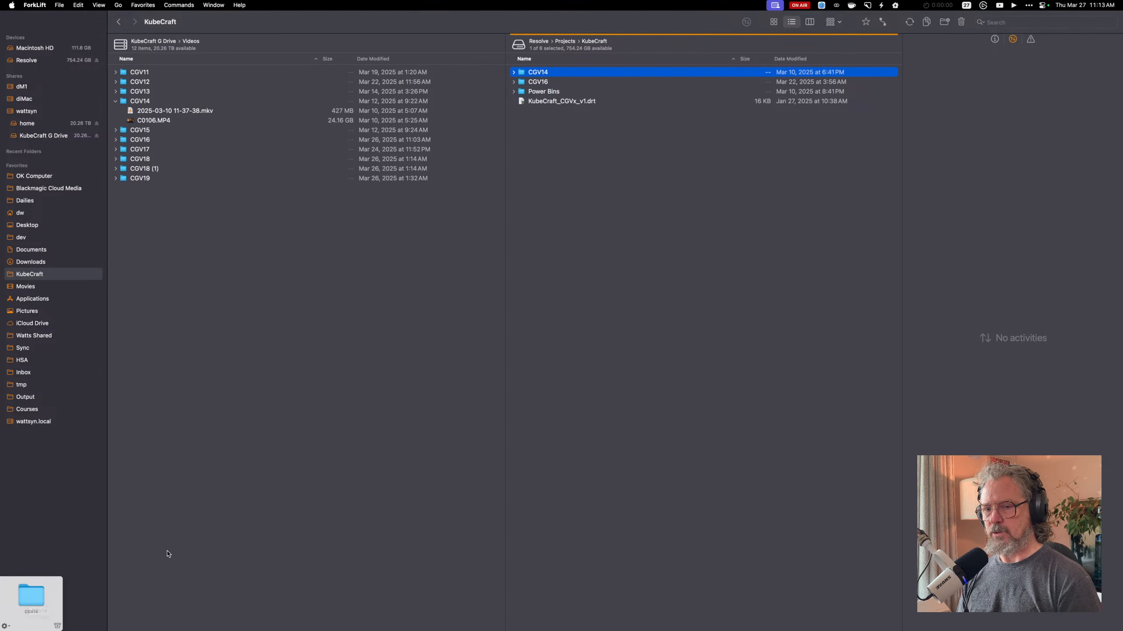
Switch to DaVinci Resolve and import the shelved CGV14 folder into the Master bin of the media pool.
{"action": "key", "text": "super+Tab"}
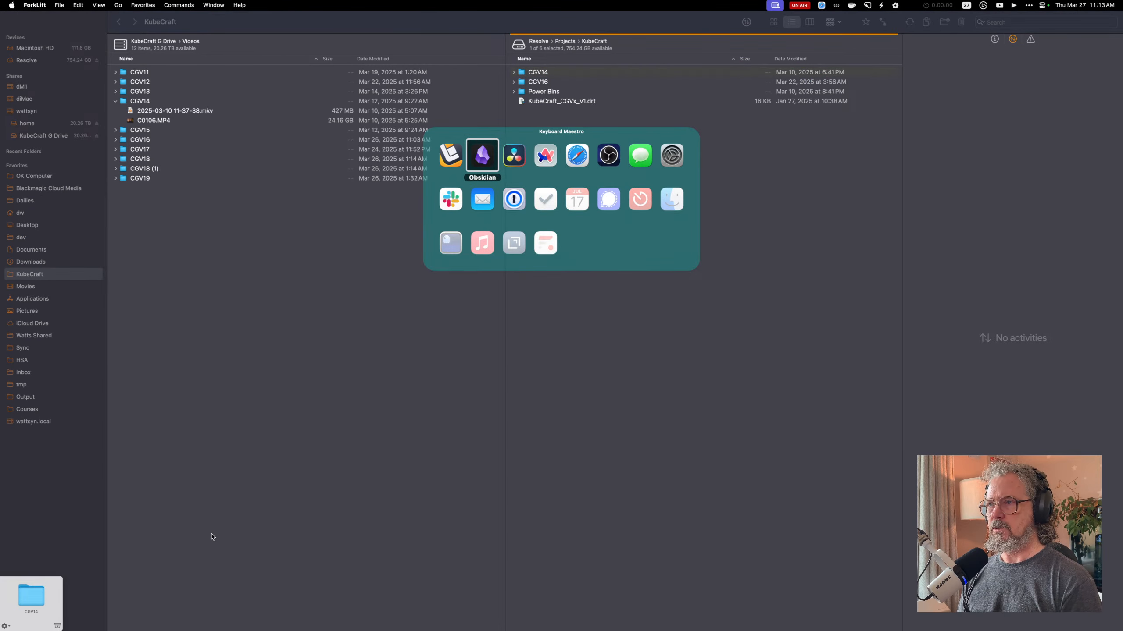
{"action": "key", "text": "super+Tab"}
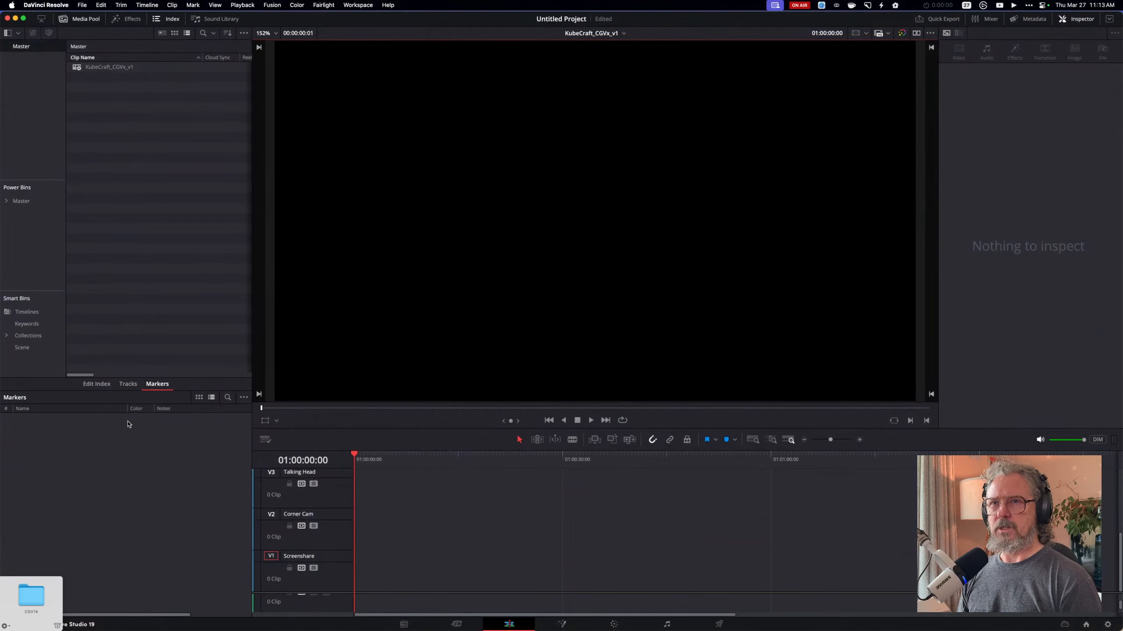
{"action": "mouse_move", "coordinate": [39, 600]}
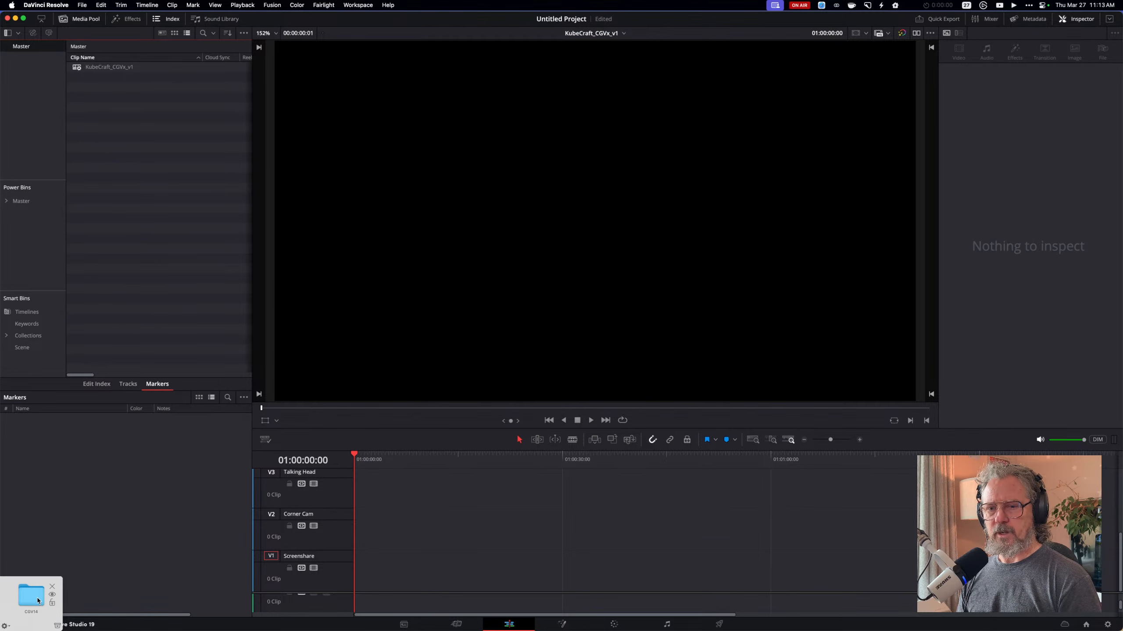
{"action": "left_click_drag", "start_coordinate": [36, 599], "coordinate": [158, 184]}
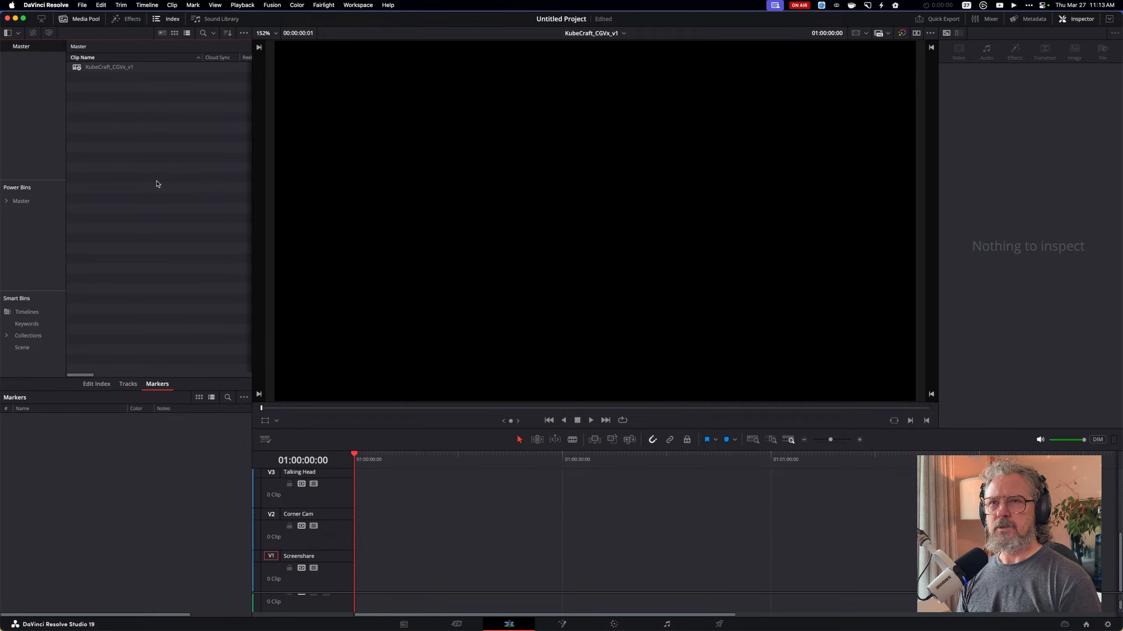
{"action": "left_click", "coordinate": [116, 147]}
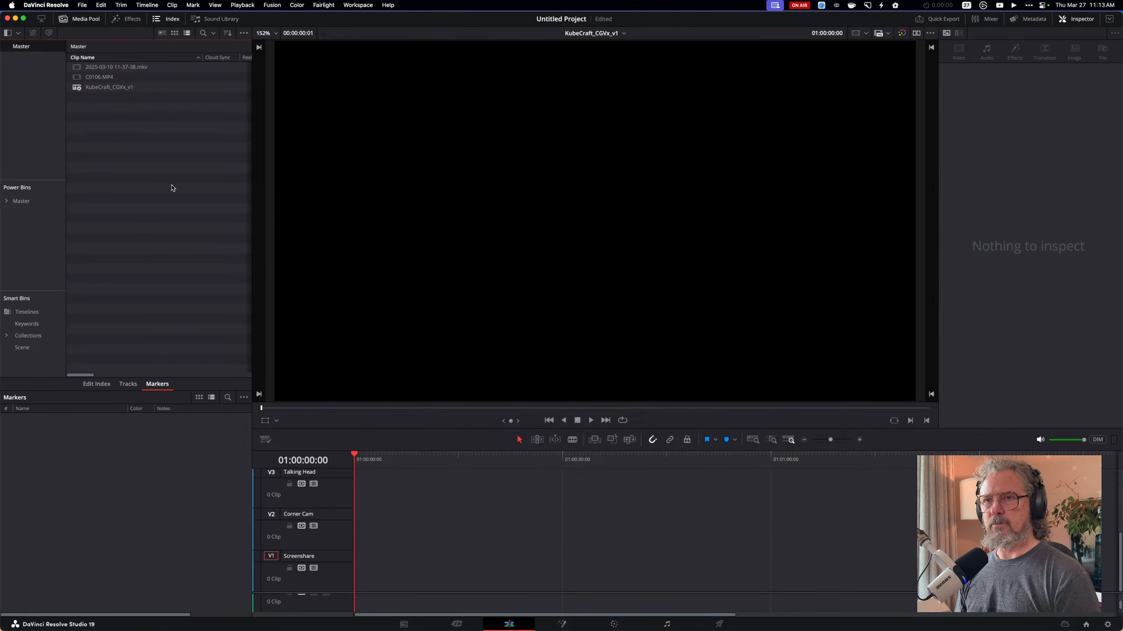
Switch to Obsidian and check off "Drag folder into Media Storage - Master window" in the KubeCraft Video Editing Process list.
{"action": "key", "text": "super+Tab"}
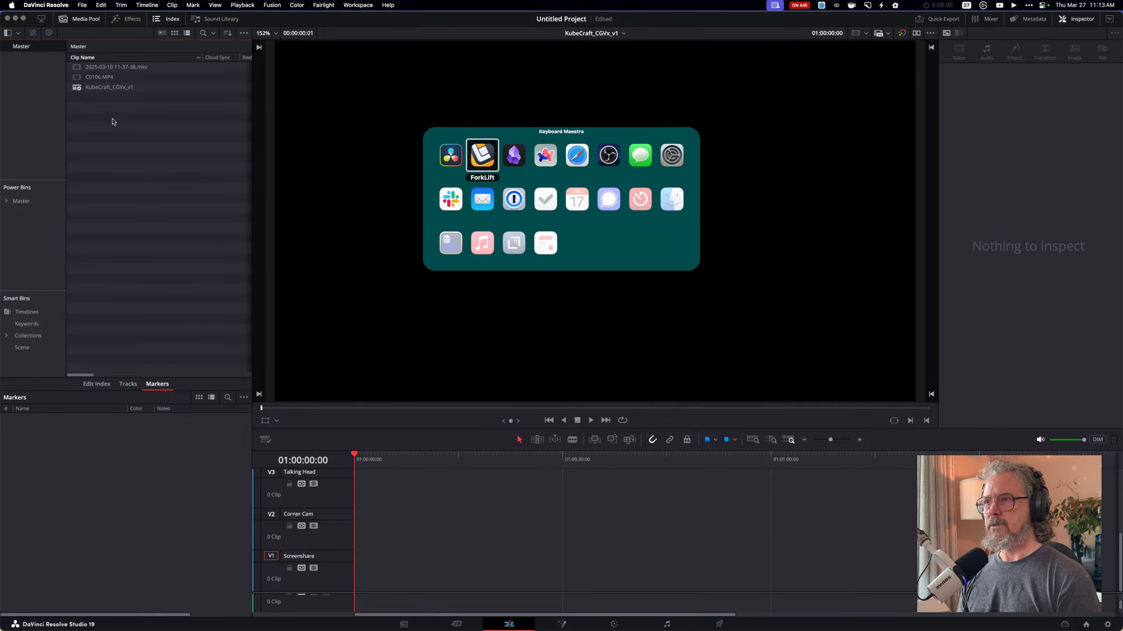
{"action": "key", "text": "super+Tab"}
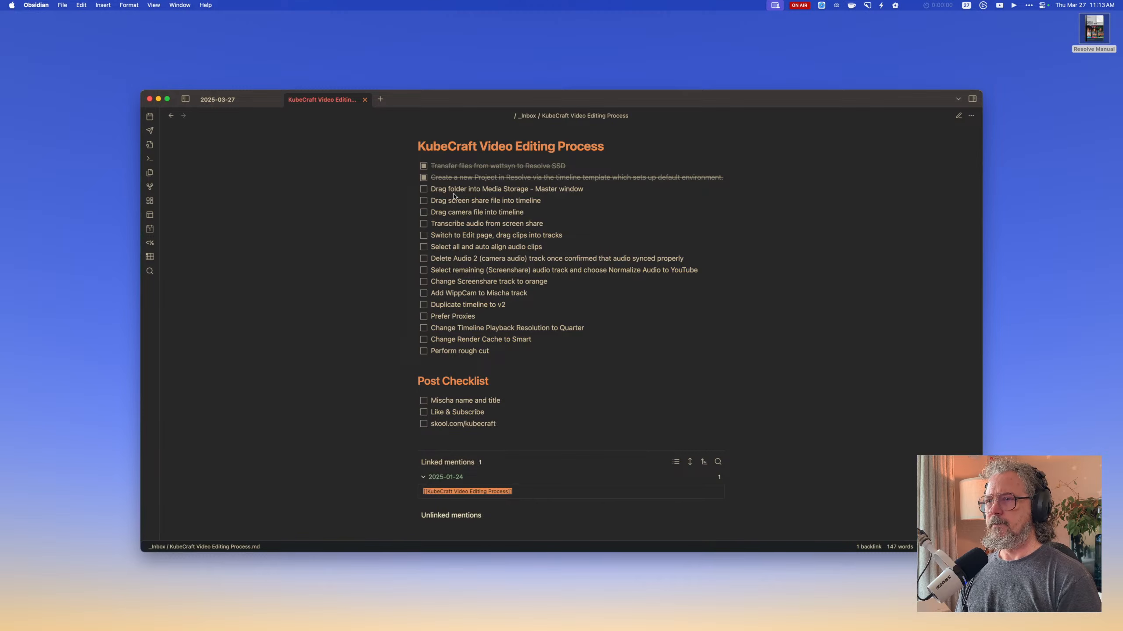
{"action": "left_click", "coordinate": [424, 190]}
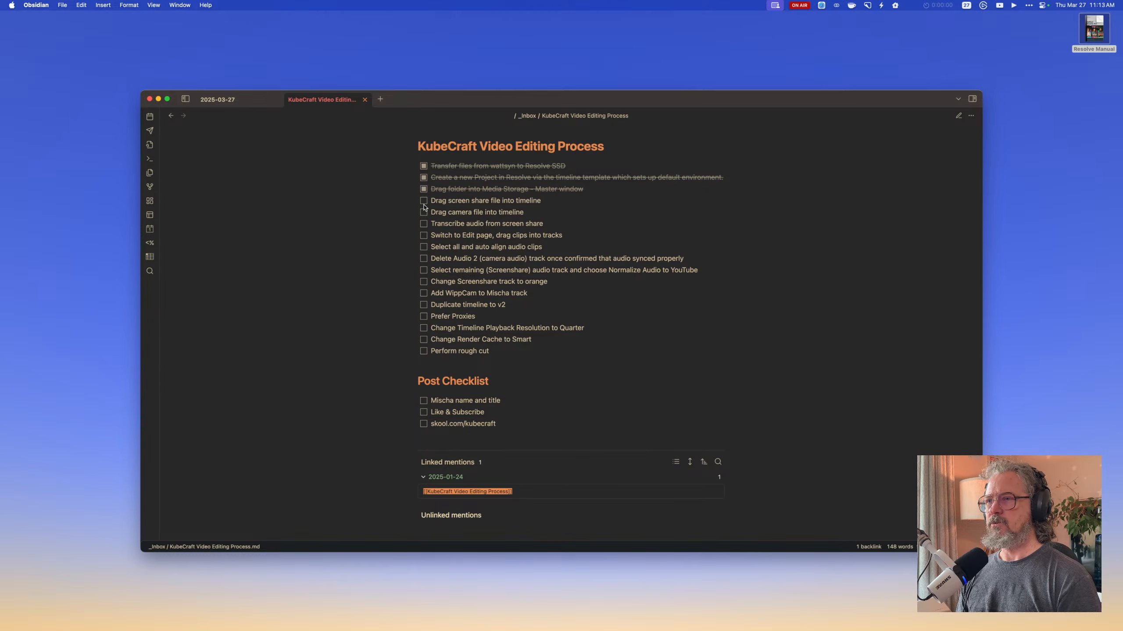
{"action": "key", "text": "super+Tab"}
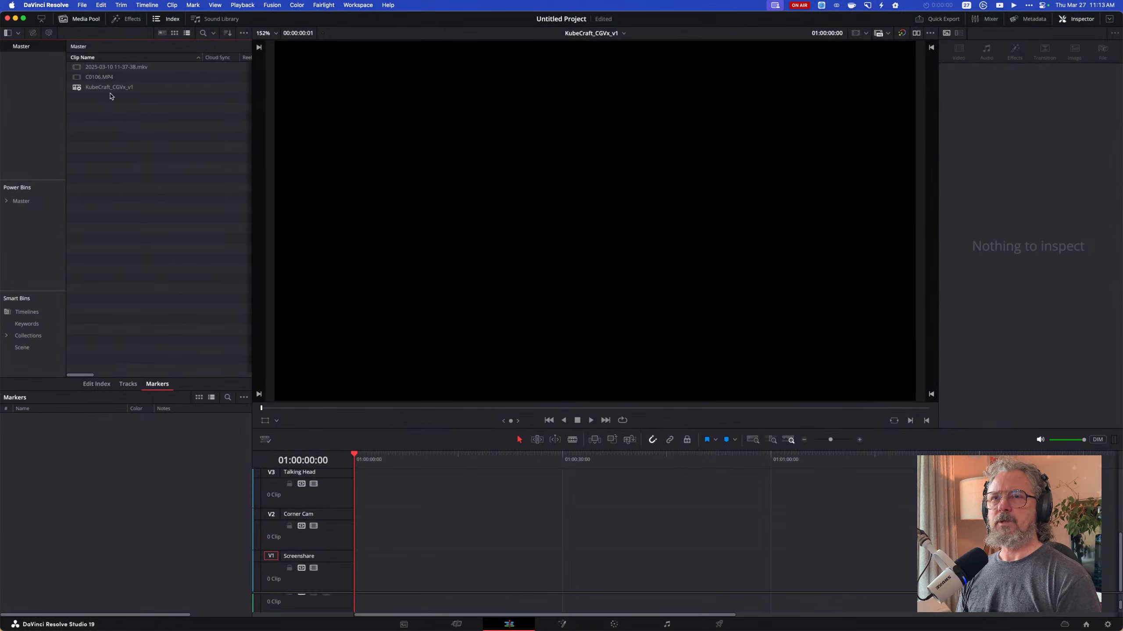
{"action": "left_click", "coordinate": [76, 70]}
{"action": "double_click", "coordinate": [76, 70]}
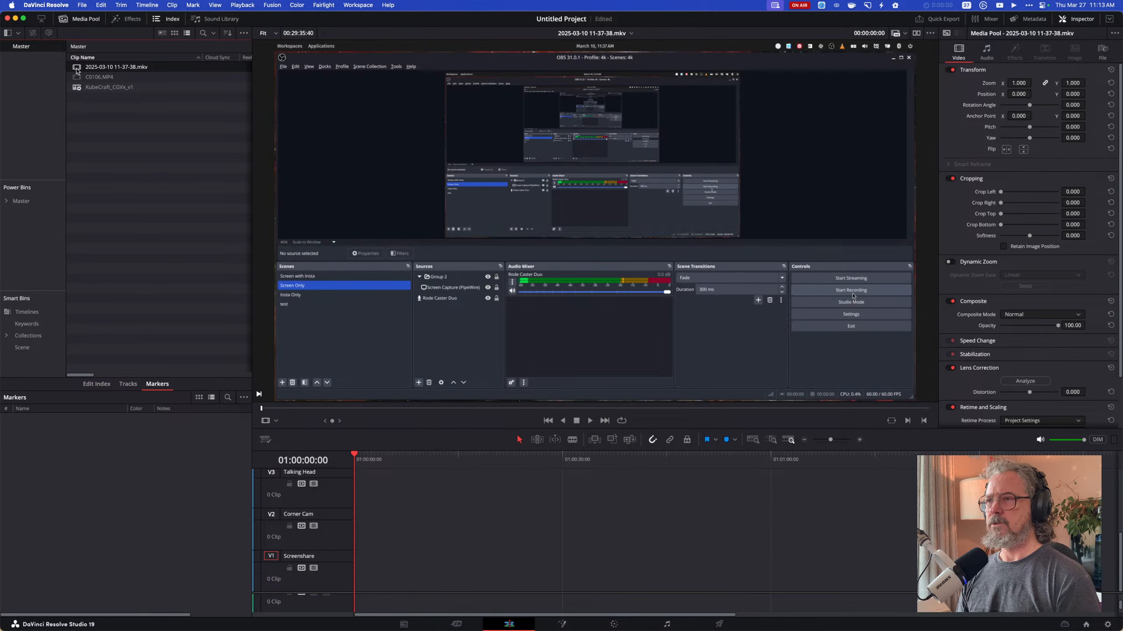
{"action": "left_click_drag", "start_coordinate": [77, 69], "coordinate": [354, 529]}
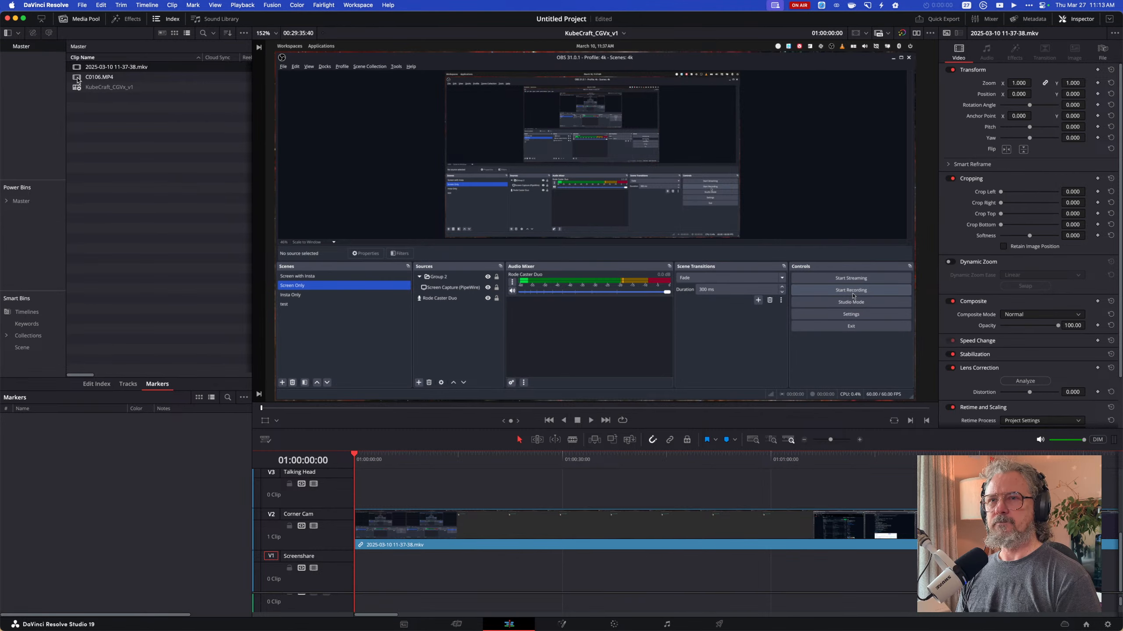
{"action": "left_click_drag", "start_coordinate": [77, 80], "coordinate": [354, 486]}
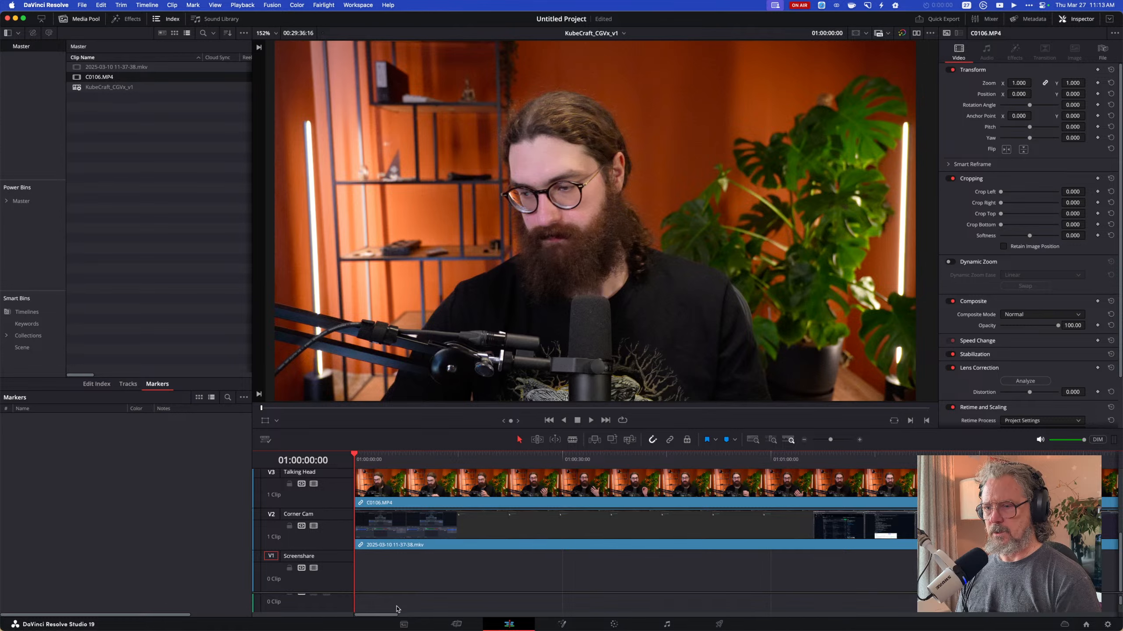
Enlarge the timeline area and move the video/audio divider so the placed clips and all three audio tracks are in view.
{"action": "scroll", "coordinate": [398, 608], "scroll_direction": "down", "scroll_amount": 4}
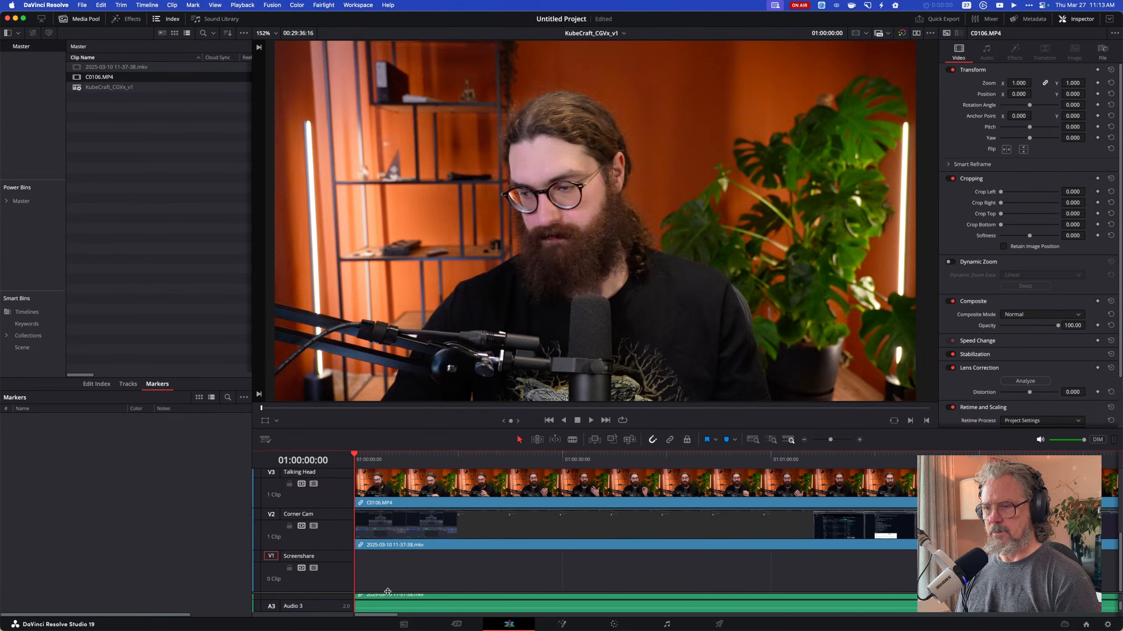
{"action": "mouse_move", "coordinate": [389, 592]}
{"action": "left_mouse_down"}
{"action": "mouse_move", "coordinate": [388, 522]}
{"action": "mouse_move", "coordinate": [341, 544]}
{"action": "mouse_move", "coordinate": [342, 512]}
{"action": "mouse_move", "coordinate": [340, 540]}
{"action": "mouse_move", "coordinate": [340, 529]}
{"action": "left_mouse_up"}
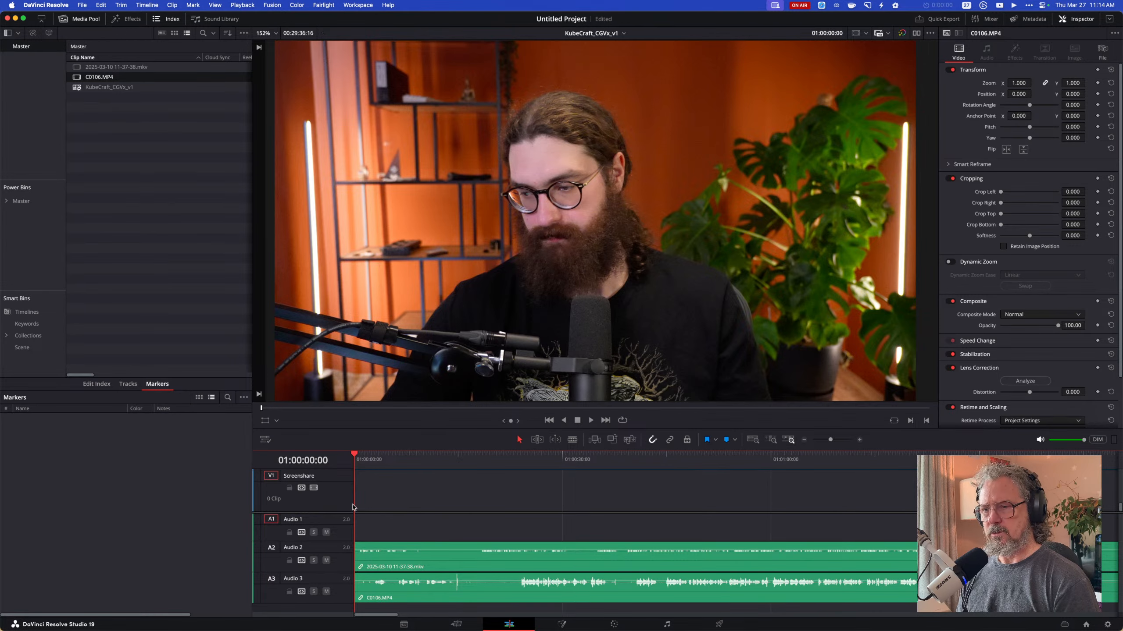
{"action": "left_click_drag", "start_coordinate": [379, 428], "coordinate": [382, 299]}
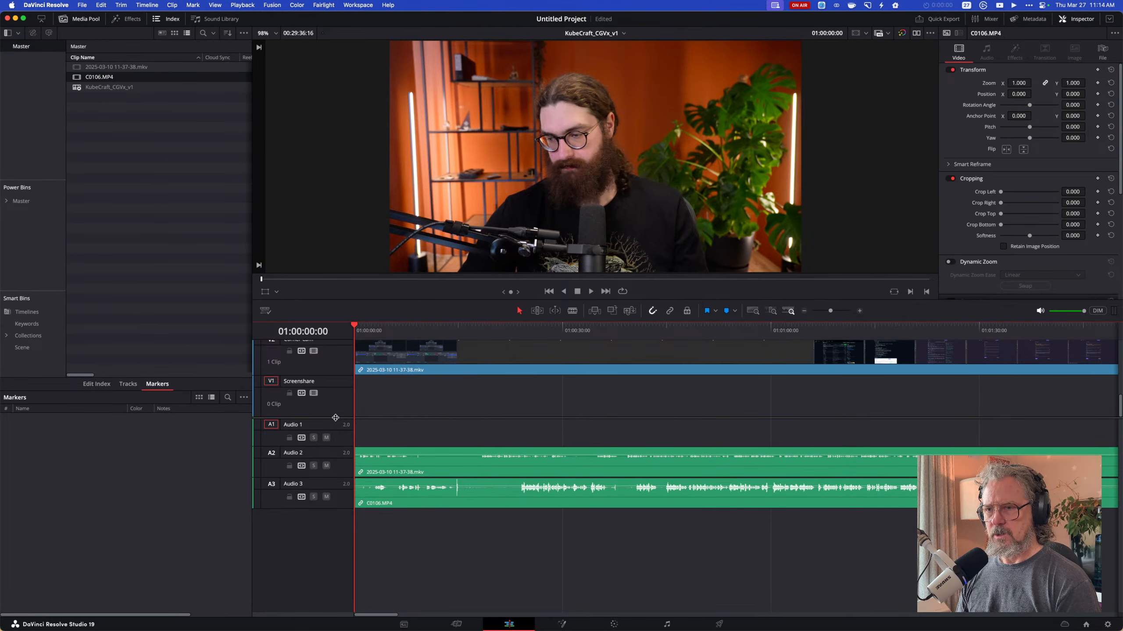
{"action": "left_click_drag", "start_coordinate": [336, 419], "coordinate": [333, 505]}
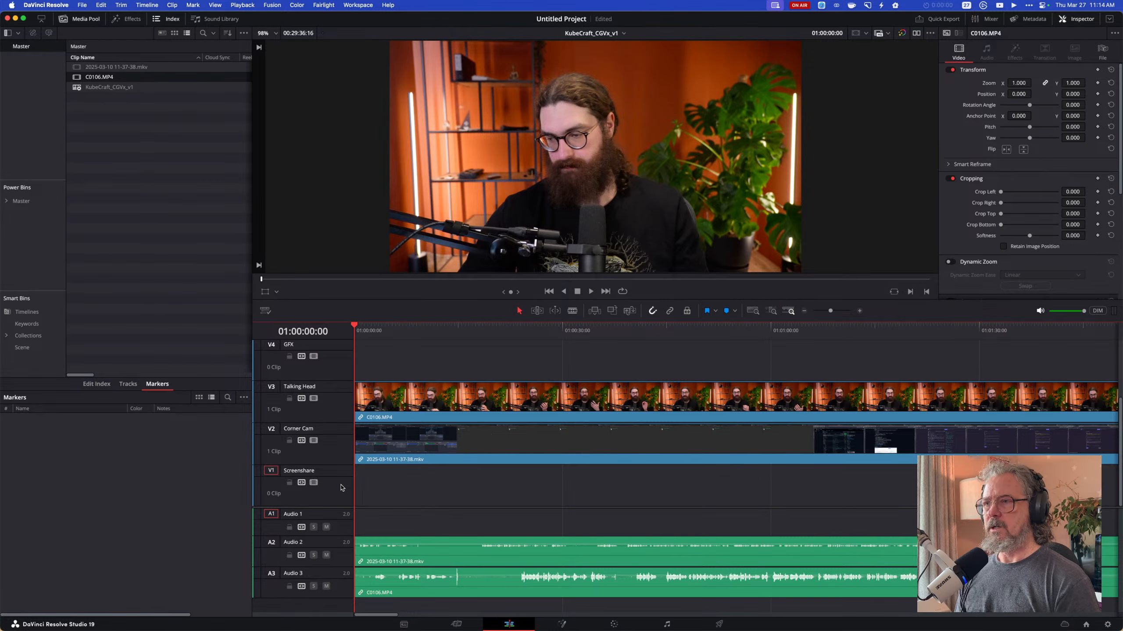
Check off the screen share, camera file, transcribe audio and "Switch to Edit page, drag clips into tracks" items in the Obsidian checklist.
{"action": "key", "text": "super+Tab"}
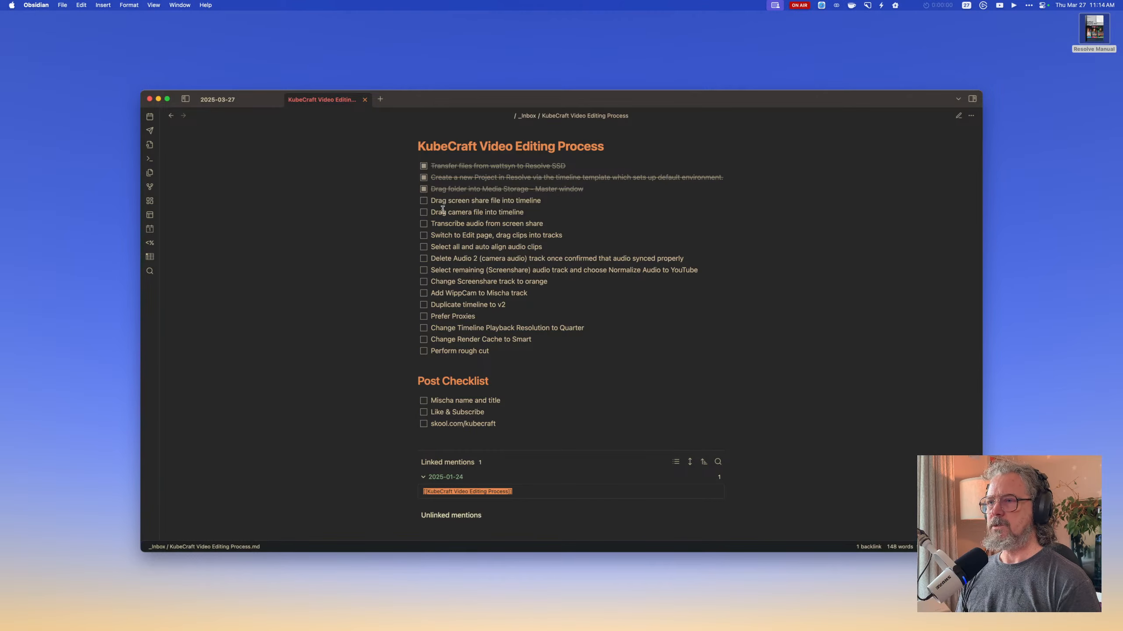
{"action": "left_click", "coordinate": [424, 201]}
{"action": "left_click", "coordinate": [424, 212]}
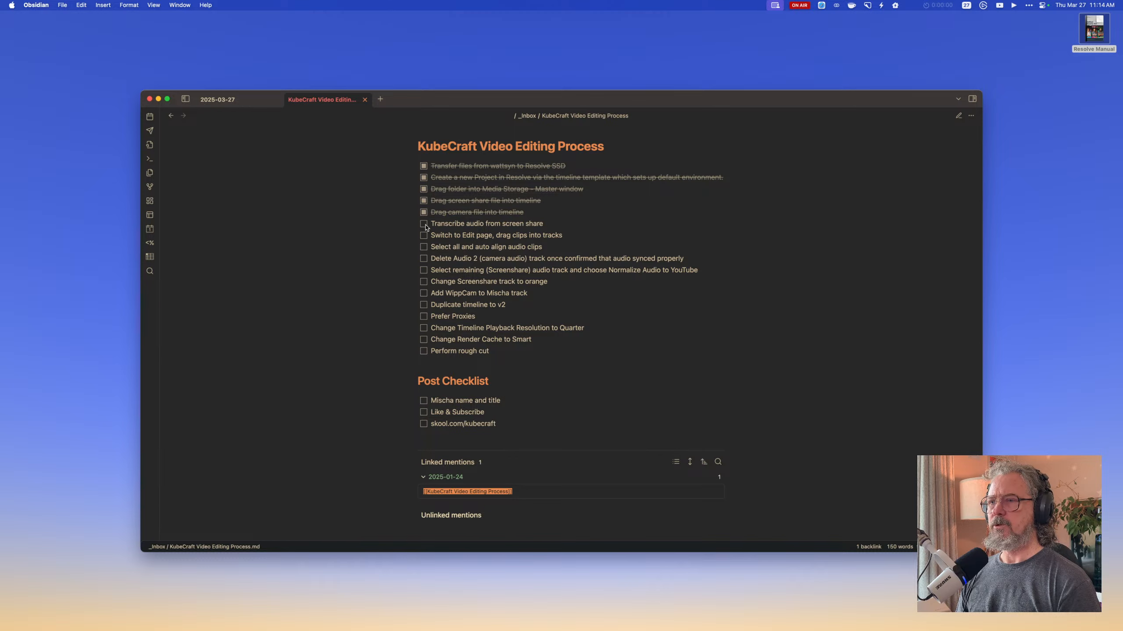
{"action": "left_click", "coordinate": [423, 223]}
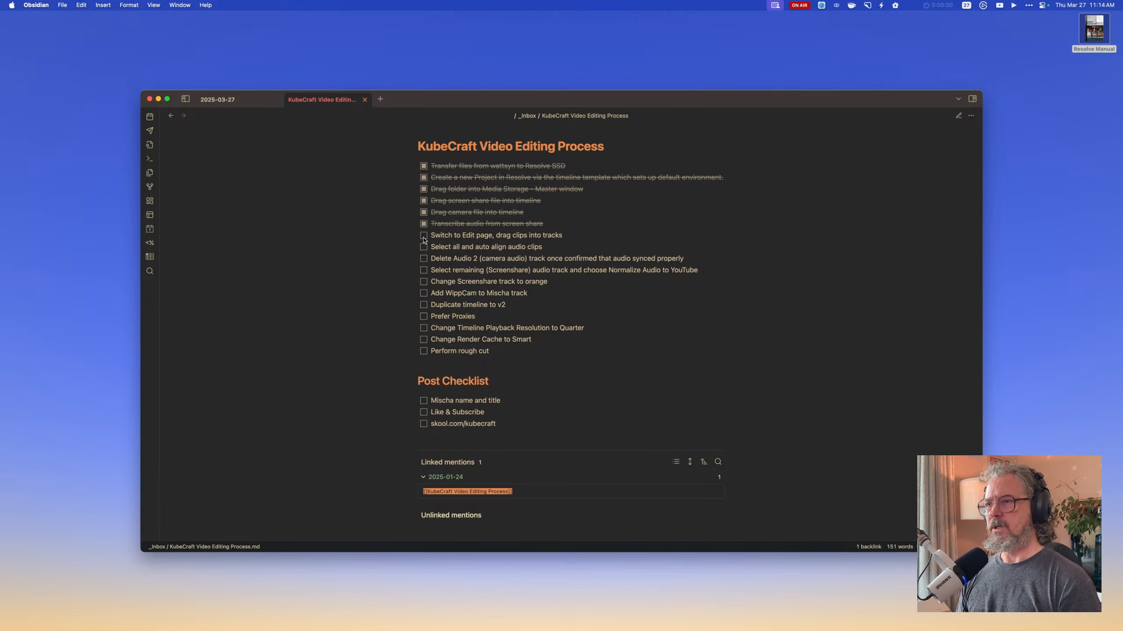
{"action": "left_click", "coordinate": [424, 238]}
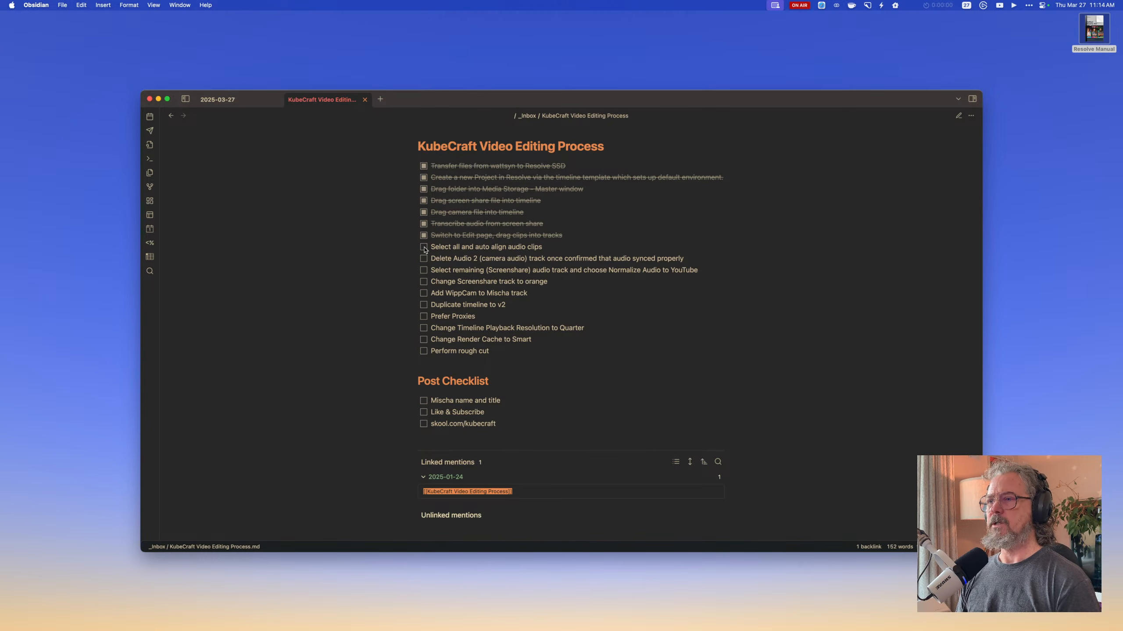
Back in DaVinci Resolve, auto align all timeline clips by Waveform with the track number set to Automatic.
{"action": "key", "text": "super+Tab"}
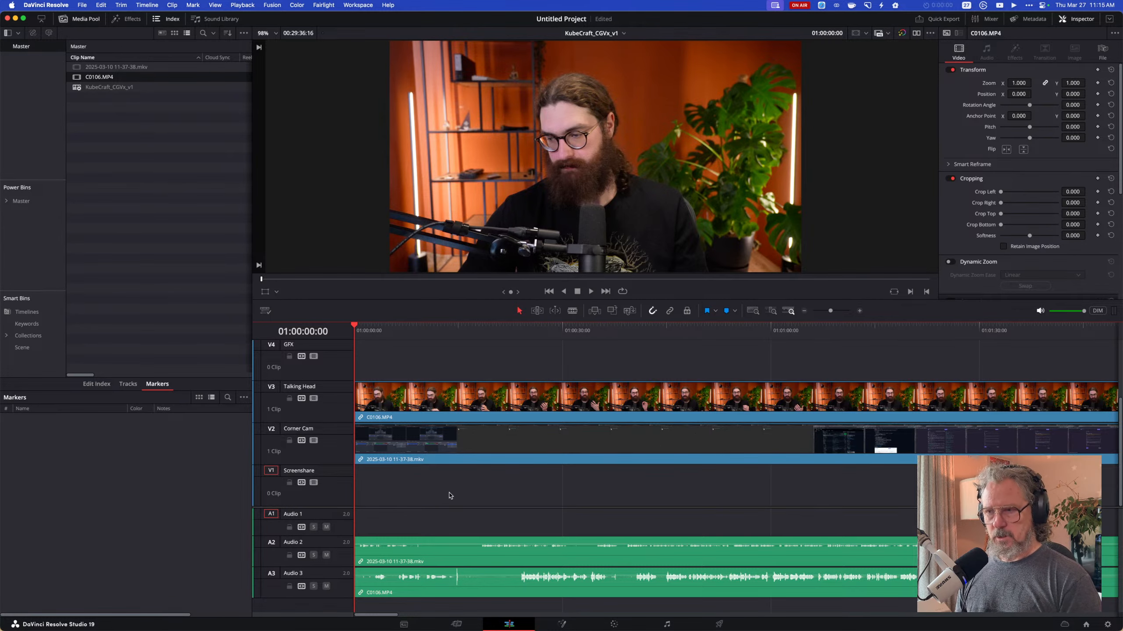
{"action": "key", "text": "super+a"}
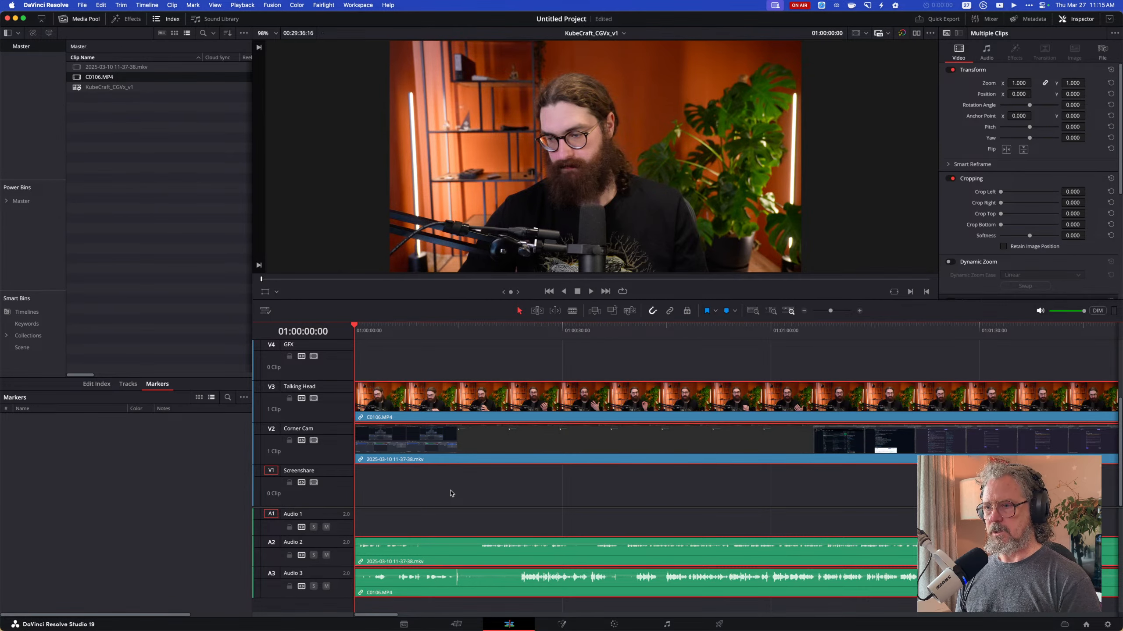
{"action": "right_click", "coordinate": [488, 407]}
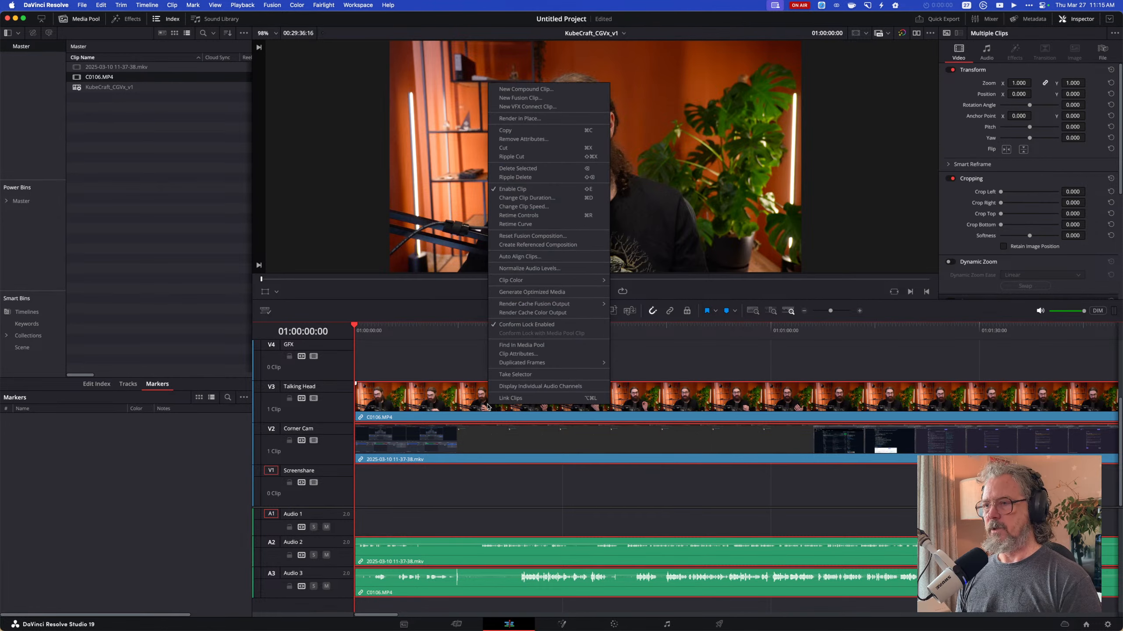
{"action": "left_click", "coordinate": [548, 256]}
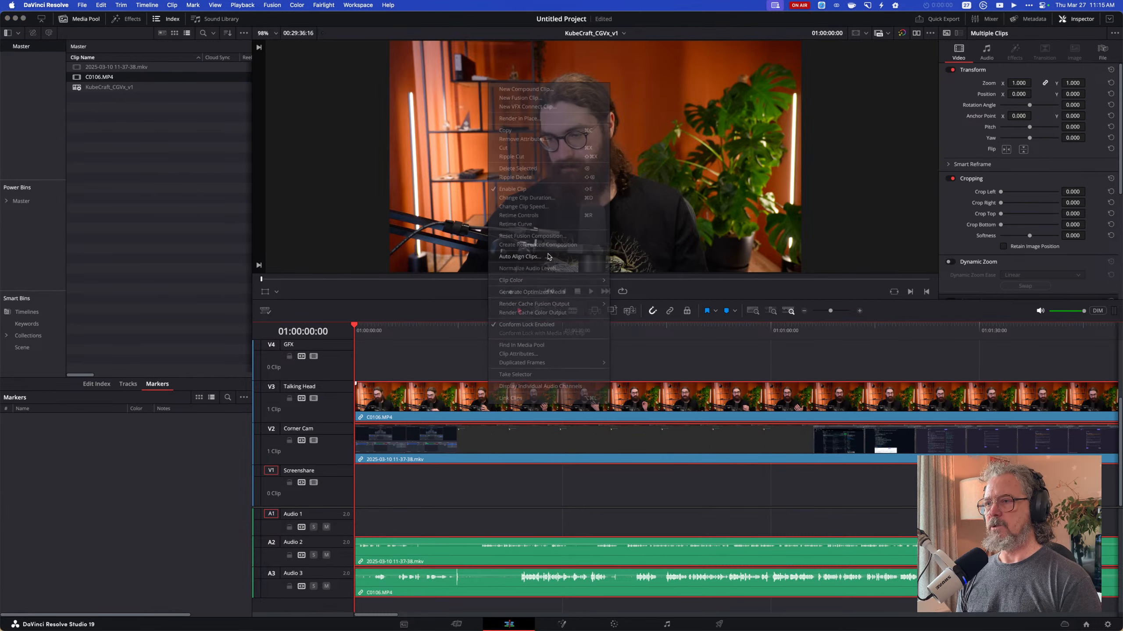
{"action": "left_click", "coordinate": [555, 292]}
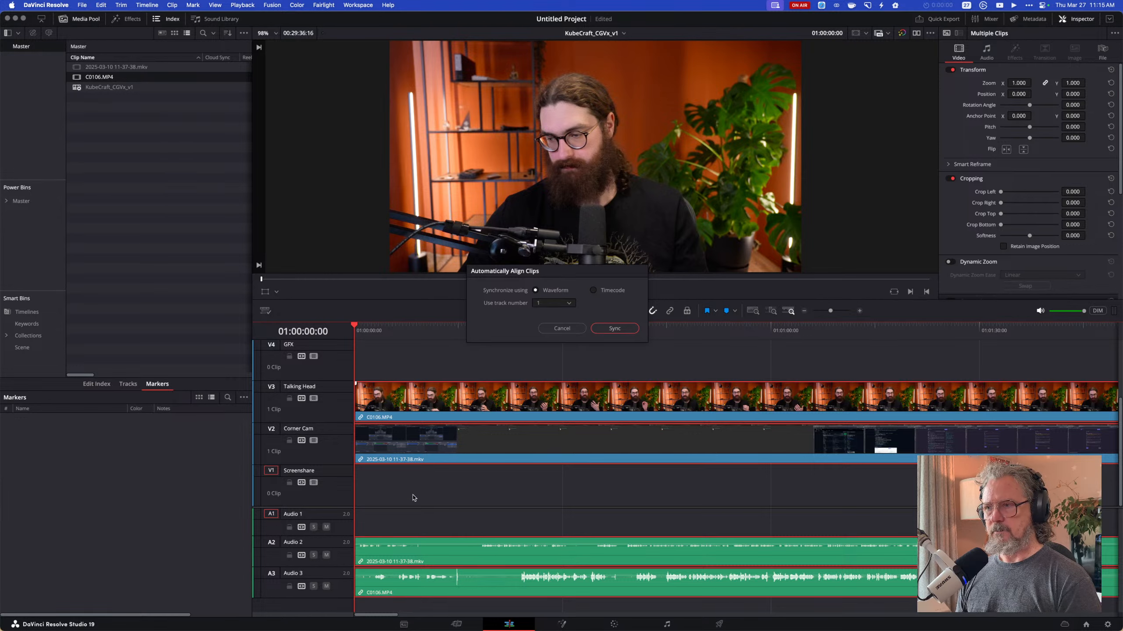
{"action": "left_click", "coordinate": [568, 304]}
{"action": "left_click", "coordinate": [558, 353]}
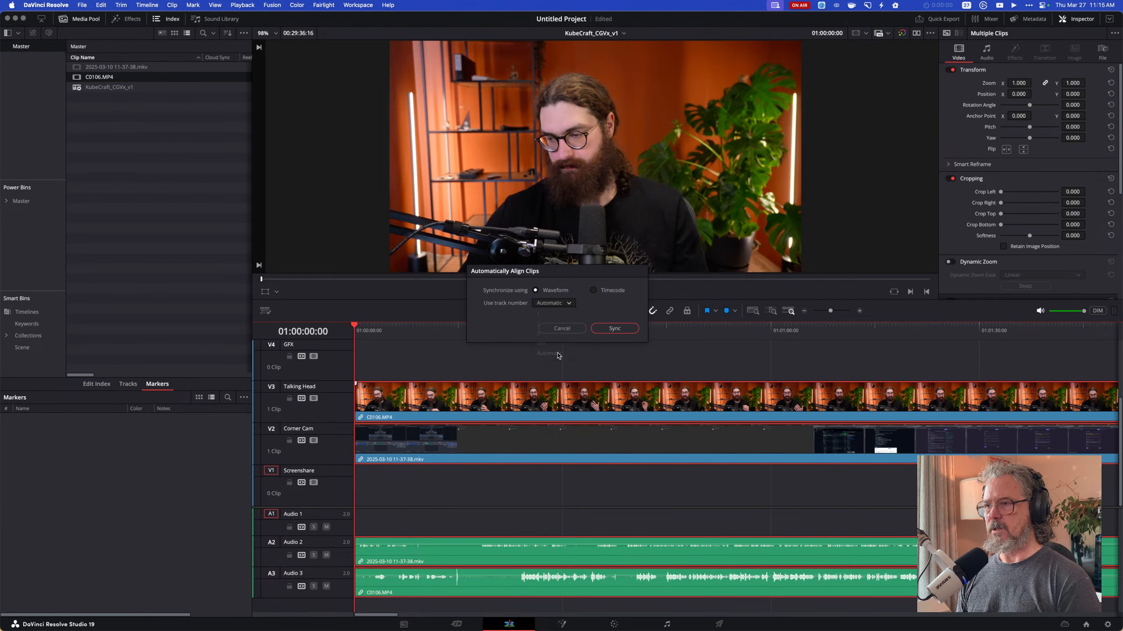
{"action": "left_click", "coordinate": [625, 329]}
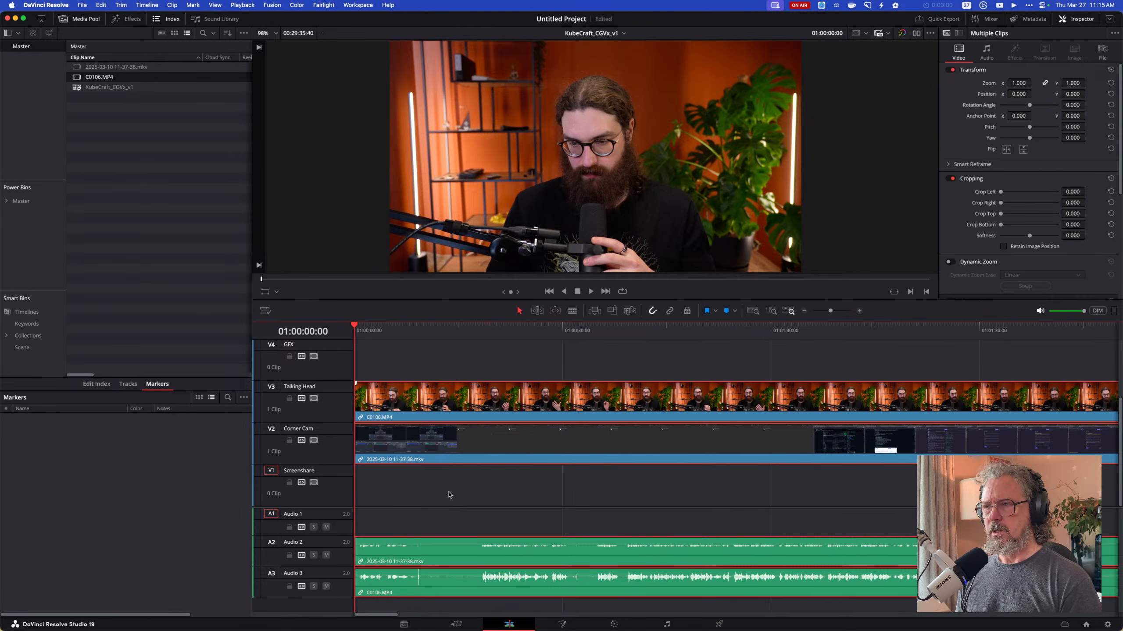
Switch to Obsidian and check off "Select all and auto align audio clips" in the editing checklist.
{"action": "key", "text": "super+Tab"}
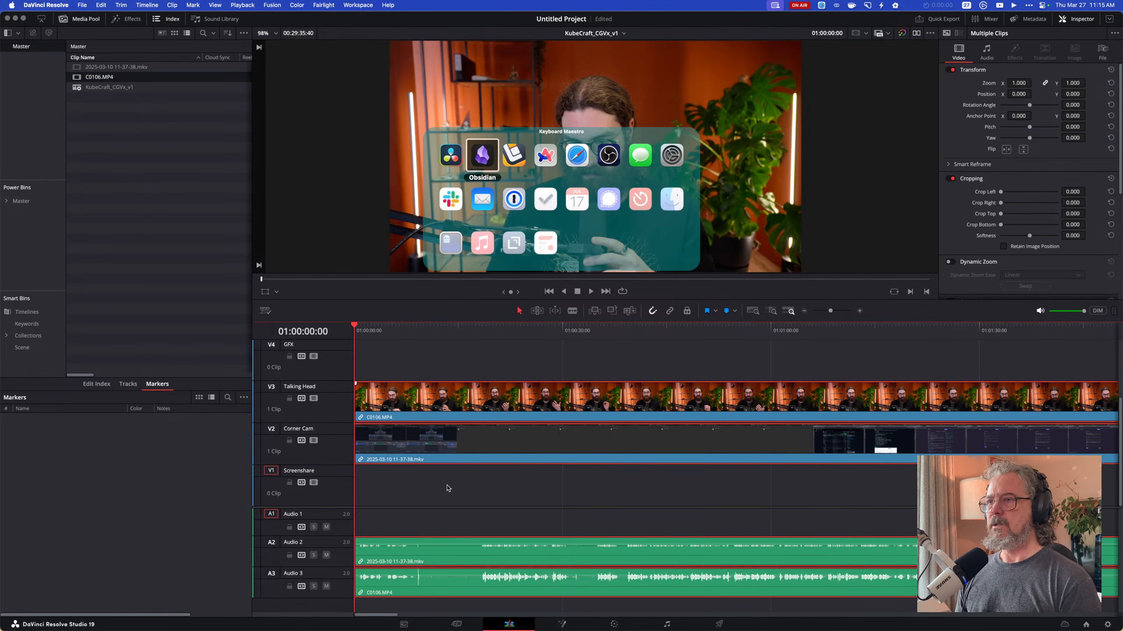
{"action": "key", "text": "super+Tab"}
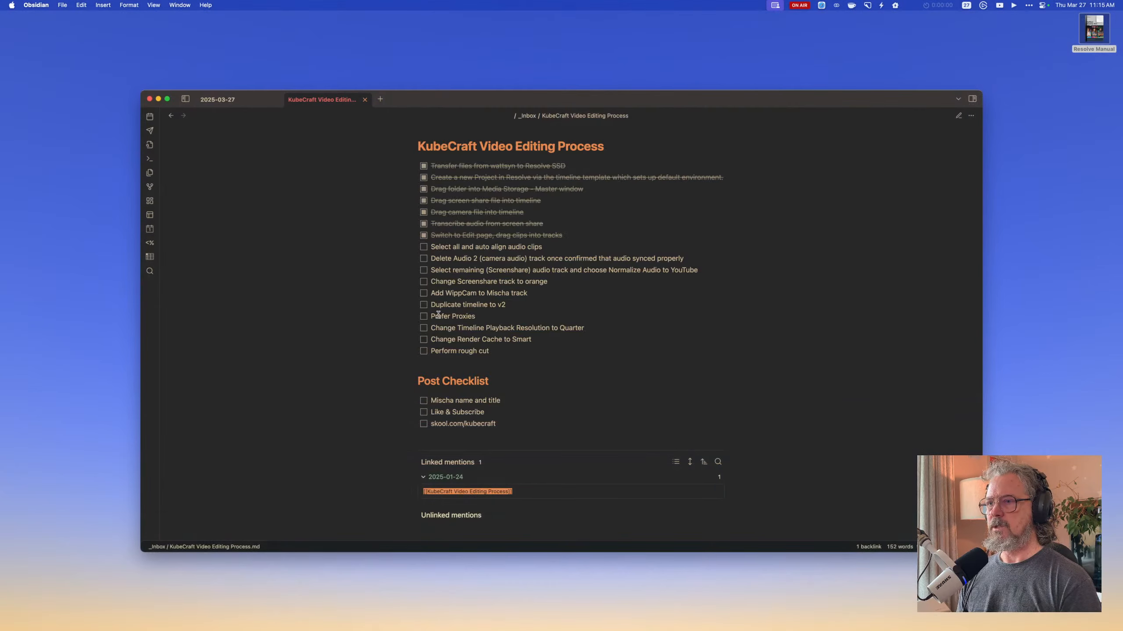
{"action": "left_click", "coordinate": [424, 248]}
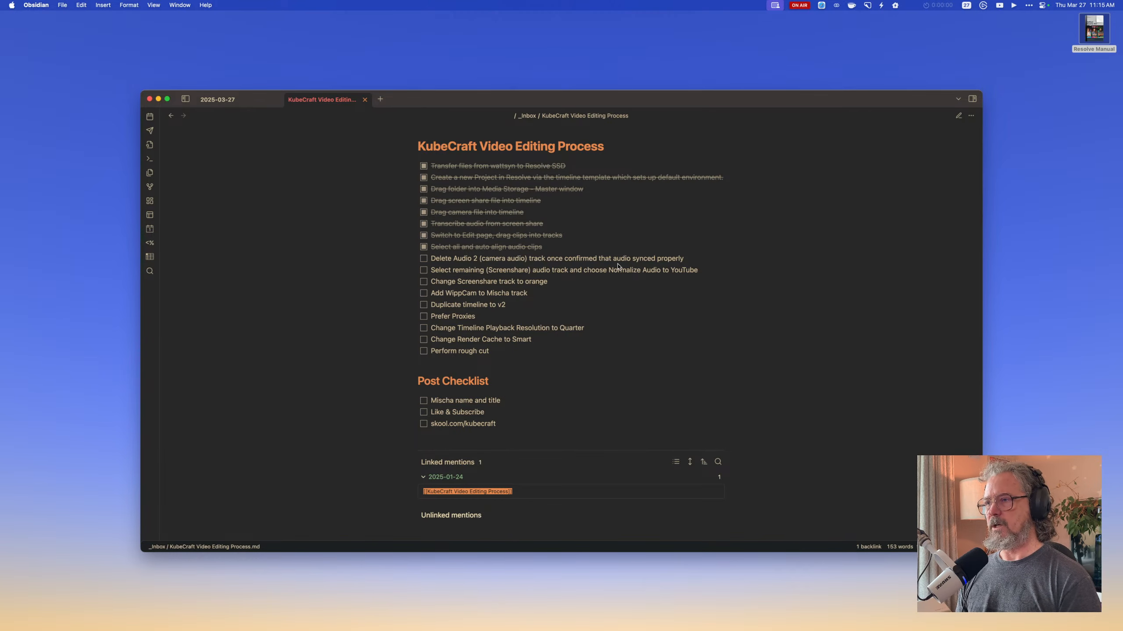
Switch to DaVinci Resolve, deselect the clips, and play the timeline from its start while raising the system volume.
{"action": "key", "text": "super+Tab"}
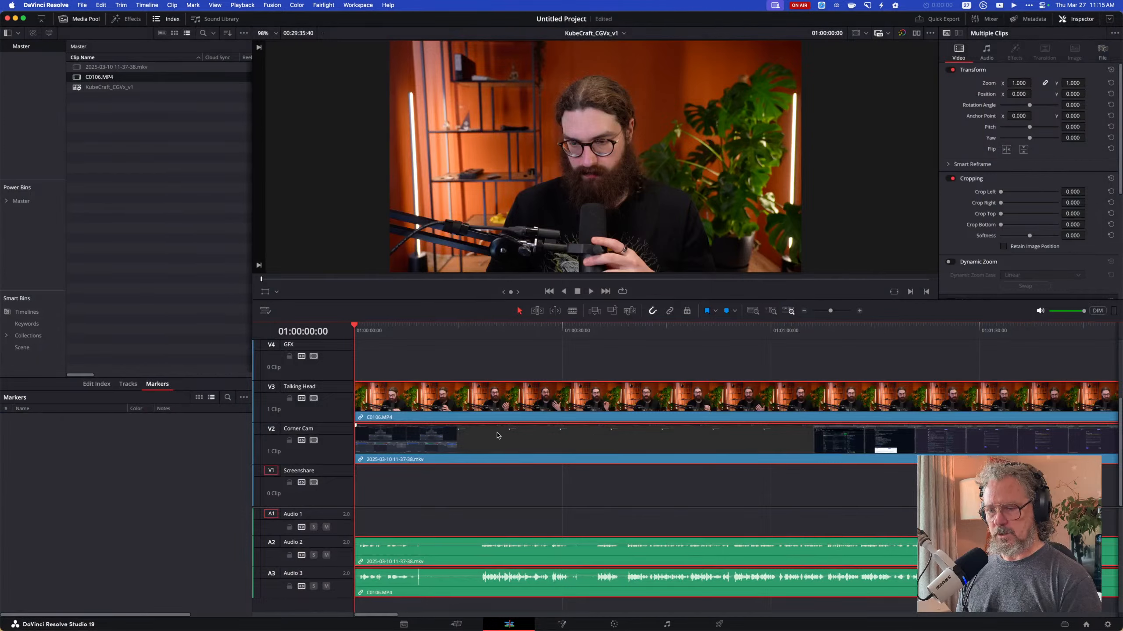
{"action": "left_click", "coordinate": [442, 353]}
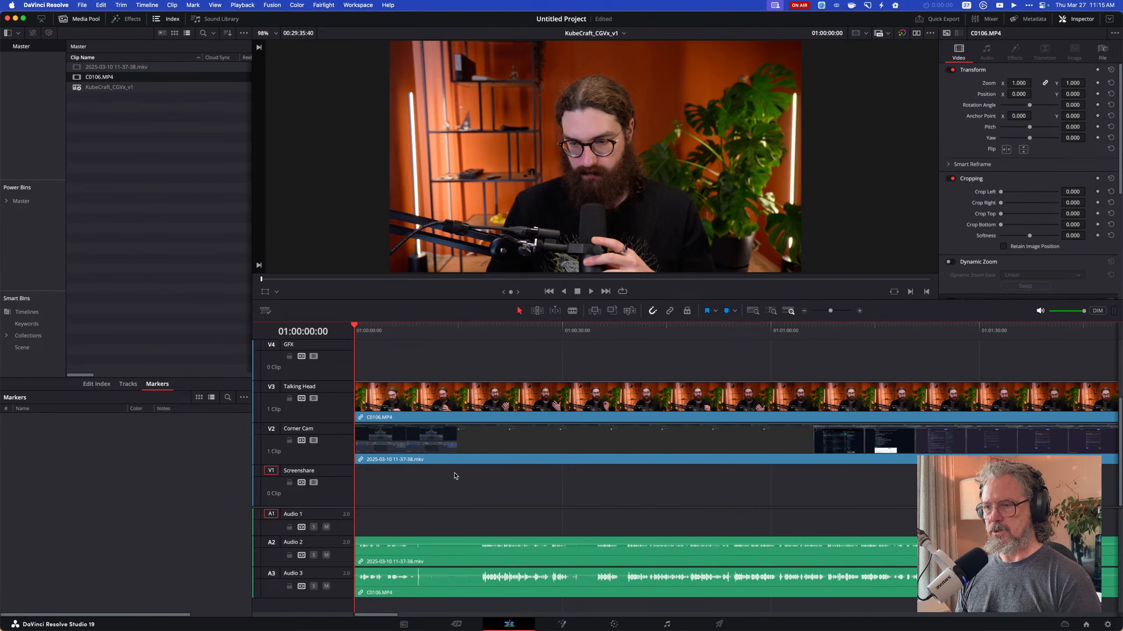
{"action": "key", "text": "space"}
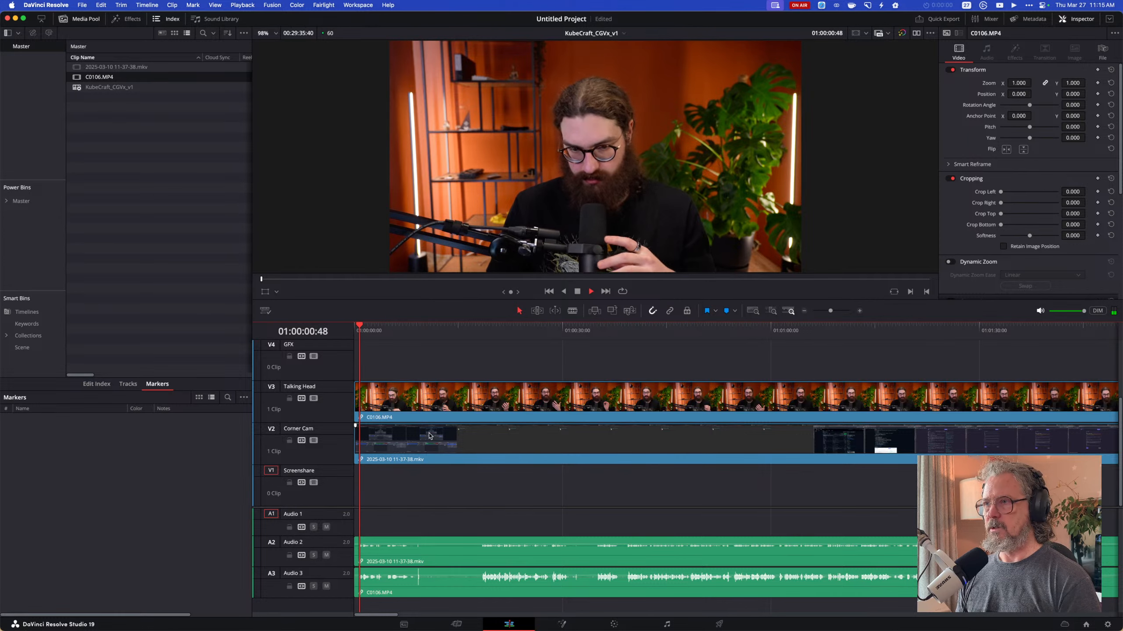
{"action": "key", "text": "XF86AudioRaiseVolume"}
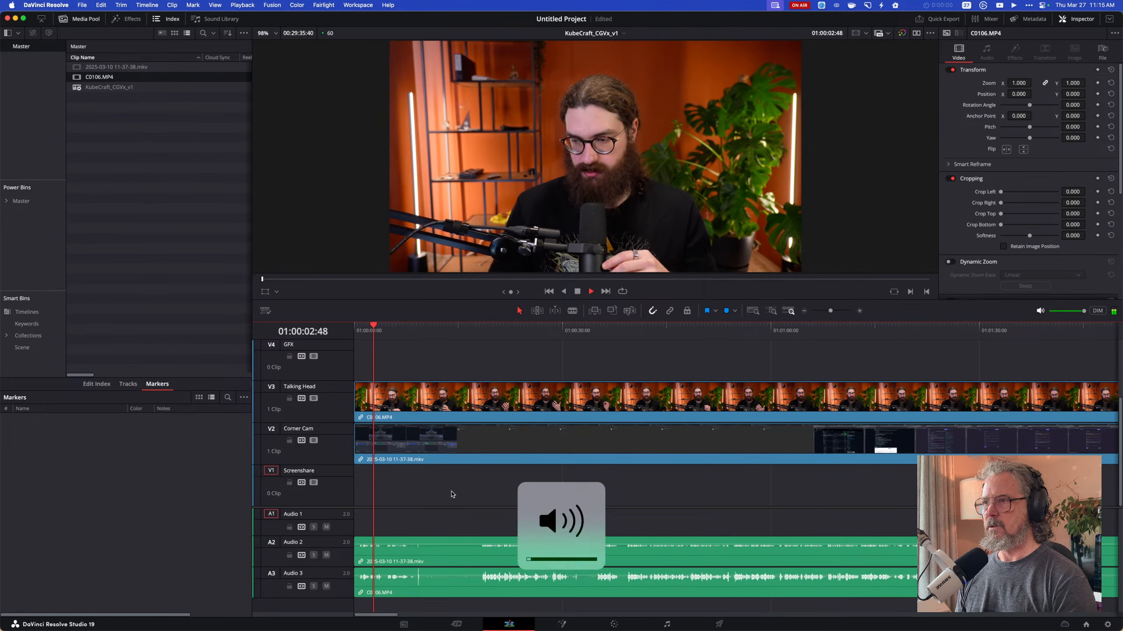
{"action": "key", "text": "XF86AudioRaiseVolume"}
{"action": "key", "text": "XF86AudioRaiseVolume"}
{"action": "key", "text": "XF86AudioRaiseVolume"}
{"action": "key", "text": "XF86AudioRaiseVolume"}
{"action": "key", "text": "XF86AudioRaiseVolume"}
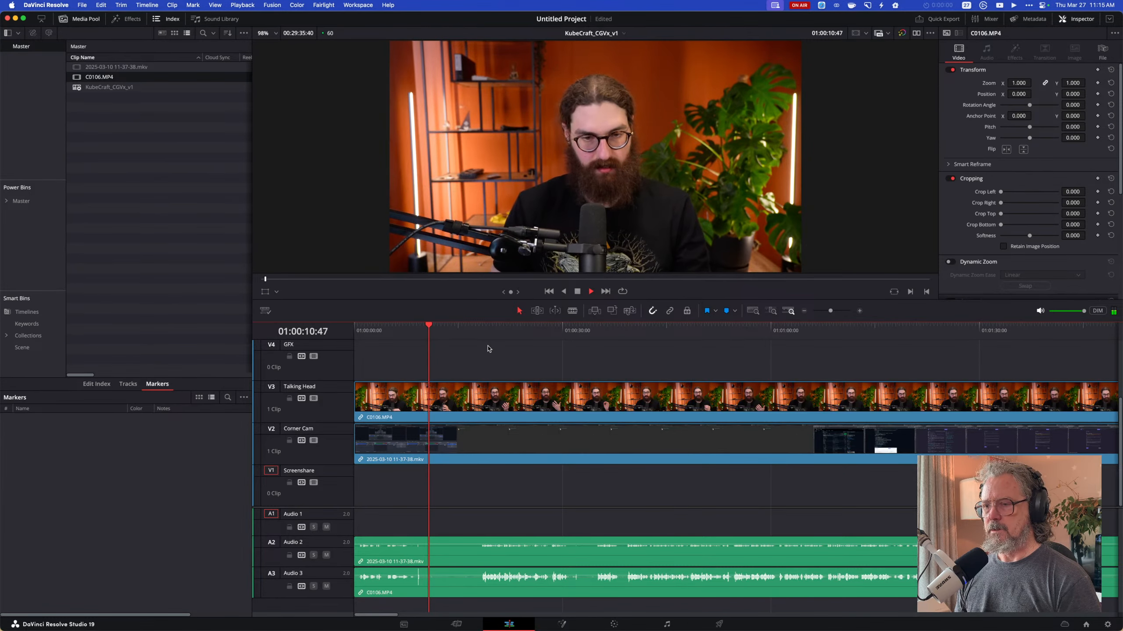
{"action": "key", "text": "space"}
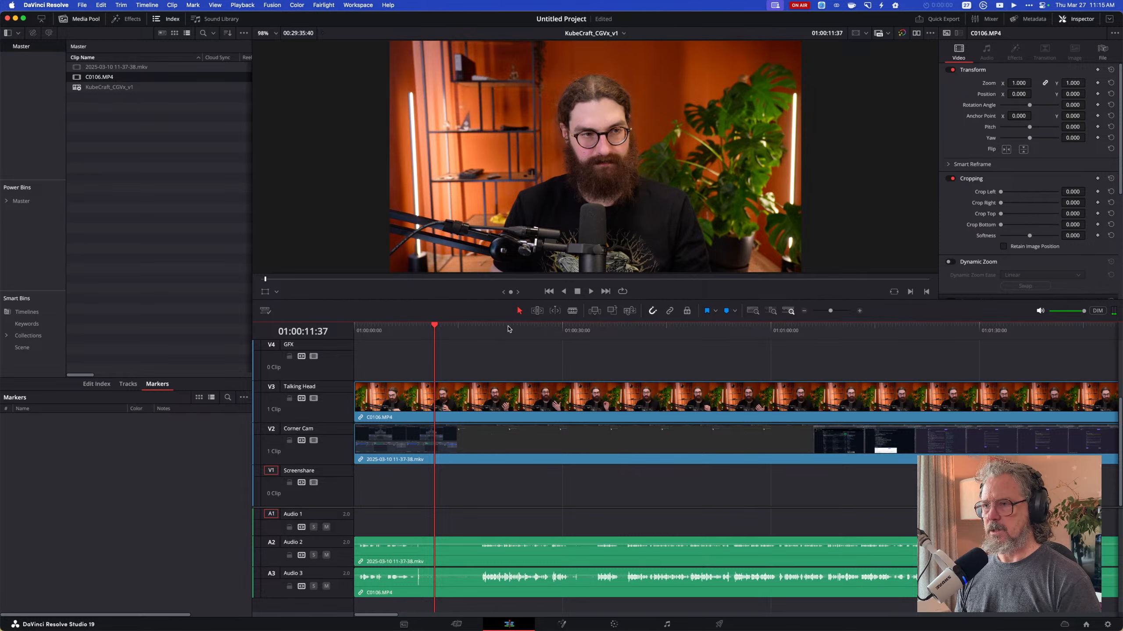
Play from about 01:00:17:48, muting and unmuting Audio 2 and Audio 3 in turn to compare the sync of both recordings.
{"action": "left_click", "coordinate": [494, 327]}
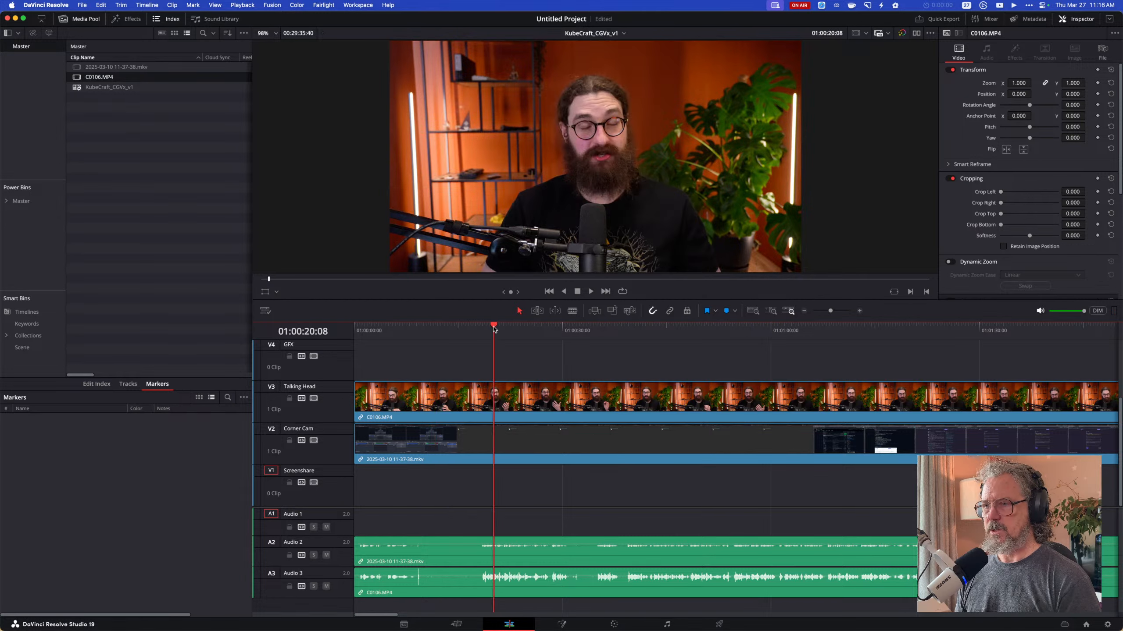
{"action": "left_click_drag", "start_coordinate": [494, 327], "coordinate": [477, 327]}
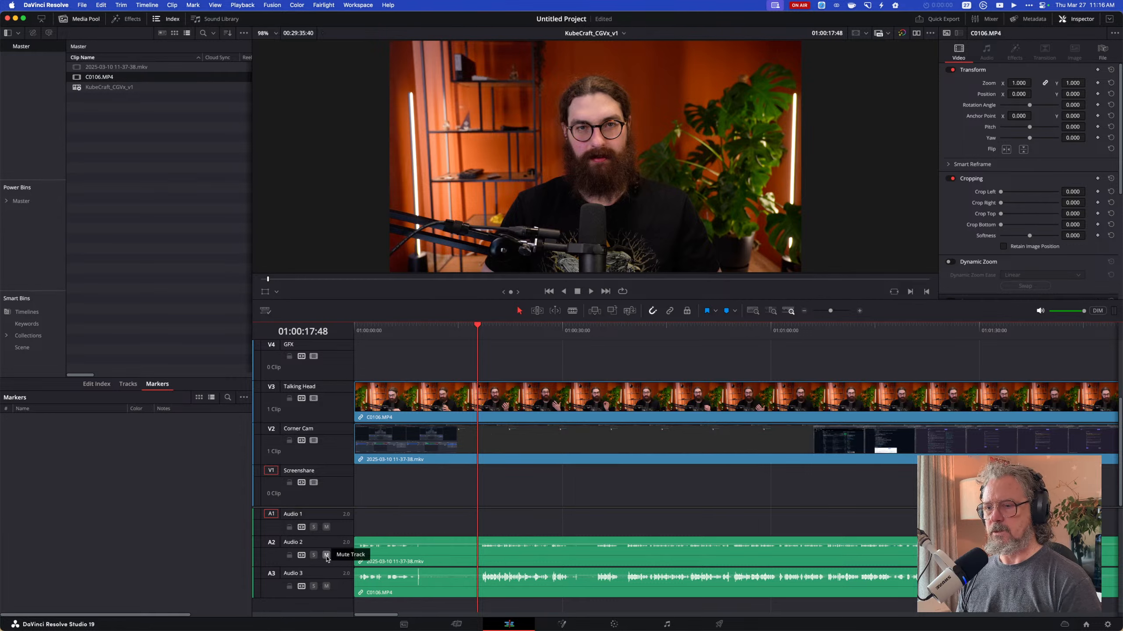
{"action": "key", "text": "space"}
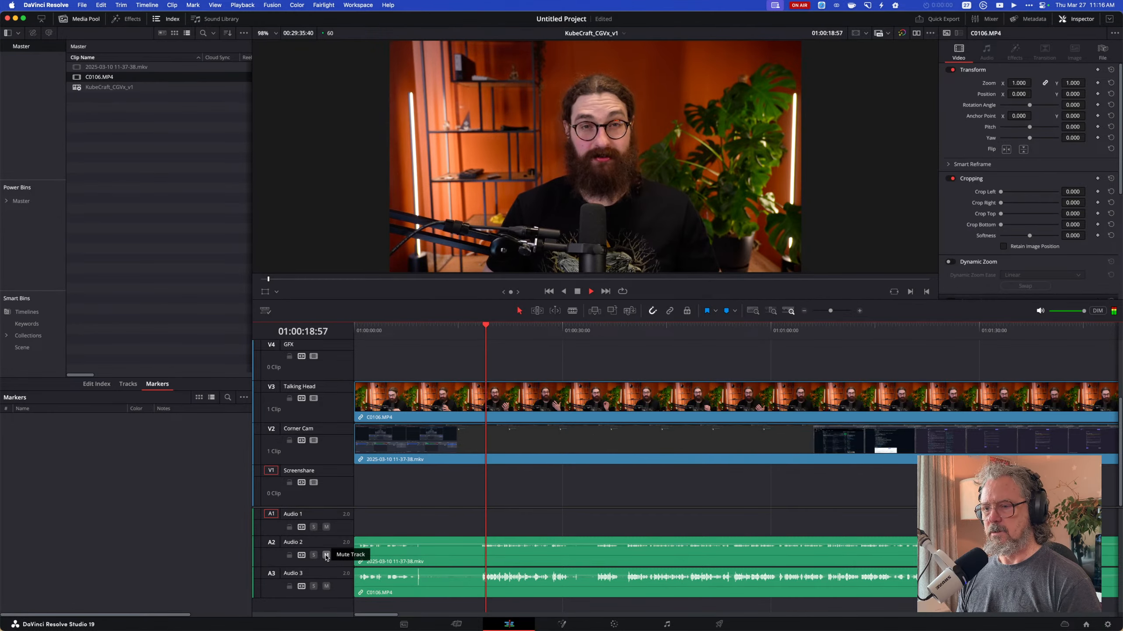
{"action": "left_click", "coordinate": [326, 555]}
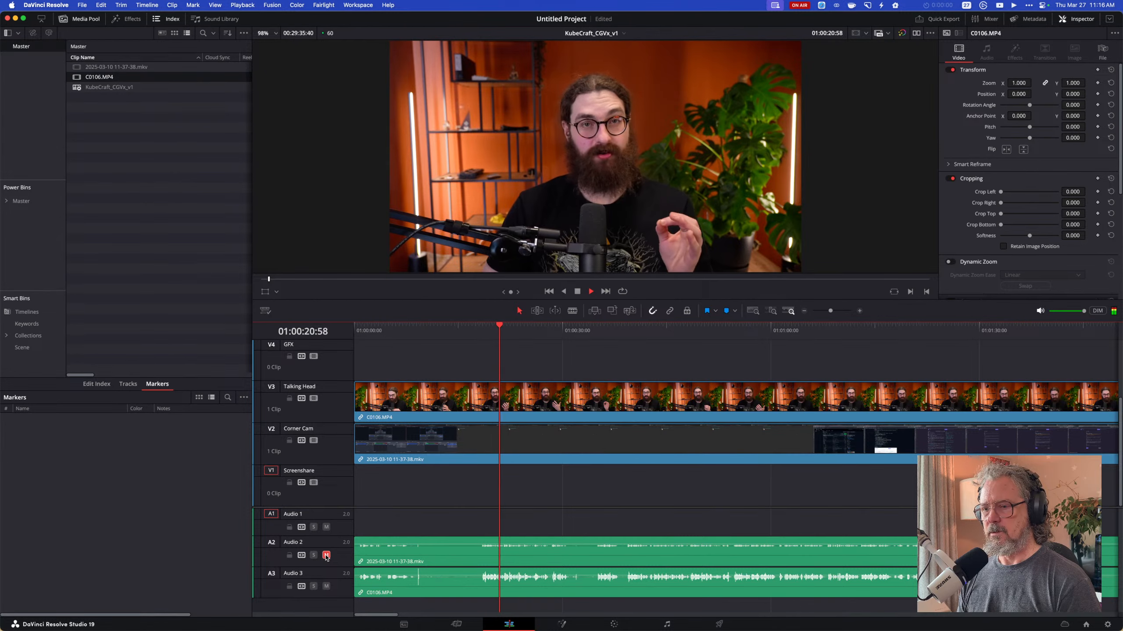
{"action": "left_click", "coordinate": [325, 556]}
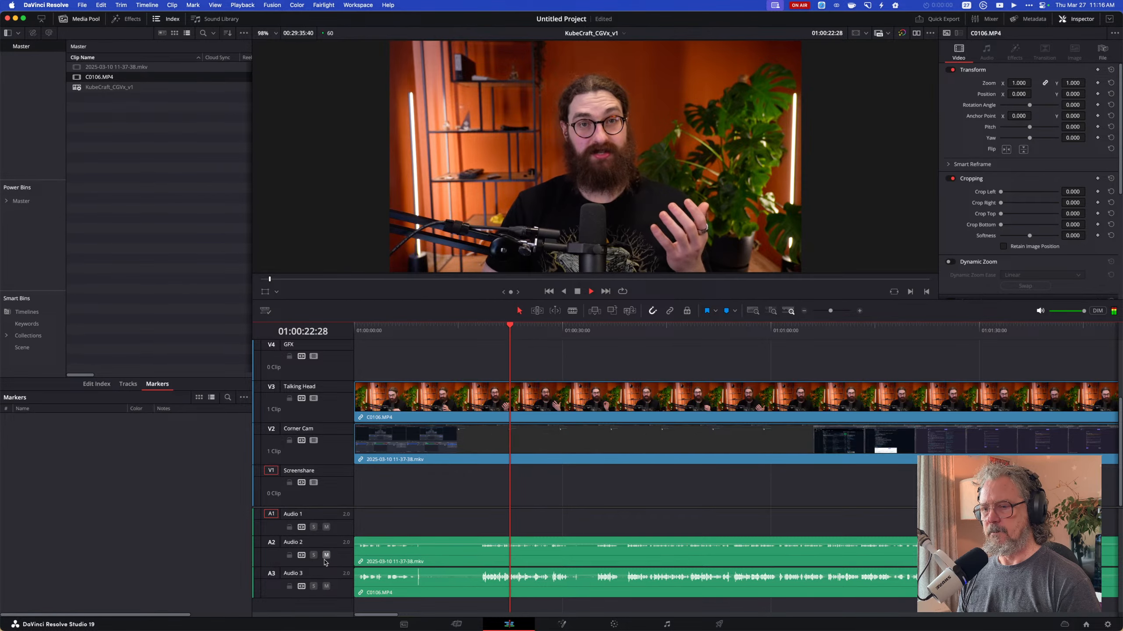
{"action": "left_click", "coordinate": [326, 586]}
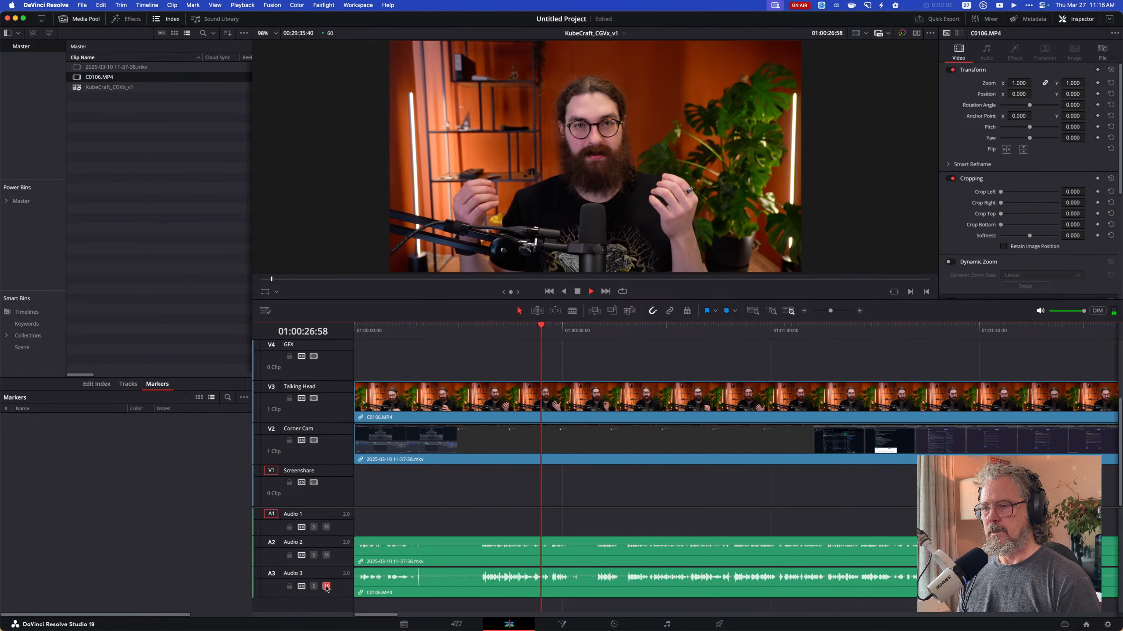
{"action": "left_click", "coordinate": [326, 586]}
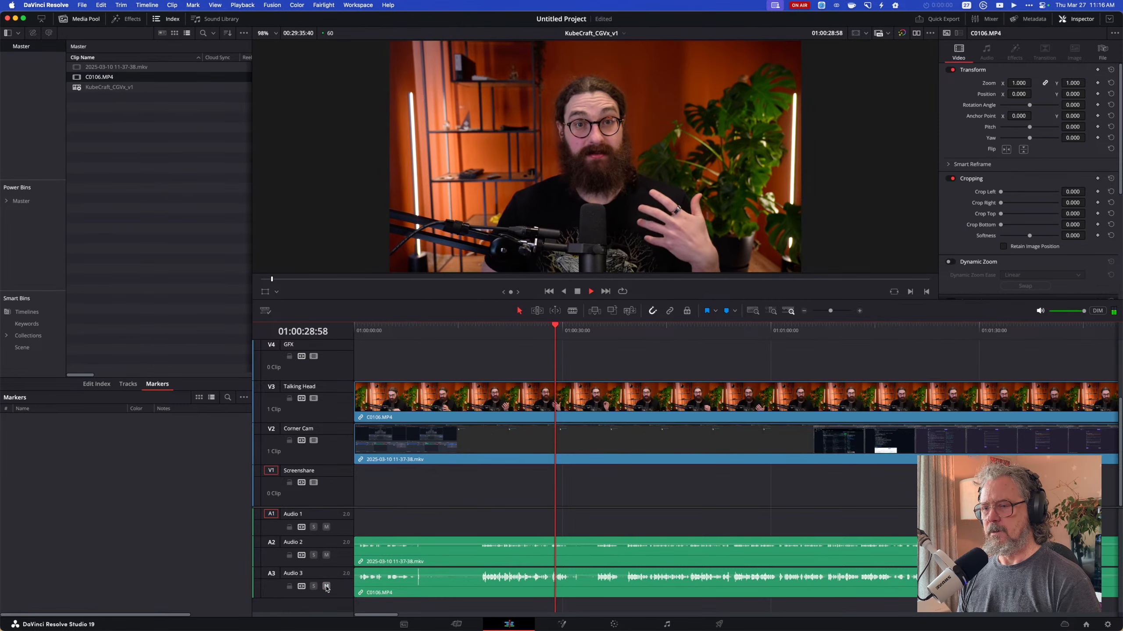
{"action": "key", "text": "space"}
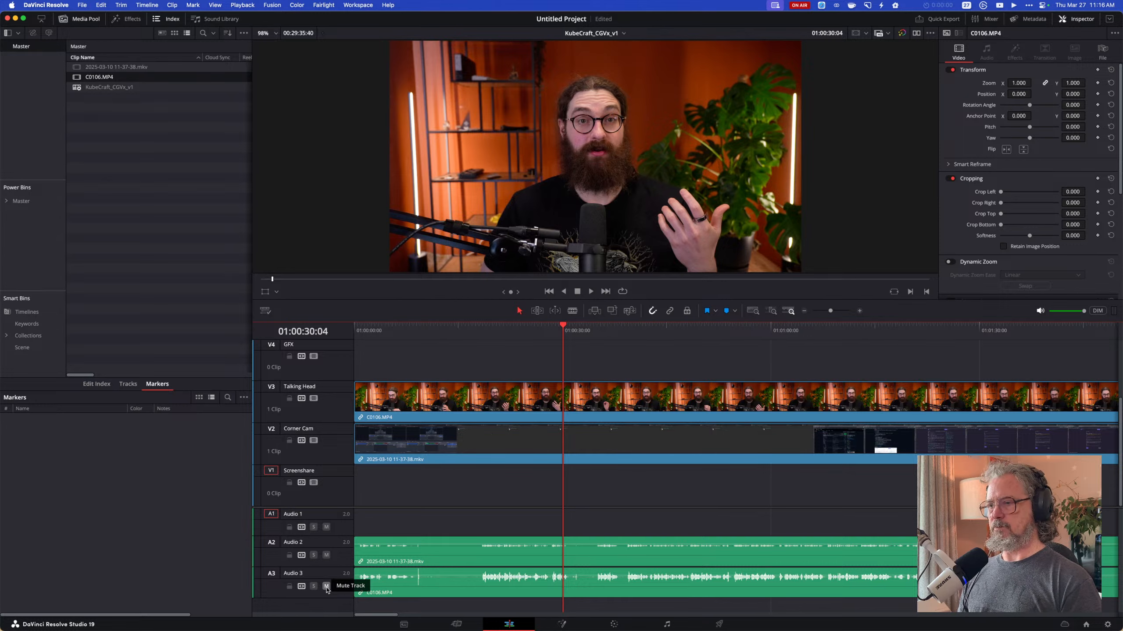
Resume playback with the Audio 3 camera track muted to hear the screen-share audio alone, stop, and delete the Audio 3 track.
{"action": "key", "text": "space"}
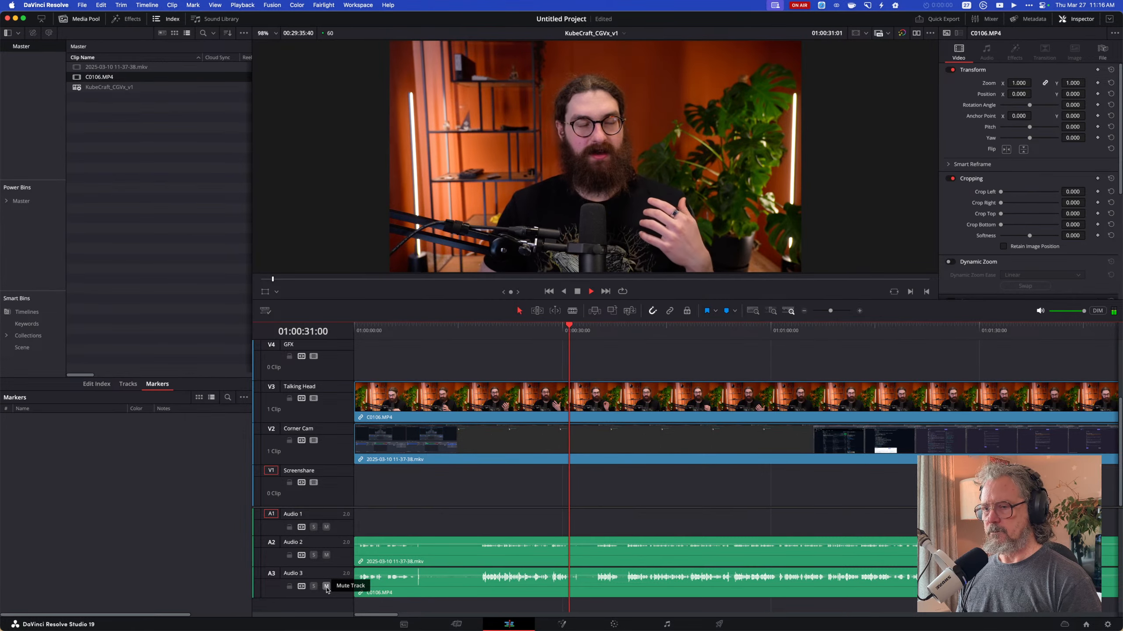
{"action": "left_click", "coordinate": [326, 587]}
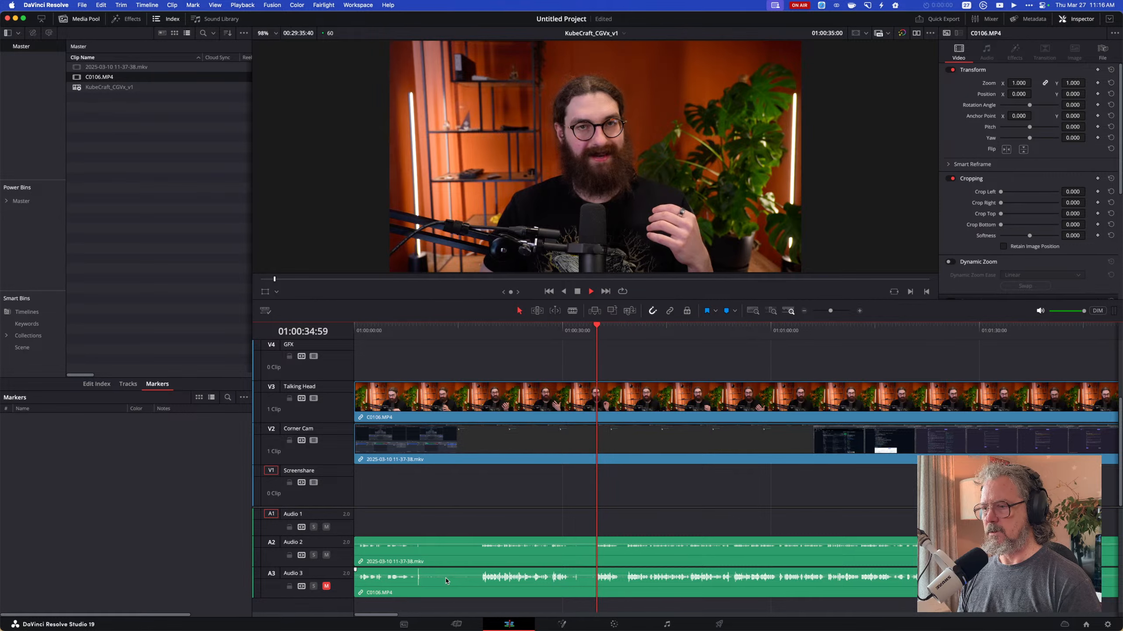
{"action": "key", "text": "space"}
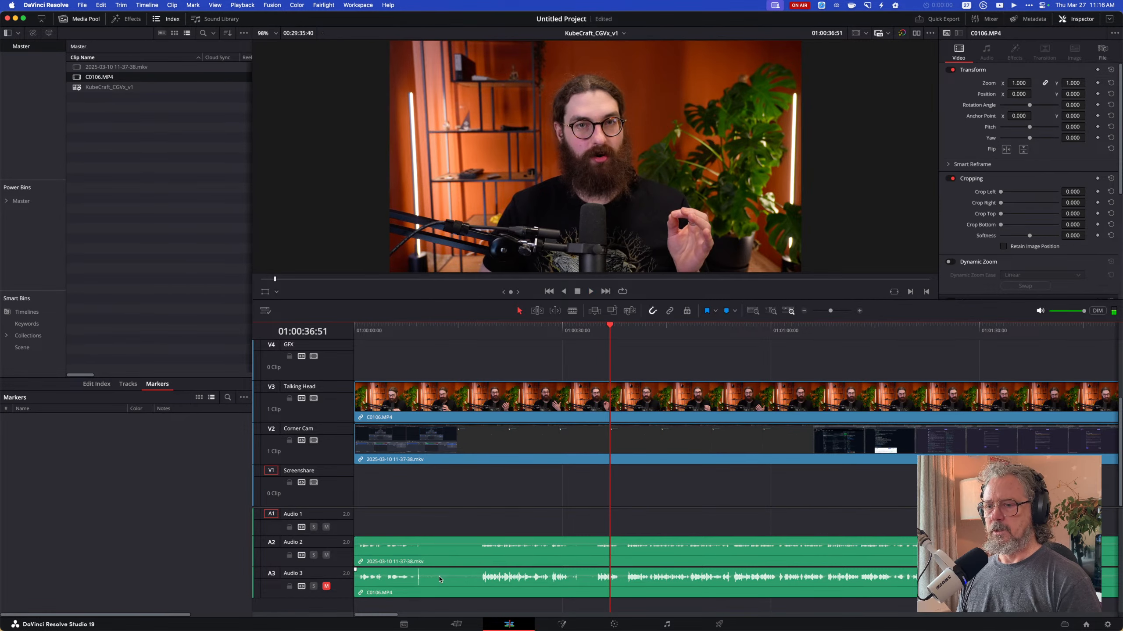
{"action": "right_click", "coordinate": [345, 590]}
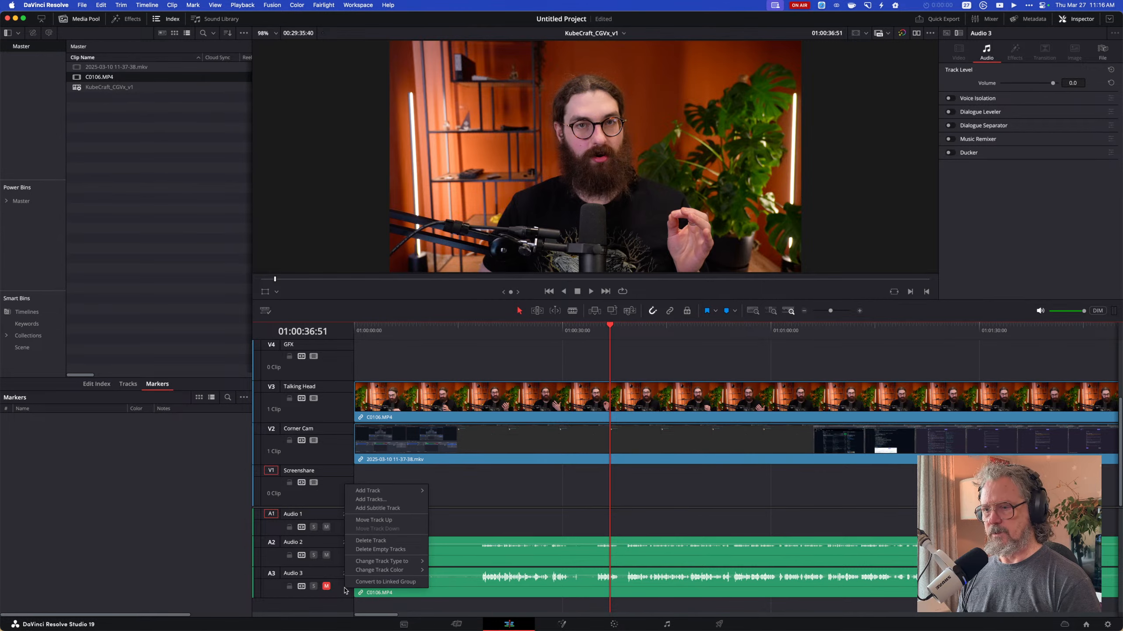
{"action": "left_click", "coordinate": [397, 541]}
Switch to Obsidian and check off the "Delete Audio 2 (camera audio) track" item in the editing checklist.
{"action": "key", "text": "super+Tab"}
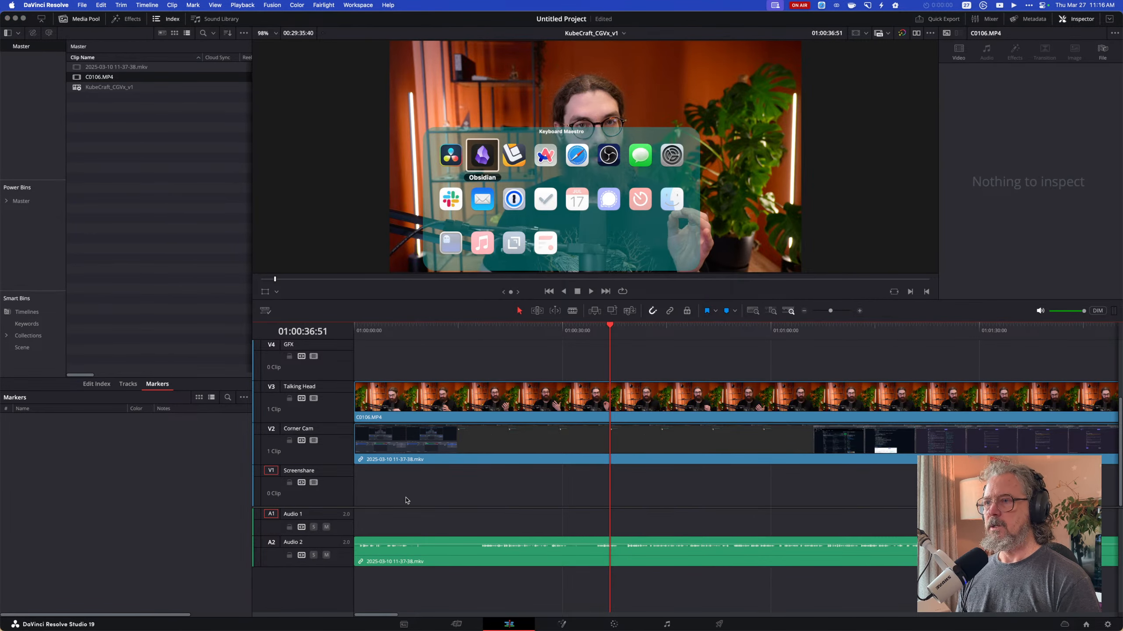
{"action": "key", "text": "super+Tab"}
{"action": "key", "text": "super+Tab"}
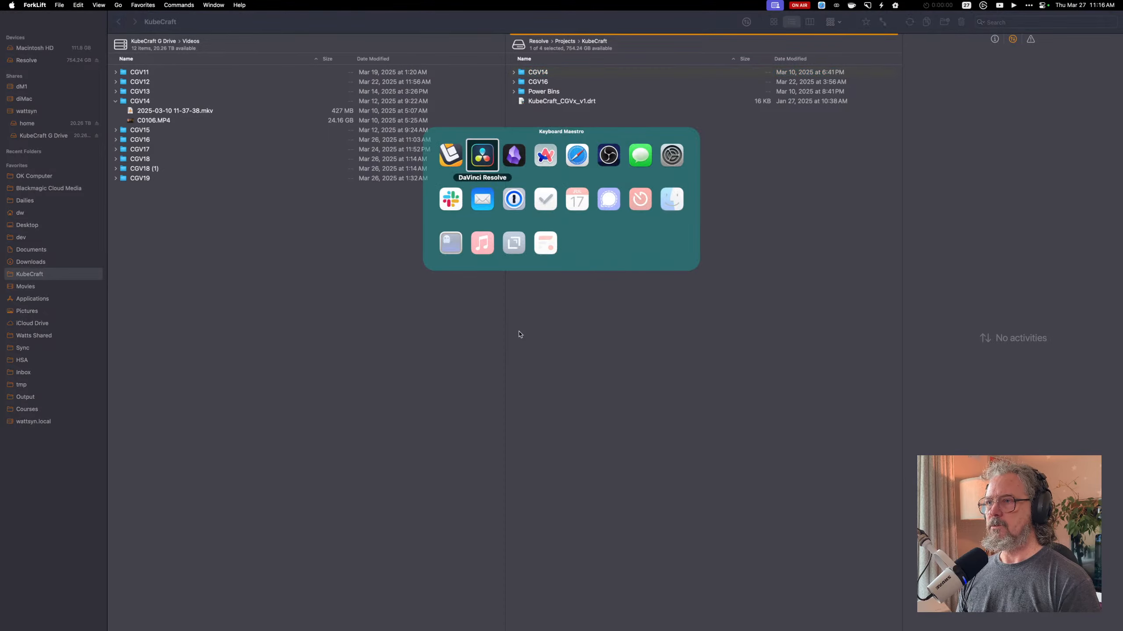
{"action": "key", "text": "super+Tab"}
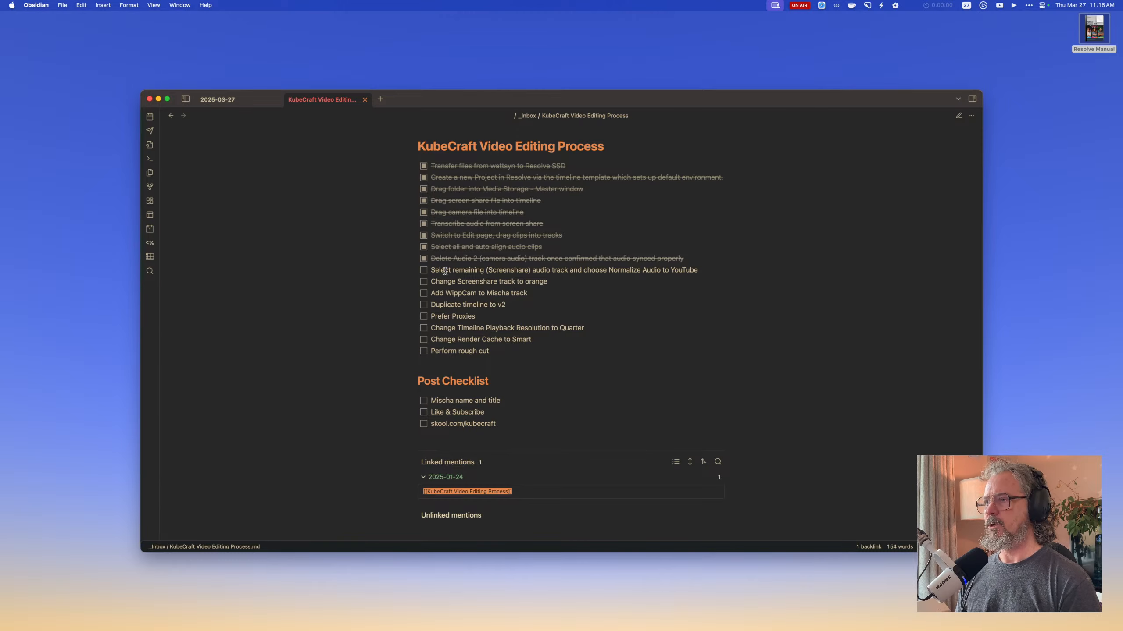
Back in DaVinci Resolve, normalize the audio level of the screen-share clip on Audio 2 with the YouTube normalization mode.
{"action": "key", "text": "super+Tab"}
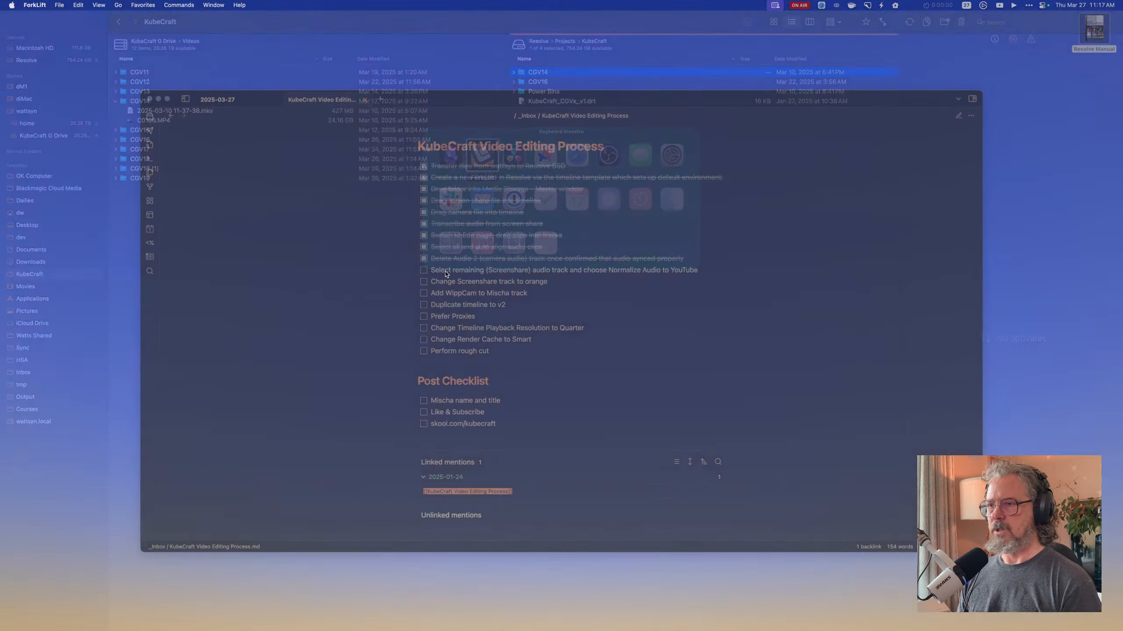
{"action": "key", "text": "super+Tab"}
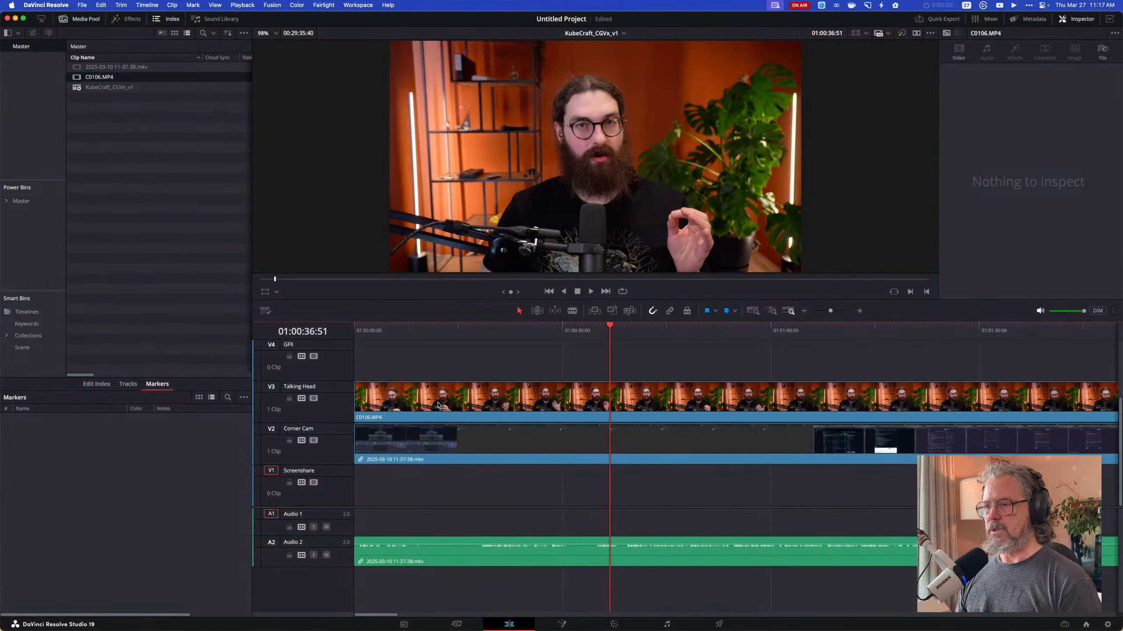
{"action": "left_click", "coordinate": [448, 565]}
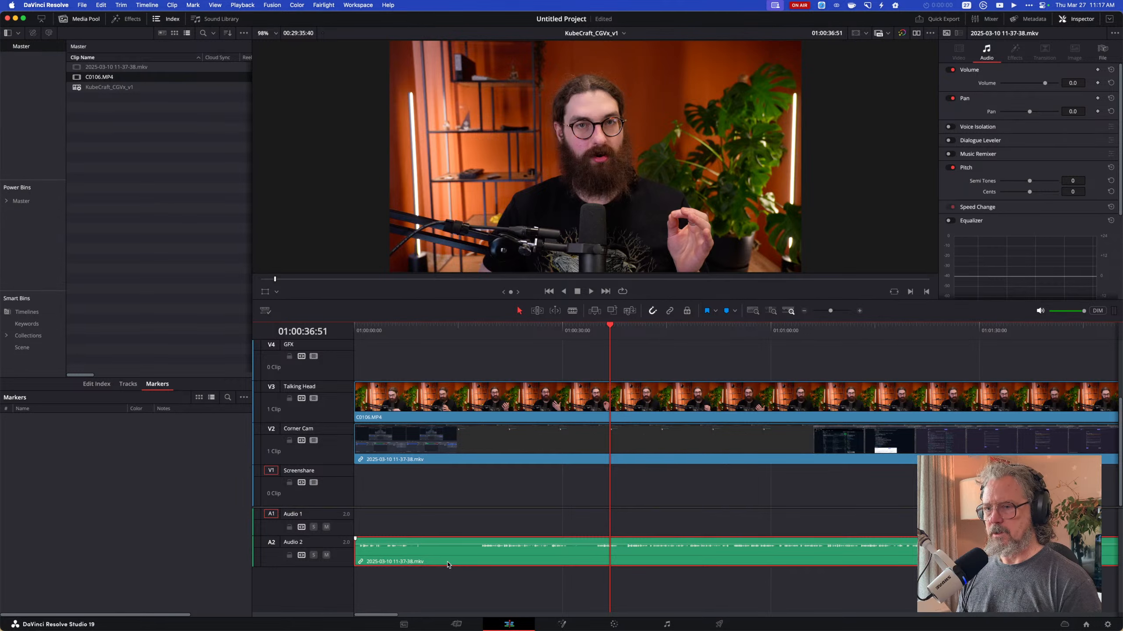
{"action": "right_click", "coordinate": [483, 559]}
{"action": "left_click", "coordinate": [548, 466]}
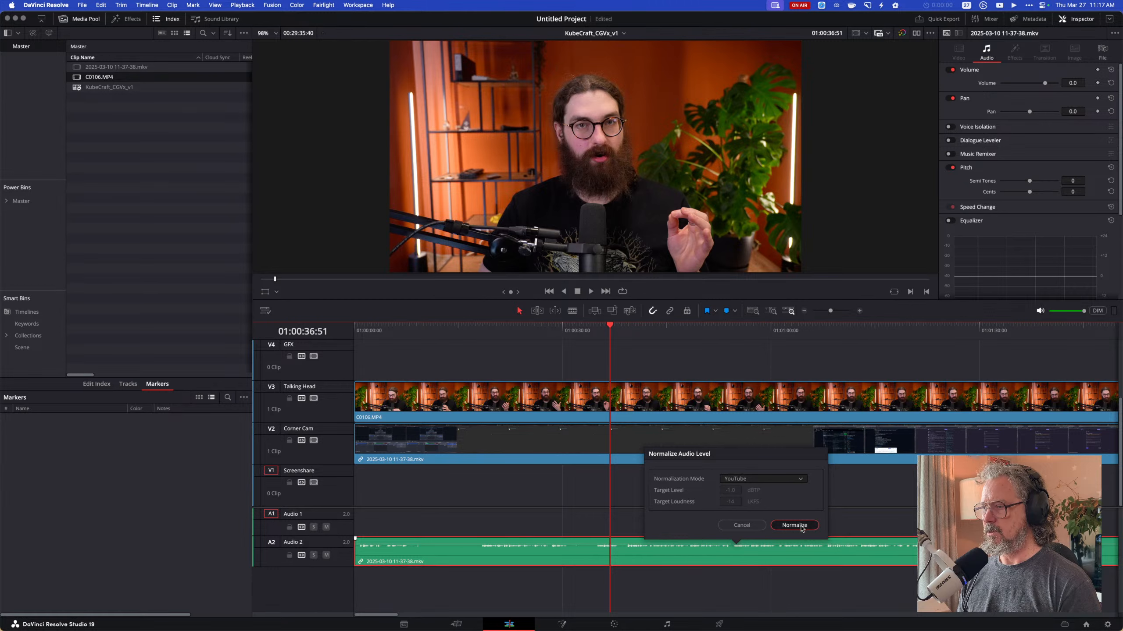
{"action": "key", "text": "Return"}
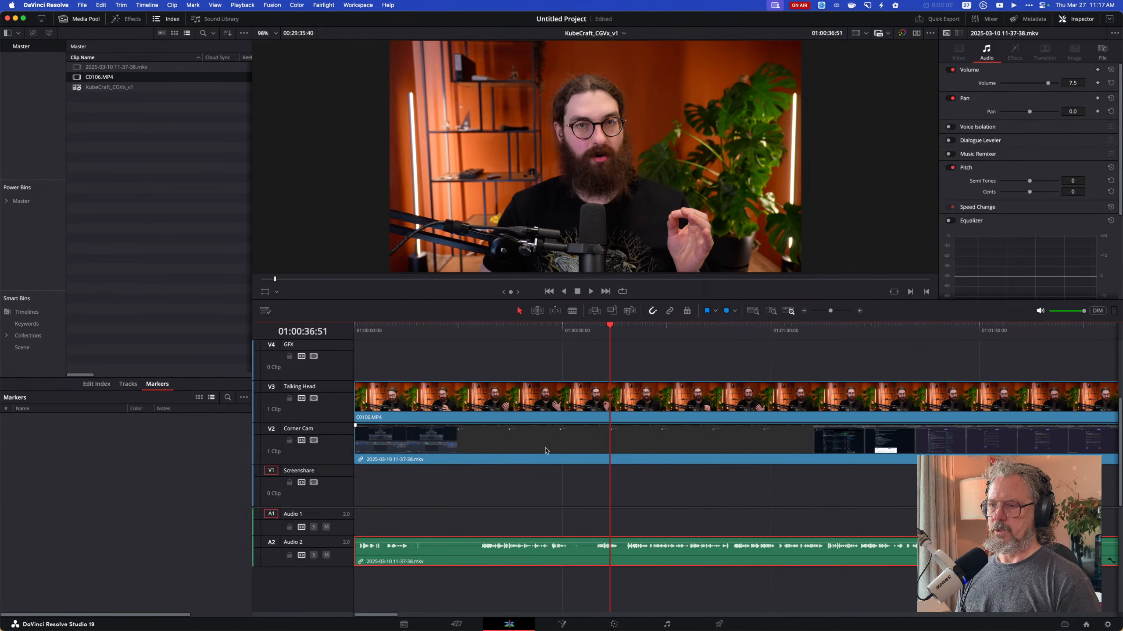
Play the timeline from just before the speech begins to listen to the normalized audio, raising the system volume.
{"action": "left_click", "coordinate": [469, 328]}
{"action": "key", "text": "space"}
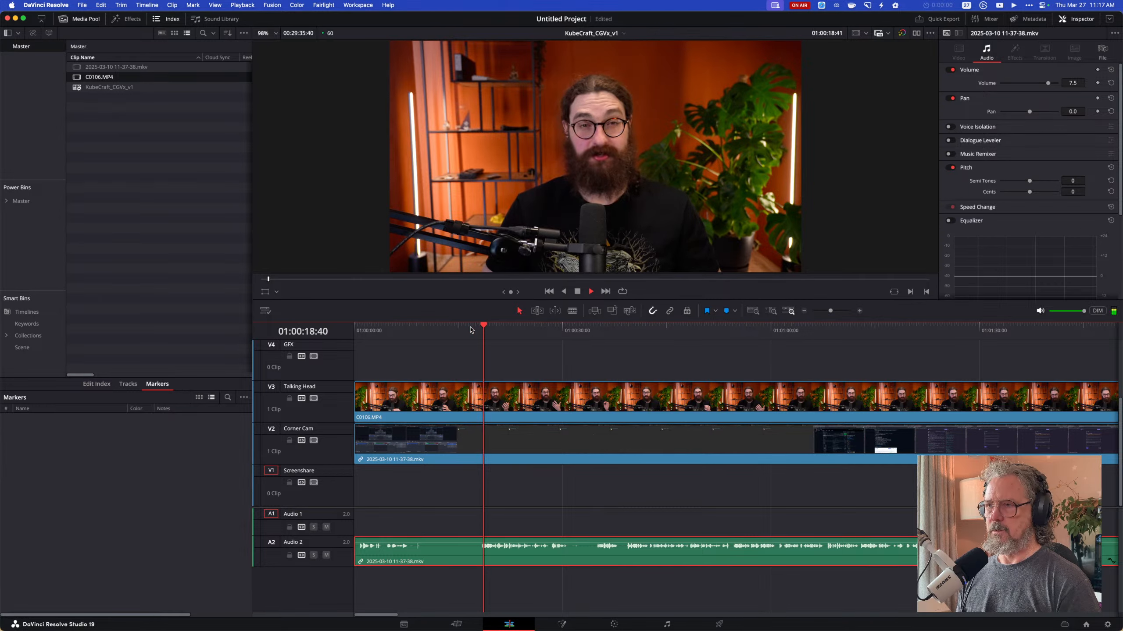
{"action": "key", "text": "XF86AudioRaiseVolume"}
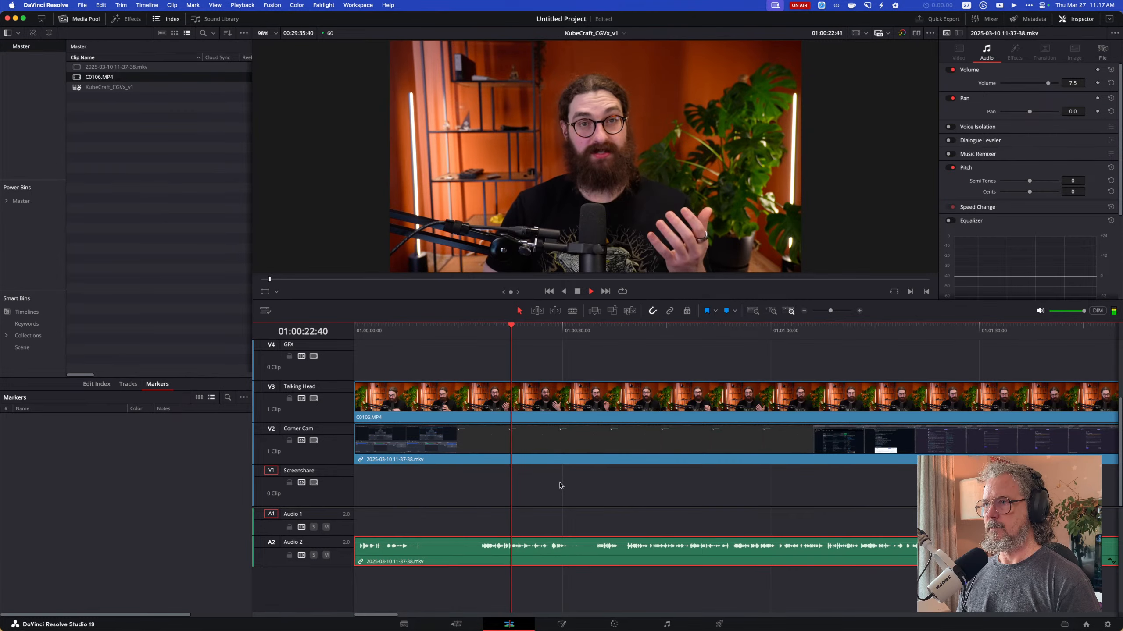
{"action": "key", "text": "space"}
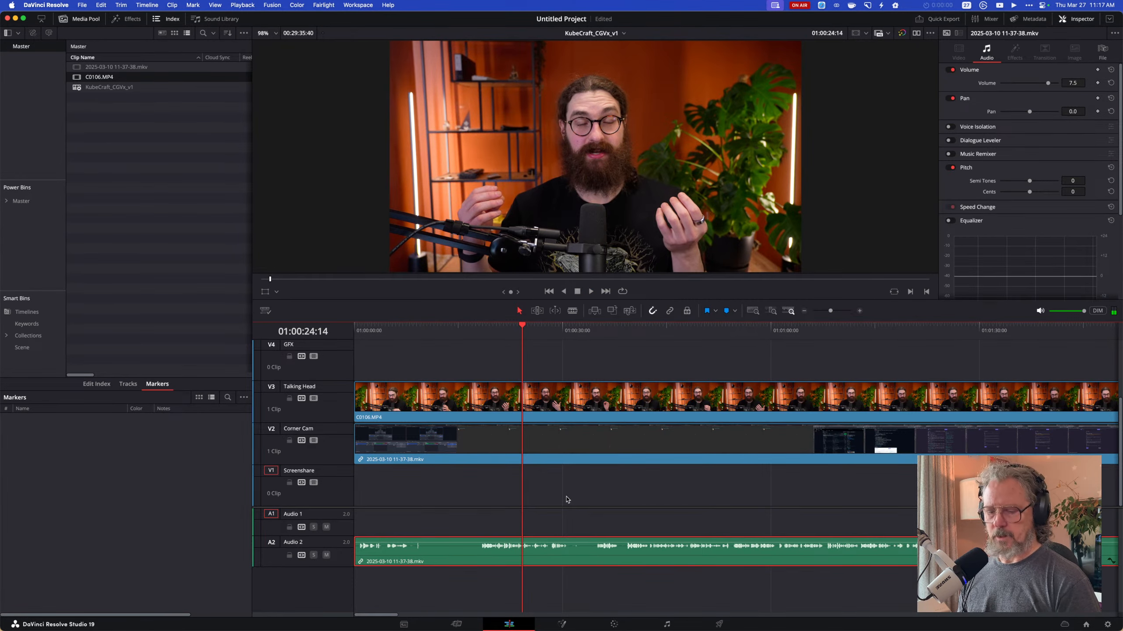
Switch to Obsidian and check off the "Select remaining (Screenshare) audio track and choose Normalize Audio to YouTube" item.
{"action": "key", "text": "super+Tab"}
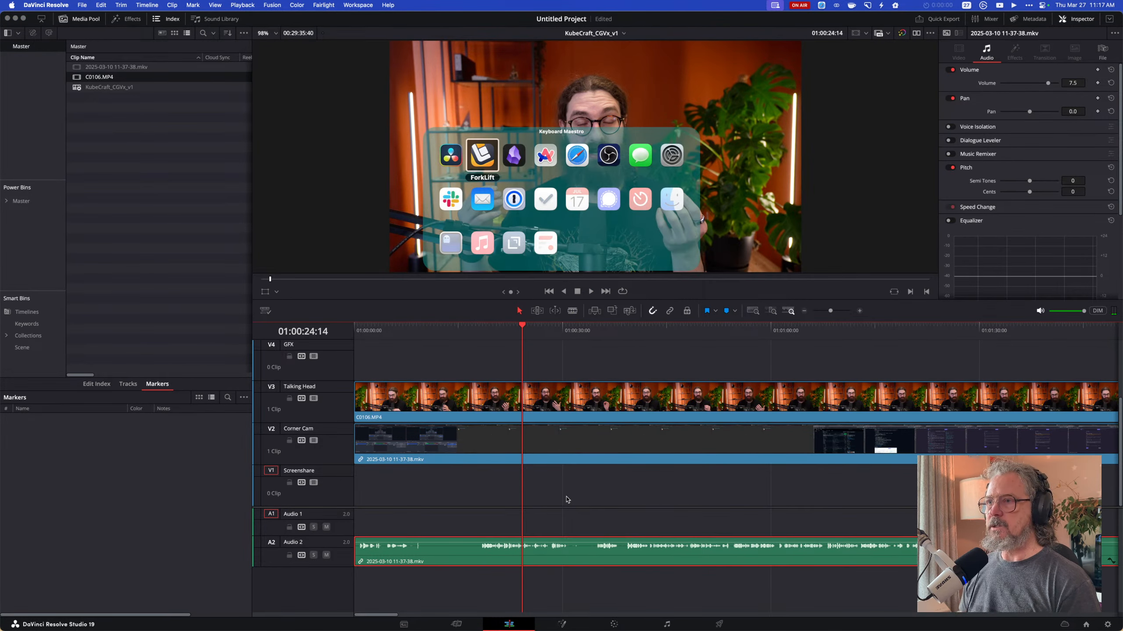
{"action": "key", "text": "super+Tab"}
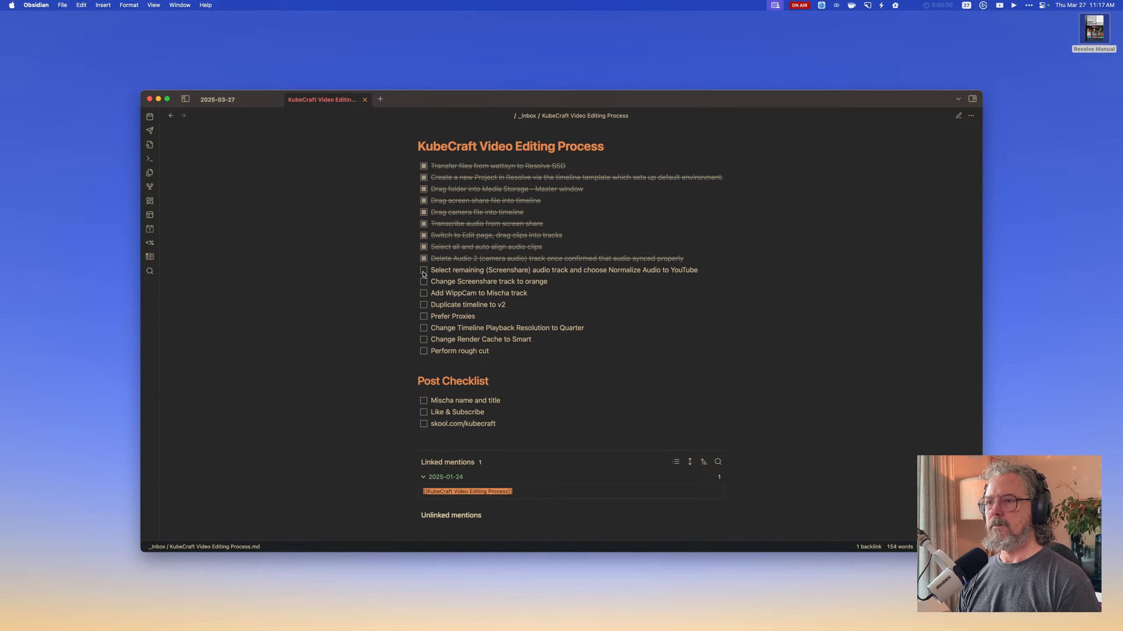
{"action": "left_click", "coordinate": [424, 270]}
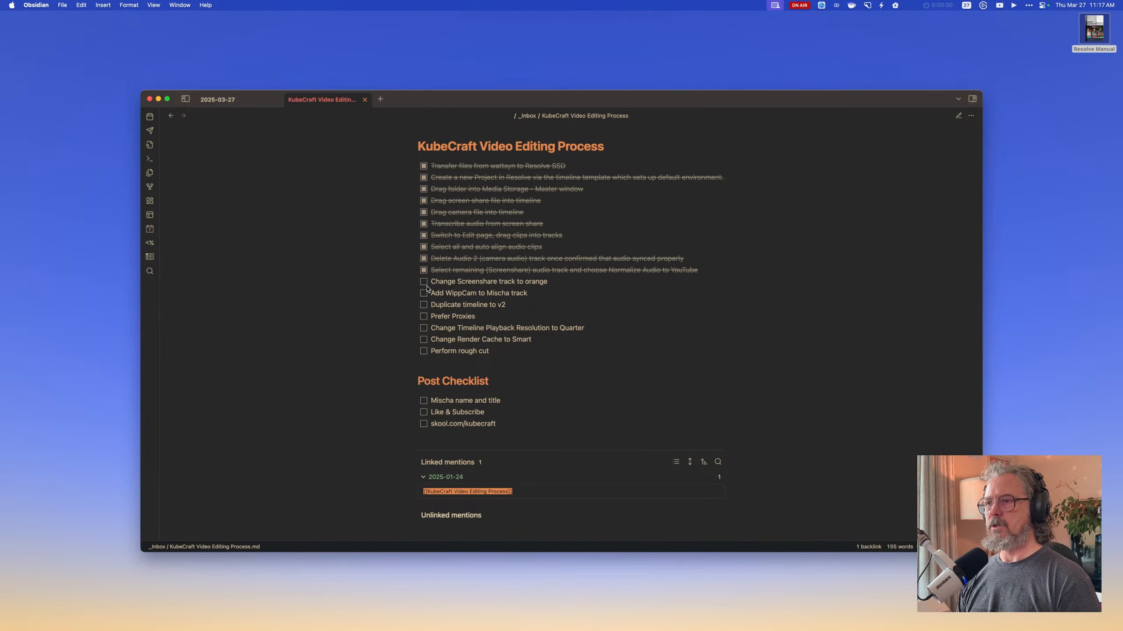
Return to DaVinci Resolve and change the track color of Audio 2, the screen-share audio, to Orange.
{"action": "key", "text": "super+Tab"}
{"action": "right_click", "coordinate": [345, 558]}
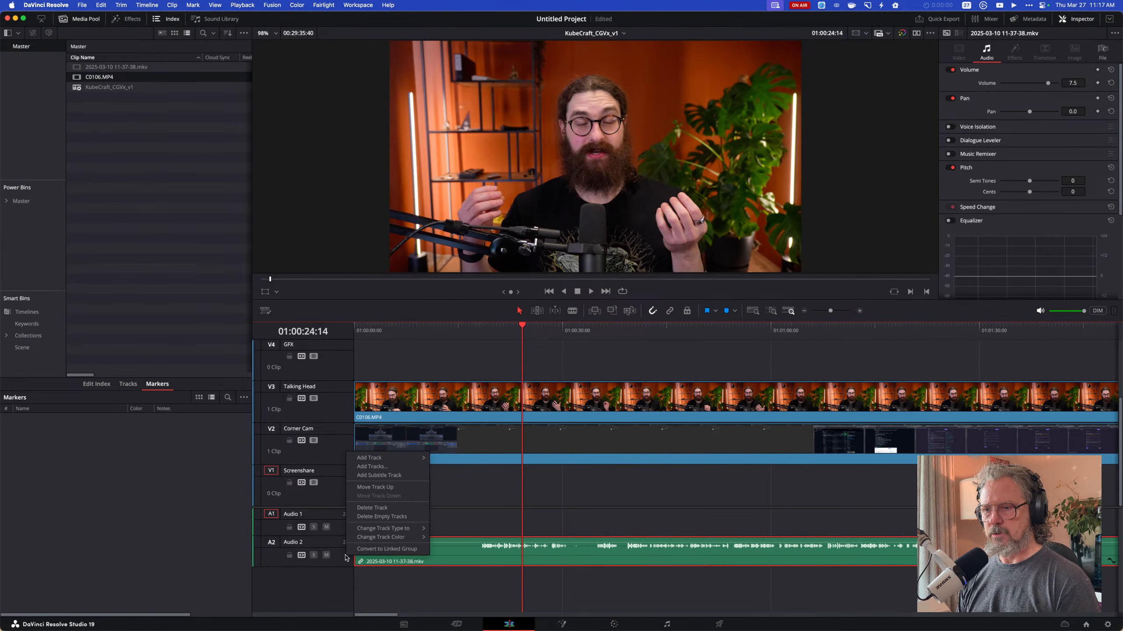
{"action": "mouse_move", "coordinate": [415, 537]}
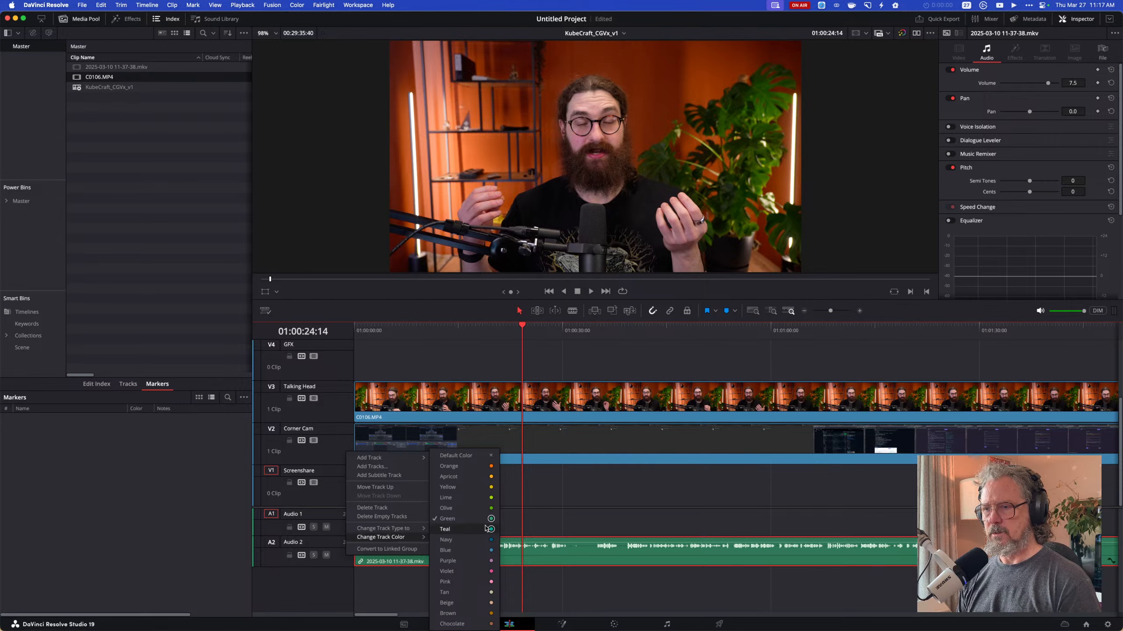
{"action": "left_click", "coordinate": [476, 467]}
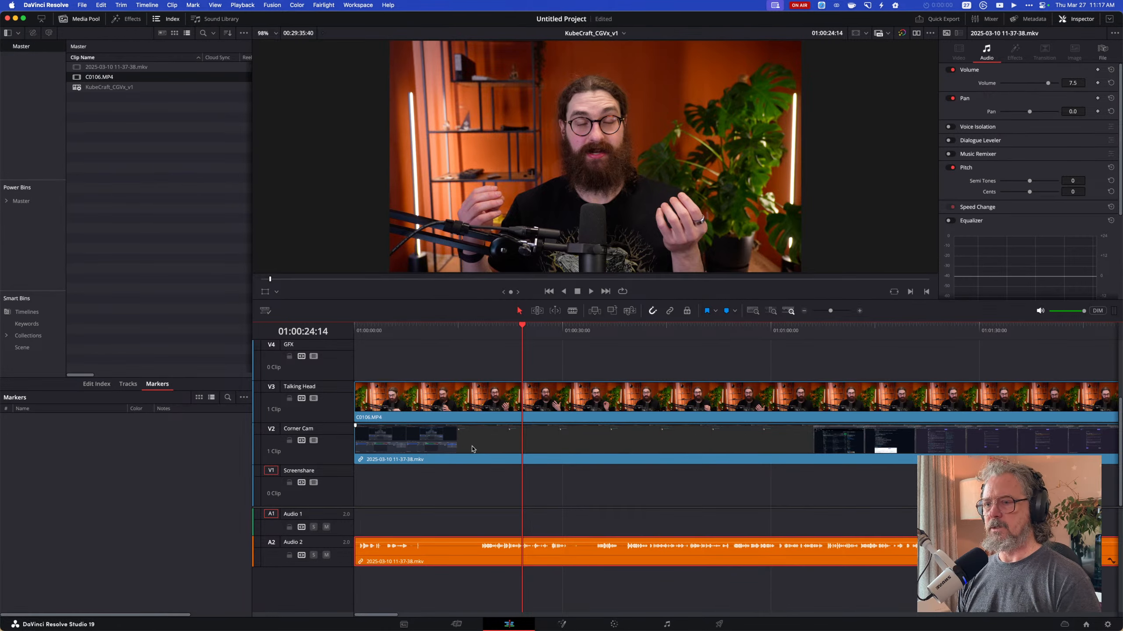
Delete the empty Screenshare video track from the timeline.
{"action": "right_click", "coordinate": [337, 491]}
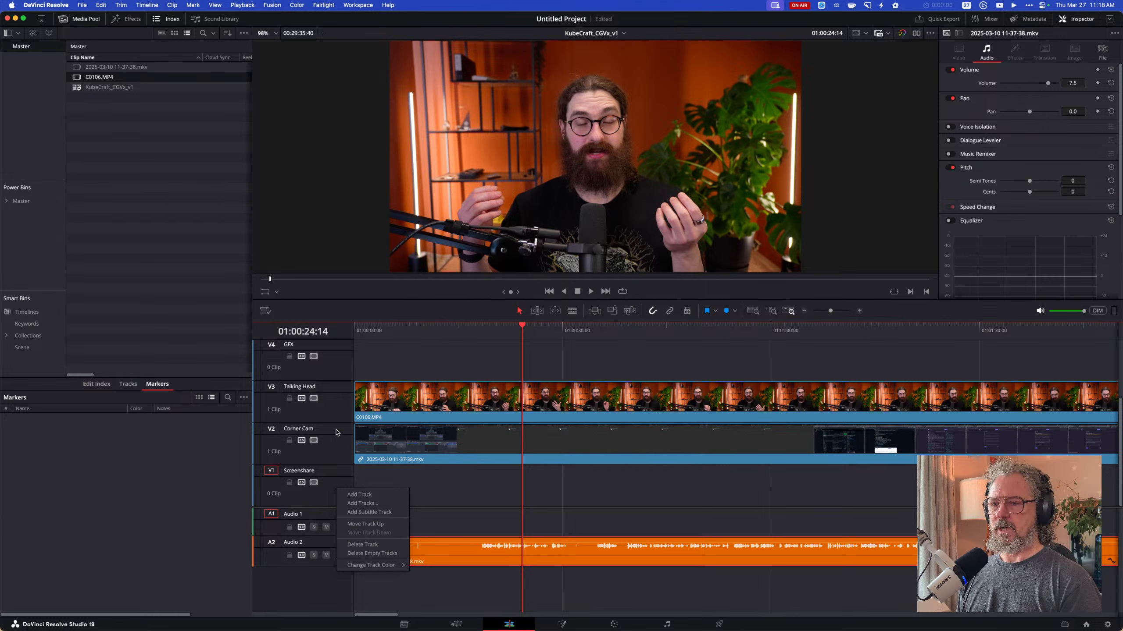
{"action": "left_click", "coordinate": [330, 485]}
{"action": "right_click", "coordinate": [331, 485]}
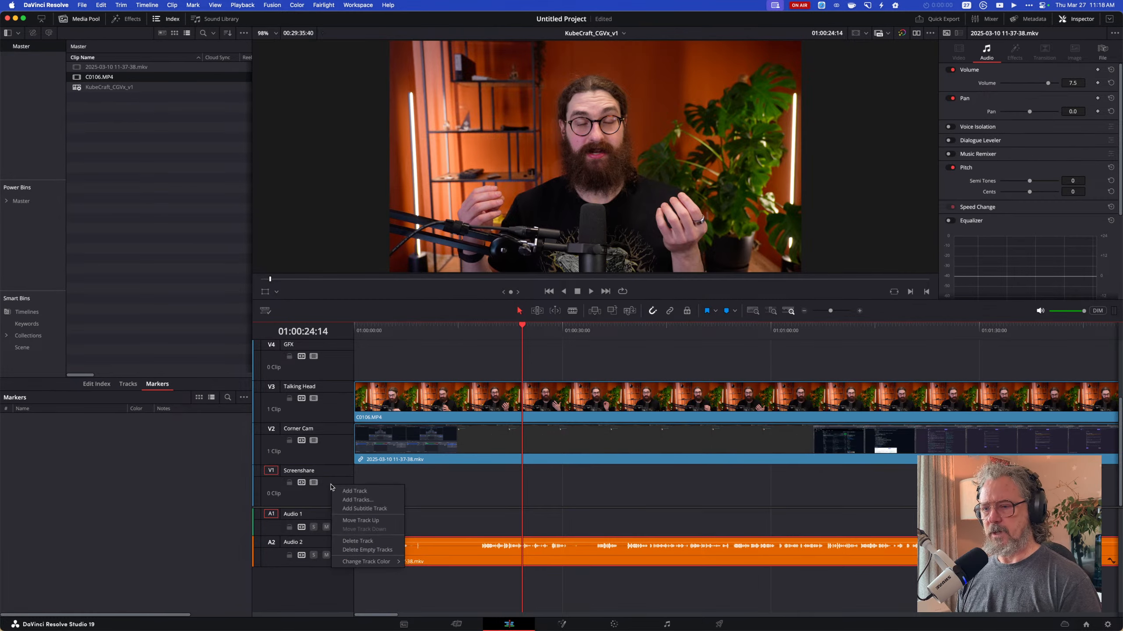
{"action": "left_click", "coordinate": [380, 540]}
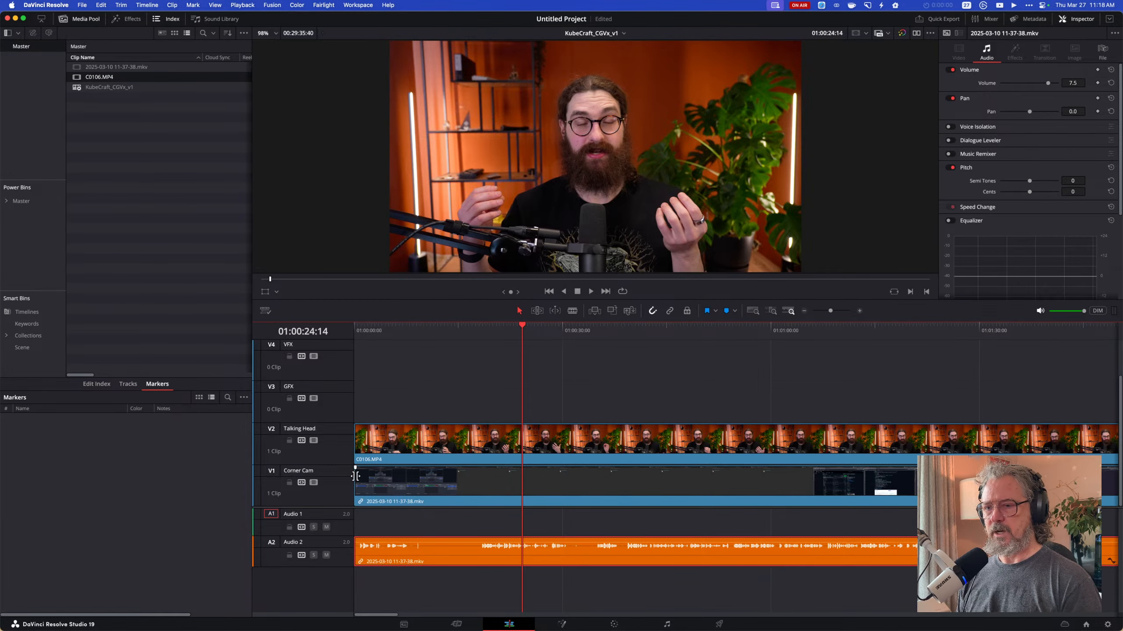
Rename the Corner Cam video track to "Screen" and the Talking Head video track to "Face".
{"action": "double_click", "coordinate": [317, 472]}
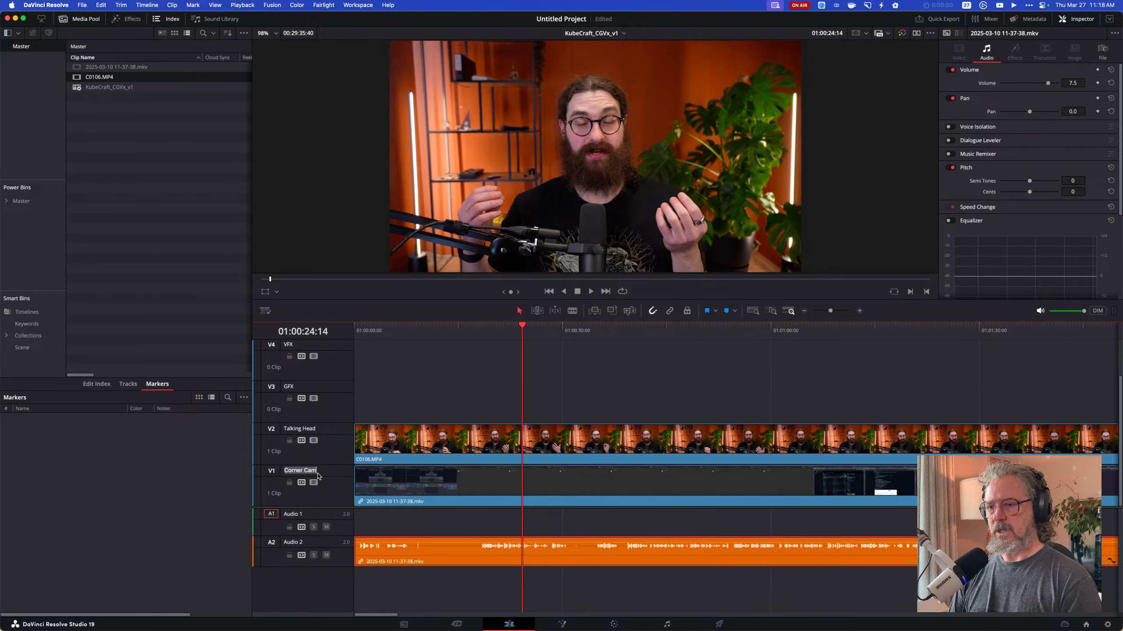
{"action": "type", "text": "Screen"}
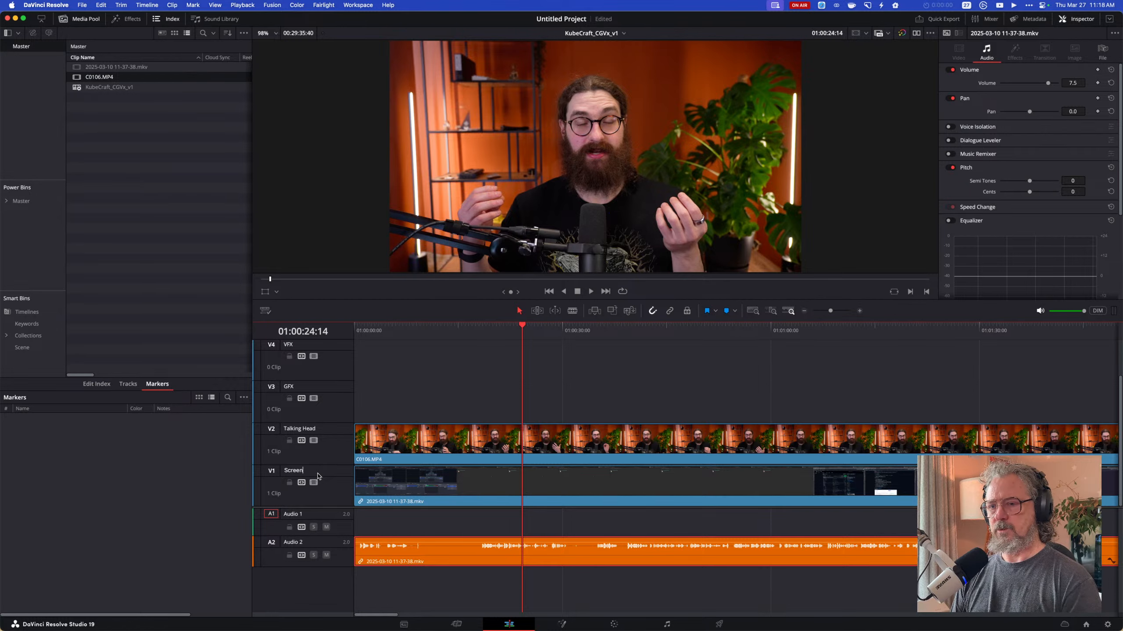
{"action": "key", "text": "Return"}
{"action": "double_click", "coordinate": [316, 429]}
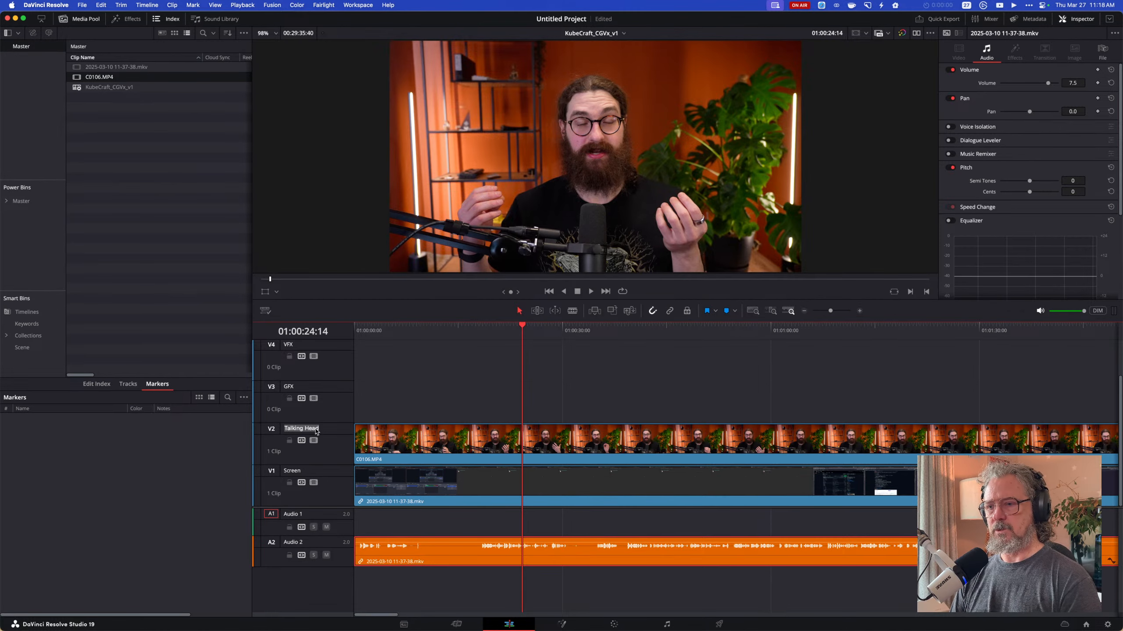
{"action": "type", "text": "Face"}
{"action": "key", "text": "Return"}
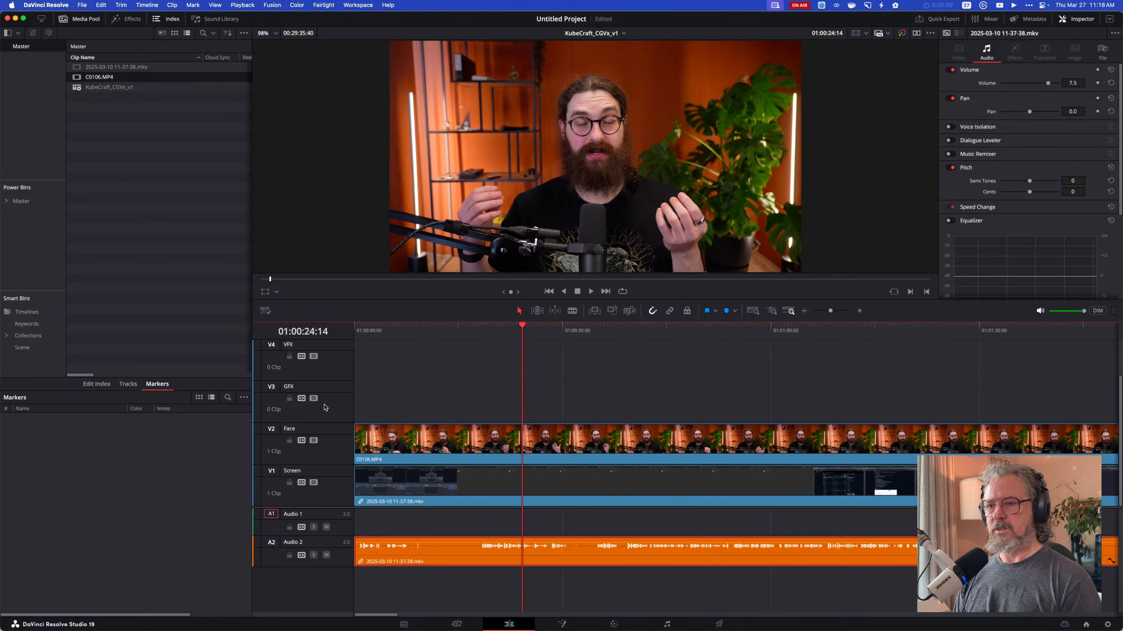
{"action": "scroll", "coordinate": [331, 382], "scroll_direction": "up", "scroll_amount": 2}
{"action": "scroll", "coordinate": [331, 382], "scroll_direction": "down", "scroll_amount": 2}
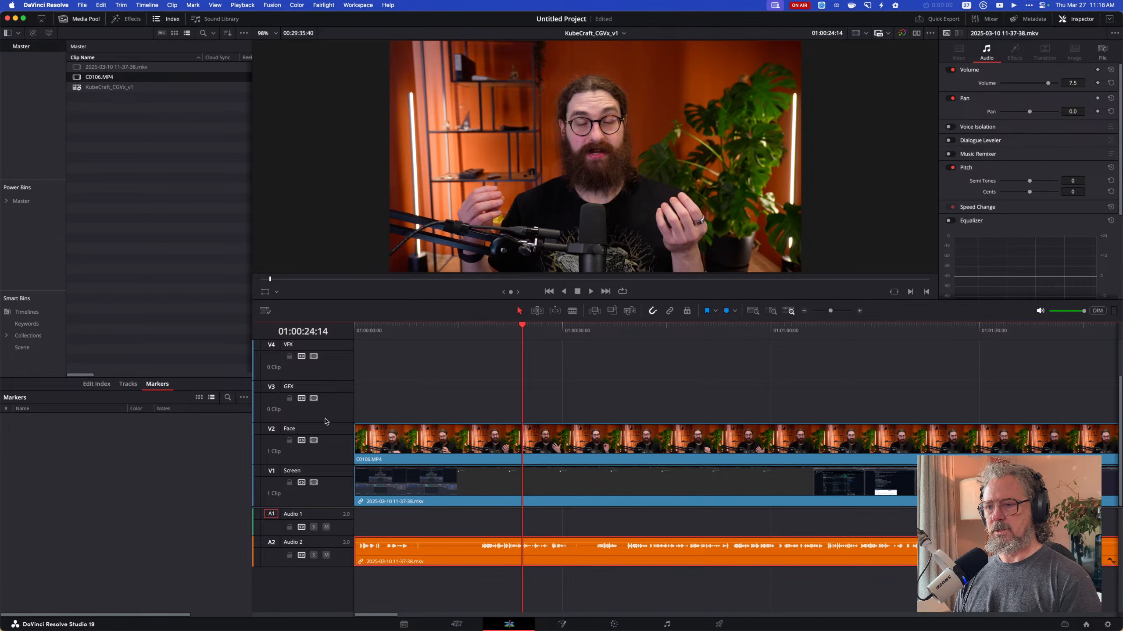
Delete the empty Audio 1 track and rename the remaining audio track to the presenter's first name followed by "Audio".
{"action": "right_click", "coordinate": [337, 517]}
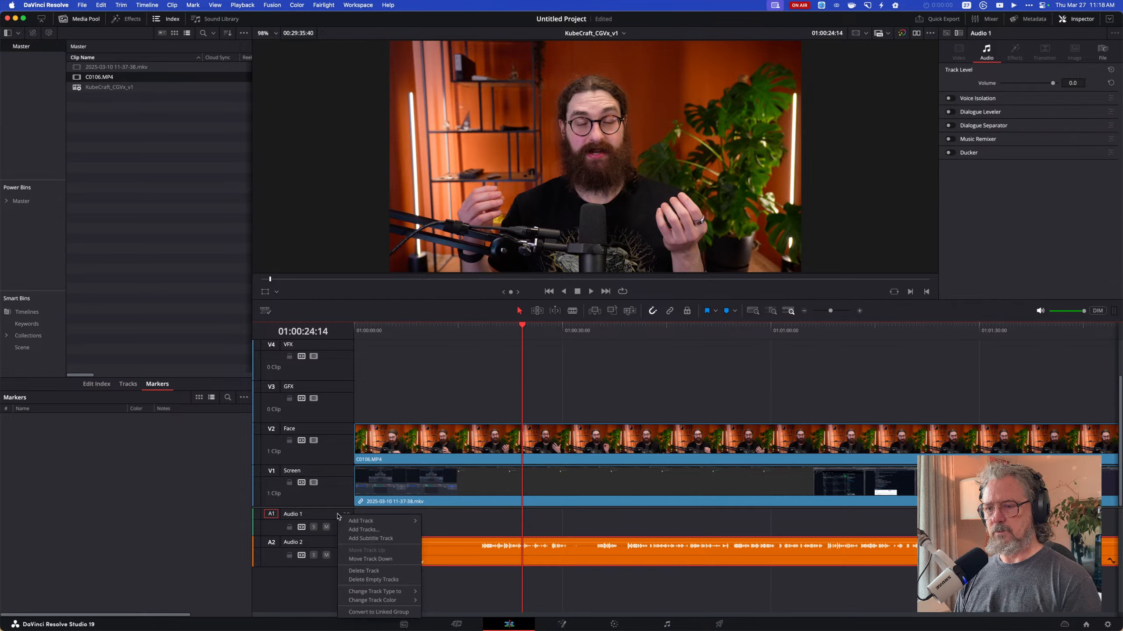
{"action": "left_click", "coordinate": [387, 570]}
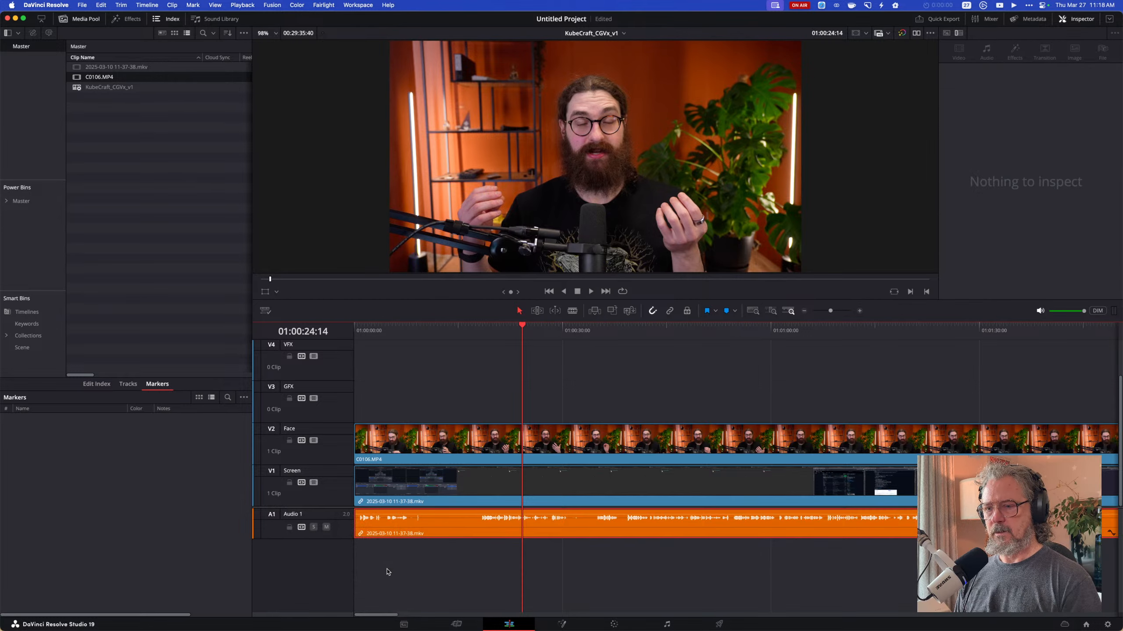
{"action": "double_click", "coordinate": [303, 515]}
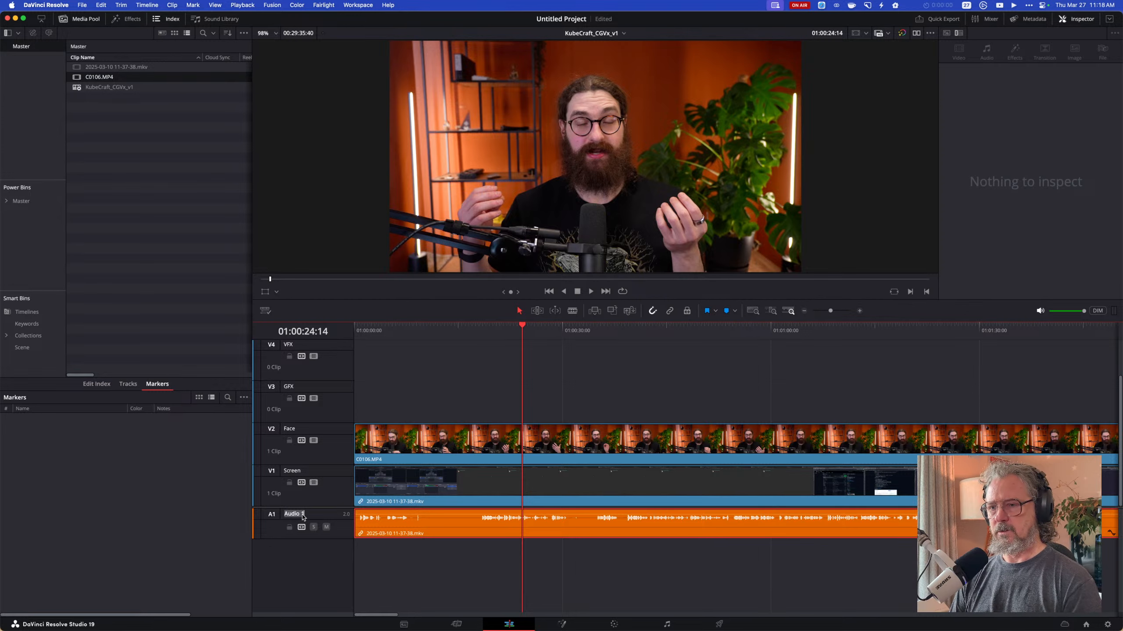
{"action": "type", "text": "Misc"}
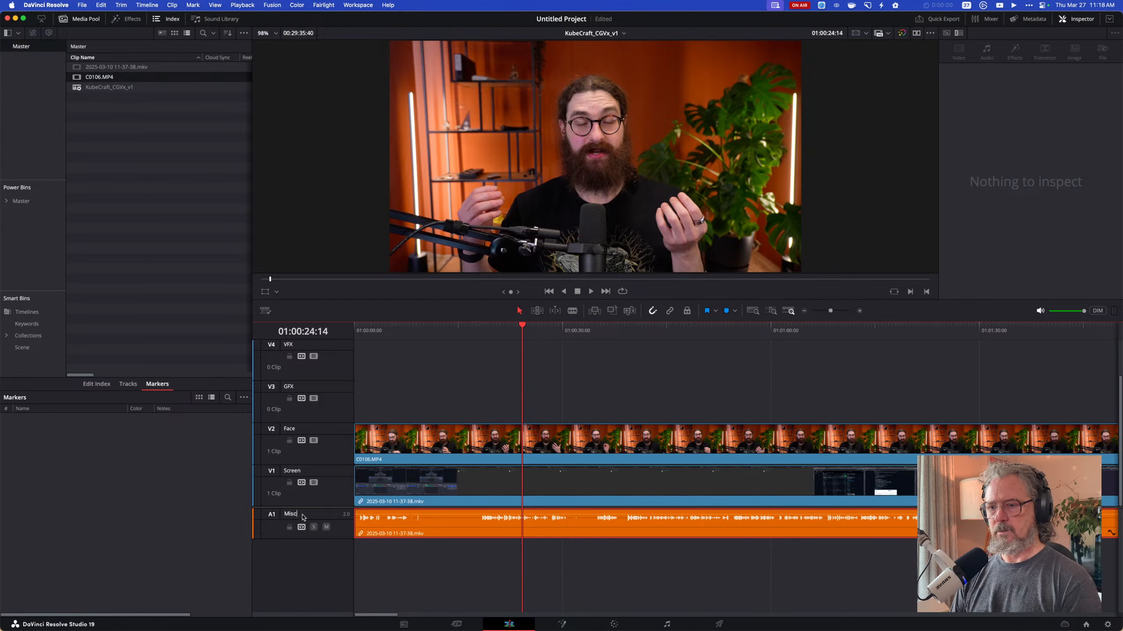
{"action": "type", "text": "ha"}
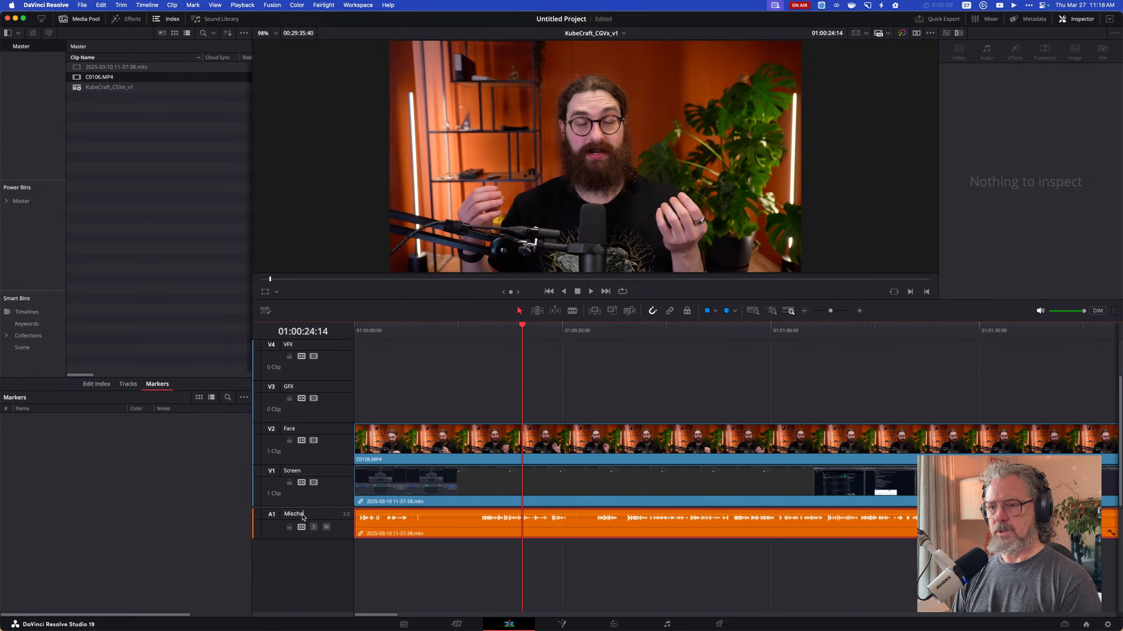
{"action": "type", "text": " Audio"}
{"action": "key", "text": "Return"}
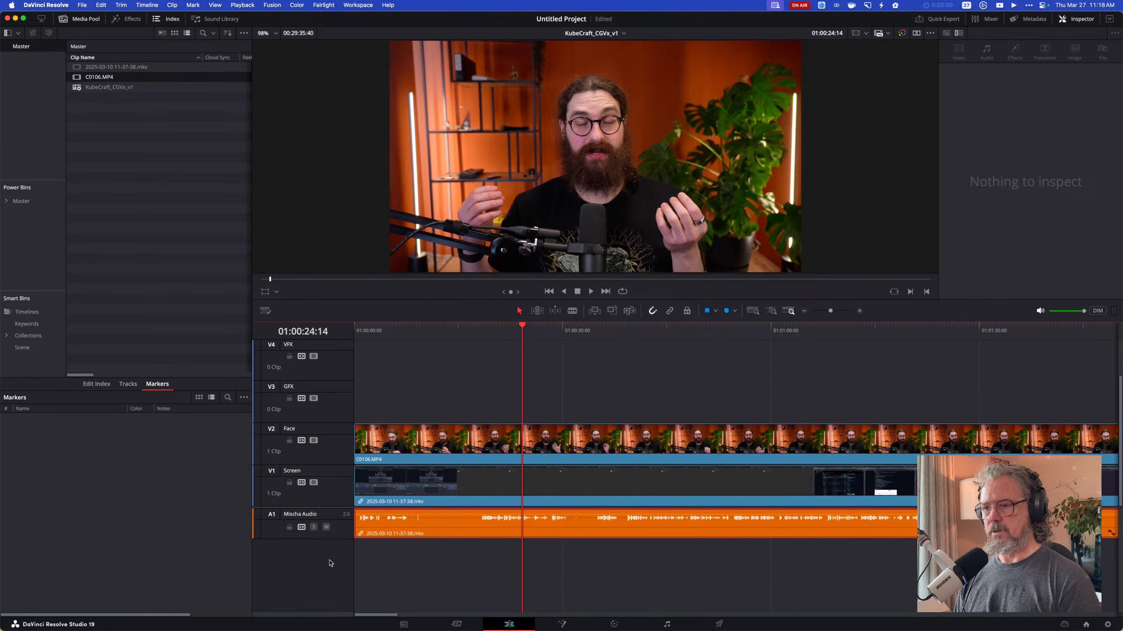
Switch to Obsidian and check off the "Change Screenshare track to orange" item.
{"action": "key", "text": "super+Tab"}
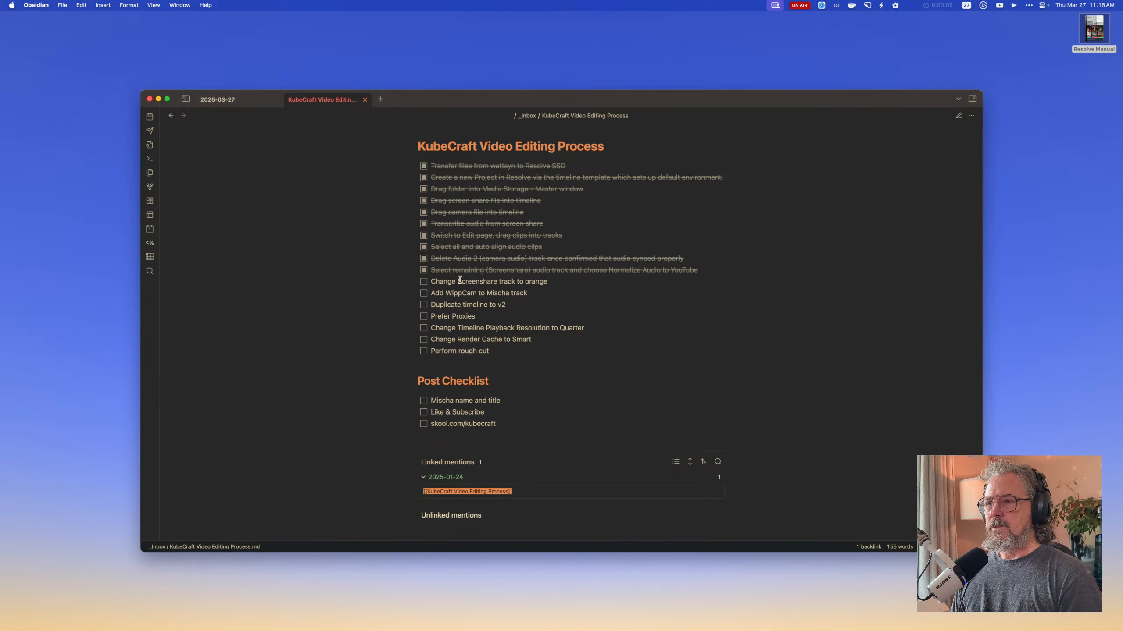
{"action": "left_click", "coordinate": [423, 281]}
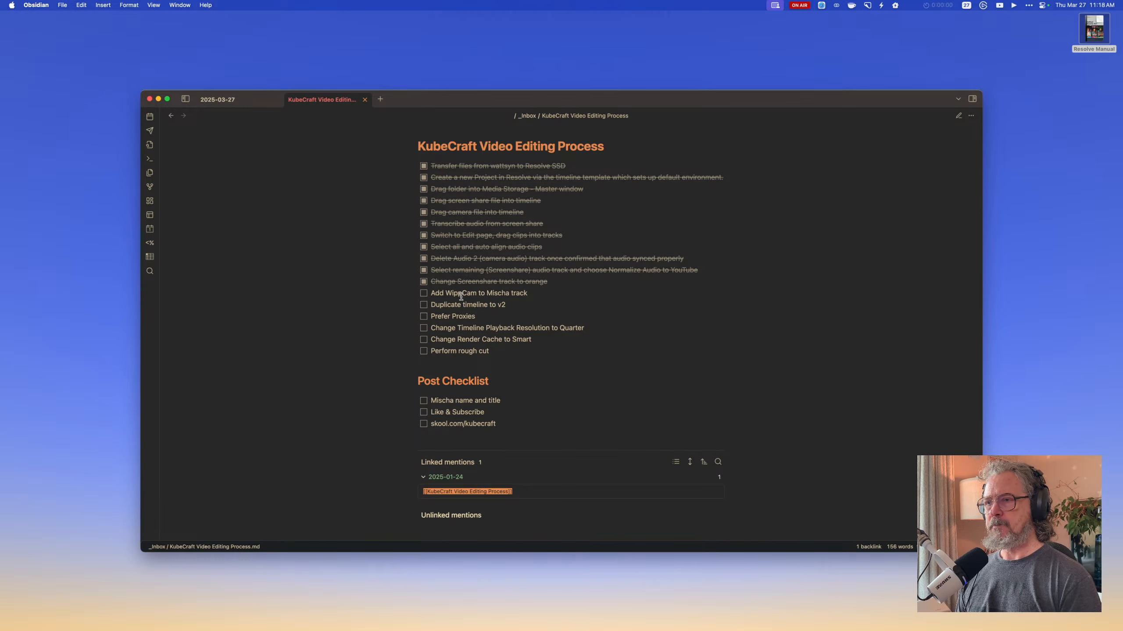
Return to DaVinci Resolve and apply the presenter's custom WippCam template from the favorite effects to the C0106.MP4 clip on the Face track.
{"action": "key", "text": "super+Tab"}
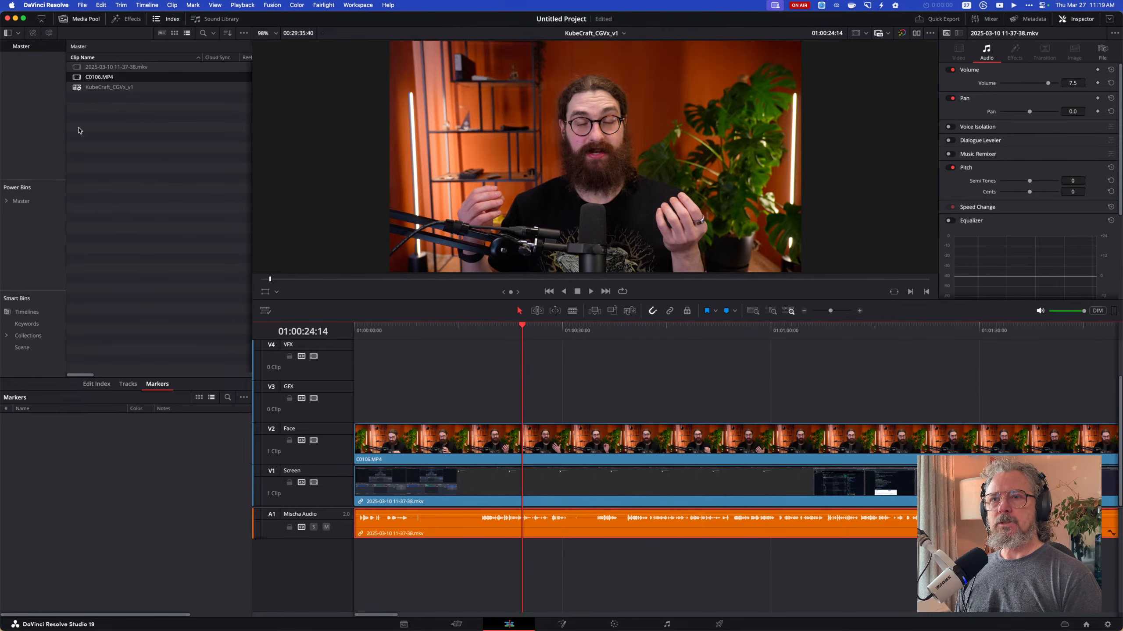
{"action": "left_click", "coordinate": [116, 125]}
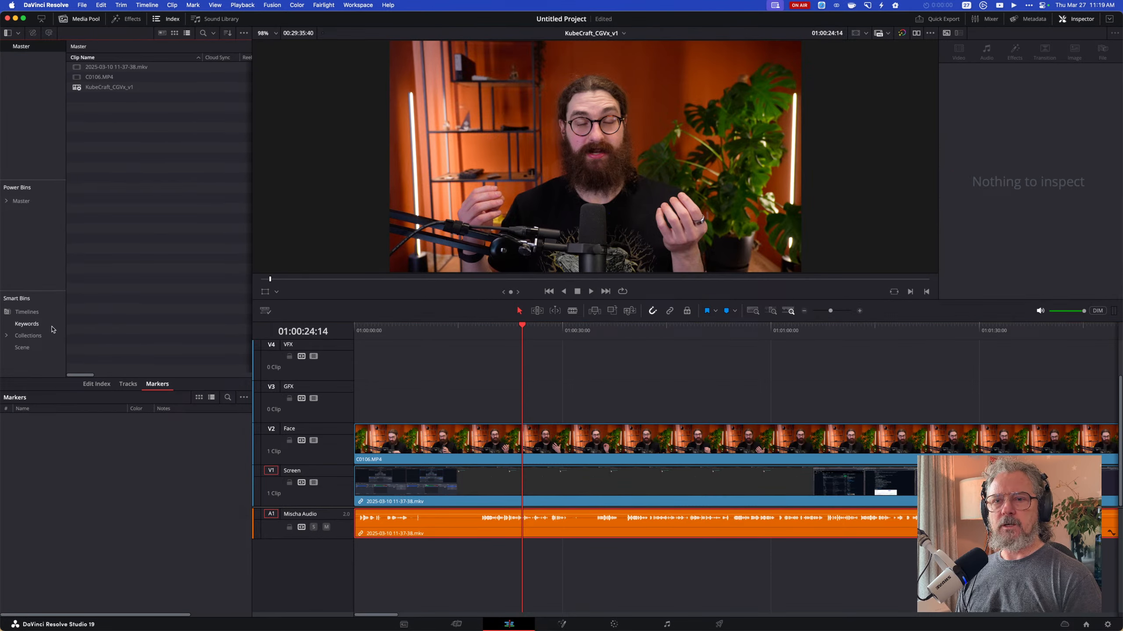
{"action": "left_click", "coordinate": [134, 20]}
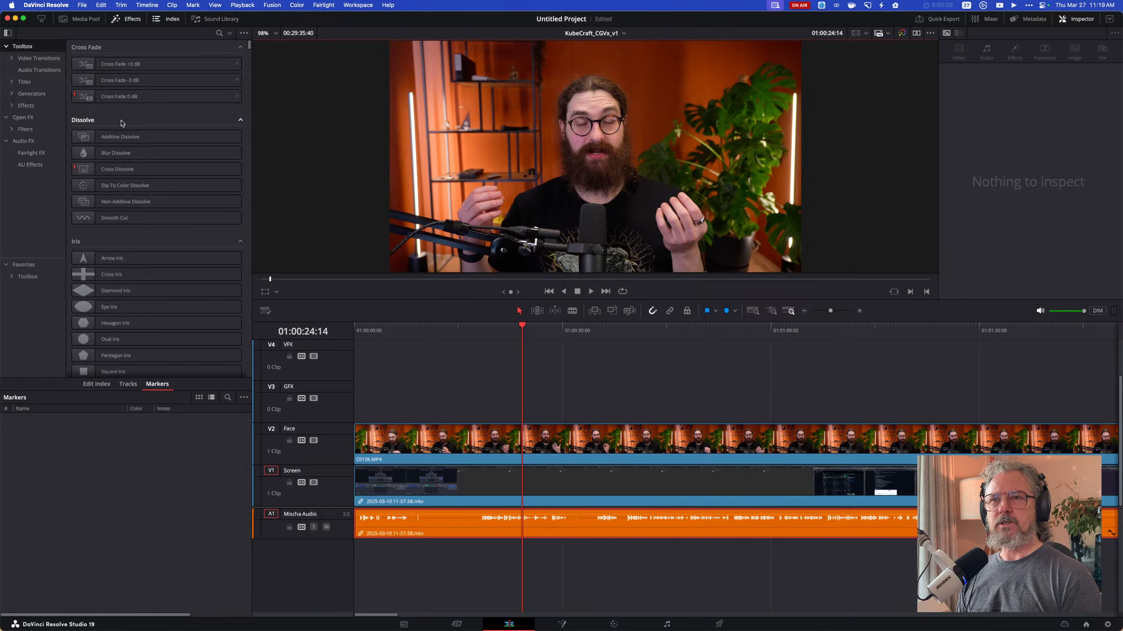
{"action": "left_click", "coordinate": [53, 264]}
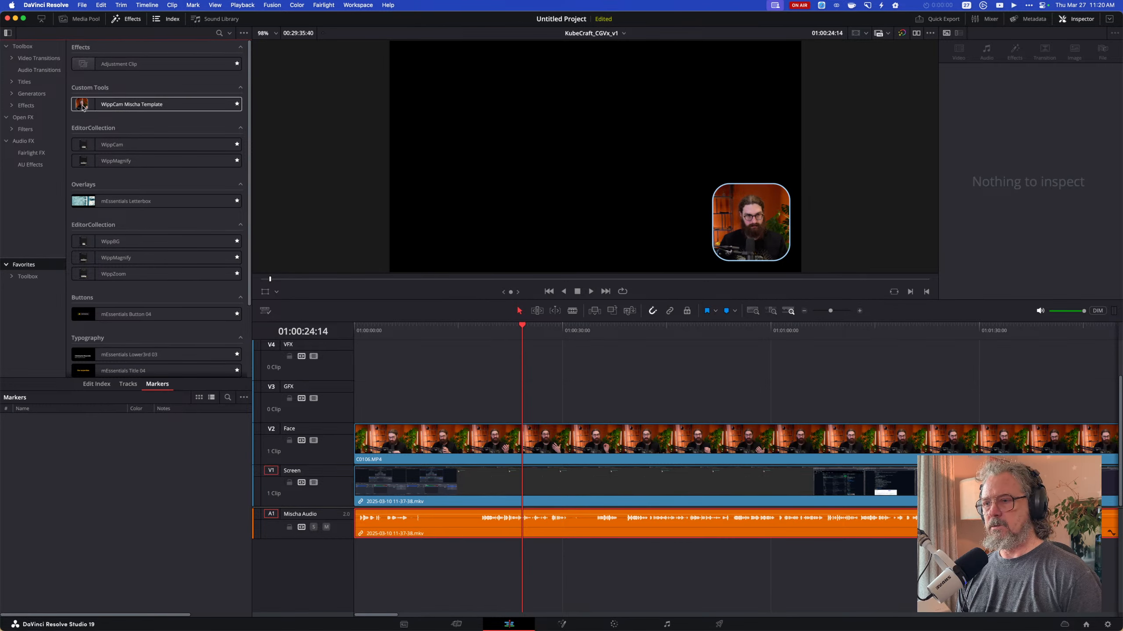
{"action": "left_click_drag", "start_coordinate": [82, 108], "coordinate": [389, 438]}
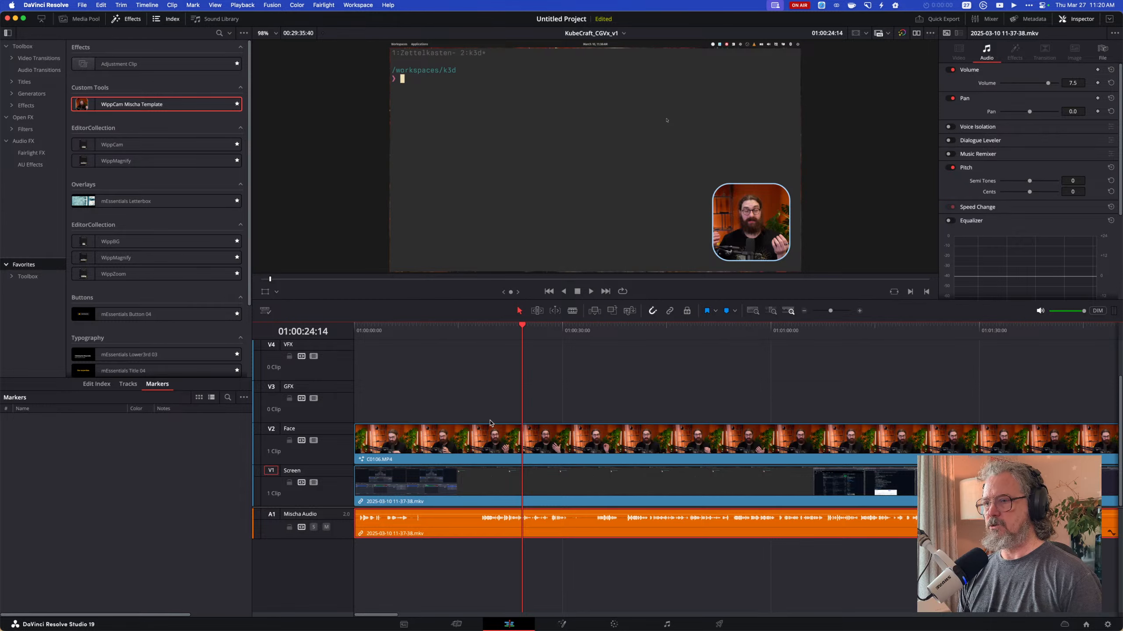
Play the timeline from its start and from about 19 seconds in to check the corner-cam overlay over the screen share.
{"action": "left_click_drag", "start_coordinate": [524, 327], "coordinate": [342, 334]}
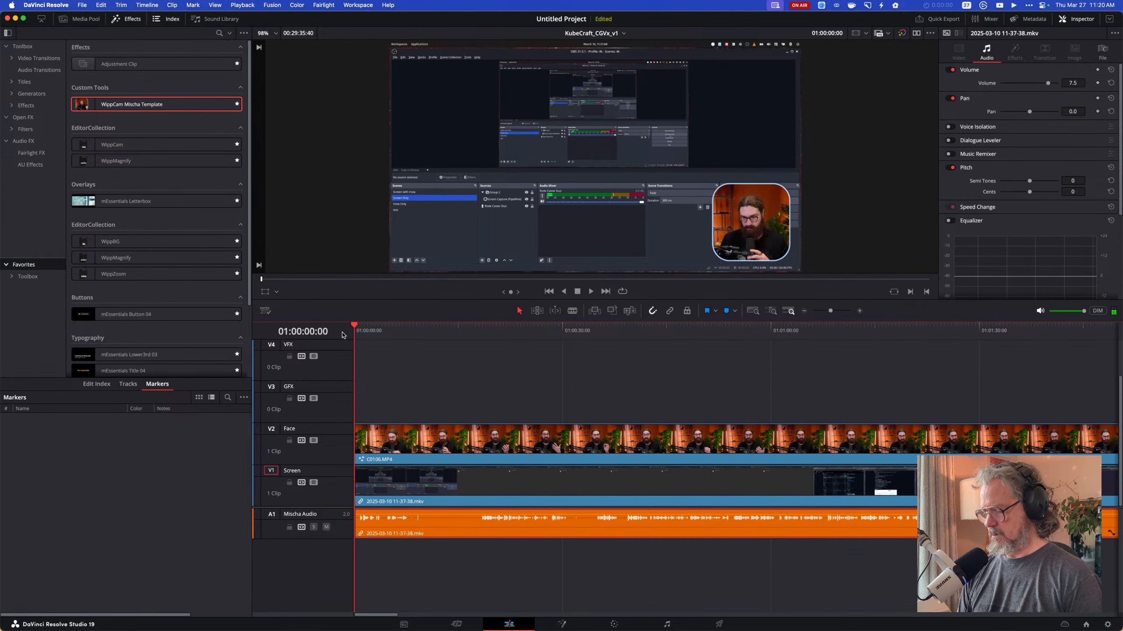
{"action": "key", "text": "space"}
{"action": "left_click", "coordinate": [485, 326]}
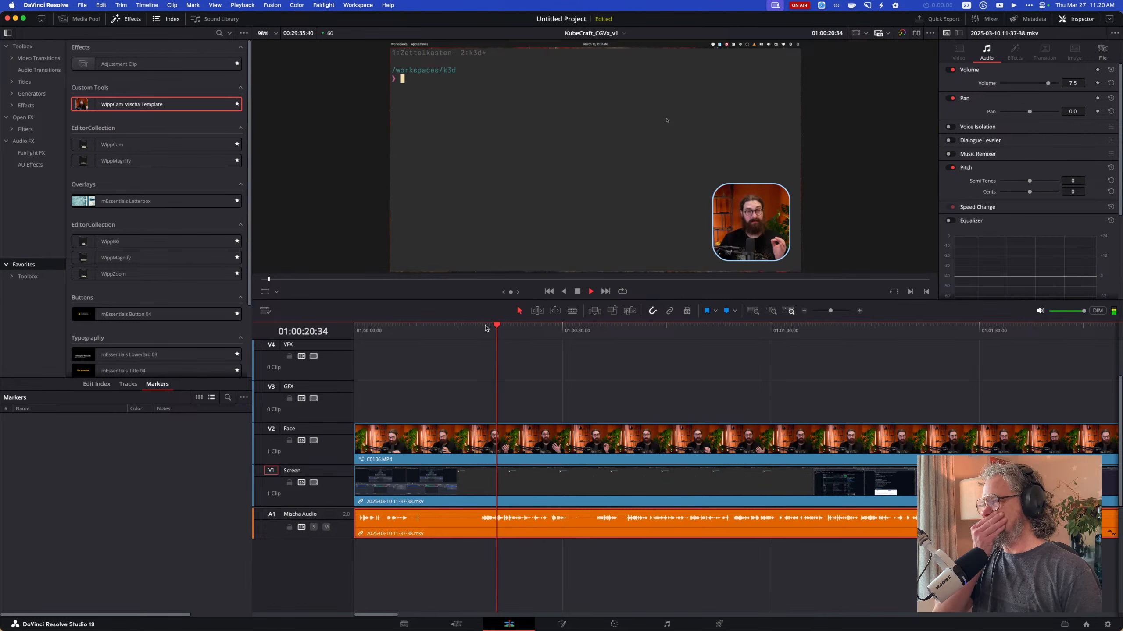
{"action": "key", "text": "space"}
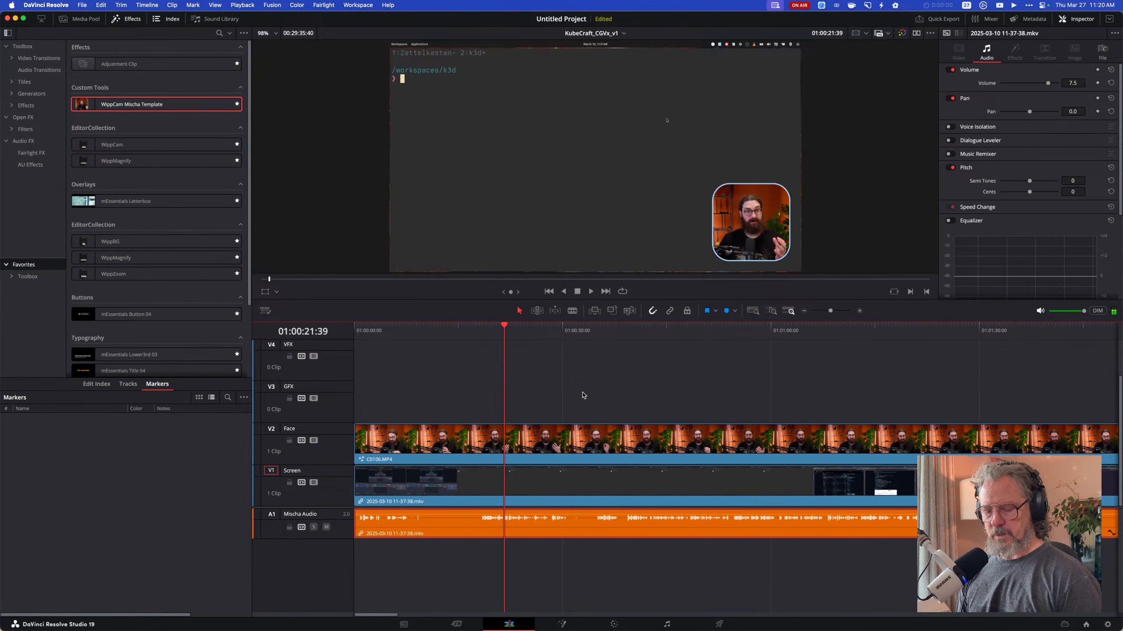
Switch to Obsidian and check off the item about adding WippCam to the presenter's track.
{"action": "key", "text": "super+Tab"}
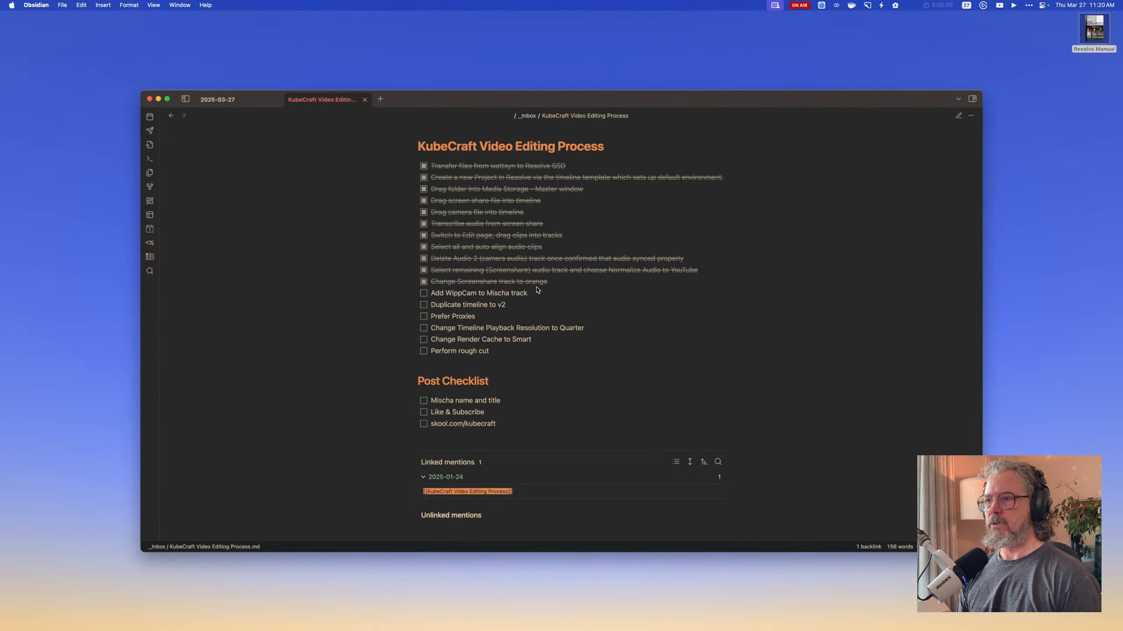
{"action": "left_click", "coordinate": [423, 293]}
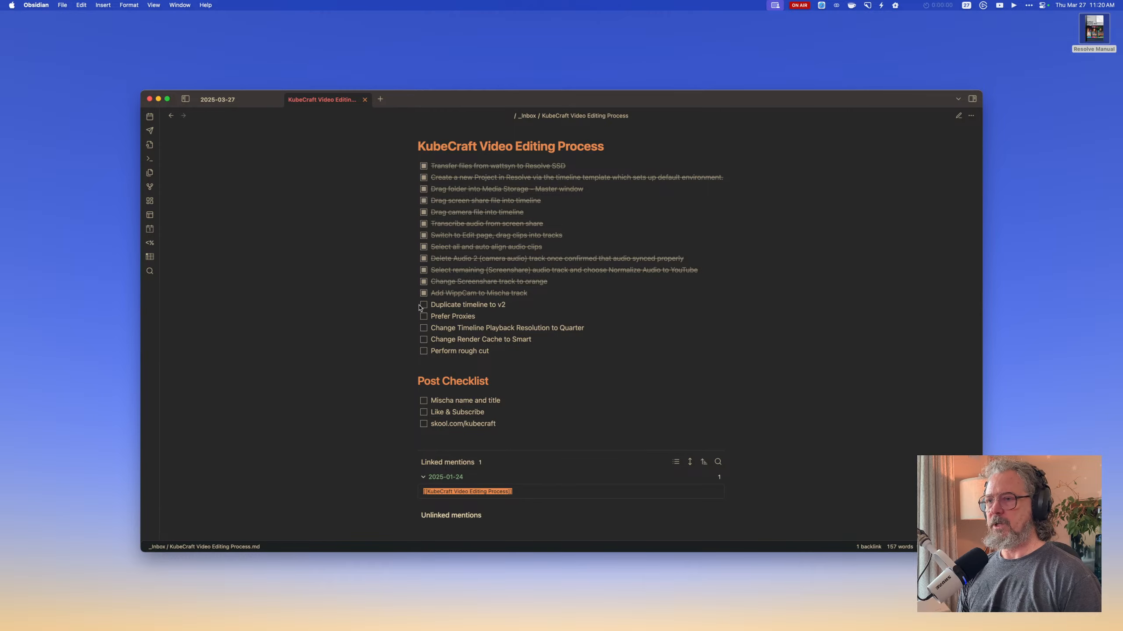
Return to DaVinci Resolve and rename the KubeCraft_CGVx_v1 timeline in the media pool to "KubeCraft_CGV14_v1".
{"action": "key", "text": "super+Tab"}
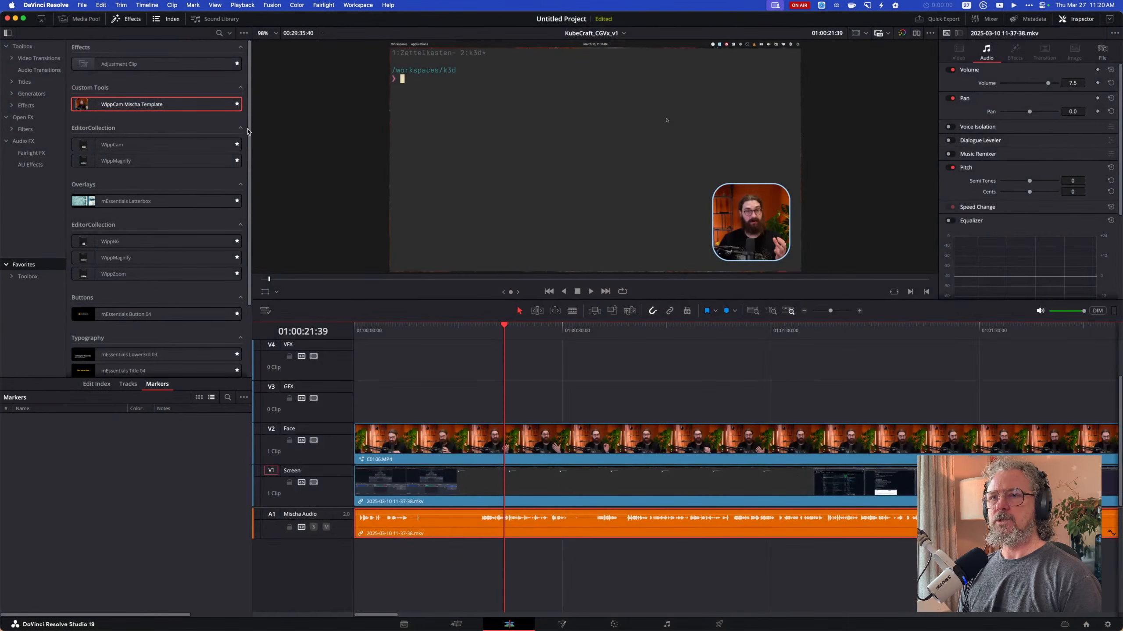
{"action": "left_click", "coordinate": [91, 21]}
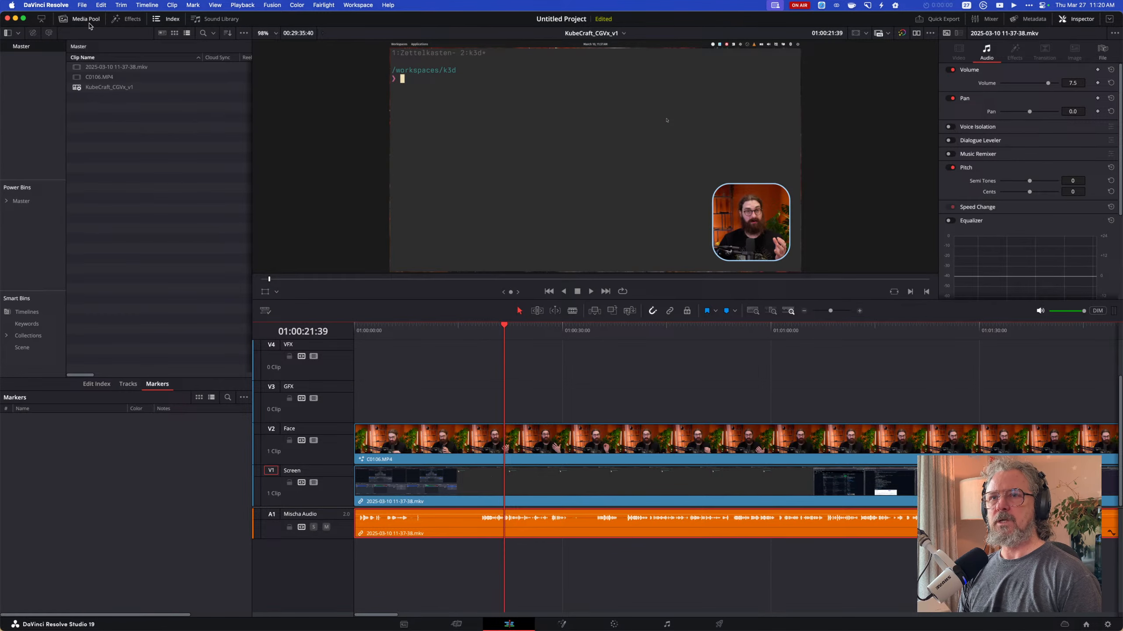
{"action": "left_click", "coordinate": [114, 88]}
{"action": "left_click", "coordinate": [114, 88]}
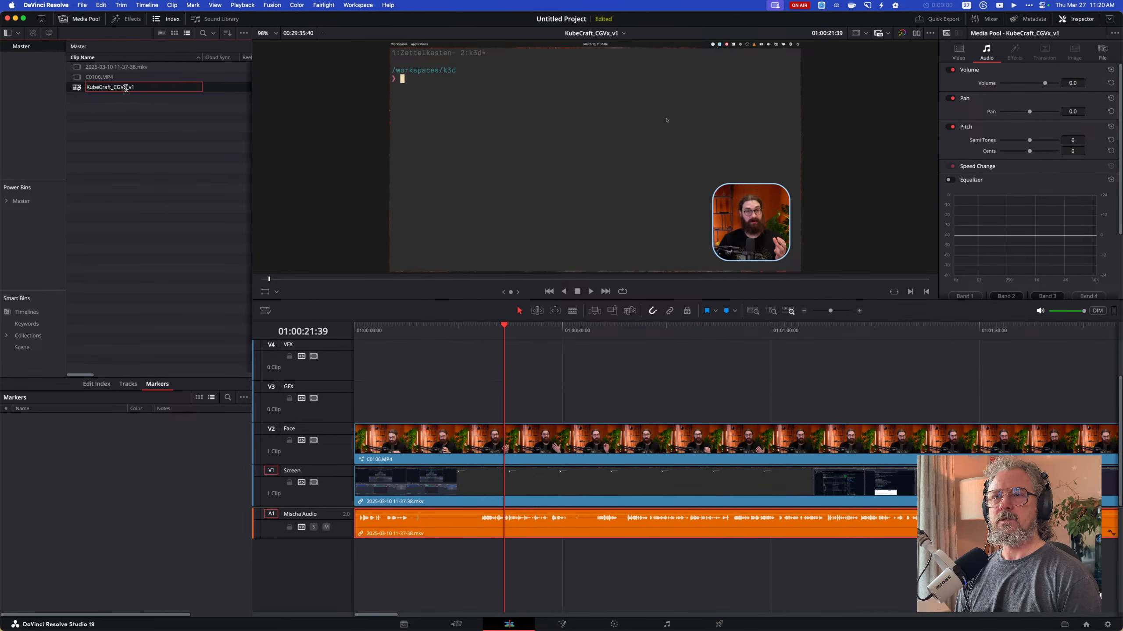
{"action": "left_click", "coordinate": [103, 133]}
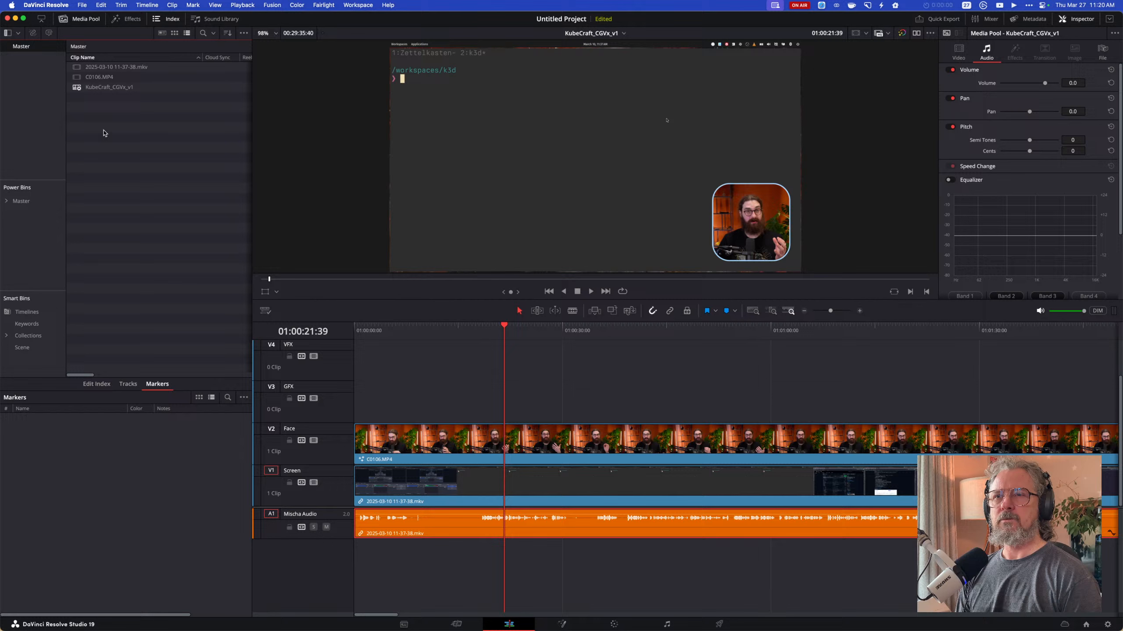
{"action": "left_click", "coordinate": [122, 90]}
{"action": "left_click", "coordinate": [113, 89]}
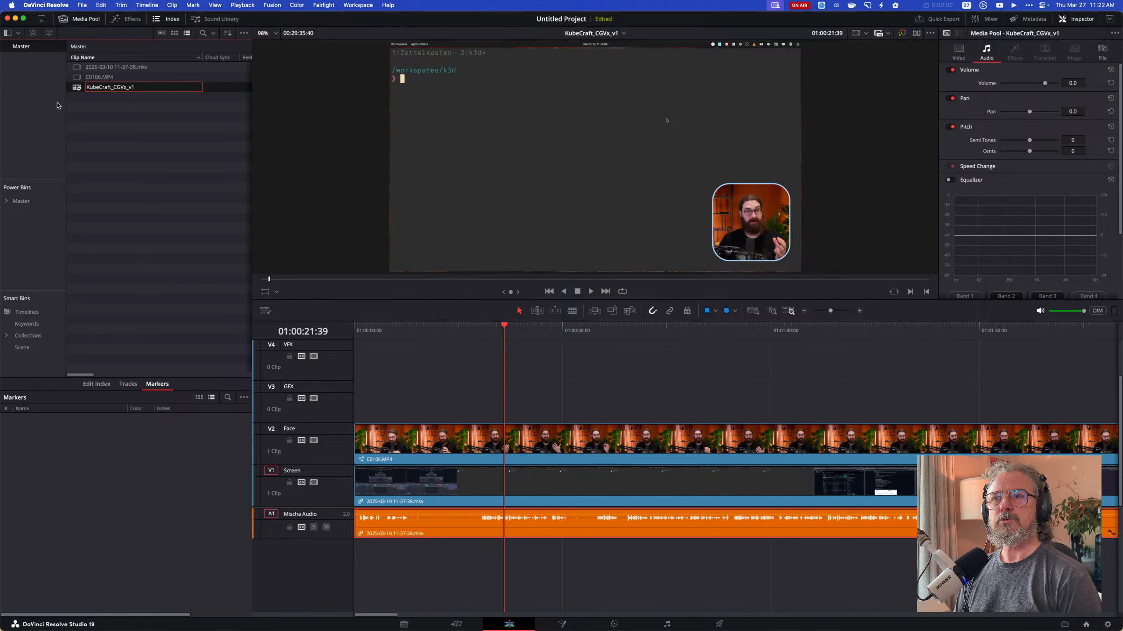
{"action": "key", "text": "BackSpace"}
{"action": "key", "text": "BackSpace"}
{"action": "key", "text": "BackSpace"}
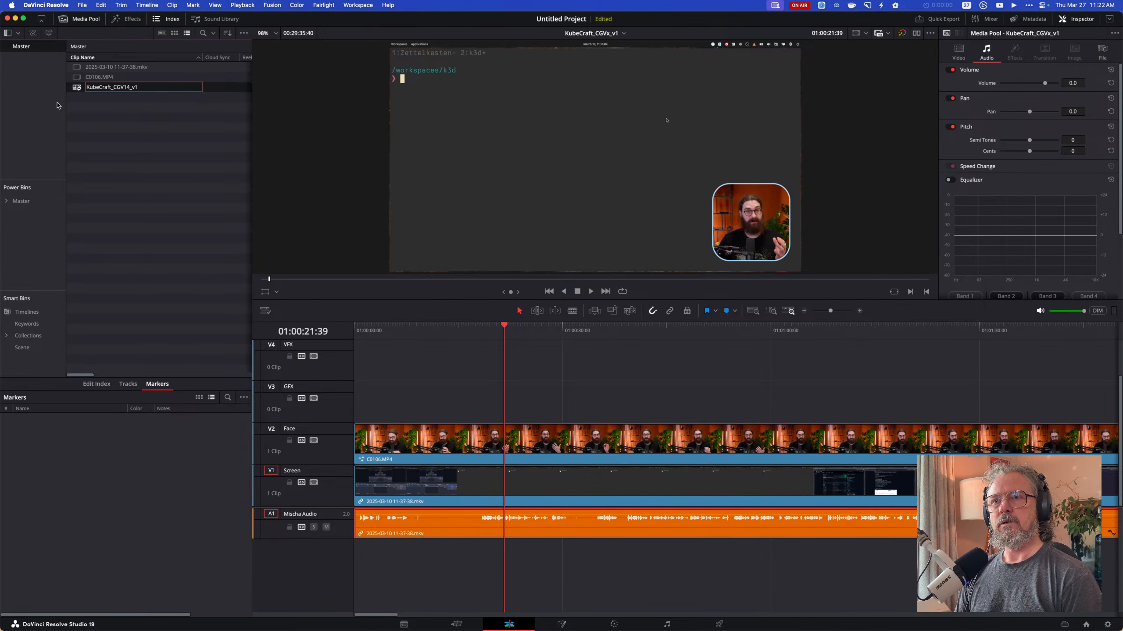
{"action": "key", "text": "Return"}
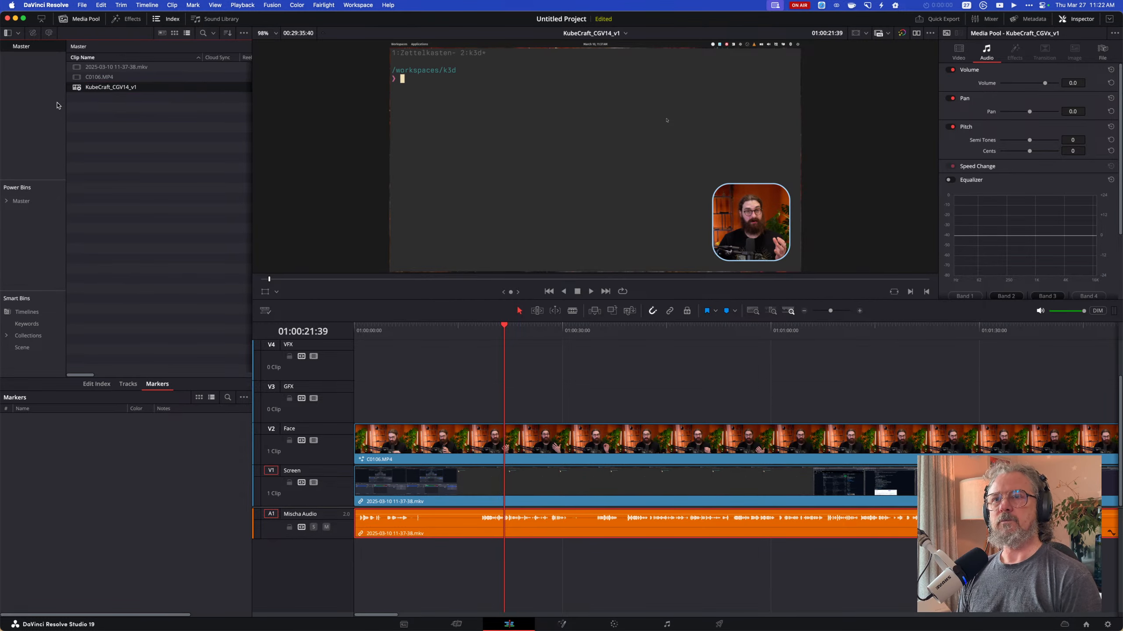
Duplicate the KubeCraft_CGV14_v1 timeline in the media pool.
{"action": "left_click", "coordinate": [86, 111]}
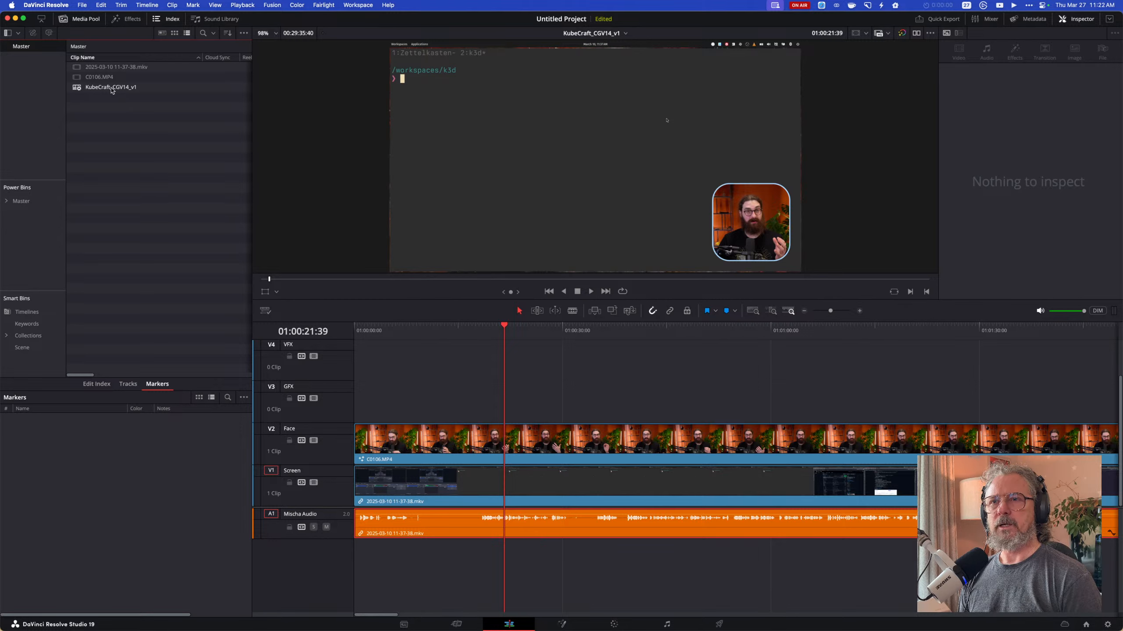
{"action": "left_click", "coordinate": [78, 91]}
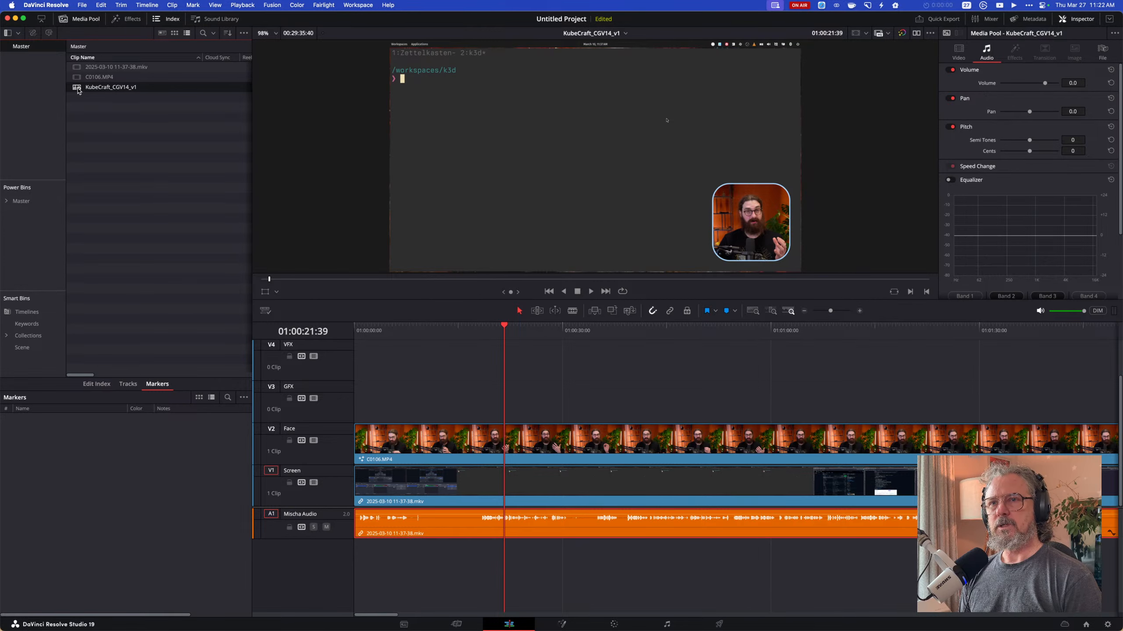
{"action": "right_click", "coordinate": [78, 91]}
{"action": "left_click", "coordinate": [123, 153]}
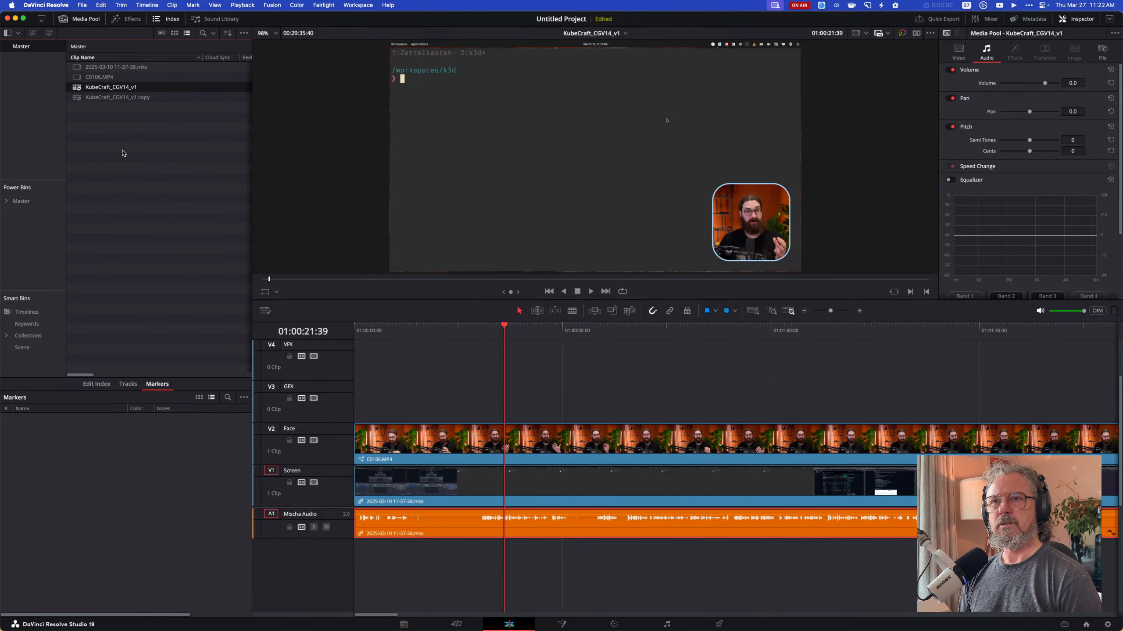
Open the duplicated timeline and rename it "KubeCraft_CGV14_v2" in the media pool.
{"action": "left_click", "coordinate": [118, 99]}
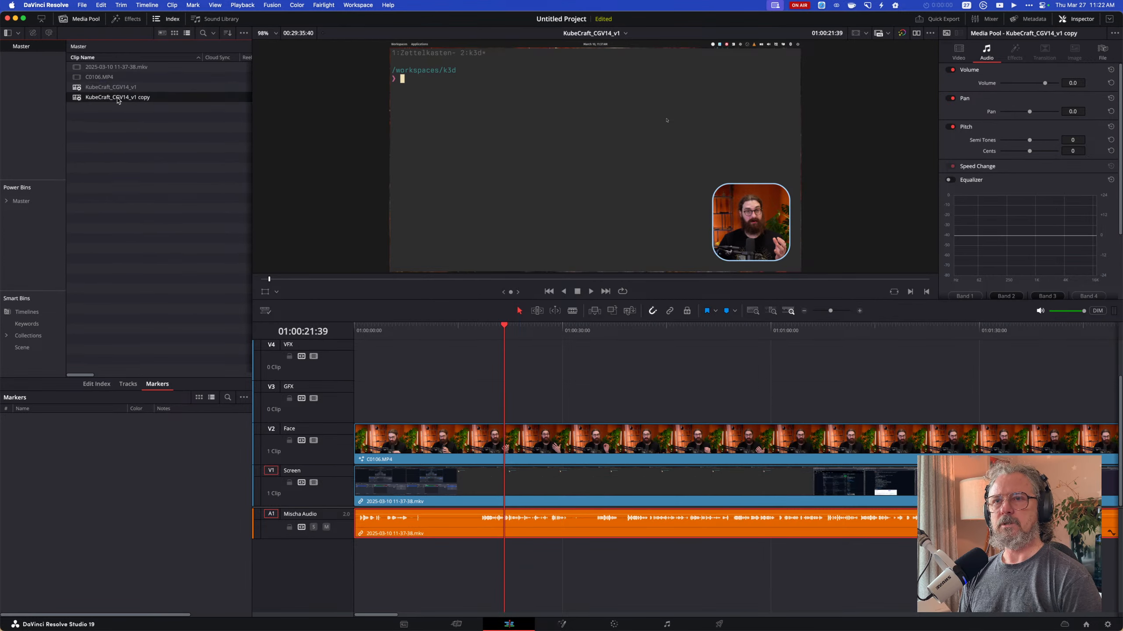
{"action": "double_click", "coordinate": [131, 103]}
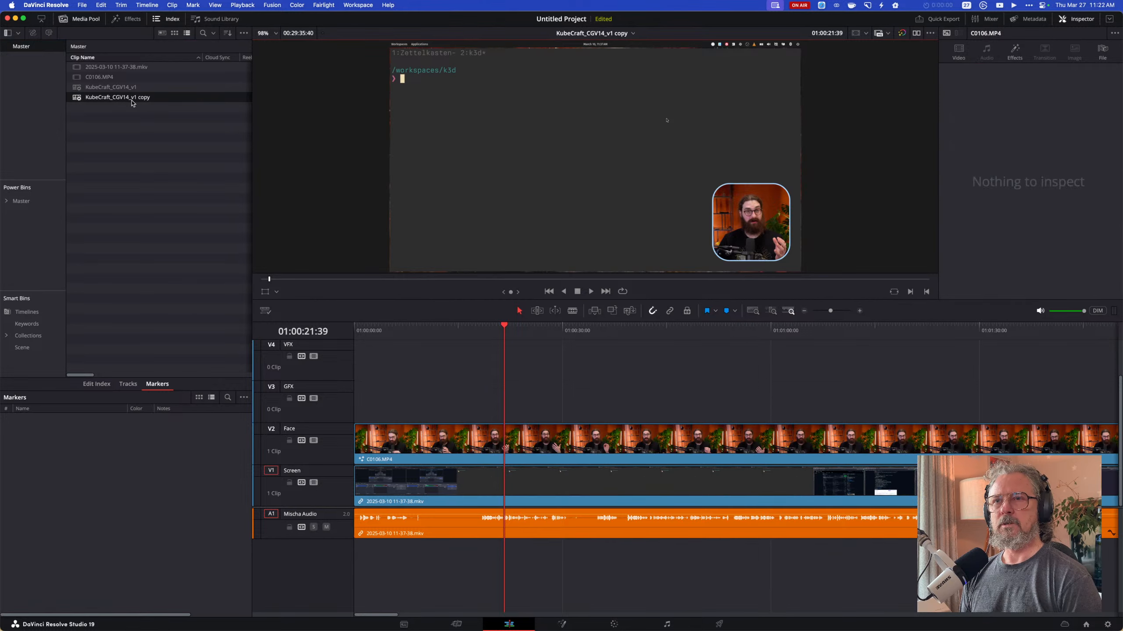
{"action": "left_click", "coordinate": [133, 103]}
{"action": "key", "text": "Right"}
{"action": "key", "text": "BackSpace"}
{"action": "key", "text": "BackSpace"}
{"action": "key", "text": "BackSpace"}
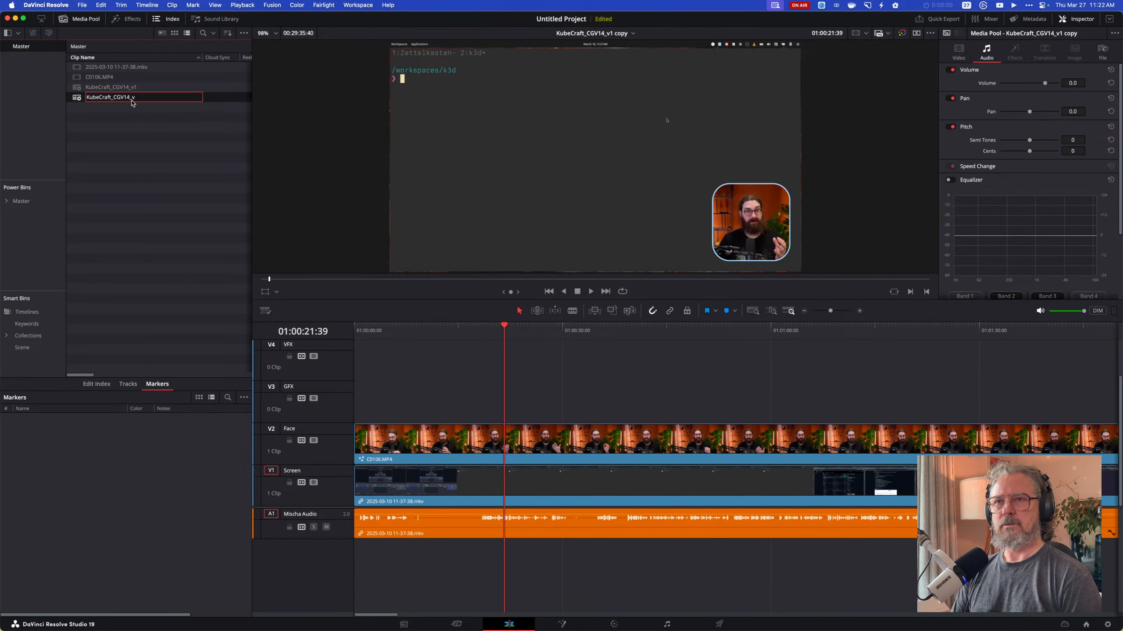
{"action": "type", "text": "2"}
{"action": "key", "text": "Return"}
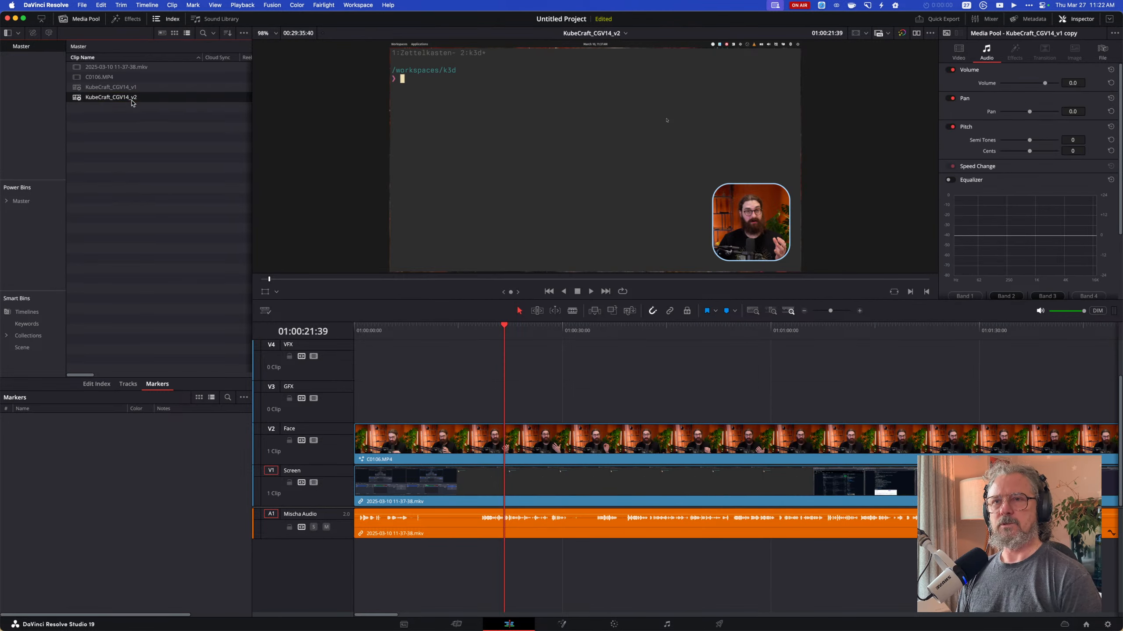
Switch to Obsidian and check off the "Duplicate timeline to v2" item.
{"action": "left_click", "coordinate": [142, 155]}
{"action": "key", "text": "super+Tab"}
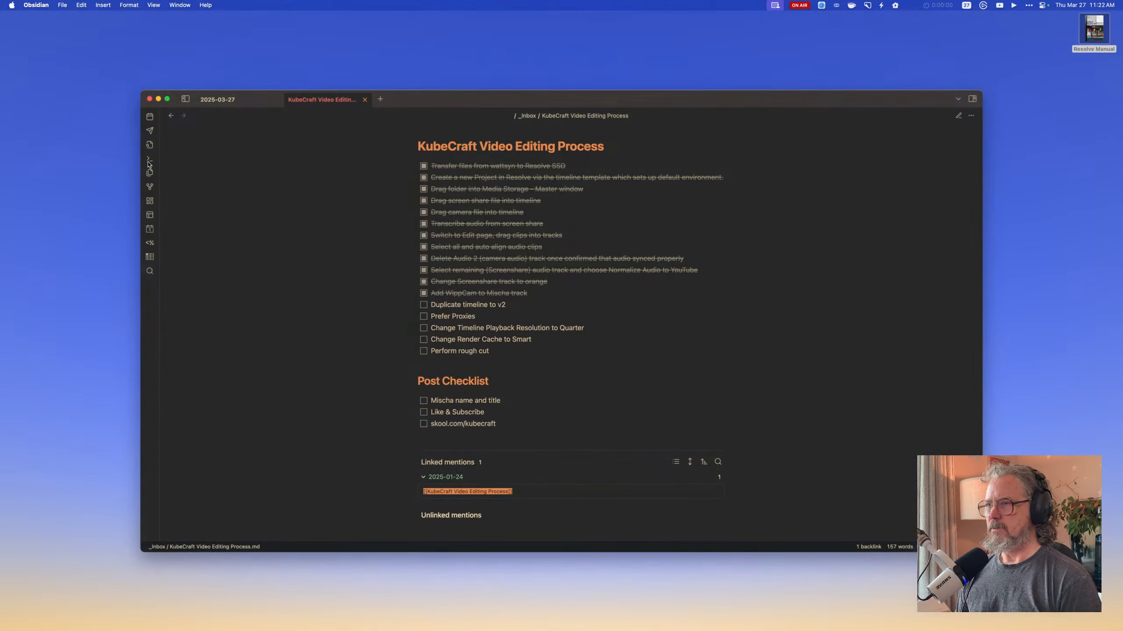
{"action": "left_click", "coordinate": [425, 305]}
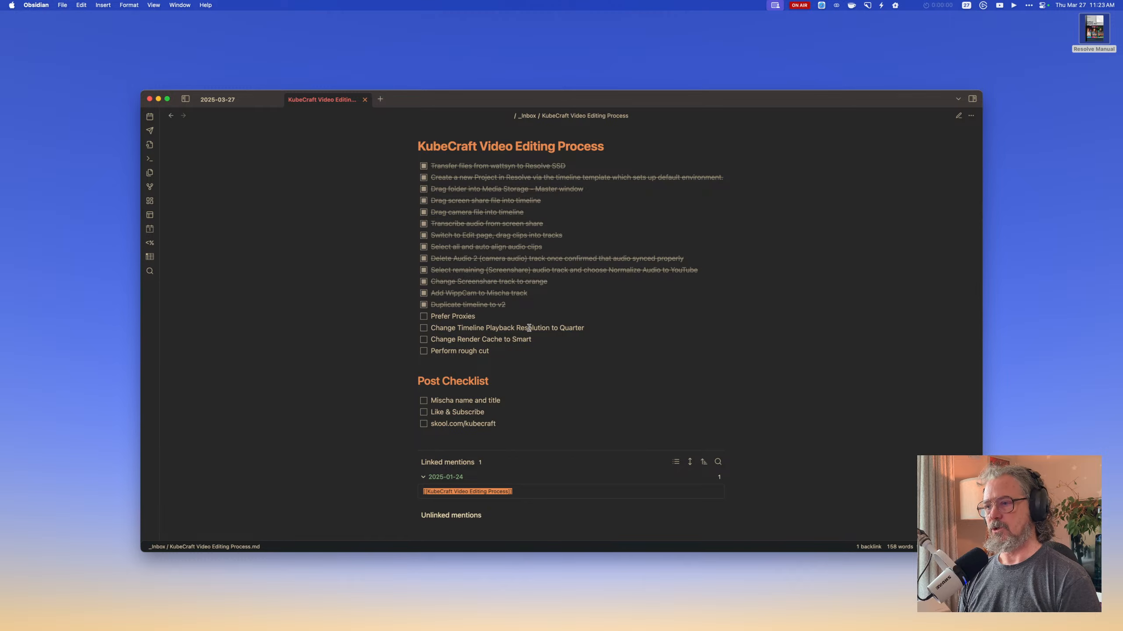
Make the note editable and reword the playback resolution item to "Change Timeline Playback Resolution to Half".
{"action": "double_click", "coordinate": [575, 327]}
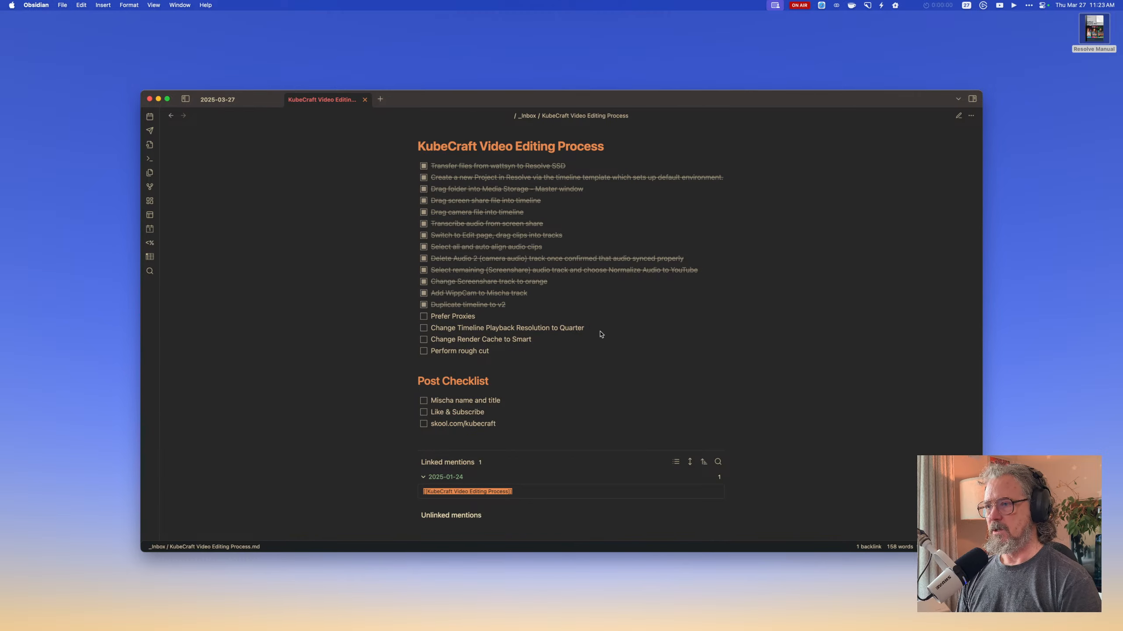
{"action": "left_click", "coordinate": [958, 117]}
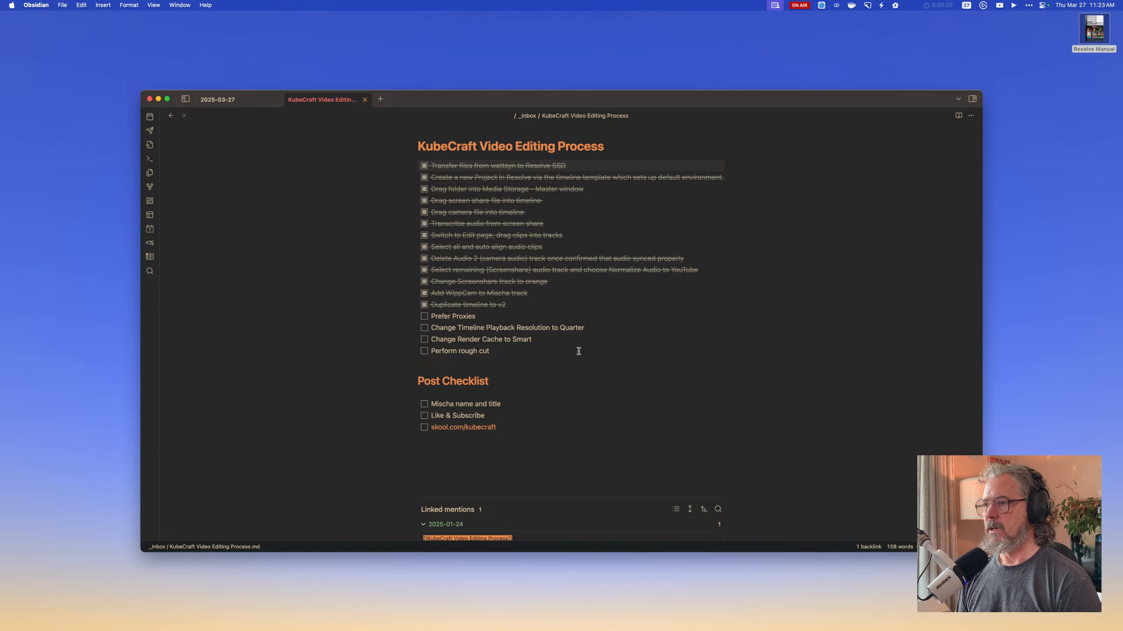
{"action": "left_click", "coordinate": [590, 328]}
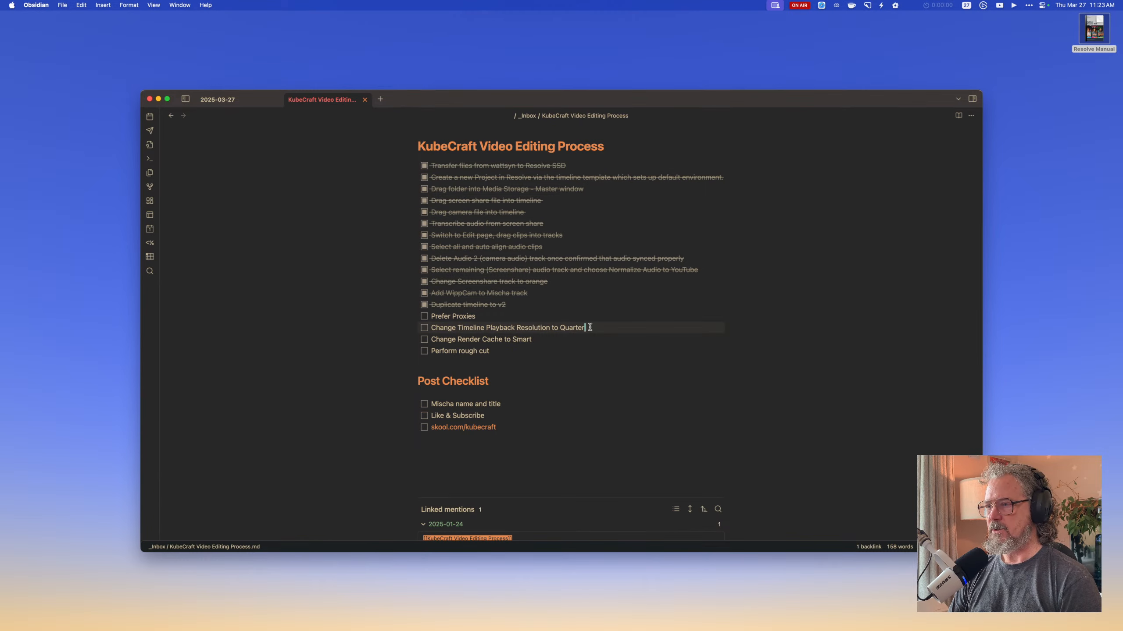
{"action": "key", "text": "BackSpace"}
{"action": "key", "text": "BackSpace"}
{"action": "key", "text": "BackSpace"}
{"action": "key", "text": "BackSpace"}
{"action": "key", "text": "BackSpace"}
{"action": "key", "text": "BackSpace"}
{"action": "key", "text": "BackSpace"}
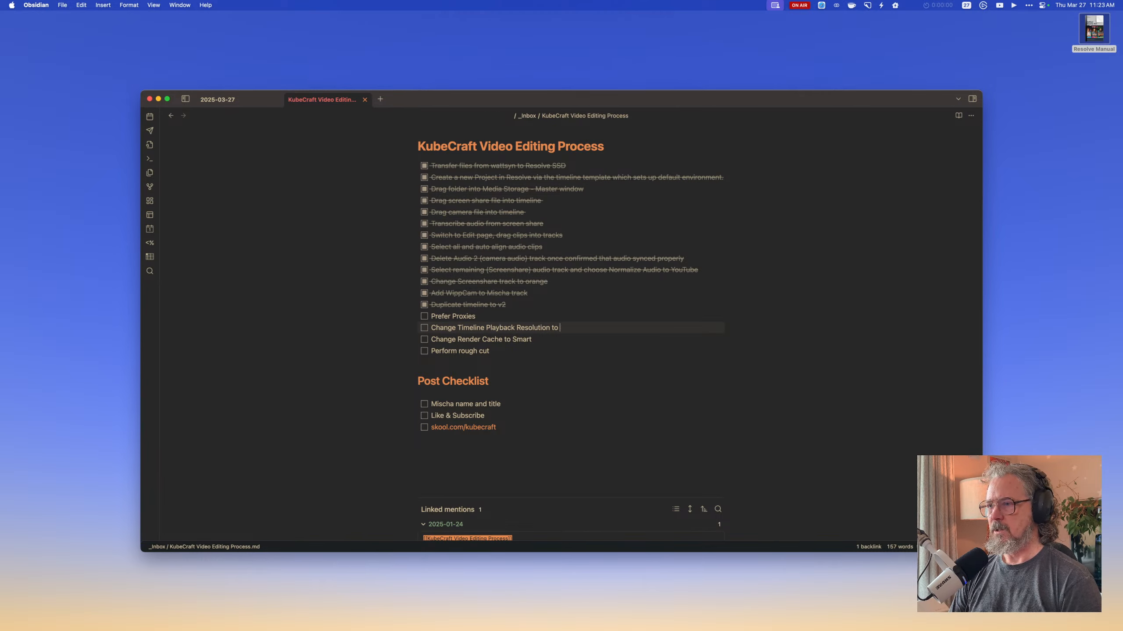
{"action": "type", "text": "Half"}
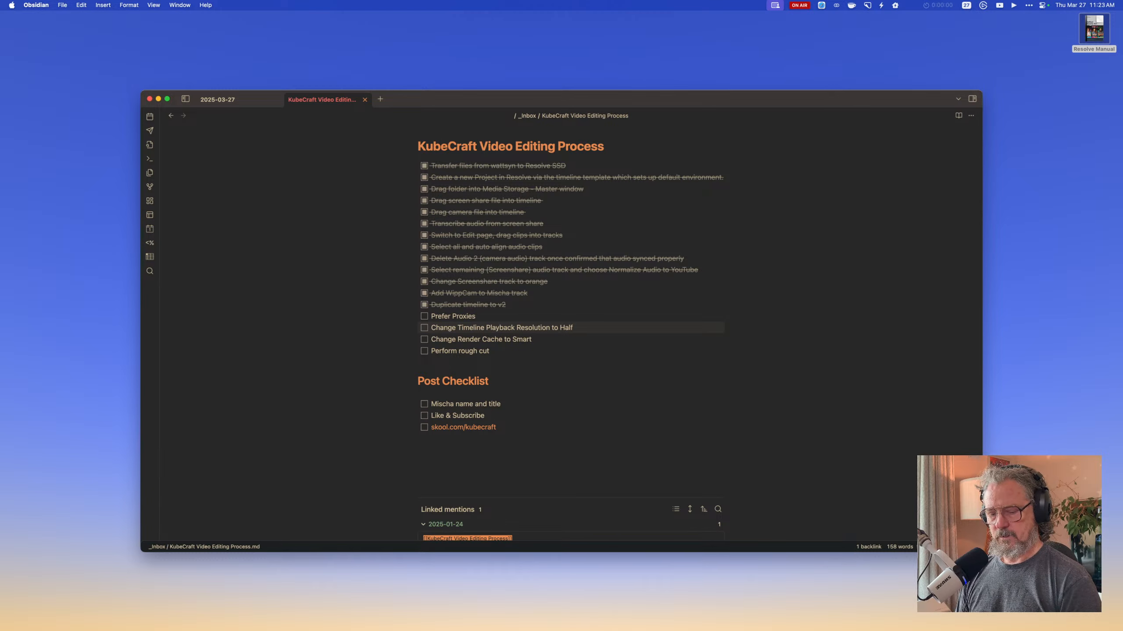
Delete the accidental repeats of "Half" from the playback resolution item, keeping one, and return the note to reading view.
{"action": "key", "text": "Escape"}
{"action": "key", "text": "h"}
{"action": "key", "text": "h"}
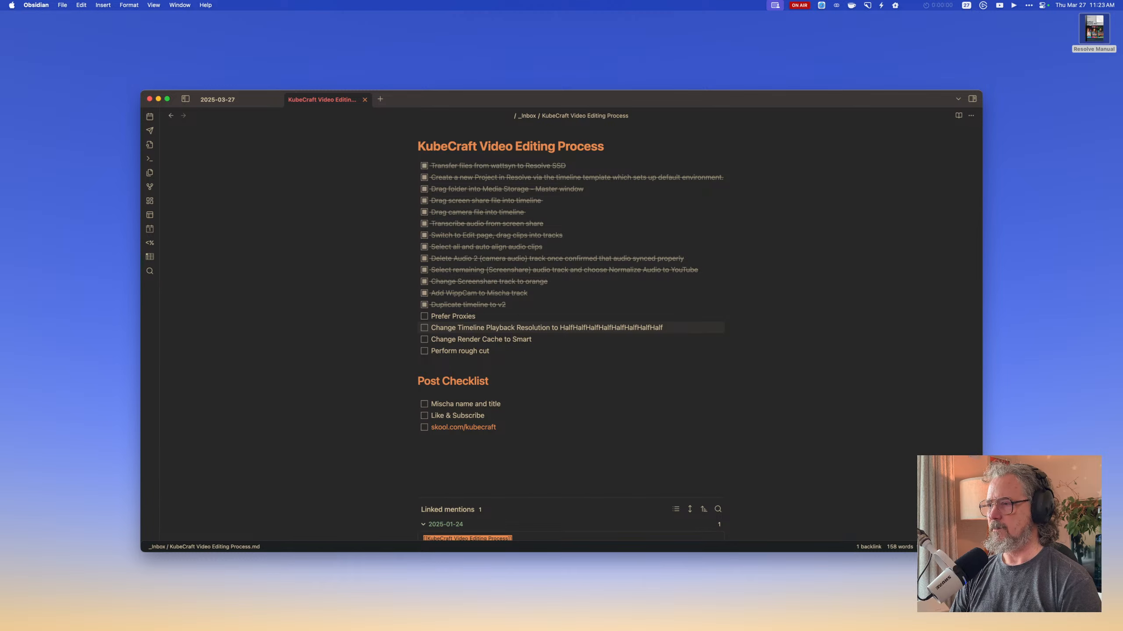
{"action": "key", "text": "BackSpace"}
{"action": "key", "text": "BackSpace"}
{"action": "key", "text": "BackSpace"}
{"action": "key", "text": "BackSpace"}
{"action": "key", "text": "BackSpace"}
{"action": "key", "text": "BackSpace"}
{"action": "key", "text": "BackSpace"}
{"action": "key", "text": "BackSpace"}
{"action": "key", "text": "BackSpace"}
{"action": "key", "text": "BackSpace"}
{"action": "key", "text": "BackSpace"}
{"action": "key", "text": "BackSpace"}
{"action": "key", "text": "BackSpace"}
{"action": "key", "text": "BackSpace"}
{"action": "key", "text": "BackSpace"}
{"action": "key", "text": "BackSpace"}
{"action": "key", "text": "BackSpace"}
{"action": "key", "text": "BackSpace"}
{"action": "key", "text": "BackSpace"}
{"action": "key", "text": "BackSpace"}
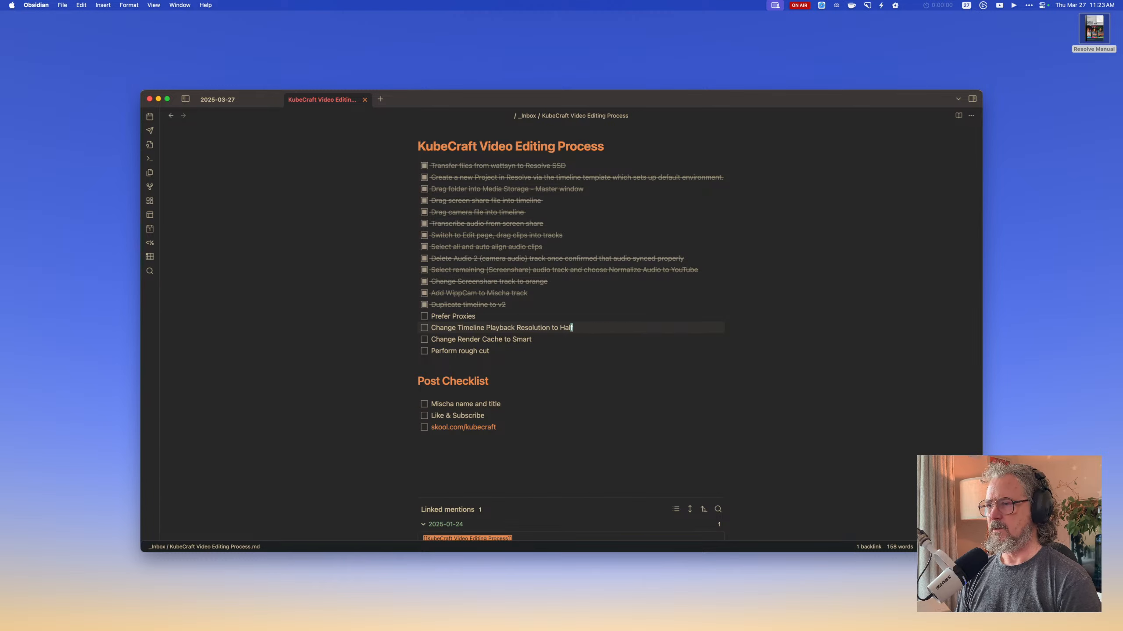
{"action": "left_click", "coordinate": [958, 116]}
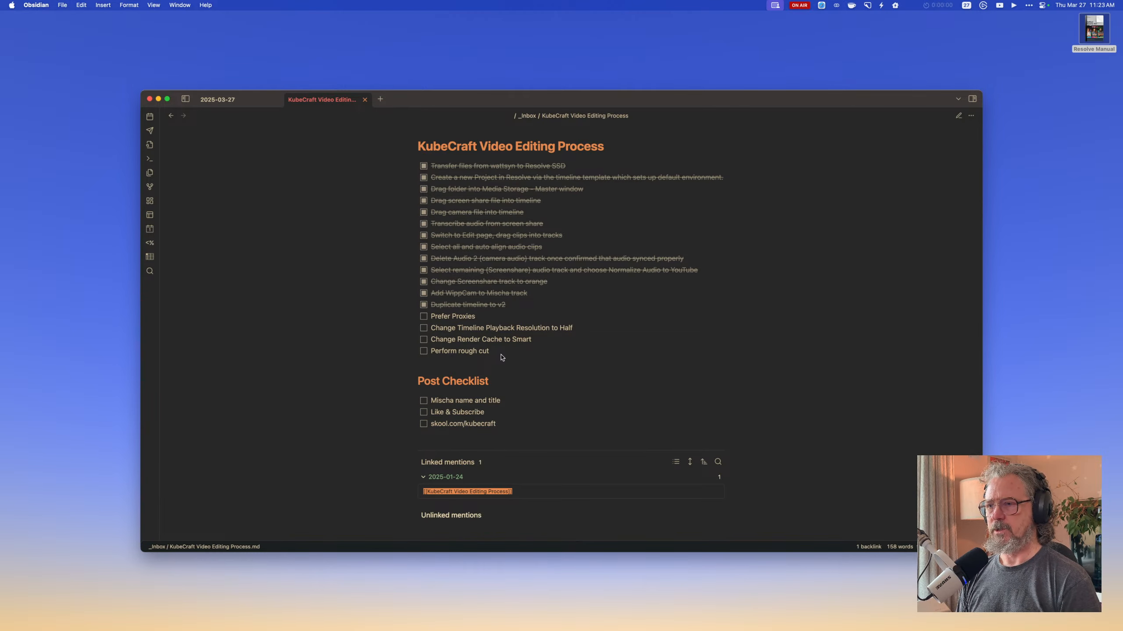
Switch to DaVinci Resolve and set the timeline viewer's proxy handling to prefer proxies.
{"action": "key", "text": "super+Tab"}
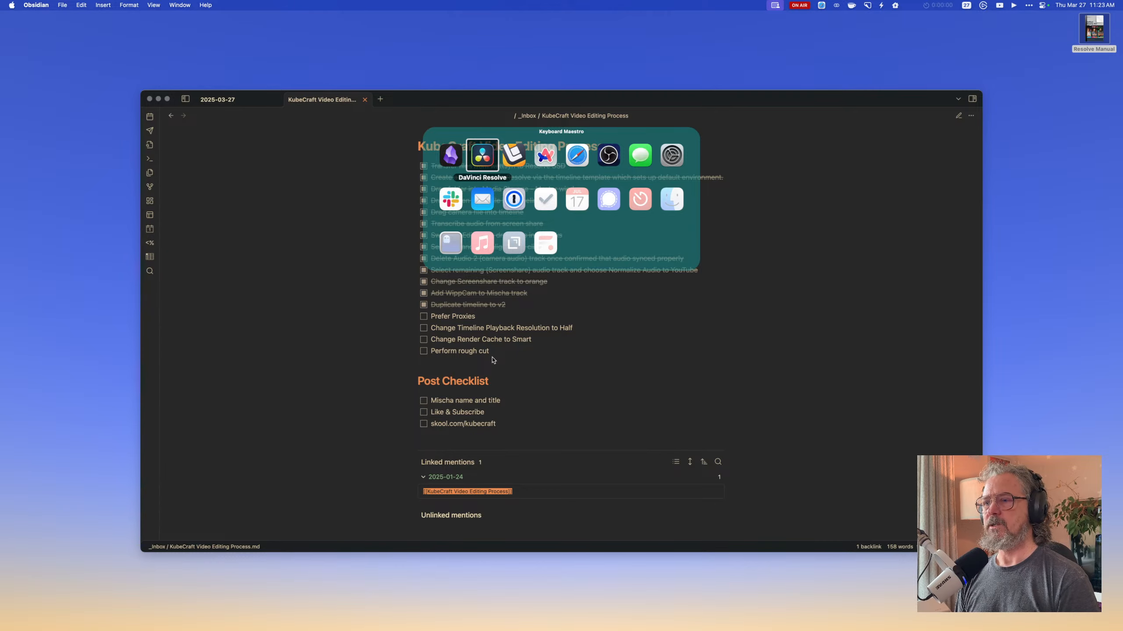
{"action": "key", "text": "Return"}
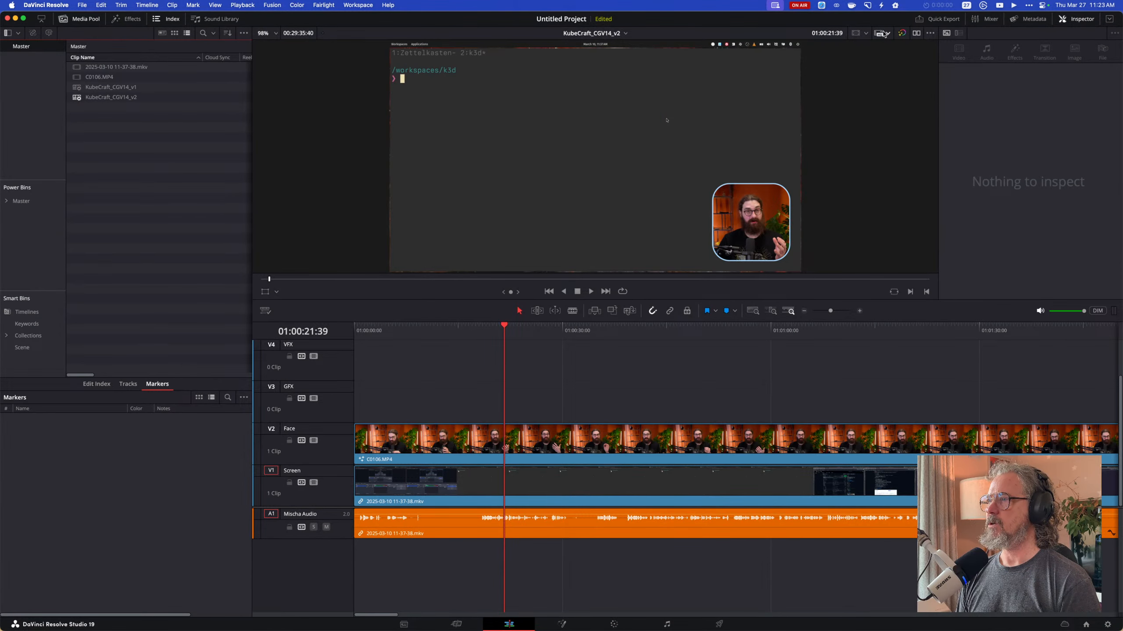
{"action": "left_click", "coordinate": [884, 35]}
{"action": "left_click", "coordinate": [893, 61]}
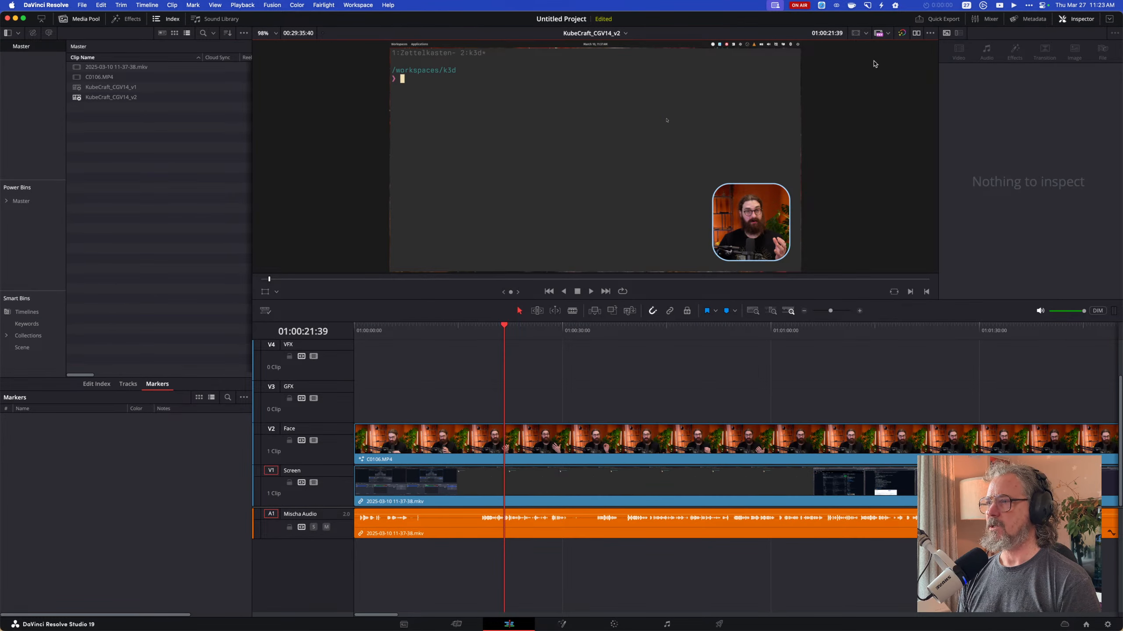
Set the timeline playback resolution to Half and the render cache to Smart.
{"action": "left_click", "coordinate": [250, 5]}
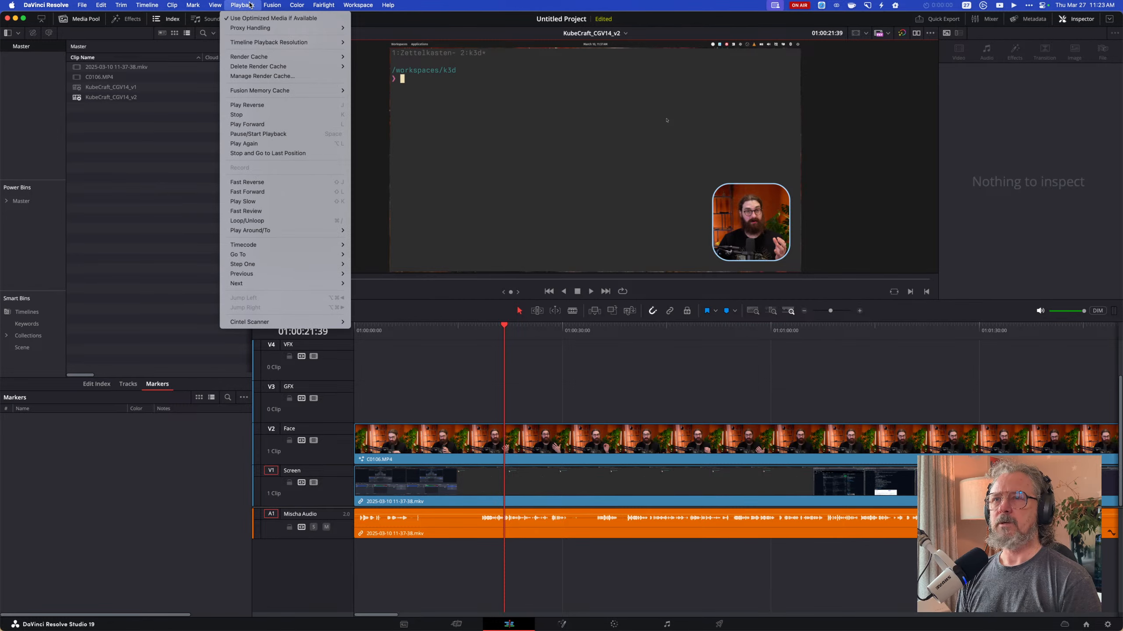
{"action": "mouse_move", "coordinate": [283, 42]}
{"action": "left_click", "coordinate": [363, 53]}
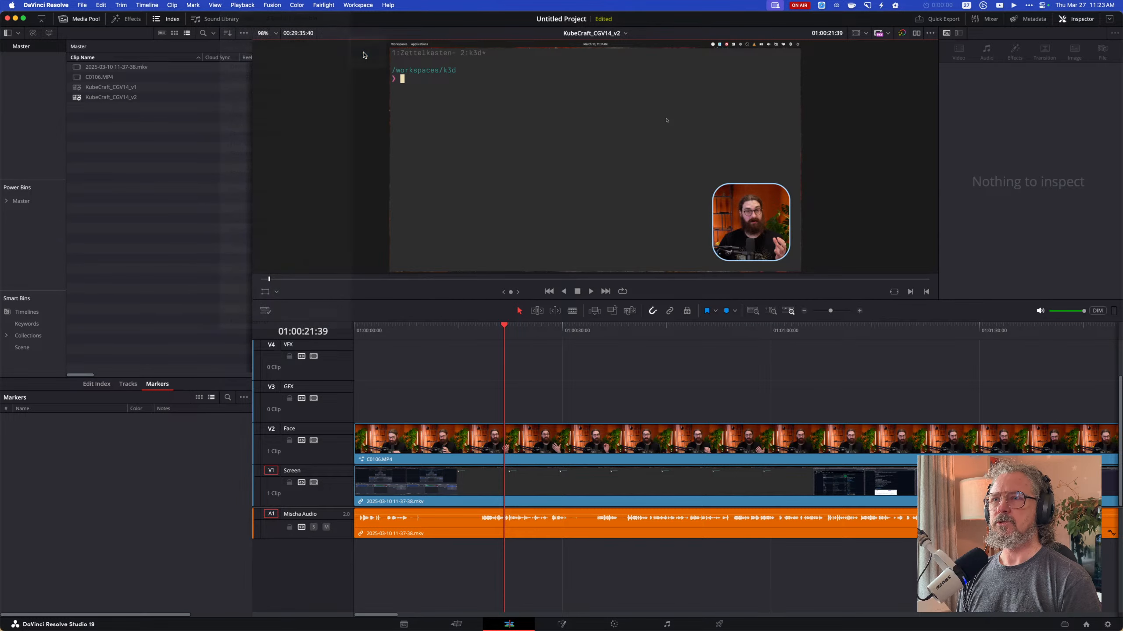
{"action": "left_click", "coordinate": [252, 6]}
{"action": "mouse_move", "coordinate": [271, 67]}
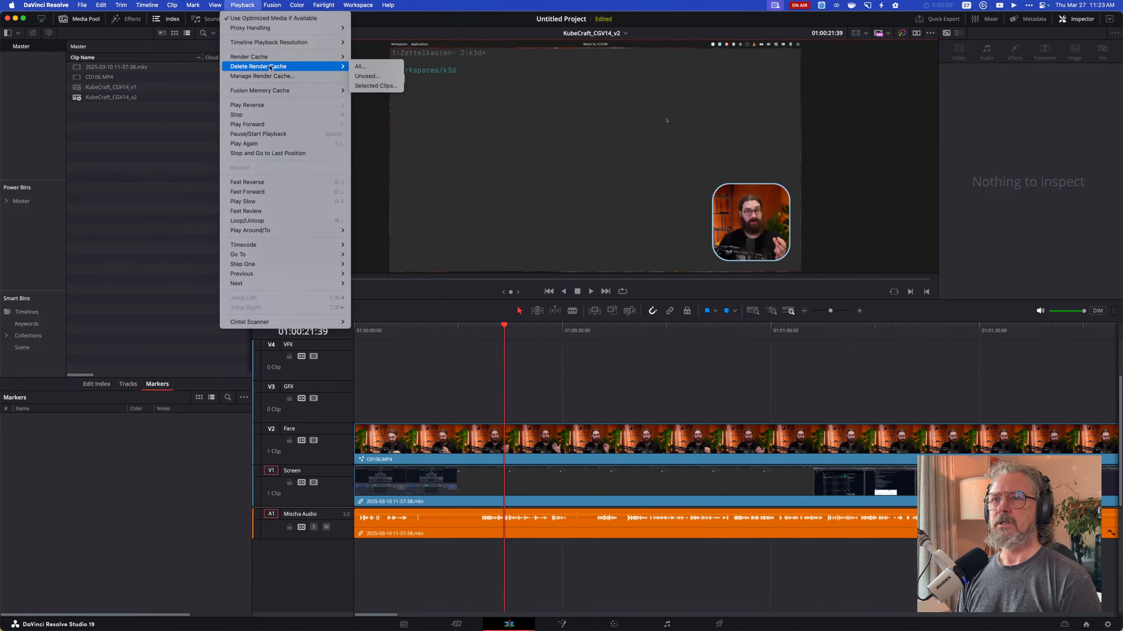
{"action": "left_click", "coordinate": [366, 67]}
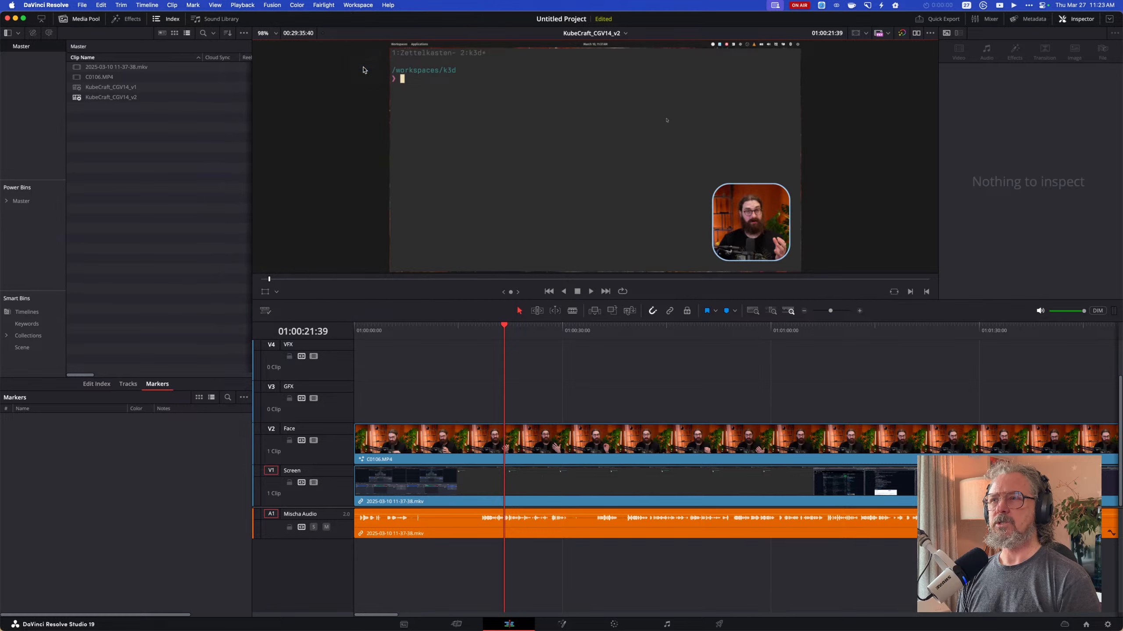
Save the project as "CGV14" with the KubeCraft folder as its media location, and check the Blackmagic Cloud sync status.
{"action": "key", "text": "super+s"}
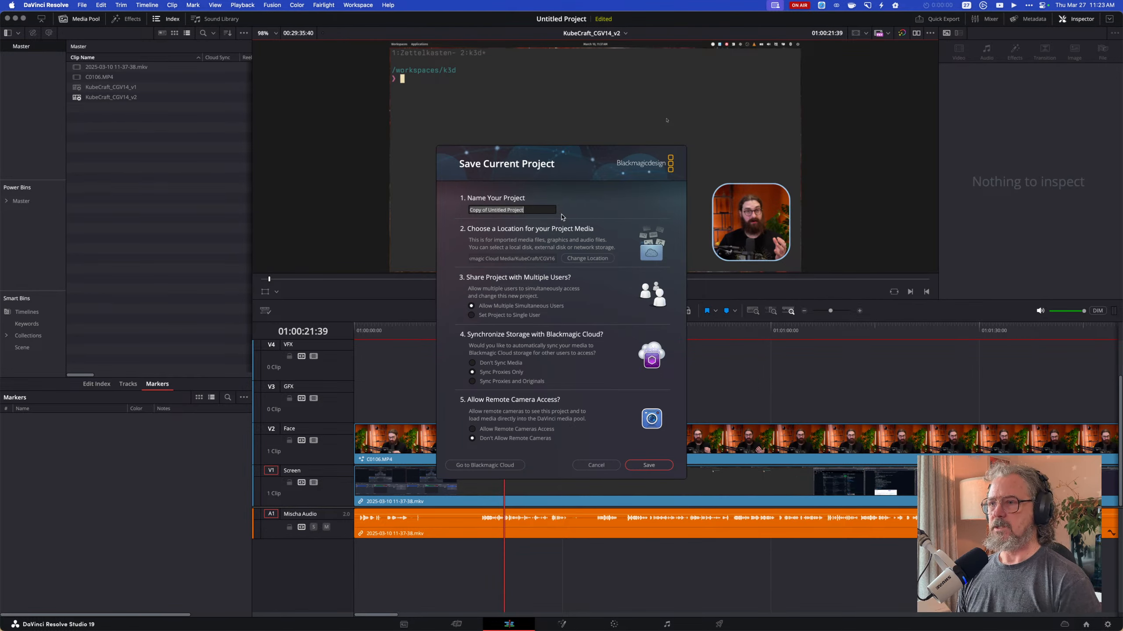
{"action": "type", "text": "cc"}
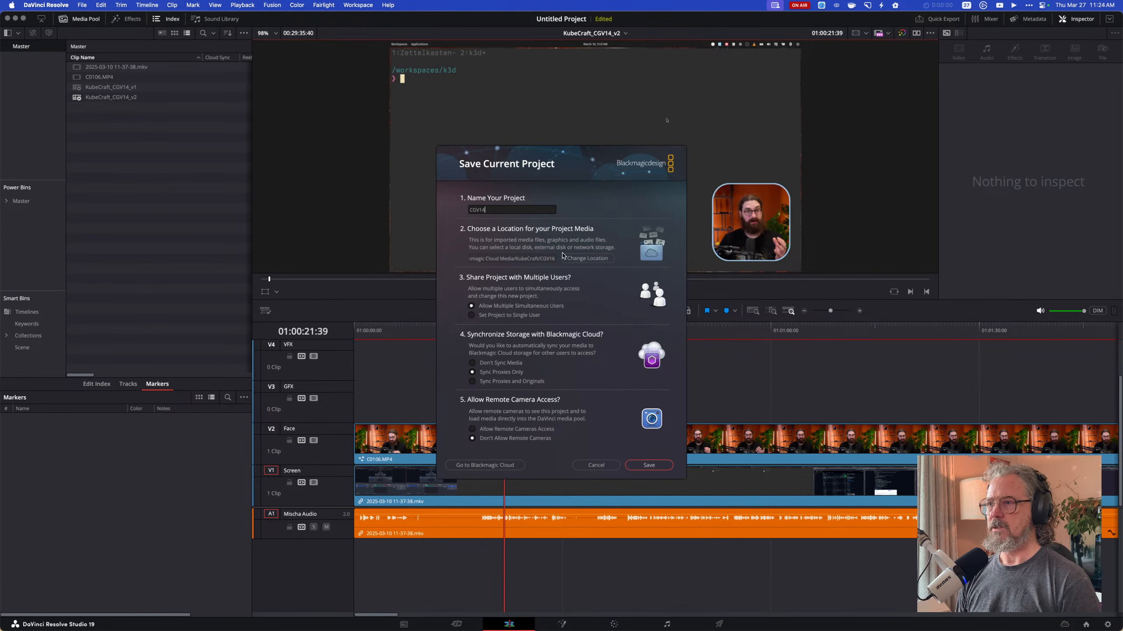
{"action": "left_click", "coordinate": [583, 260]}
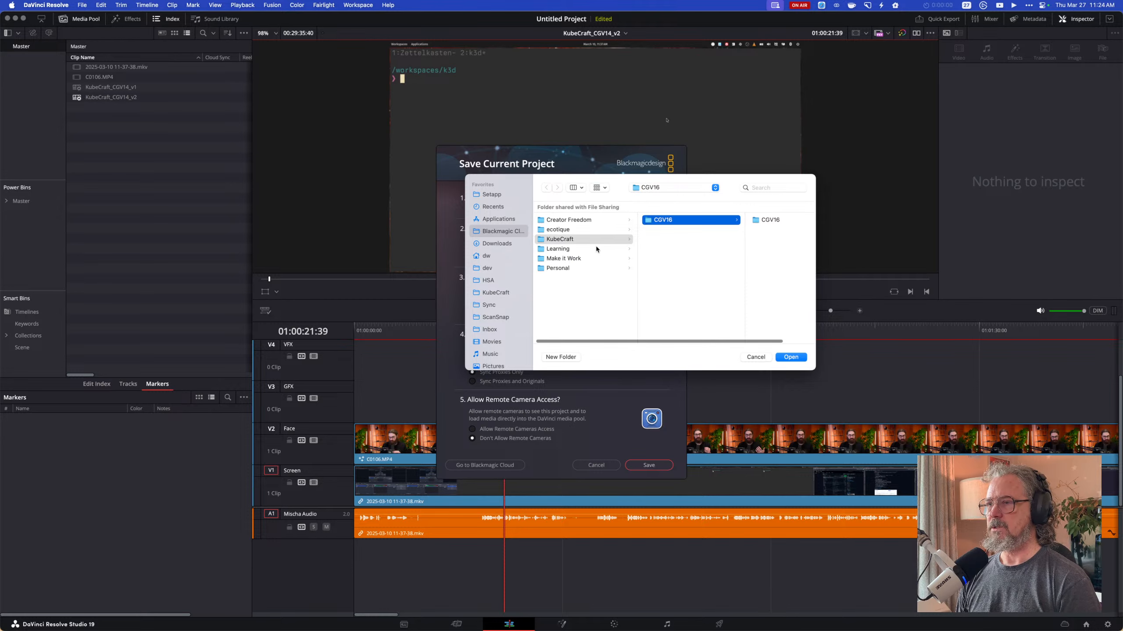
{"action": "left_click", "coordinate": [594, 239]}
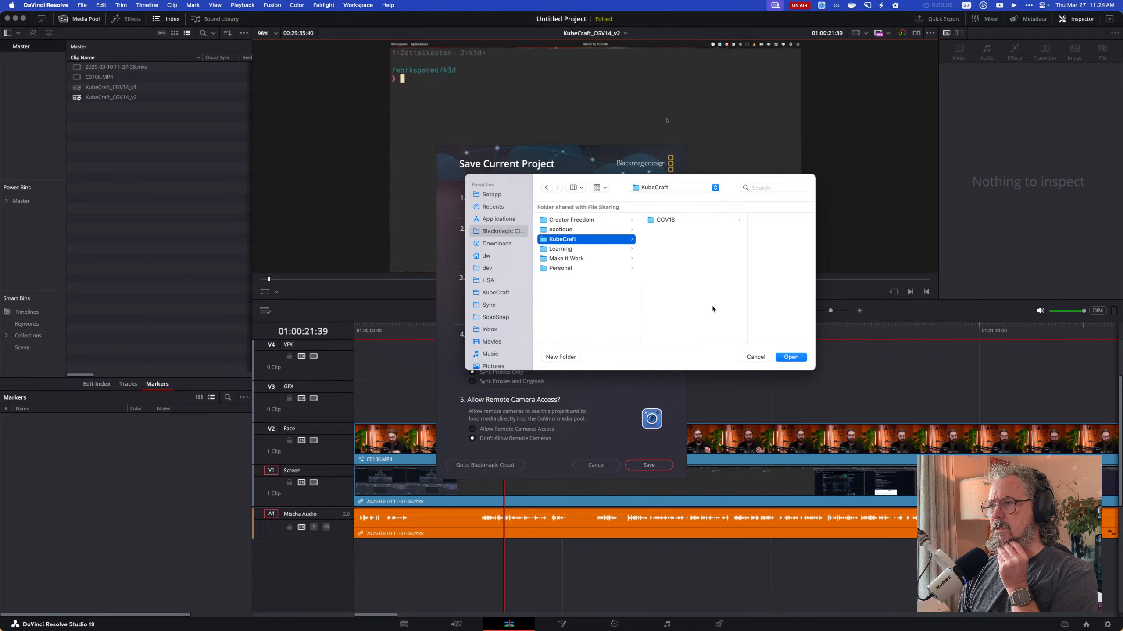
{"action": "left_click", "coordinate": [783, 356]}
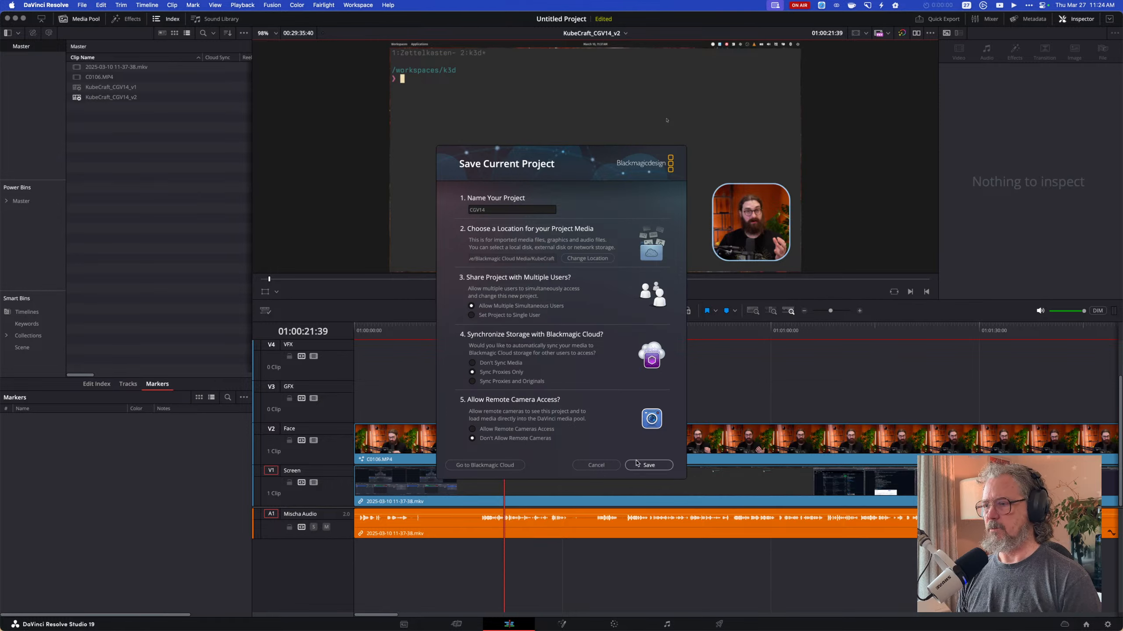
{"action": "left_click", "coordinate": [649, 465]}
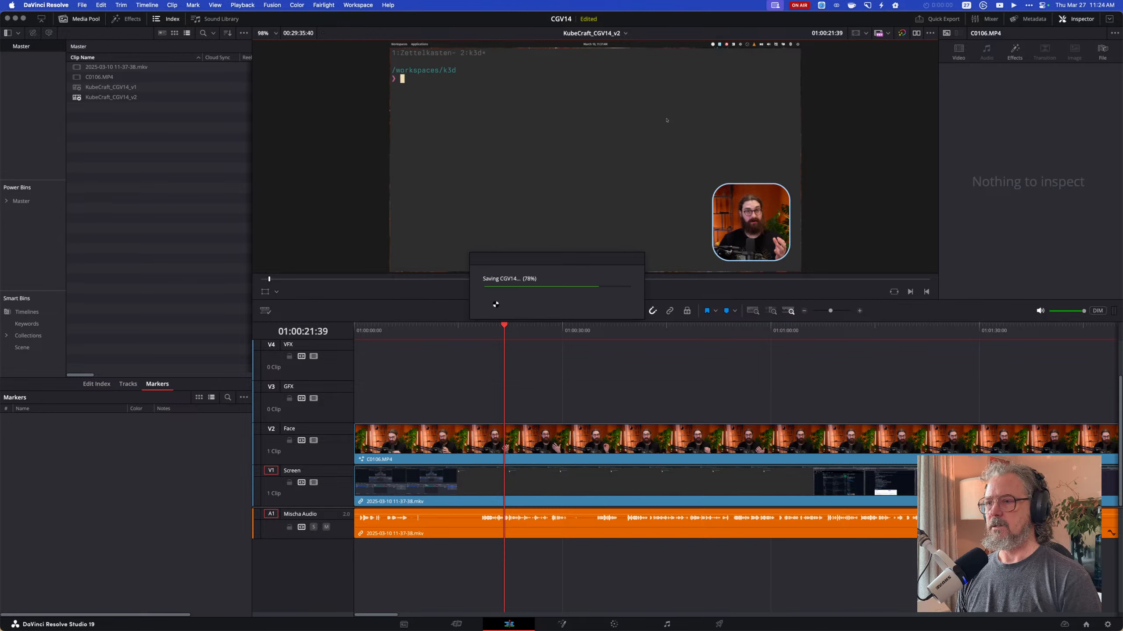
{"action": "left_click", "coordinate": [1066, 624]}
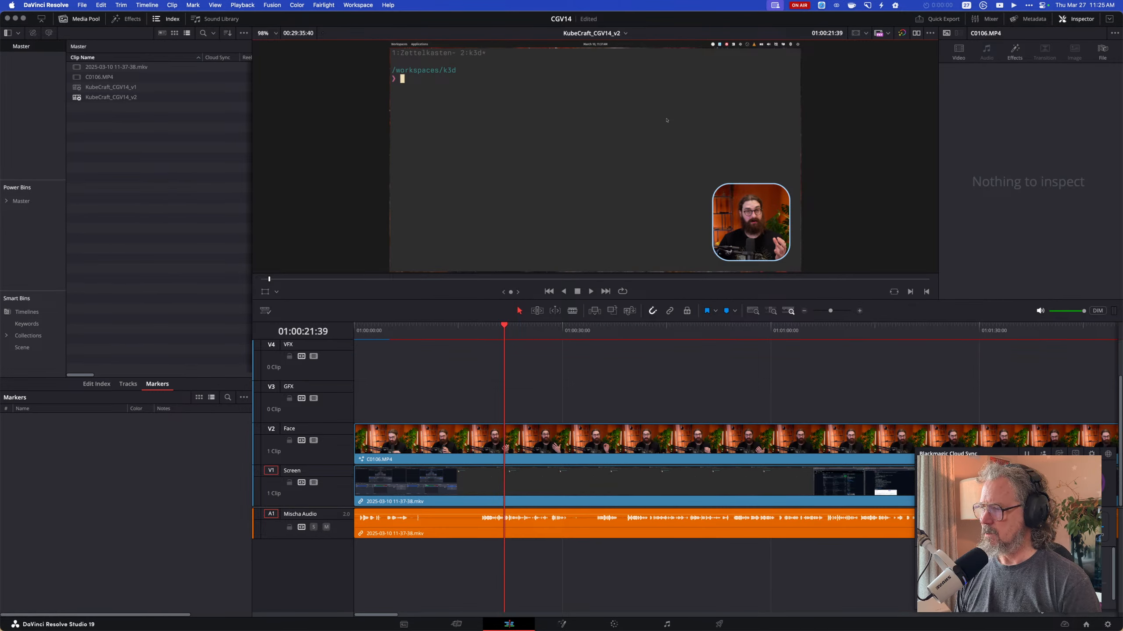
{"action": "left_click", "coordinate": [1065, 626]}
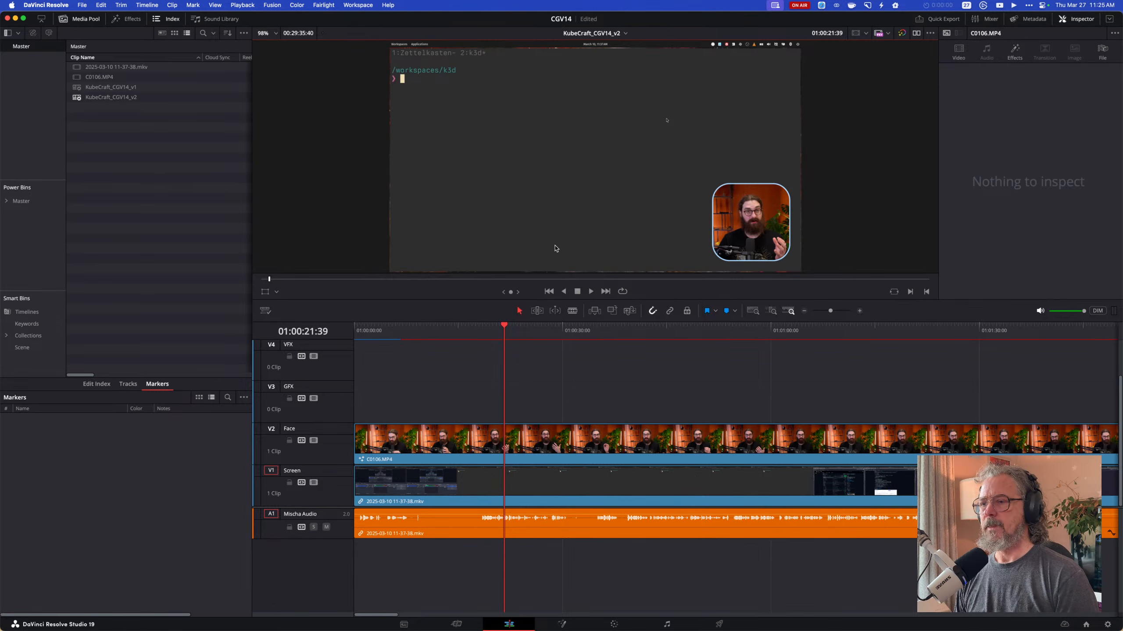
Switch to Obsidian, check off the proxies, playback resolution and render cache items, and highlight the first Post Checklist item.
{"action": "key", "text": "super+Tab"}
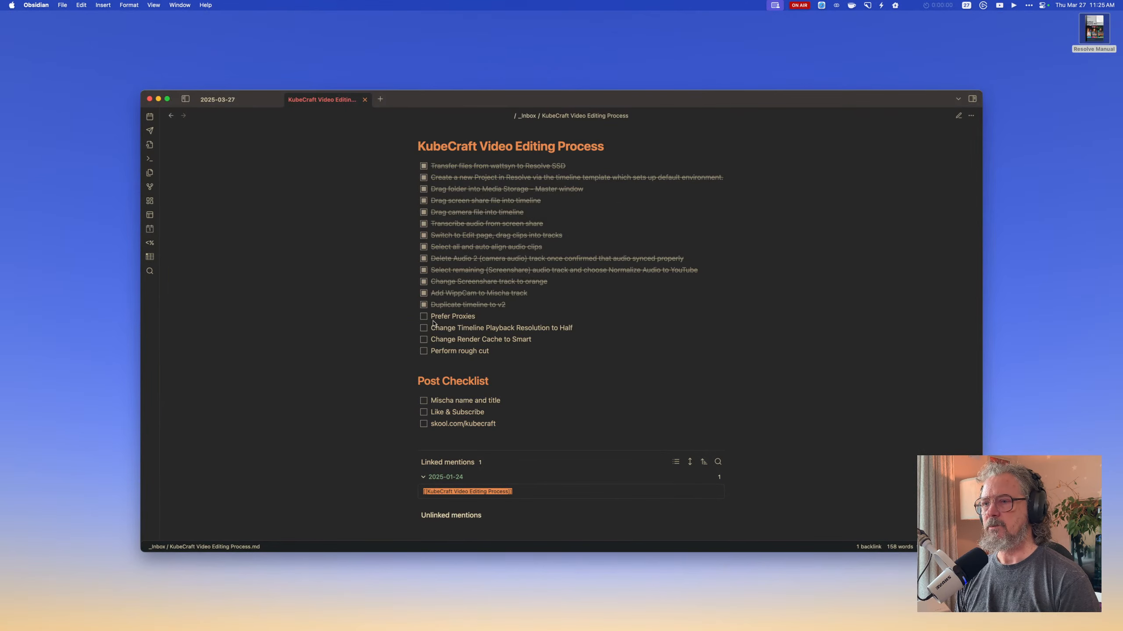
{"action": "left_click", "coordinate": [424, 316]}
{"action": "left_click", "coordinate": [423, 339]}
{"action": "left_click", "coordinate": [423, 327]}
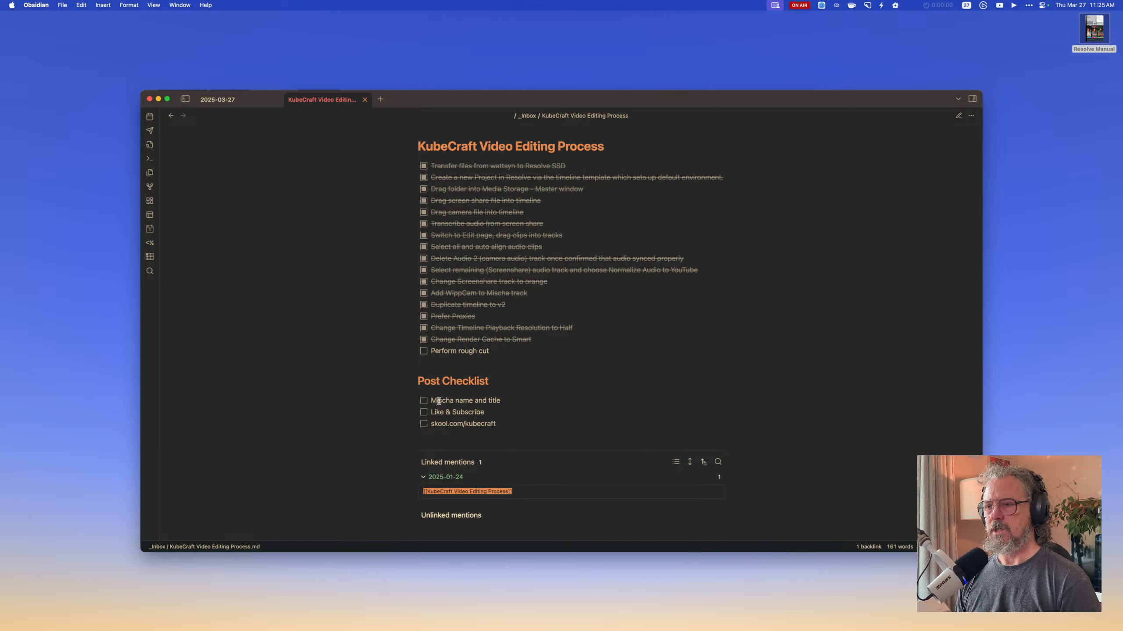
{"action": "left_click_drag", "start_coordinate": [431, 401], "coordinate": [504, 402]}
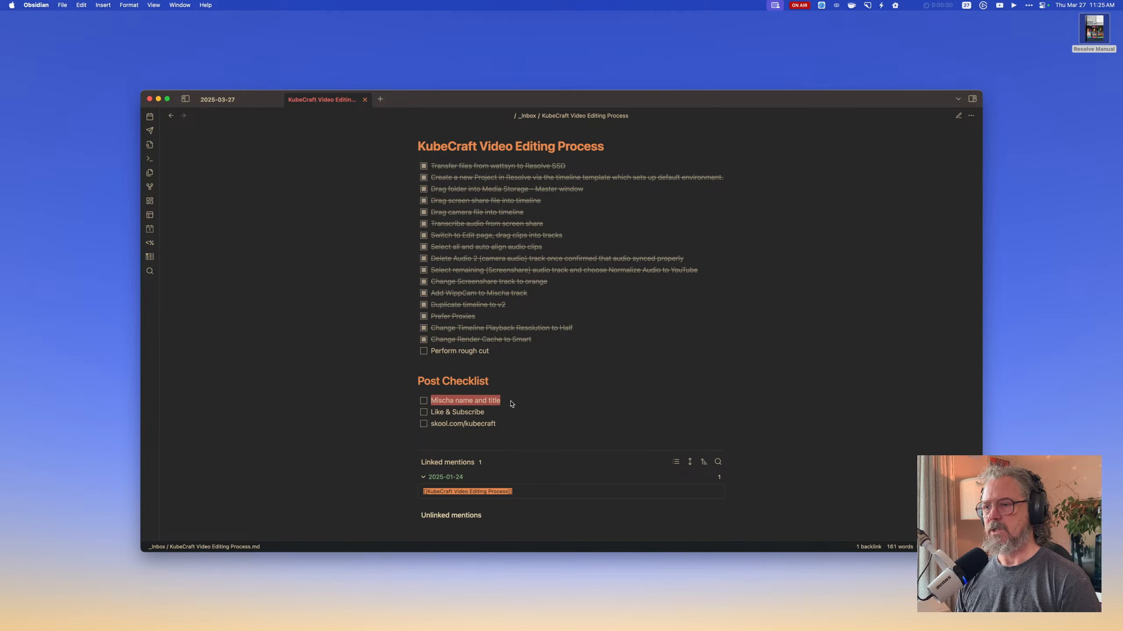
Review the Like & Subscribe and skool.com/kubecraft items in the Post Checklist.
{"action": "left_click", "coordinate": [505, 404]}
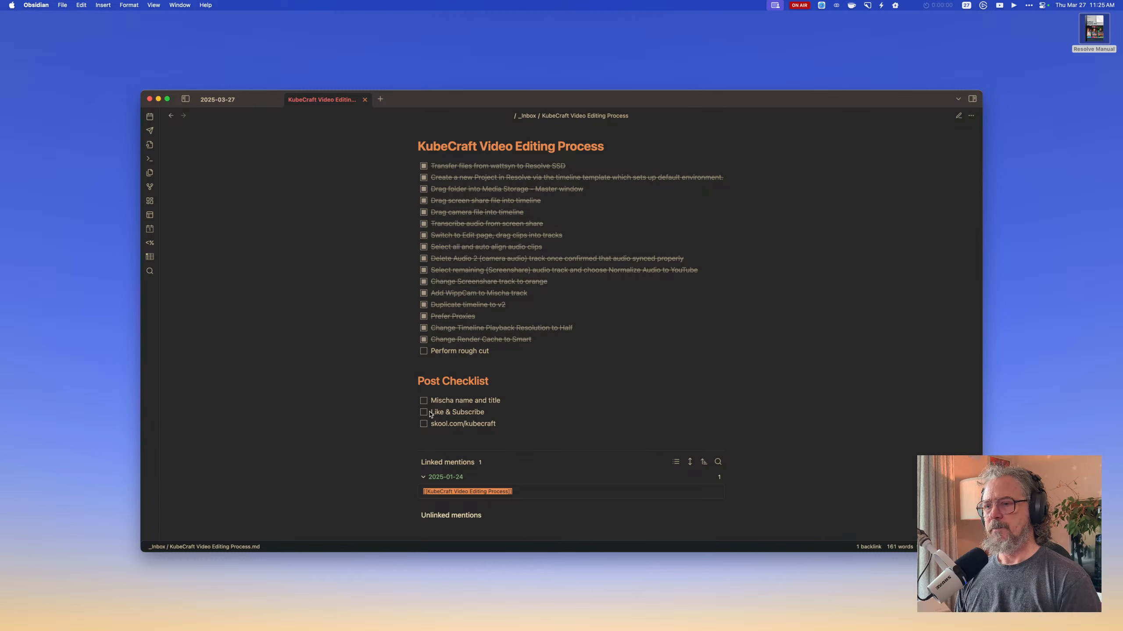
{"action": "left_click_drag", "start_coordinate": [431, 412], "coordinate": [491, 414]}
{"action": "left_click", "coordinate": [490, 413]}
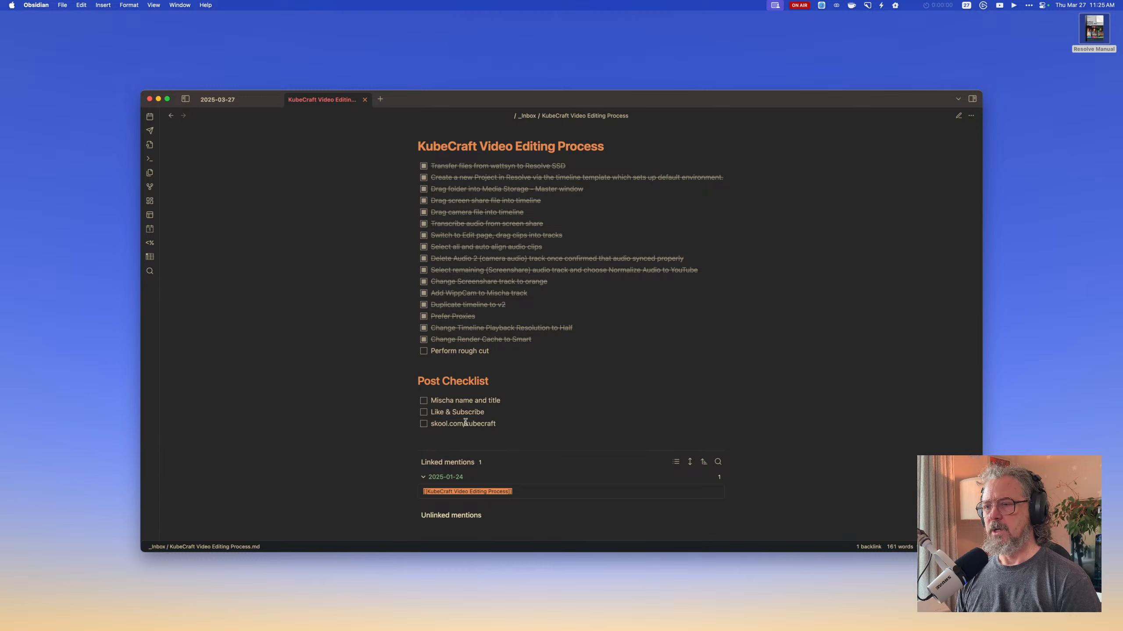
{"action": "left_click_drag", "start_coordinate": [432, 425], "coordinate": [497, 427]}
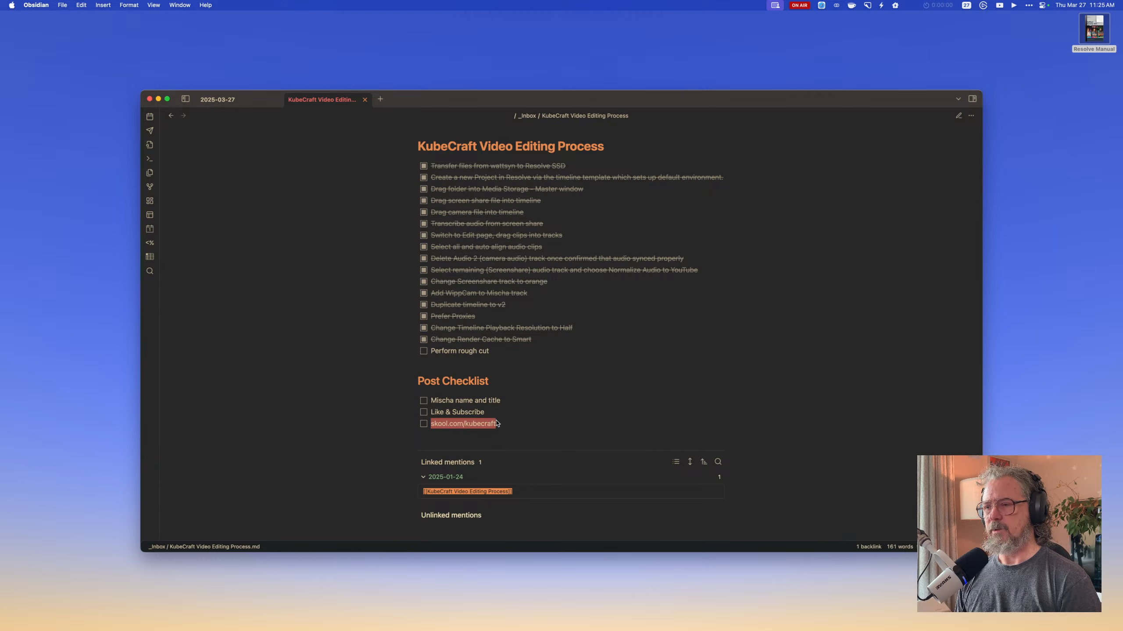
{"action": "left_click", "coordinate": [497, 424]}
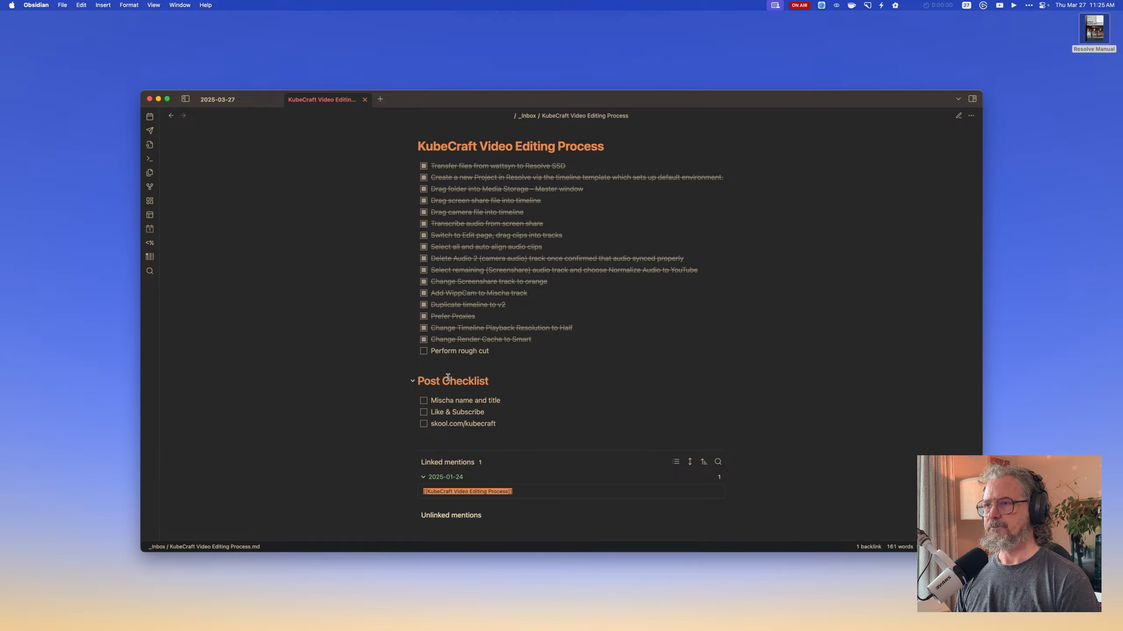
Switch to YouTube Studio in Arc and post "Yeah I agree. Checklist" in the live chat.
{"action": "key", "text": "super+Tab"}
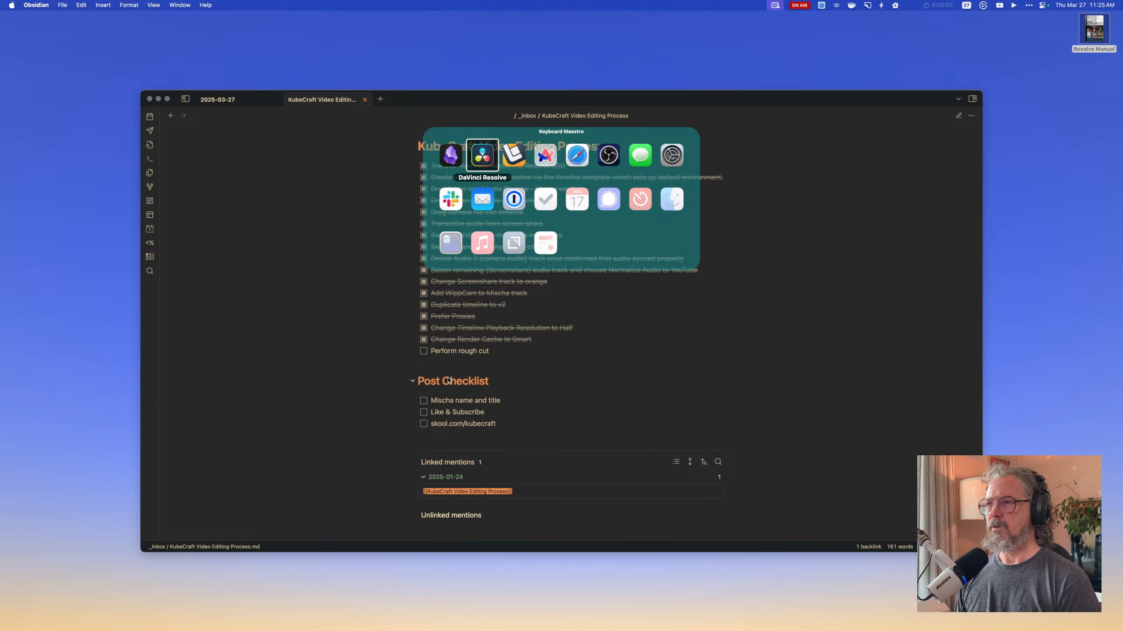
{"action": "key", "text": "super+Tab"}
{"action": "key", "text": "super+Tab"}
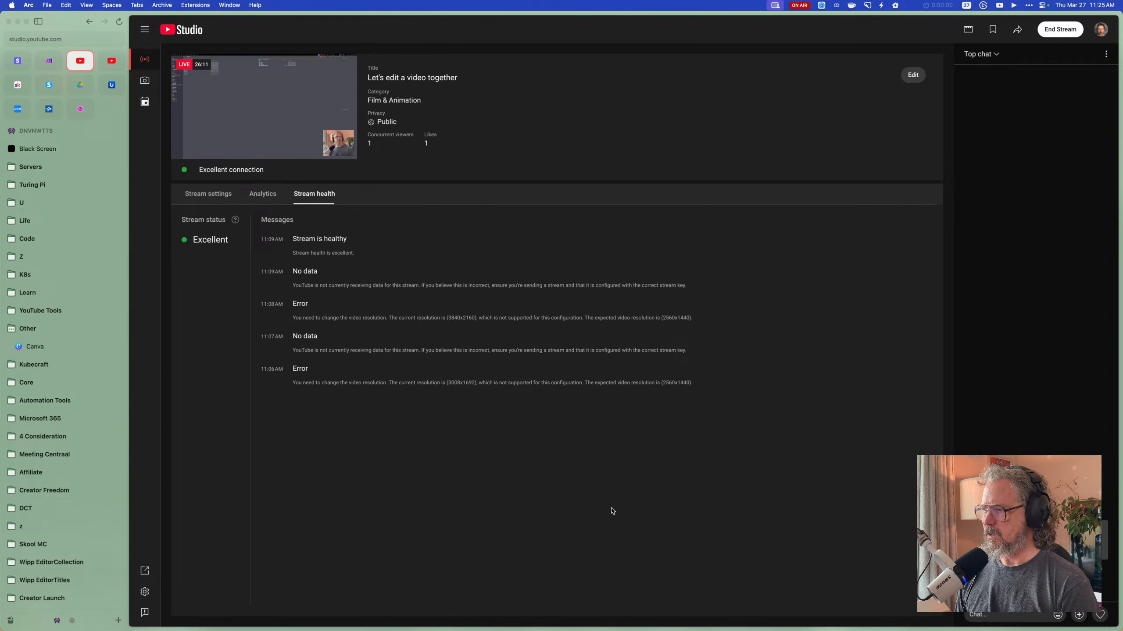
{"action": "left_click", "coordinate": [999, 618]}
{"action": "type", "text": "Yeah"}
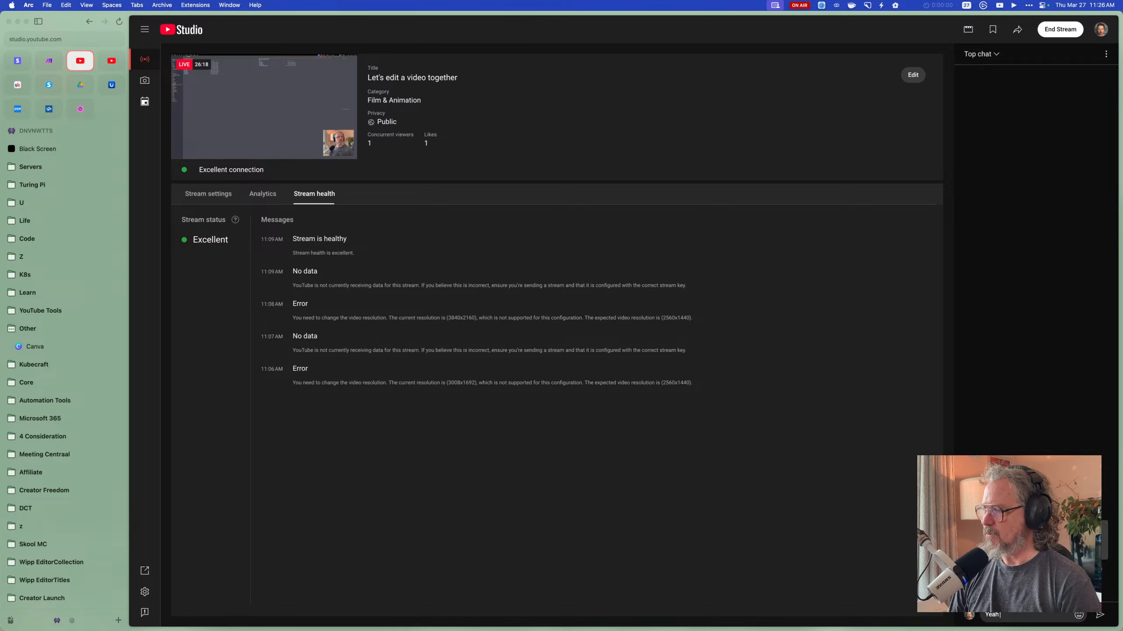
{"action": "type", "text": " I agre"}
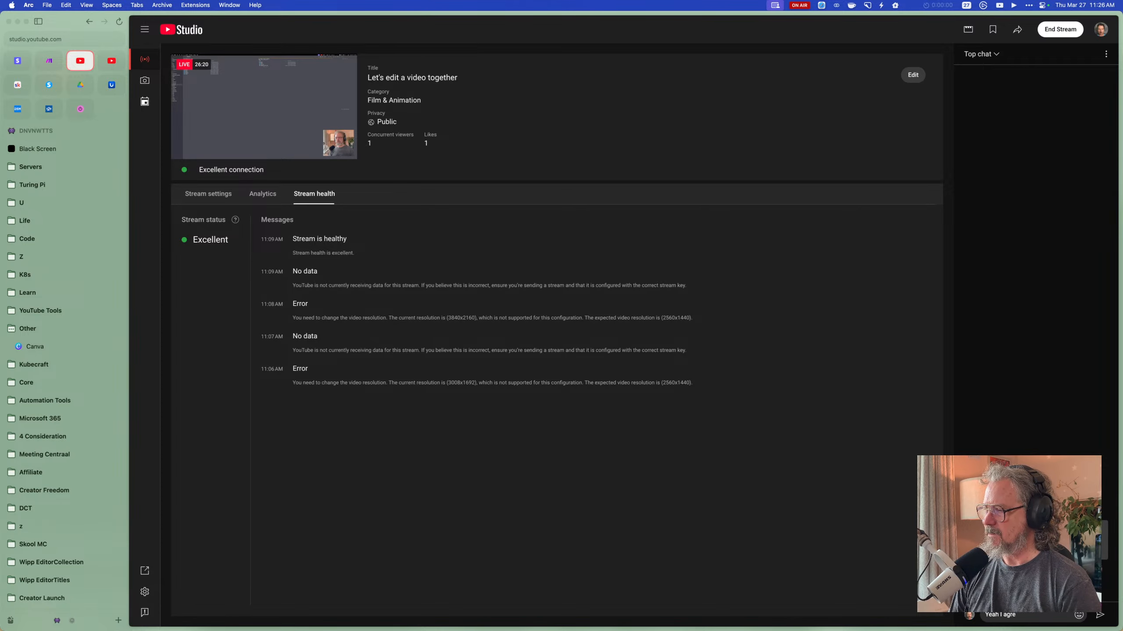
{"action": "type", "text": "e. Q"}
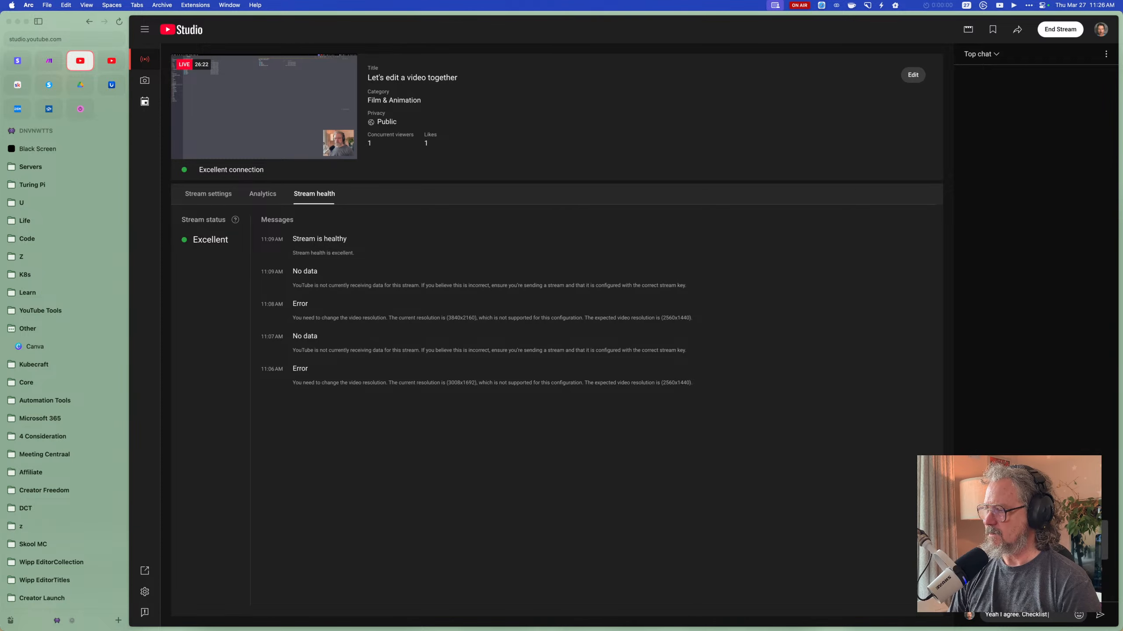
{"action": "type", "text": "hecklist"}
{"action": "key", "text": "Return"}
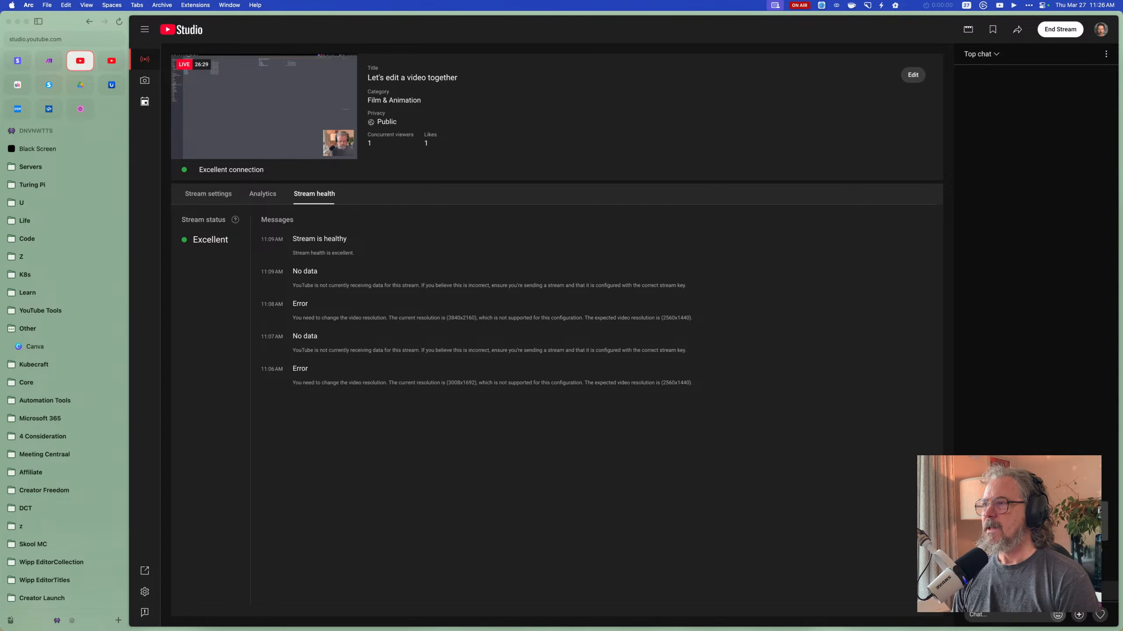
Switch to DaVinci Resolve and play the KubeCraft_CGV14_v2 timeline from its start to find where the usable speech begins.
{"action": "key", "text": "super+Tab"}
{"action": "key", "text": "super+Tab"}
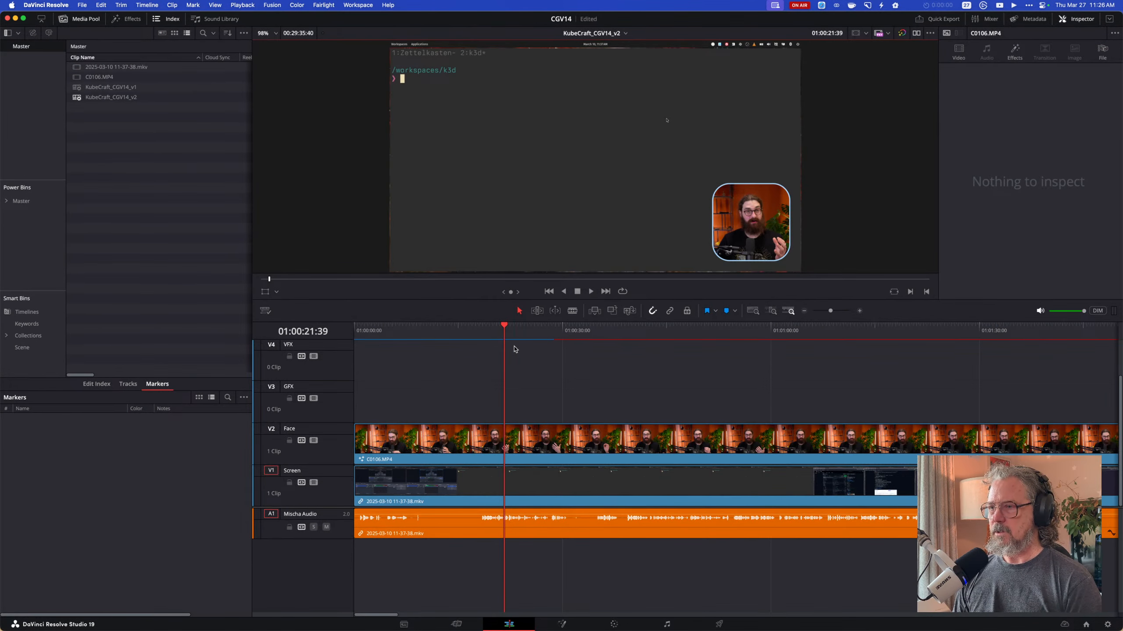
{"action": "left_click", "coordinate": [499, 328]}
{"action": "left_click_drag", "start_coordinate": [489, 327], "coordinate": [338, 330]}
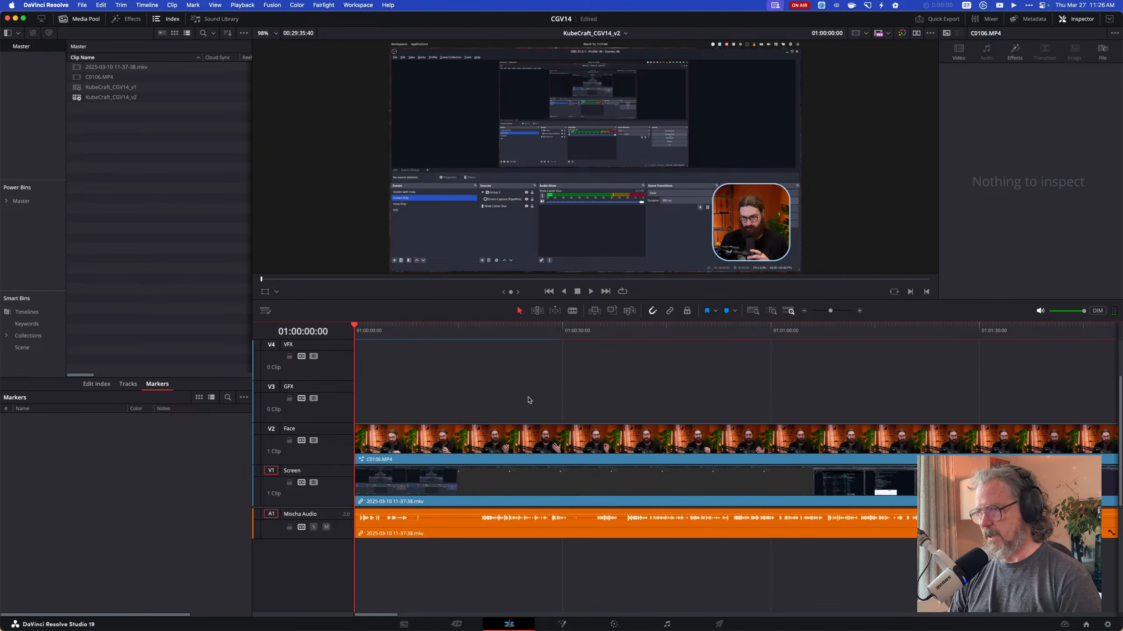
{"action": "key", "text": "space"}
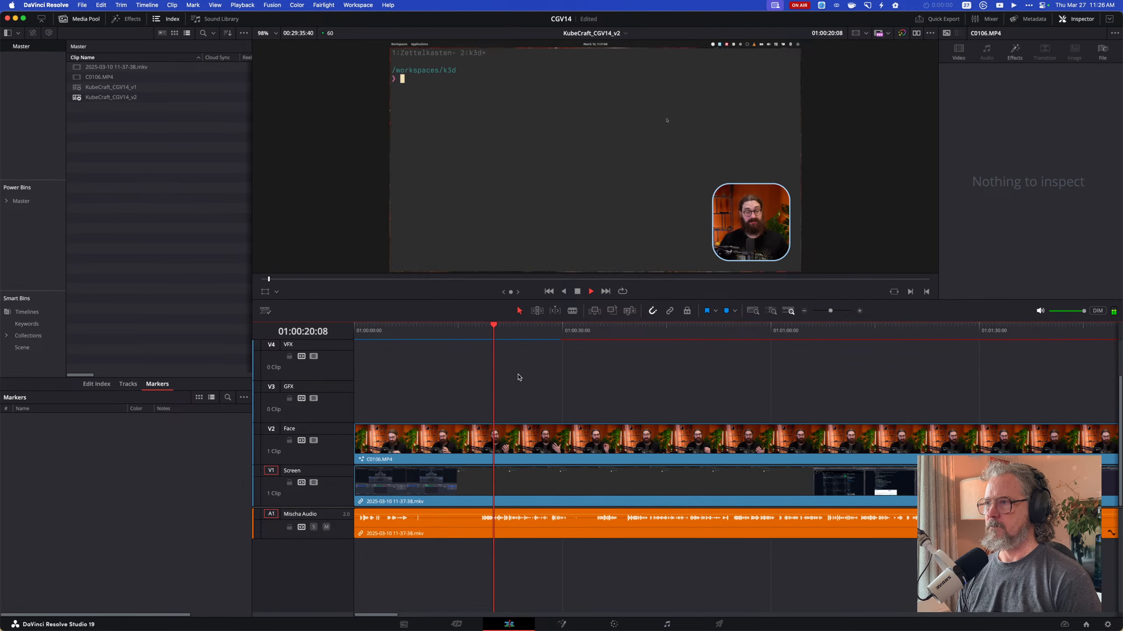
{"action": "key", "text": "space"}
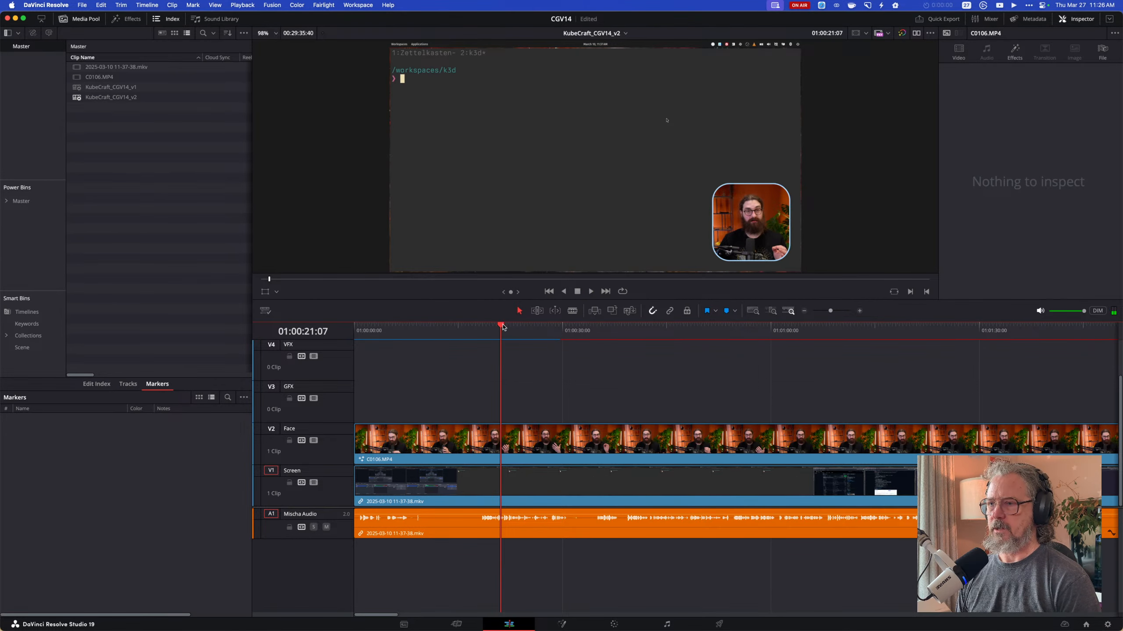
Split all tracks at 01:00:18:10, just before the speech begins, save the project, and ripple delete the section before the cut.
{"action": "key", "text": "super+equal"}
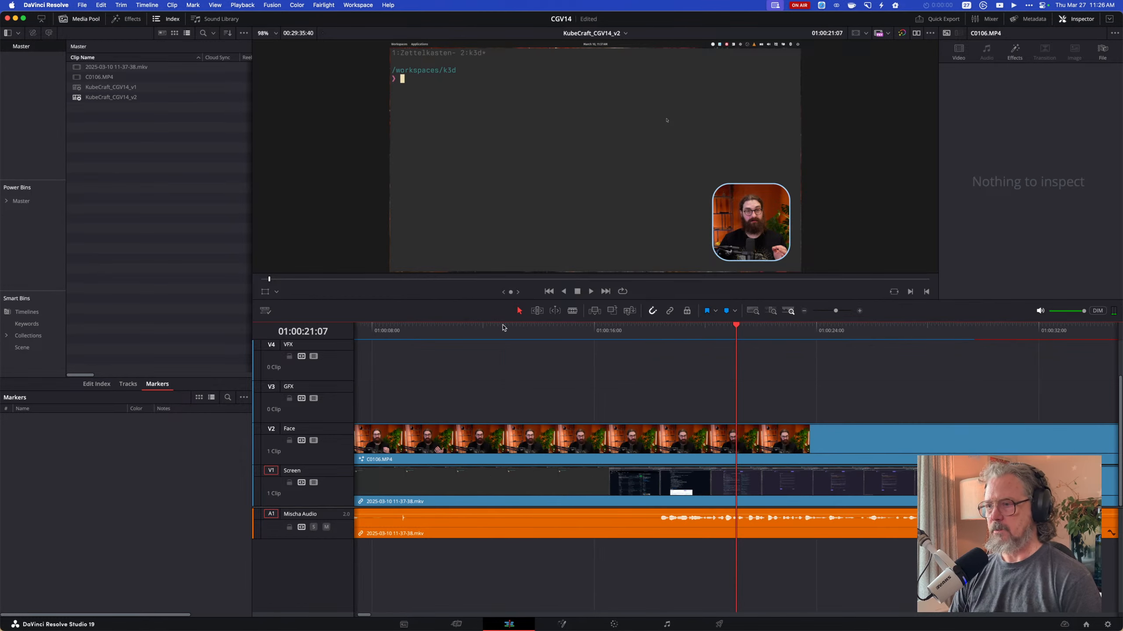
{"action": "left_click_drag", "start_coordinate": [735, 328], "coordinate": [655, 333]}
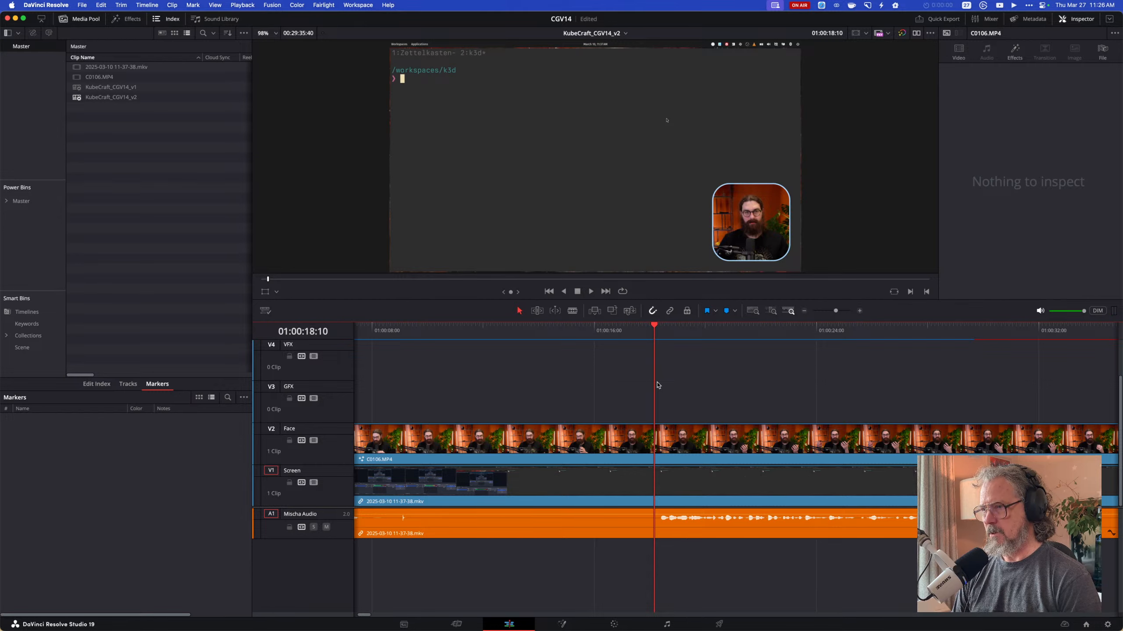
{"action": "key", "text": "super+b"}
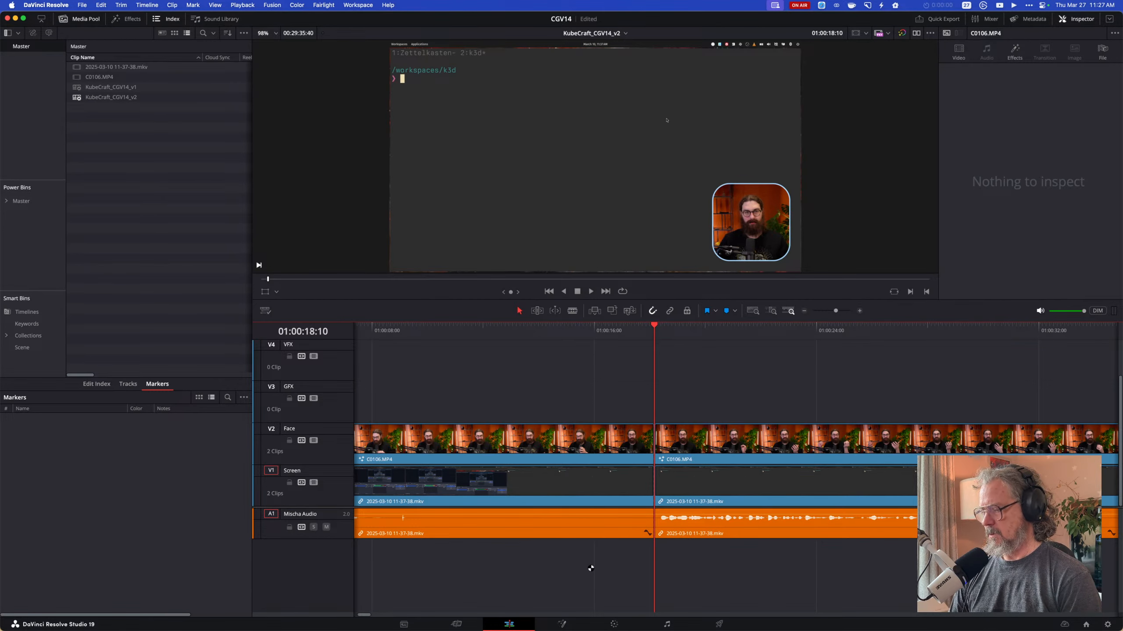
{"action": "key", "text": "super+s"}
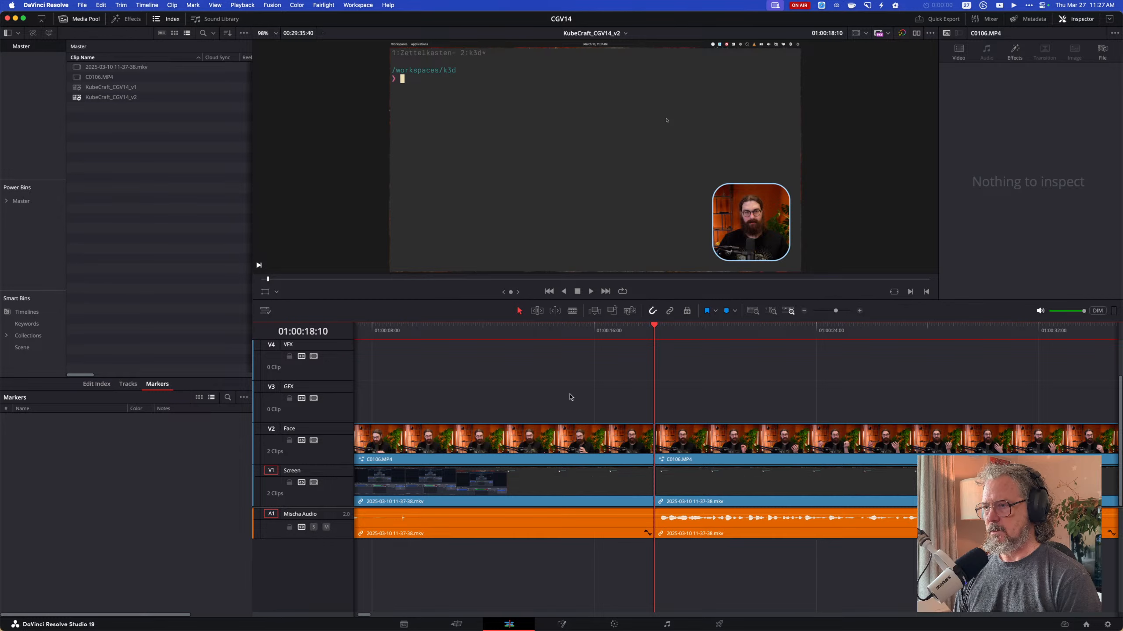
{"action": "left_click_drag", "start_coordinate": [522, 386], "coordinate": [530, 572]}
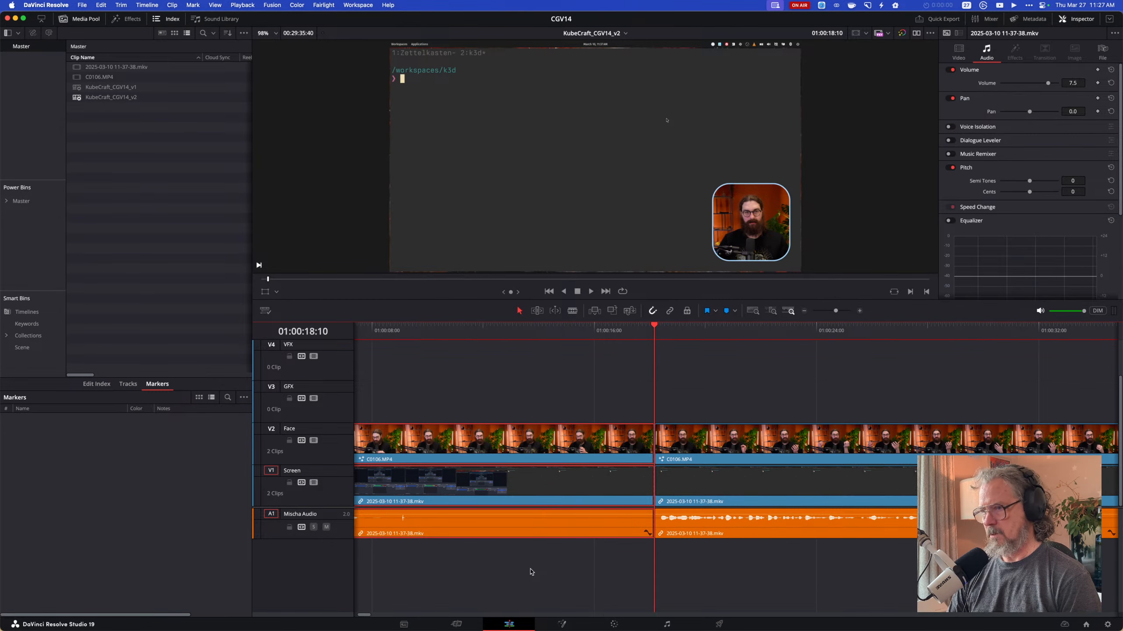
{"action": "key", "text": "shift+BackSpace"}
Play back the trimmed opening to check it, and return the playhead to the start of the timeline.
{"action": "key", "text": "space"}
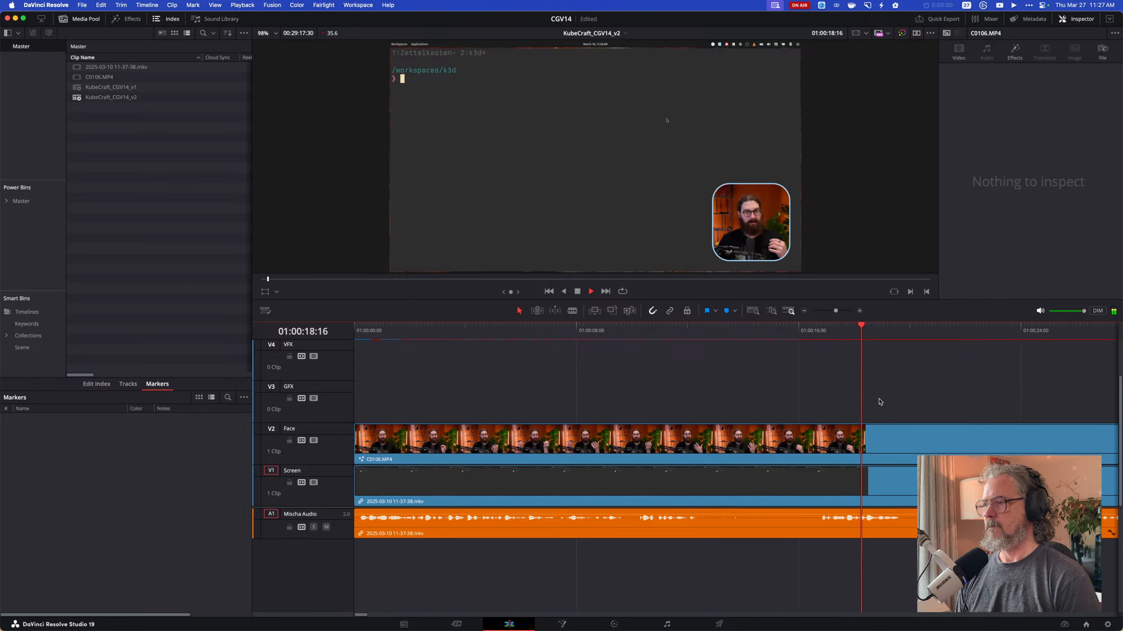
{"action": "key", "text": "super+minus"}
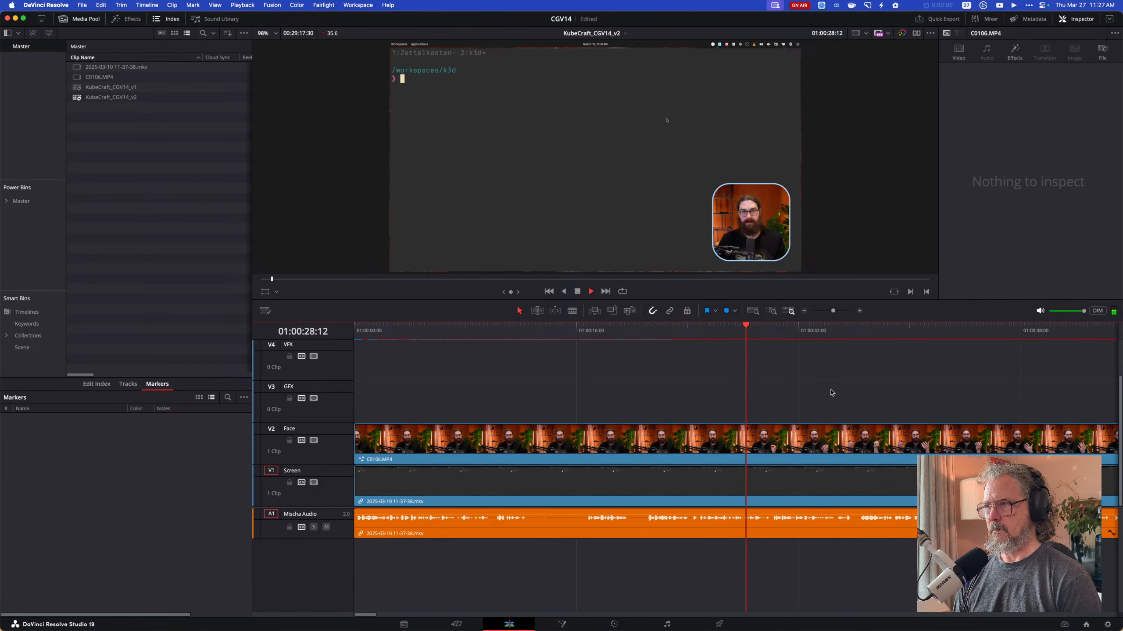
{"action": "key", "text": "space"}
{"action": "key", "text": "Home"}
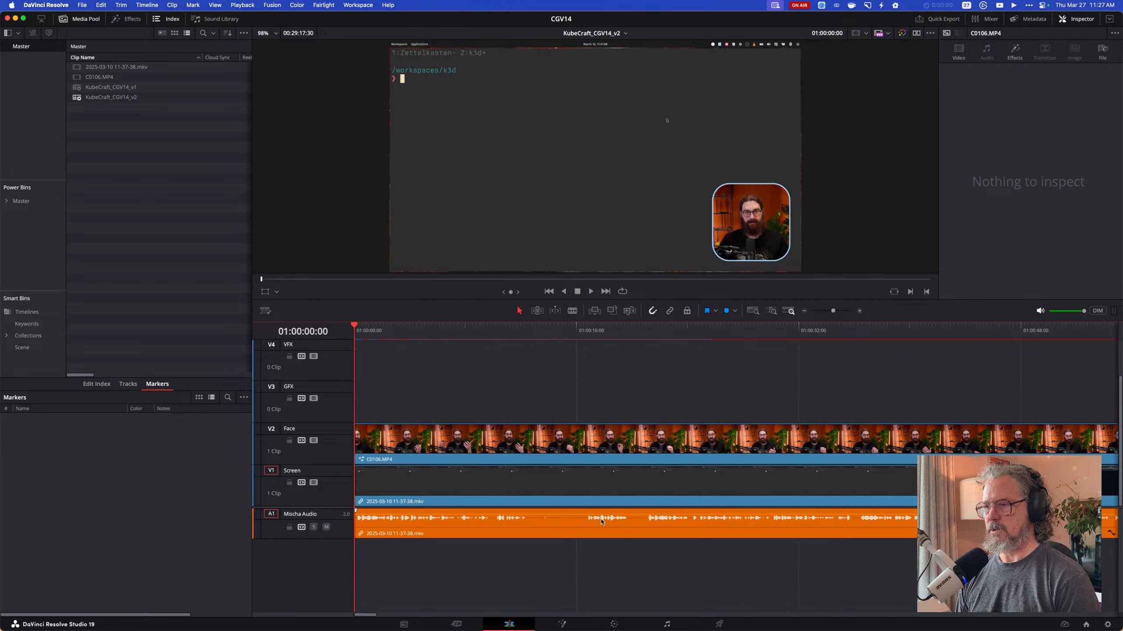
Play through the introduction and split all tracks at 01:00:12:33, in the pause after its opening lines.
{"action": "key", "text": "space"}
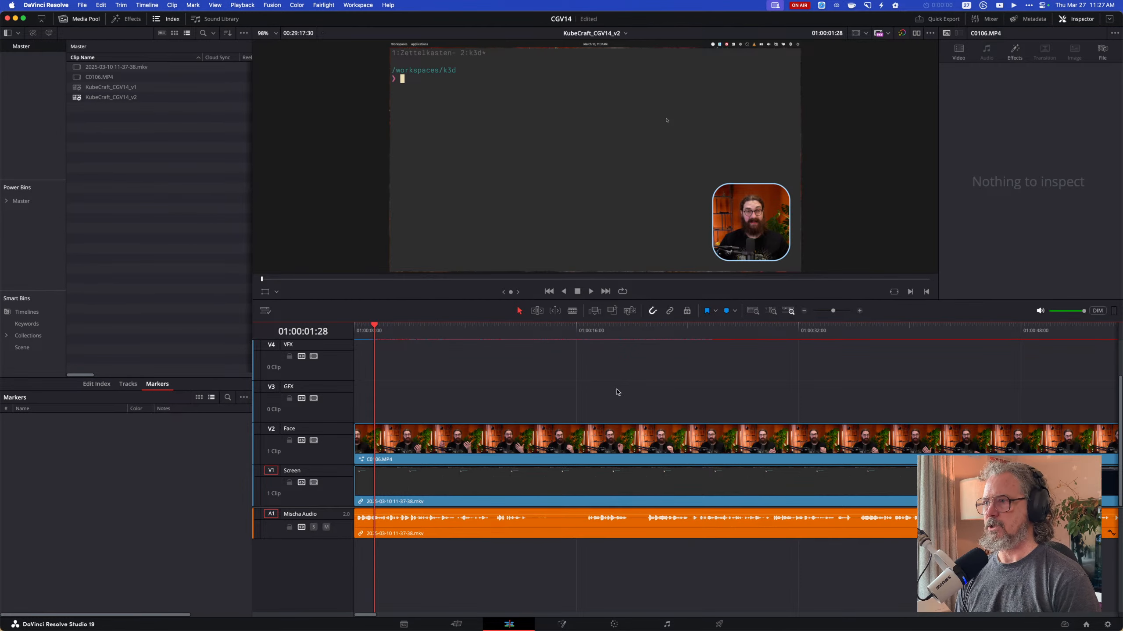
{"action": "key", "text": "space"}
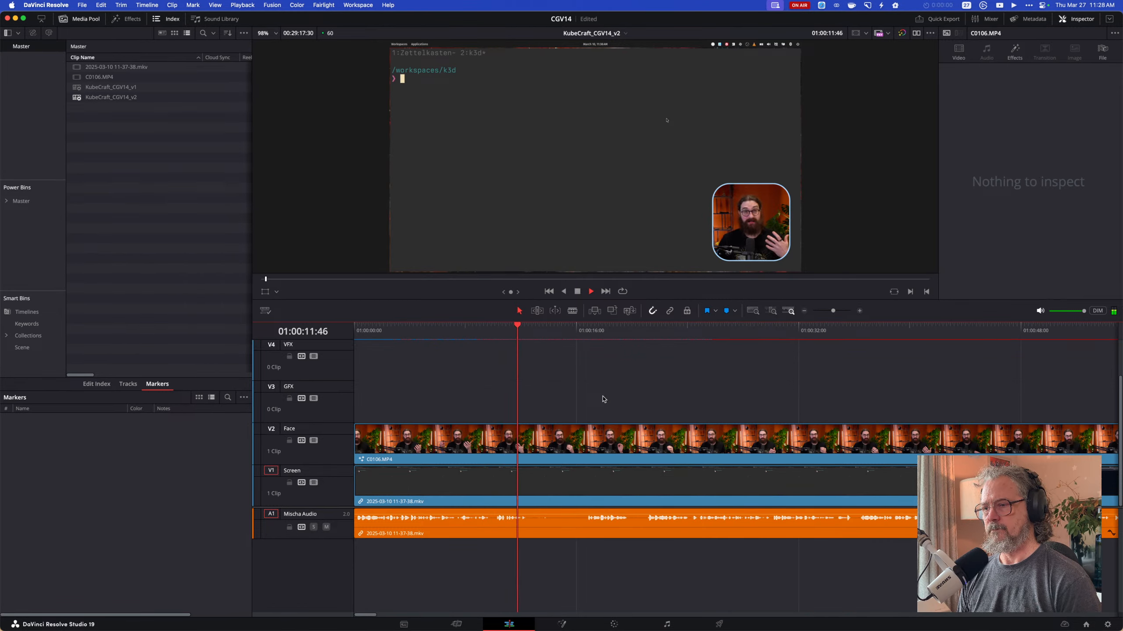
{"action": "key", "text": "space"}
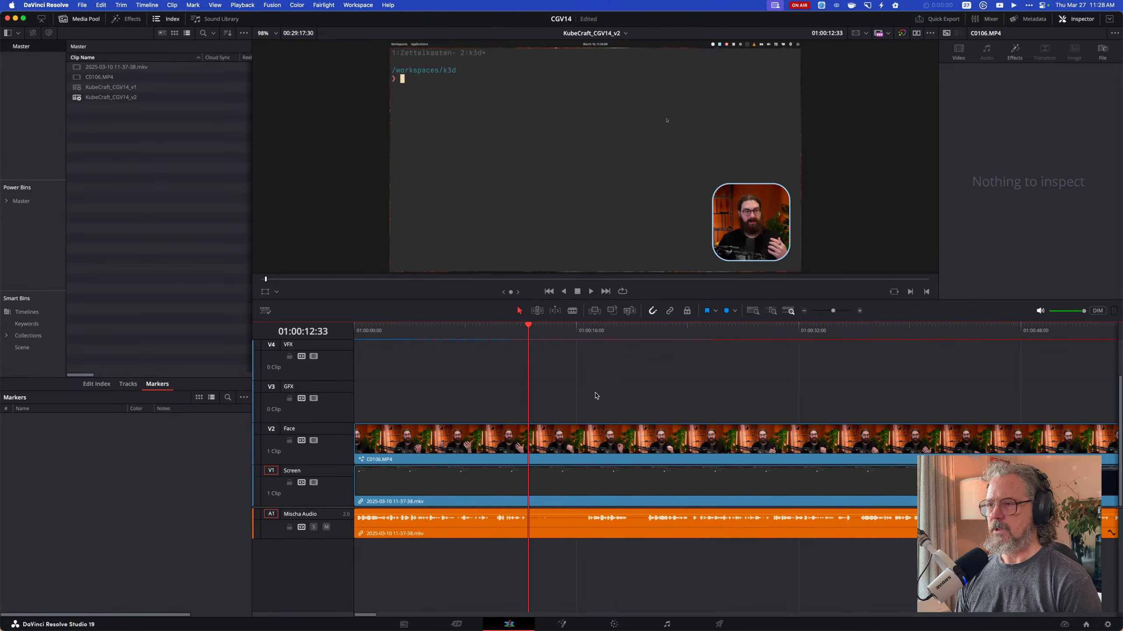
{"action": "key", "text": "super+b"}
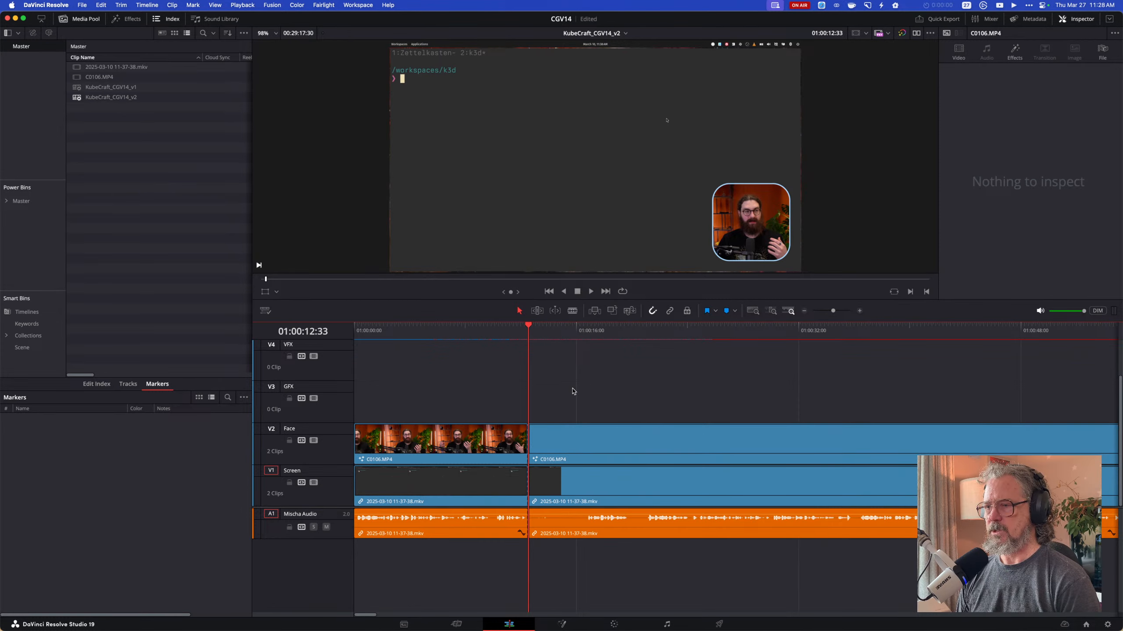
Disable the WippCam template effect on the first Face clip so the camera fills the frame.
{"action": "left_click_drag", "start_coordinate": [529, 328], "coordinate": [483, 328]}
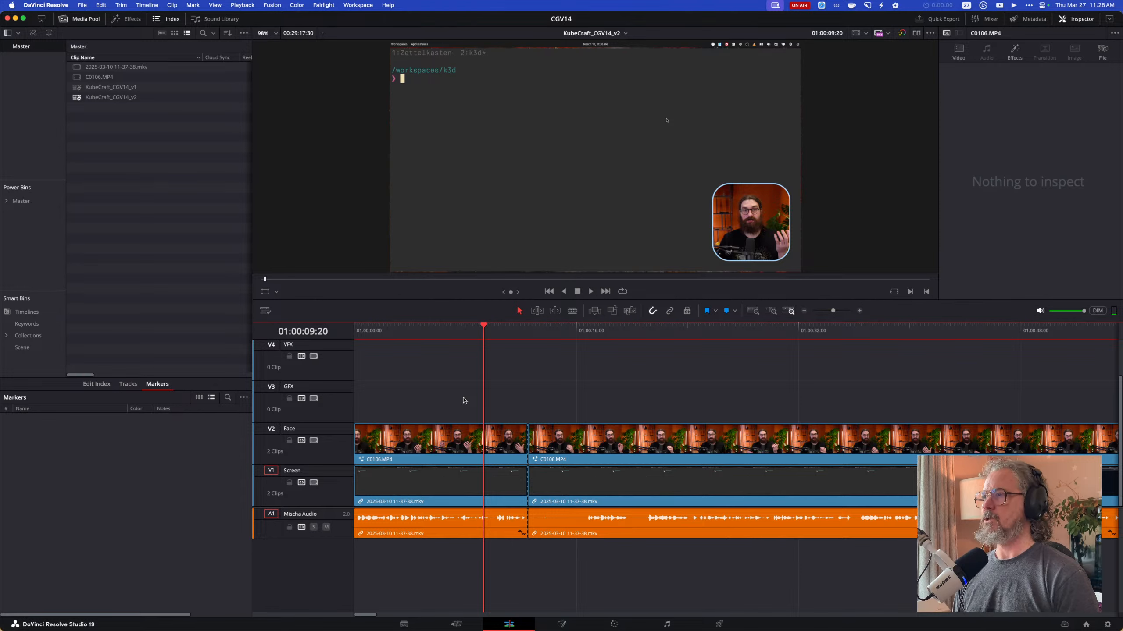
{"action": "left_click", "coordinate": [459, 440]}
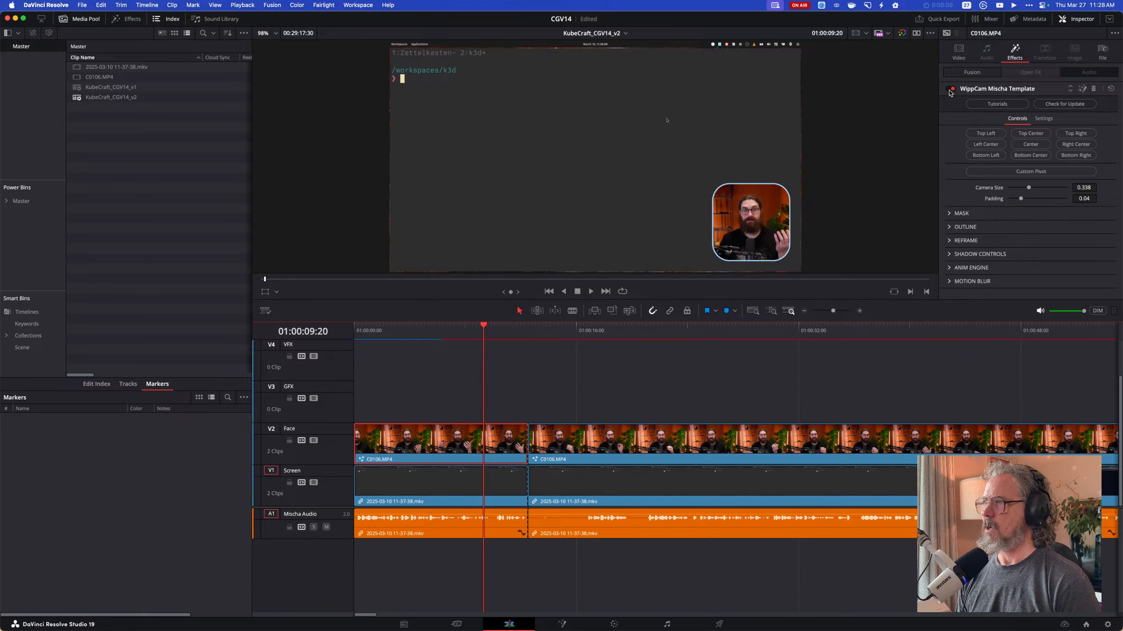
{"action": "left_click", "coordinate": [950, 90]}
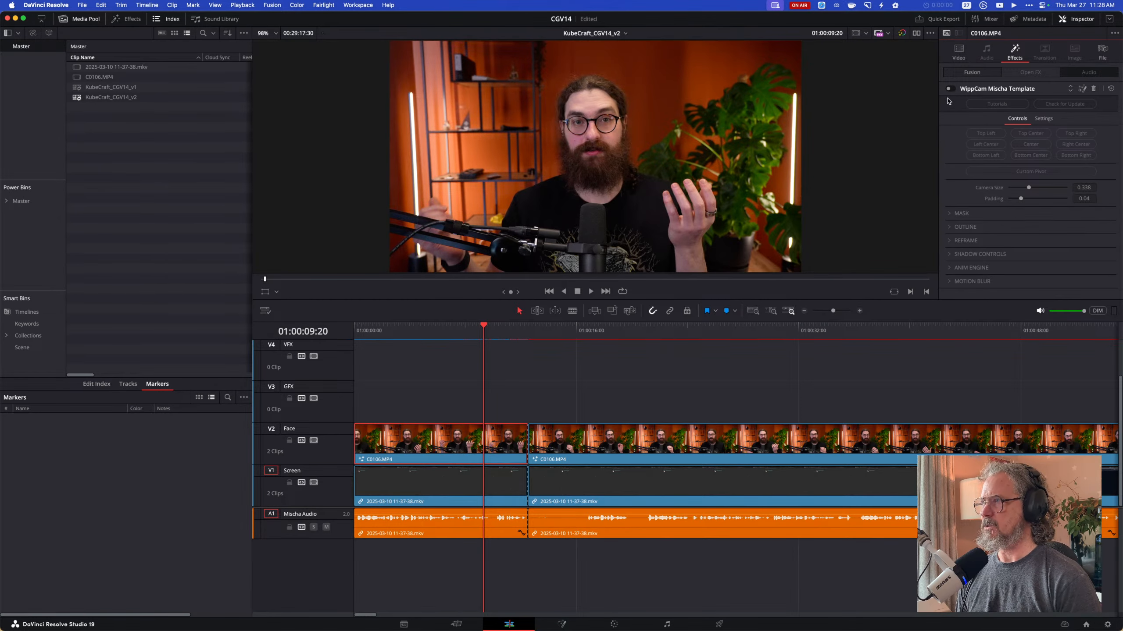
{"action": "left_click", "coordinate": [952, 90]}
{"action": "left_click", "coordinate": [951, 89]}
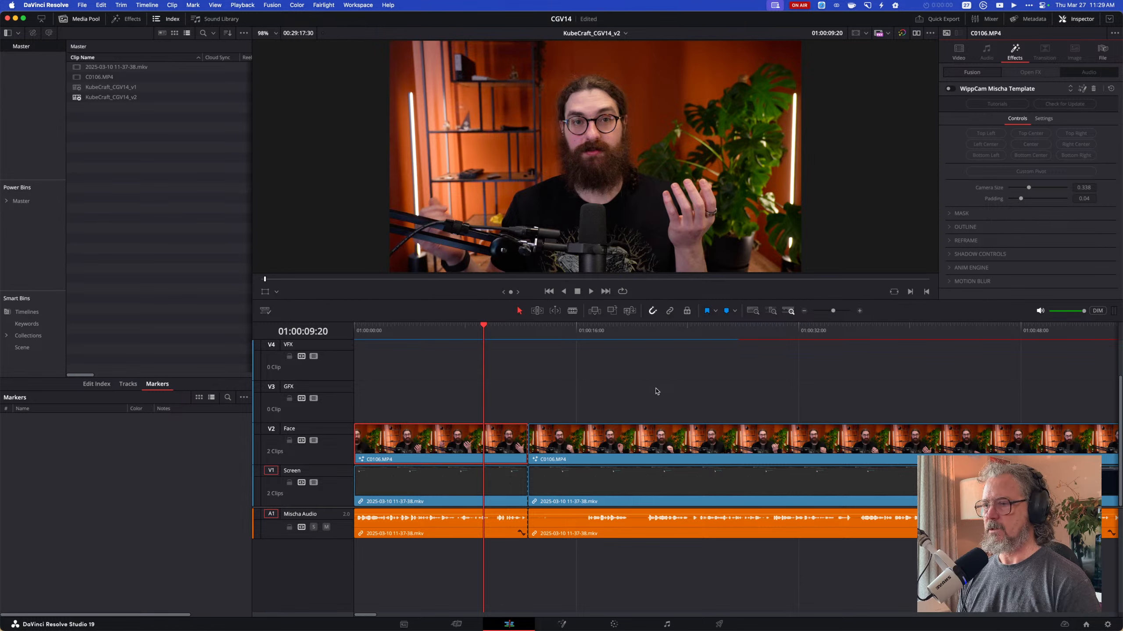
Play on to 01:00:20:51 and ripple trim the start of the second section's clips on all tracks to that point.
{"action": "key", "text": "space"}
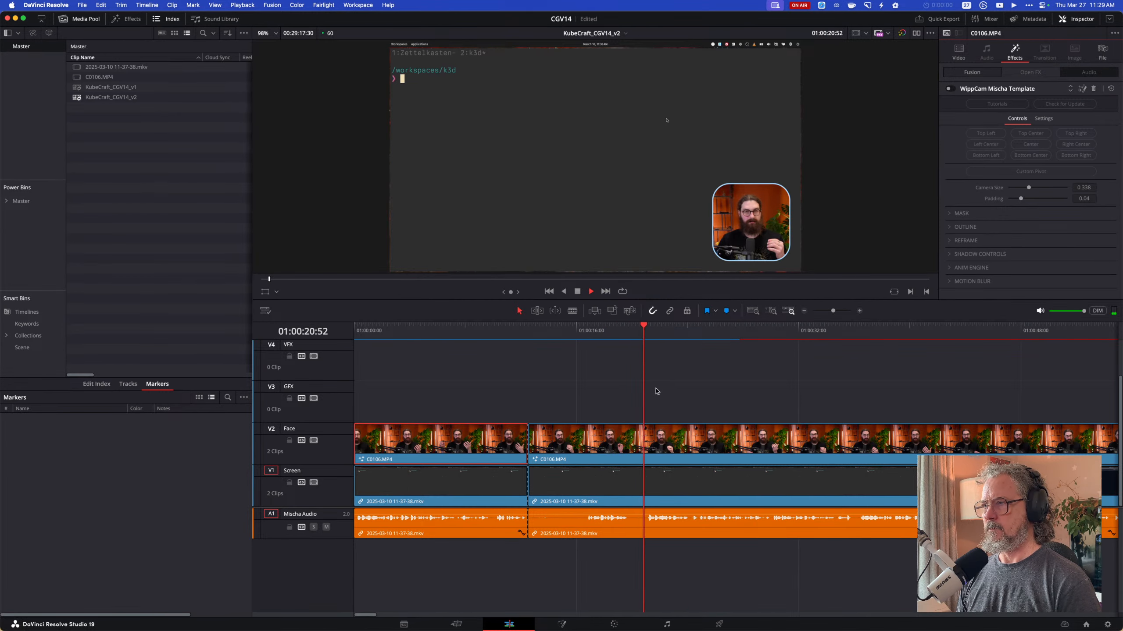
{"action": "key", "text": "space"}
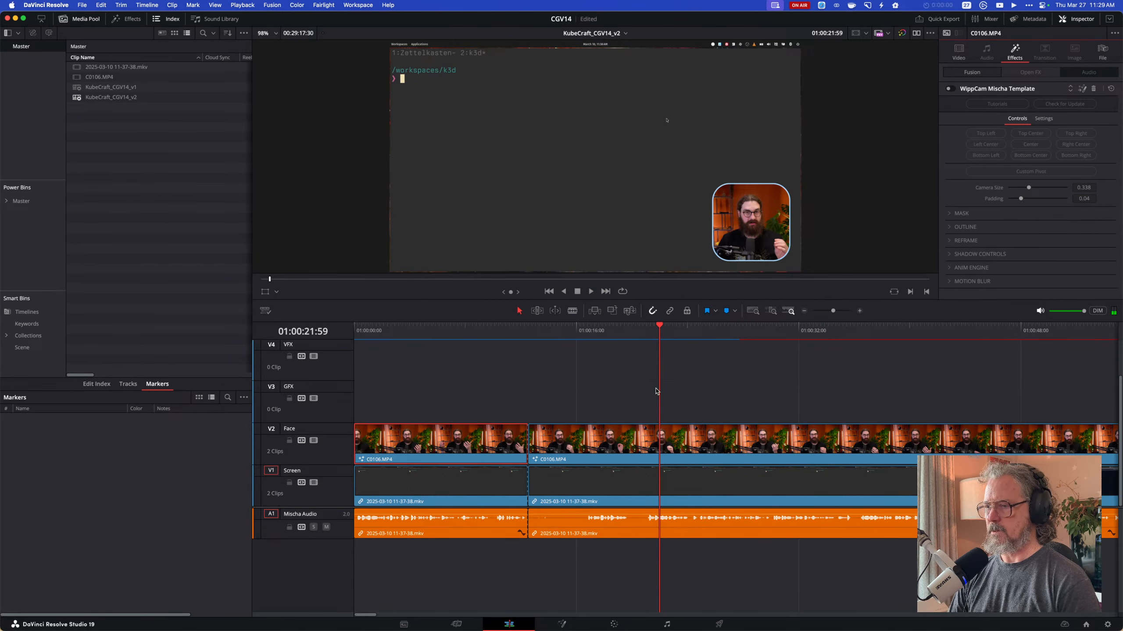
{"action": "key", "text": "j"}
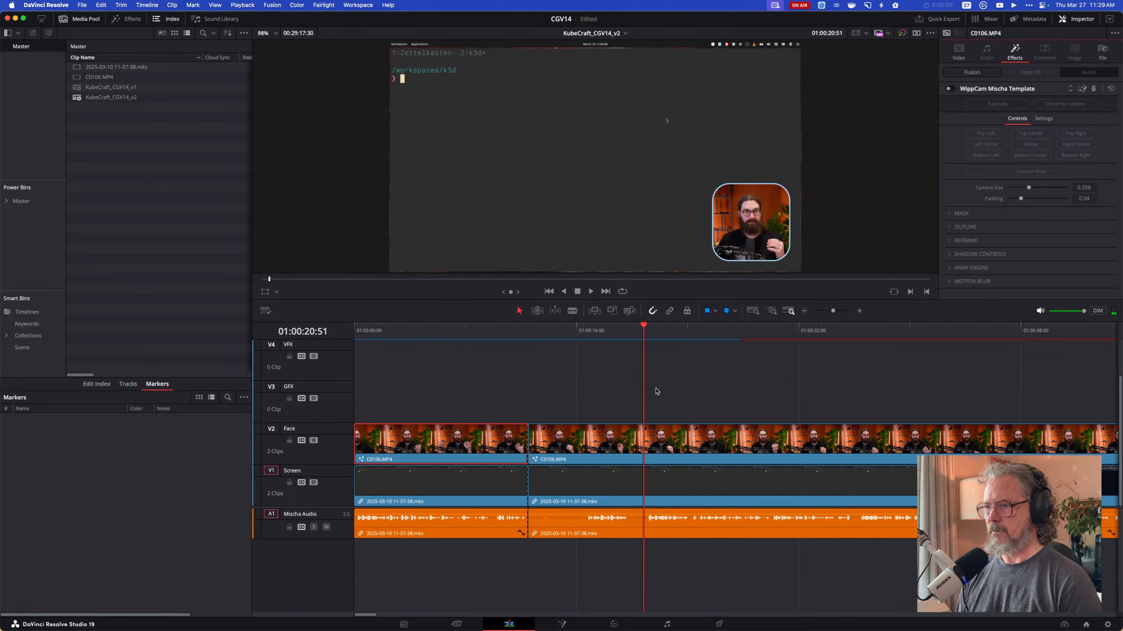
{"action": "left_click", "coordinate": [657, 391]}
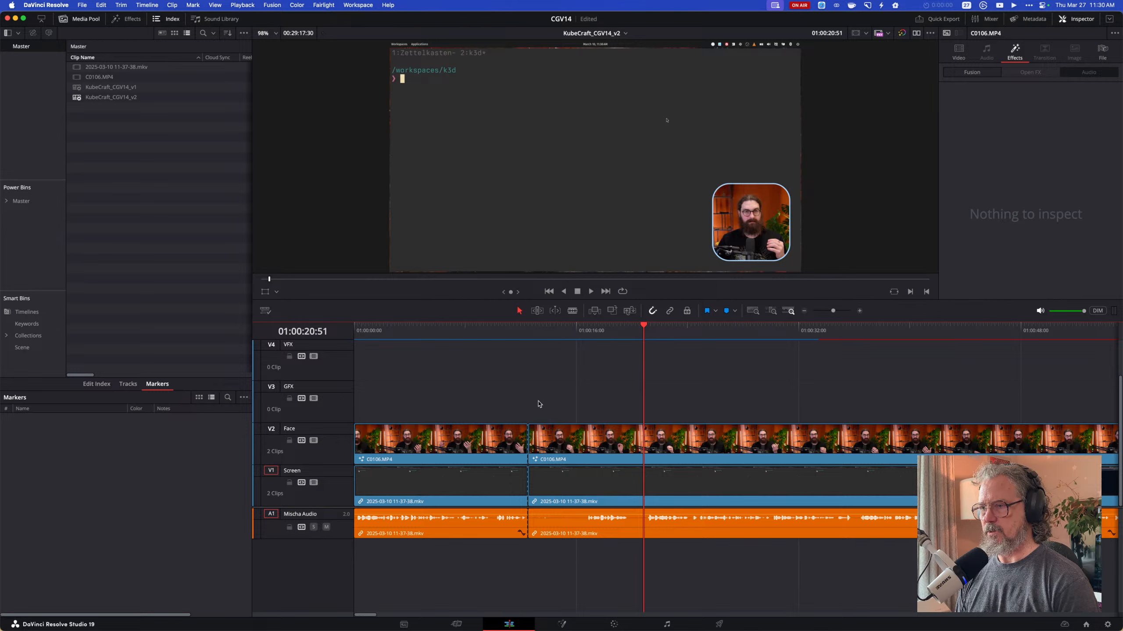
{"action": "key", "text": "super+shift+bracketleft"}
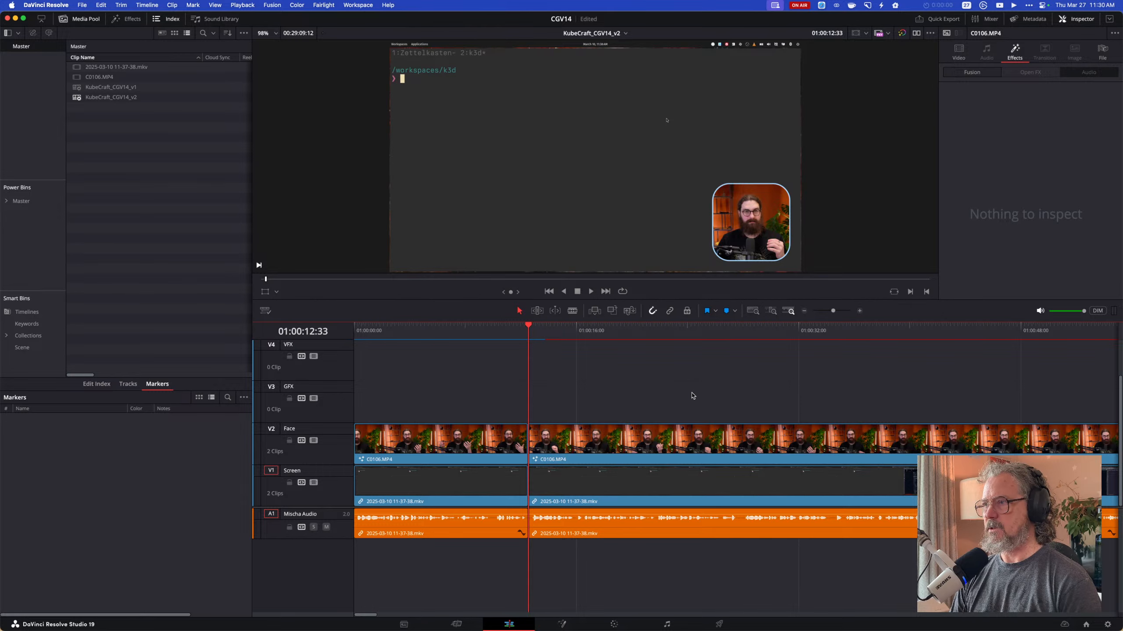
Play through the second section and split all tracks at 01:00:41:20, just before the Linkding GitHub page is presented.
{"action": "key", "text": "j"}
{"action": "key", "text": "j"}
{"action": "key", "text": "l"}
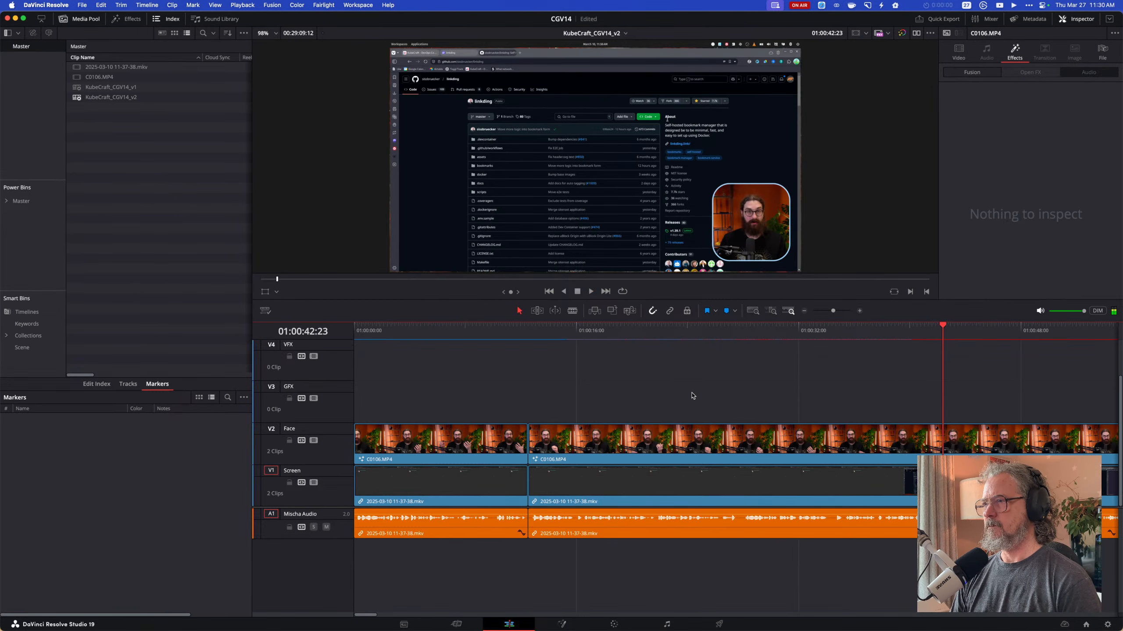
{"action": "key", "text": "j"}
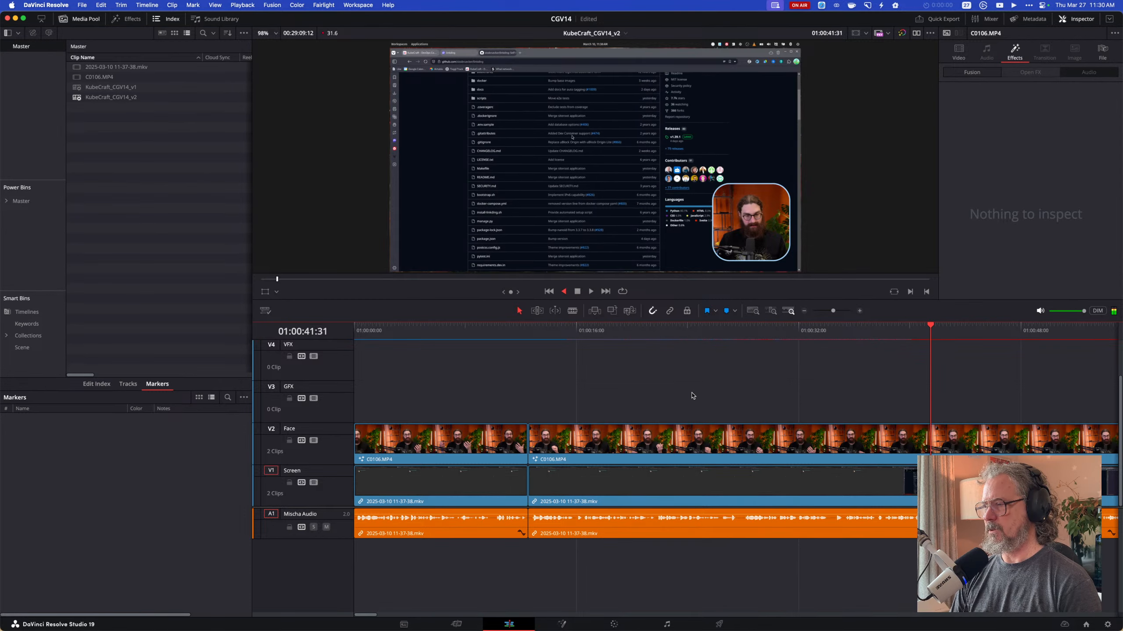
{"action": "key", "text": "l"}
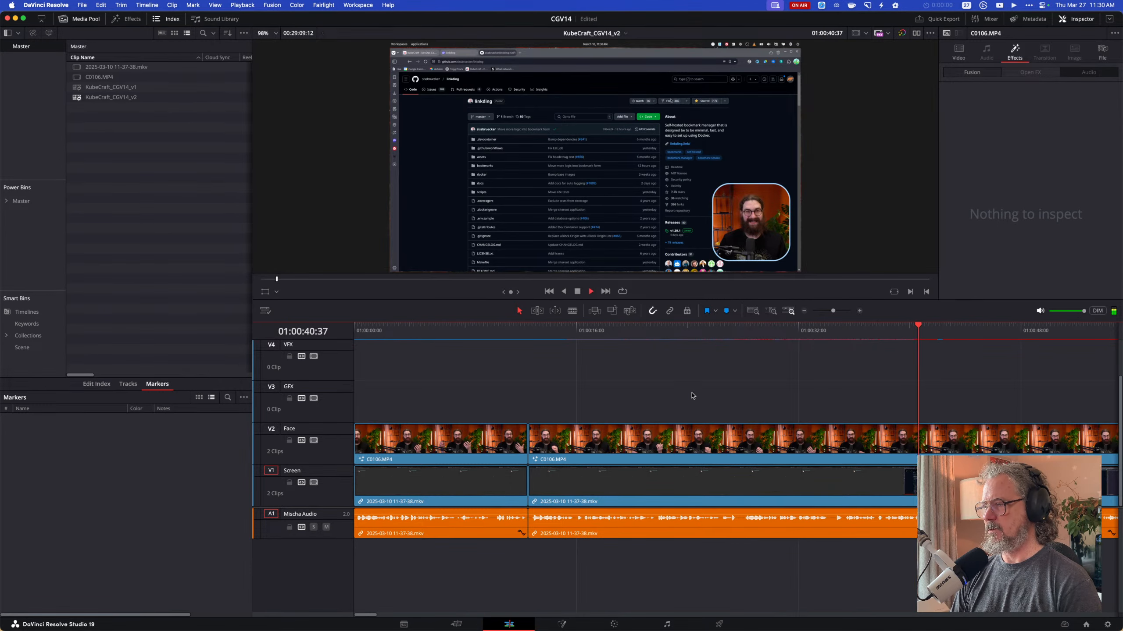
{"action": "key", "text": "k"}
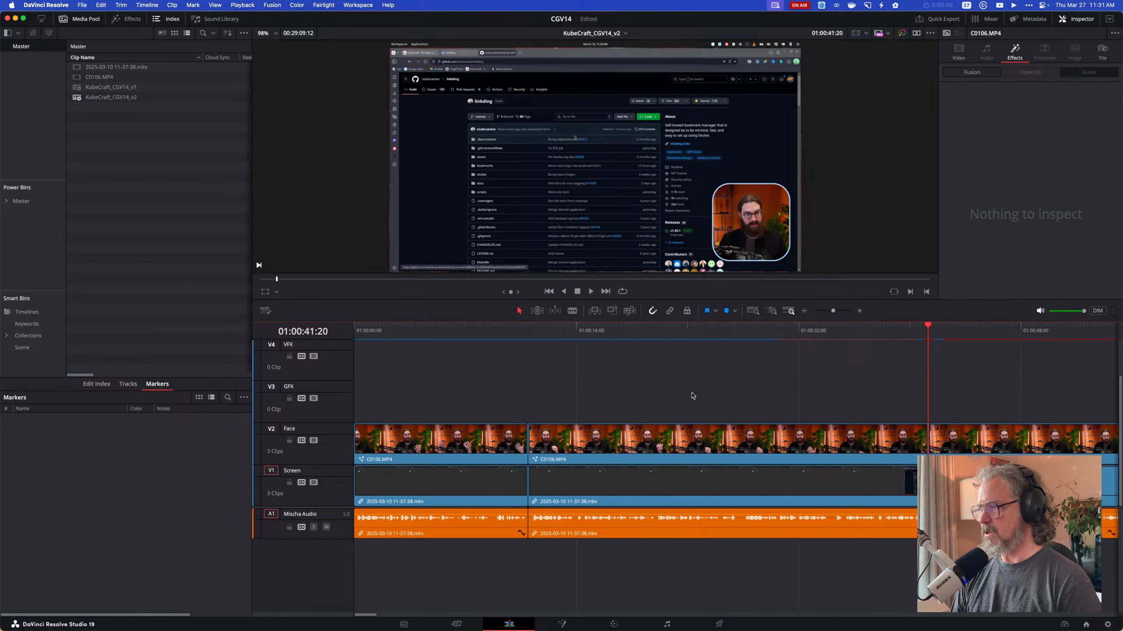
{"action": "key", "text": "super+b"}
Disable the WippCam template effect on the second Face clip so the camera fills the frame.
{"action": "key", "text": "j"}
{"action": "key", "text": "j"}
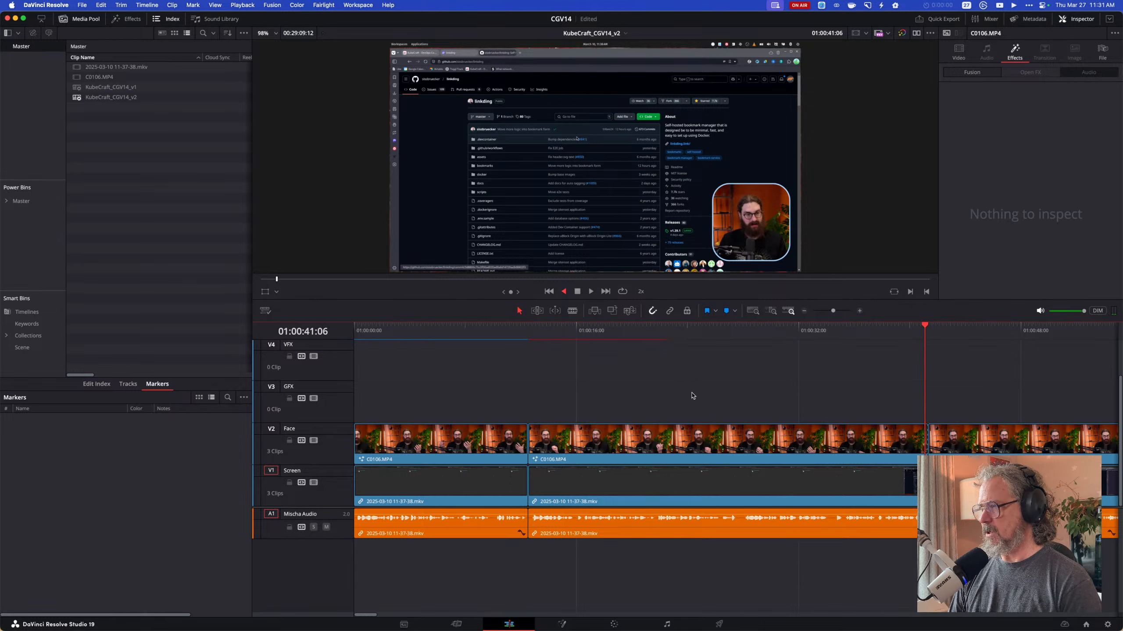
{"action": "left_click", "coordinate": [704, 445]}
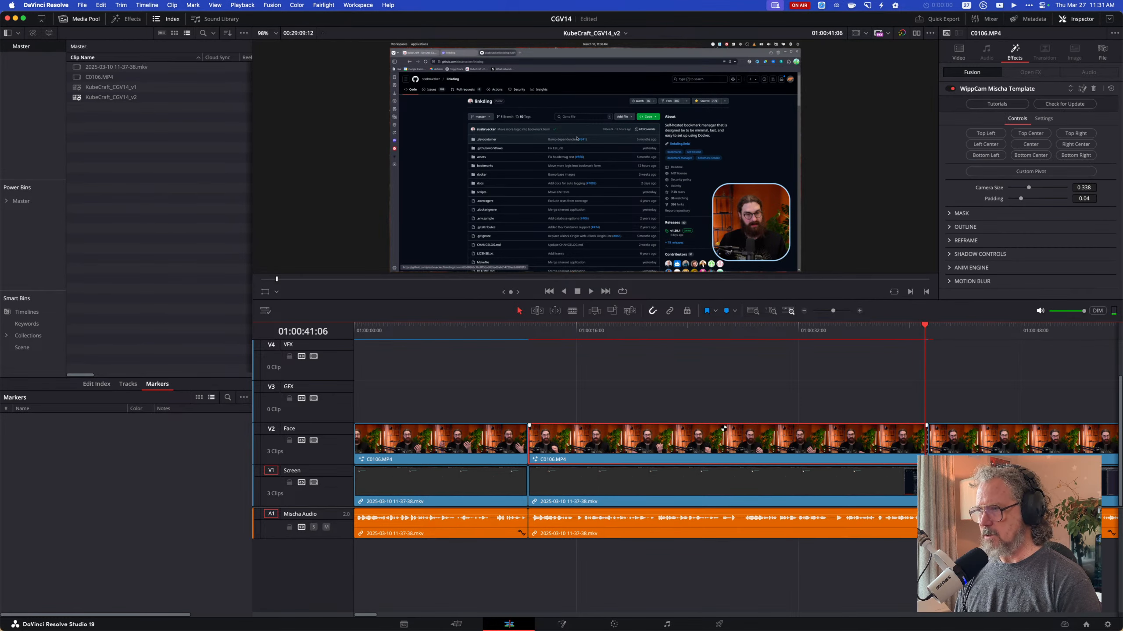
{"action": "left_click", "coordinate": [949, 89]}
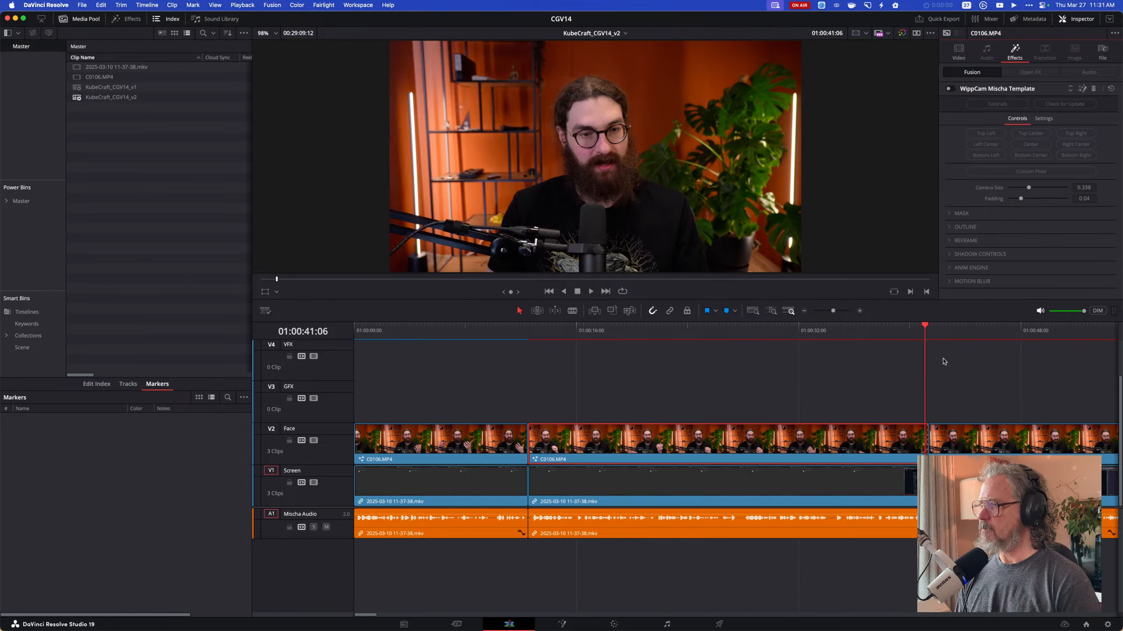
Play back the join between the first two sections and the end of the second section to check the full-frame camera.
{"action": "left_click_drag", "start_coordinate": [925, 326], "coordinate": [514, 342]}
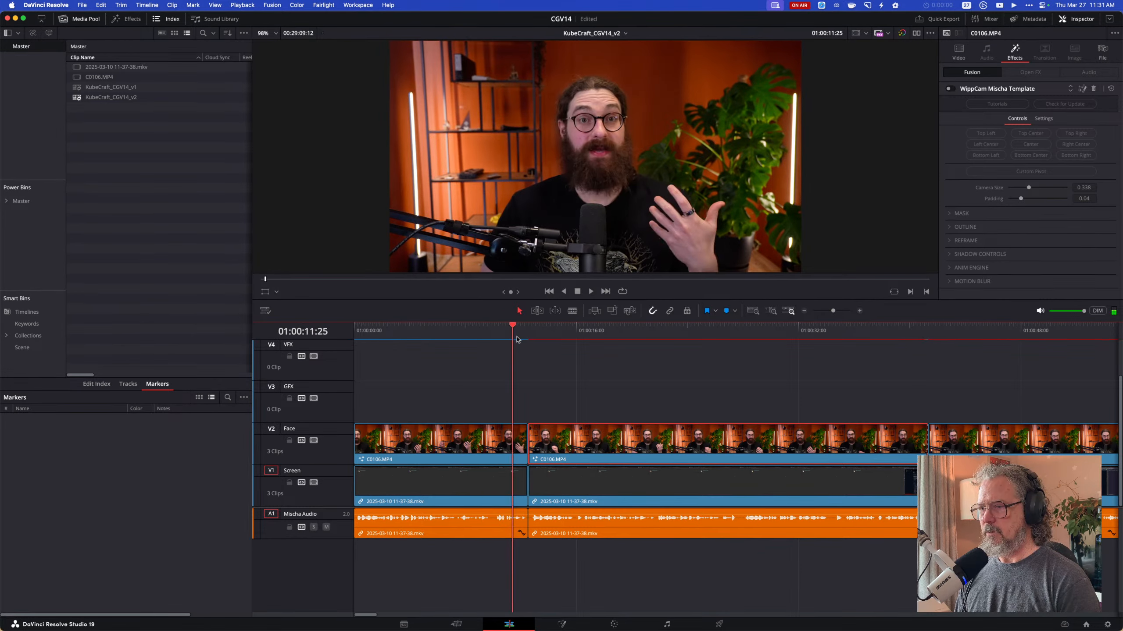
{"action": "key", "text": "space"}
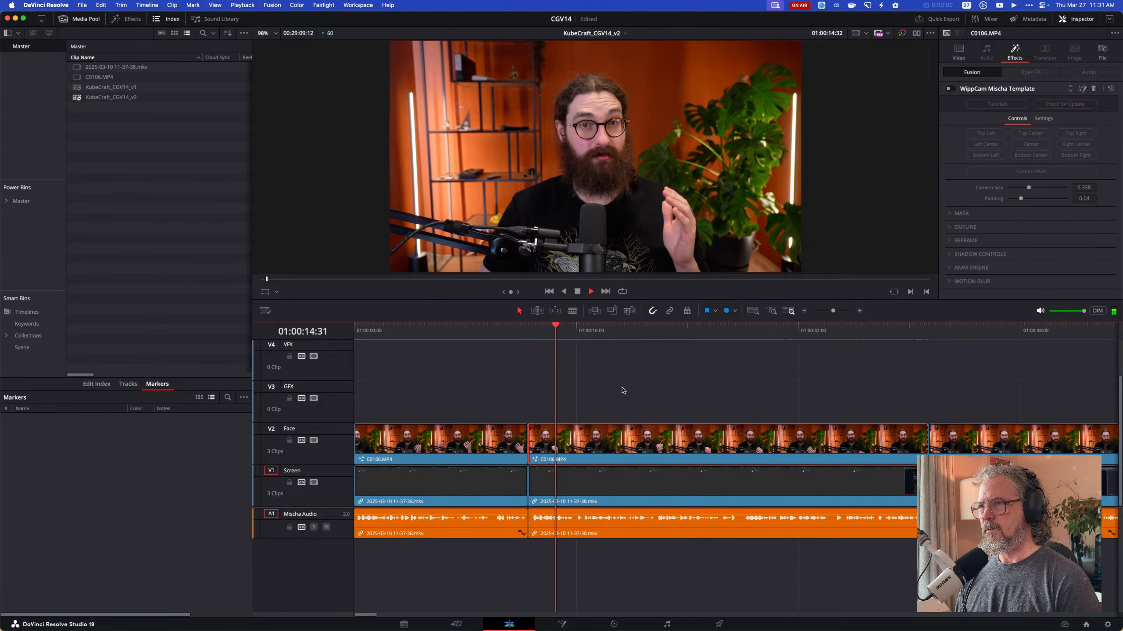
{"action": "key", "text": "space"}
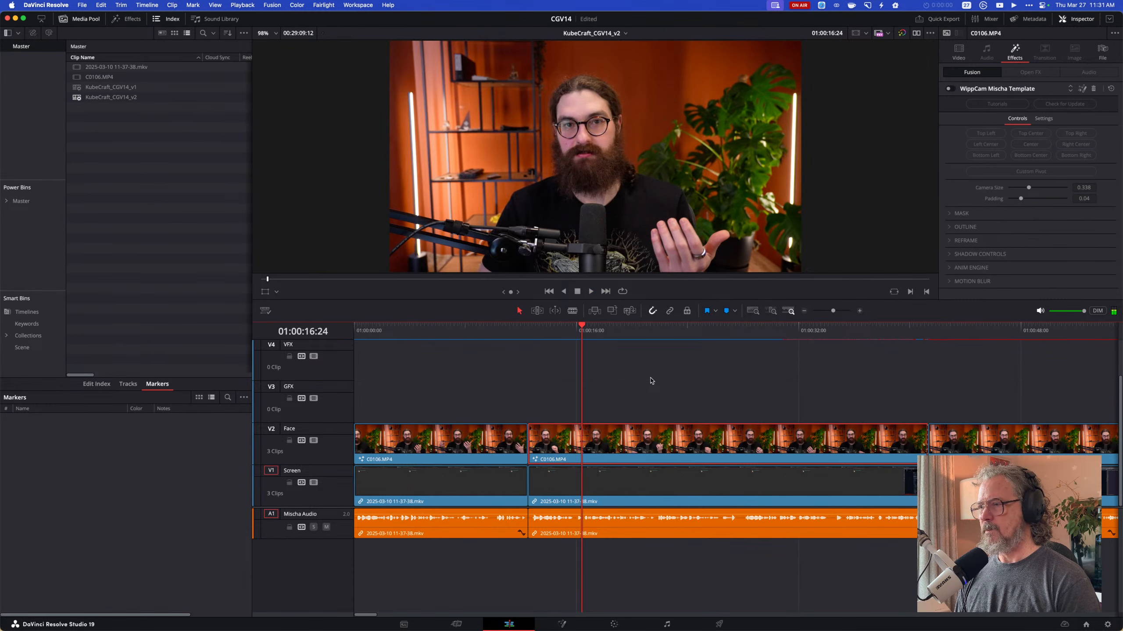
{"action": "left_click", "coordinate": [874, 332]}
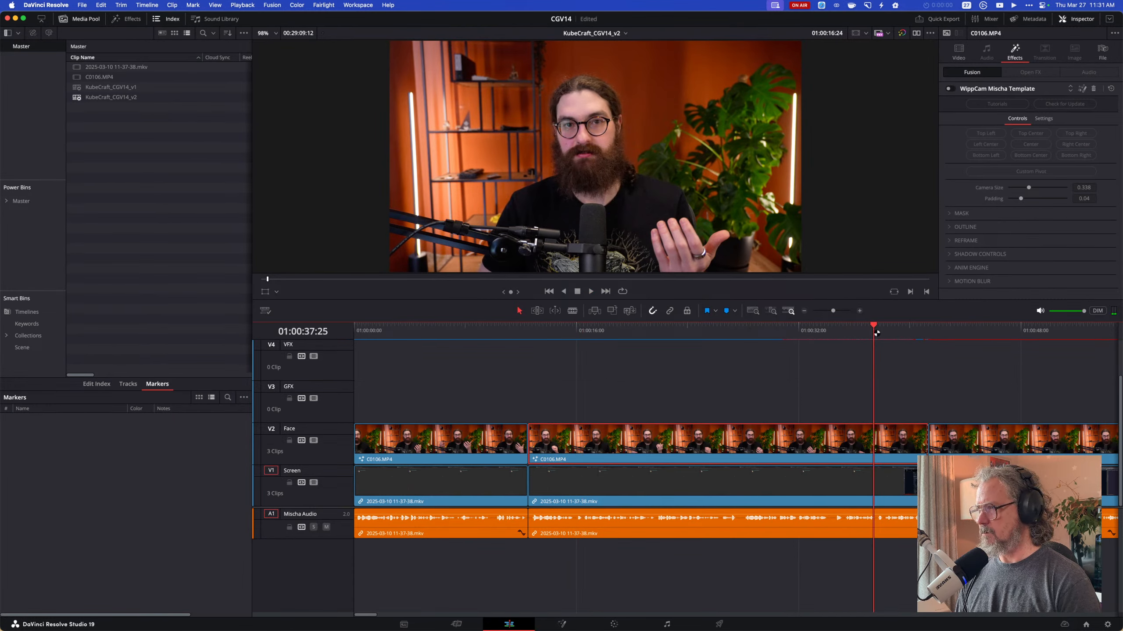
{"action": "key", "text": "space"}
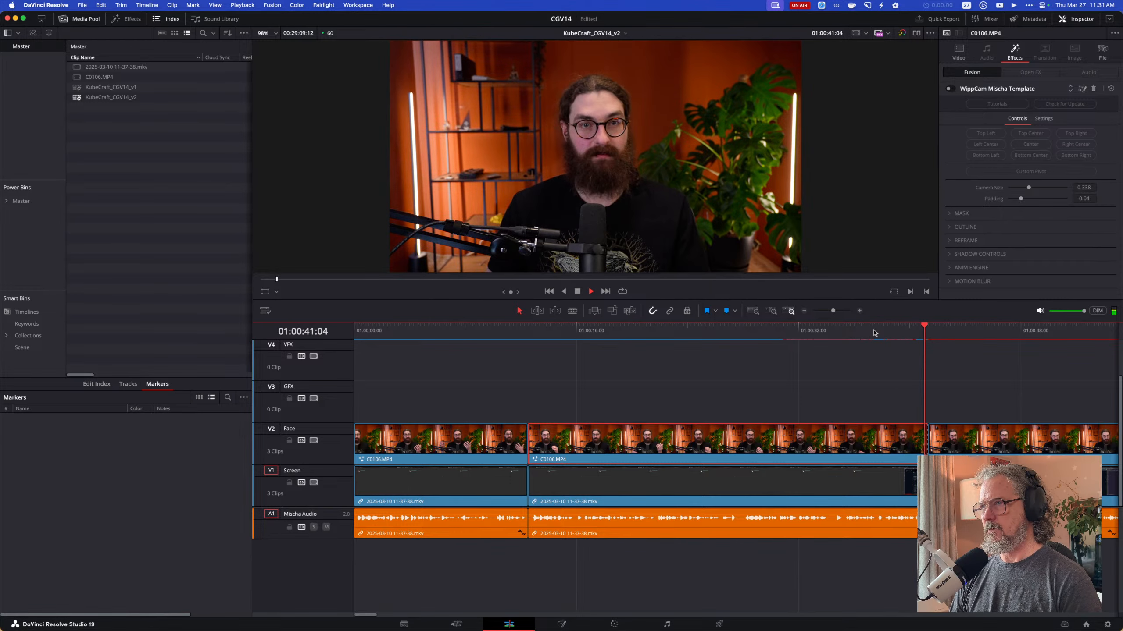
{"action": "key", "text": "space"}
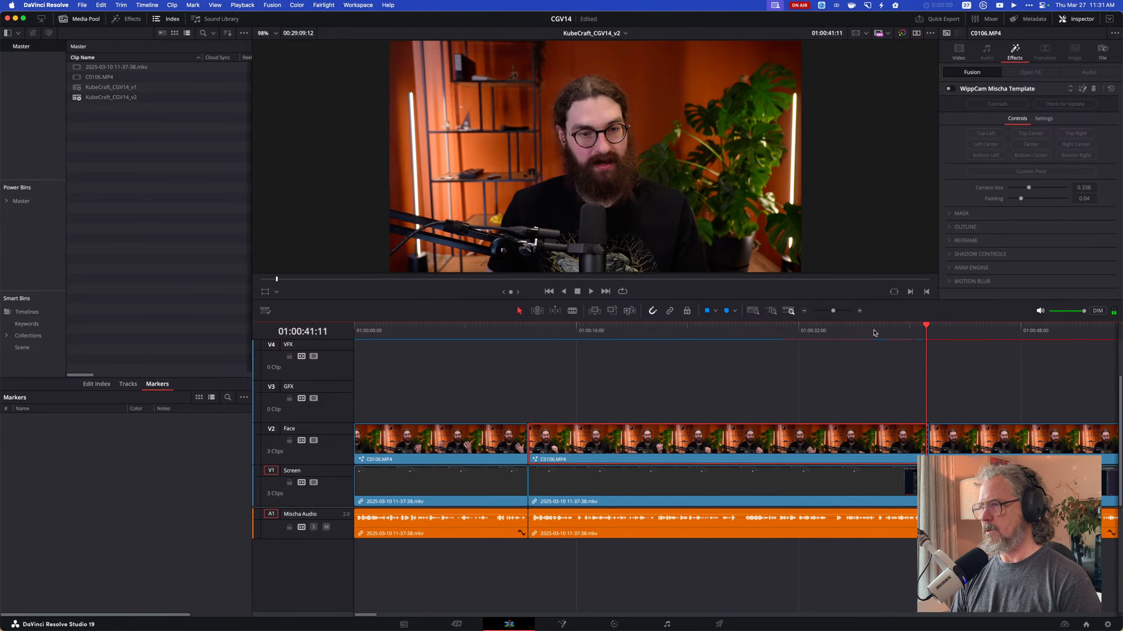
Add a timeline marker at the 01:00:41:20 cut, clear the in and out range, and name the marker Linkding.
{"action": "left_click", "coordinate": [928, 328]}
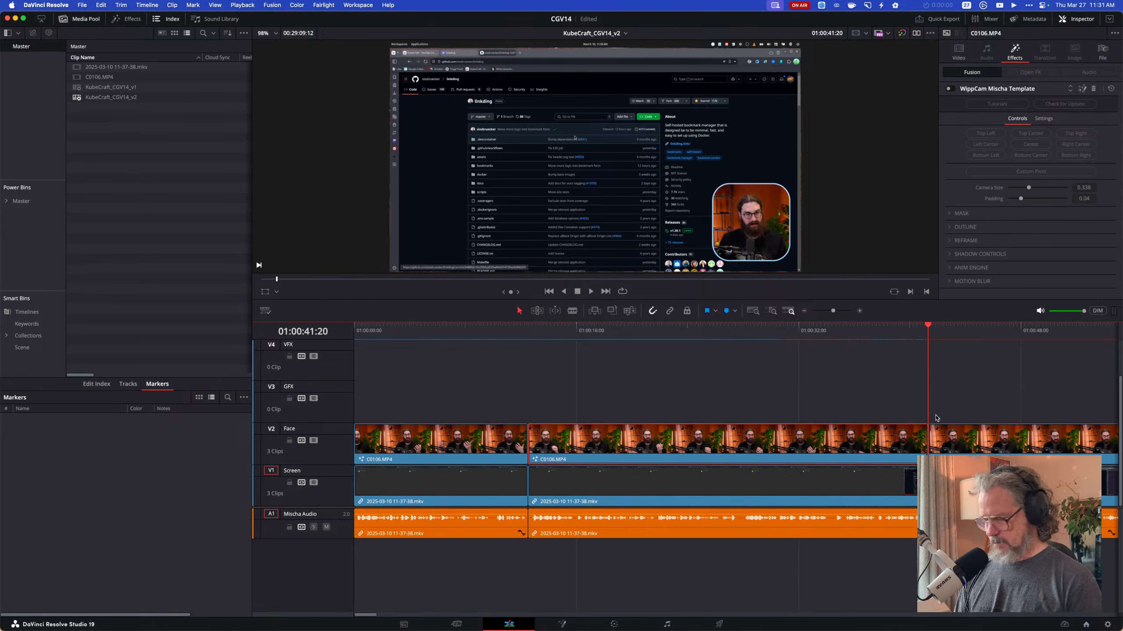
{"action": "key", "text": "m"}
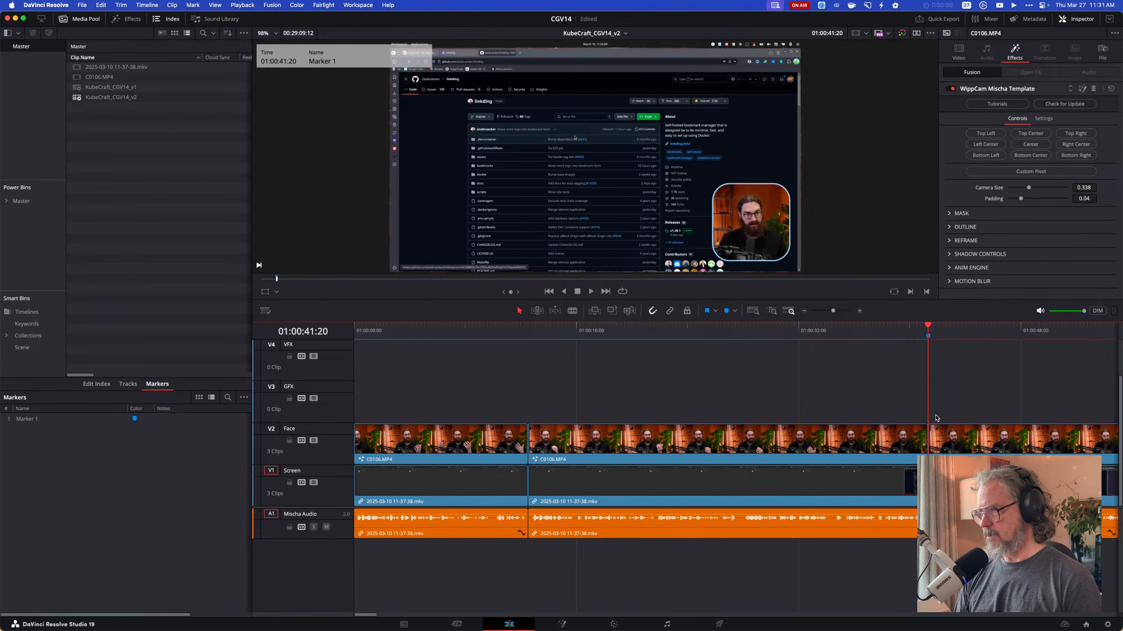
{"action": "key", "text": "space"}
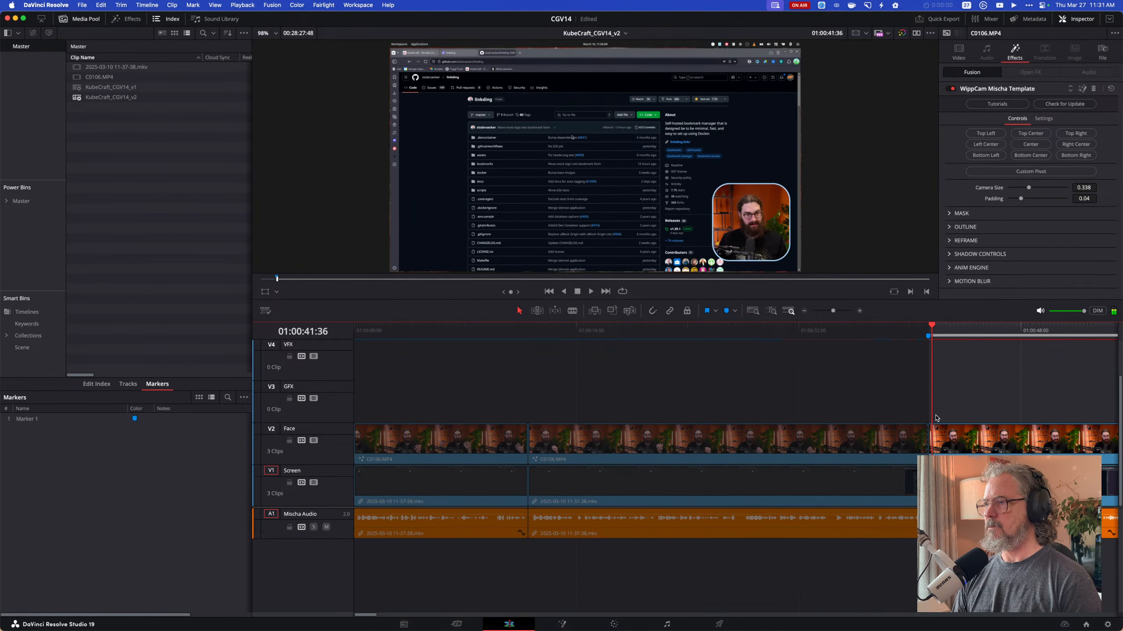
{"action": "key", "text": "alt+x"}
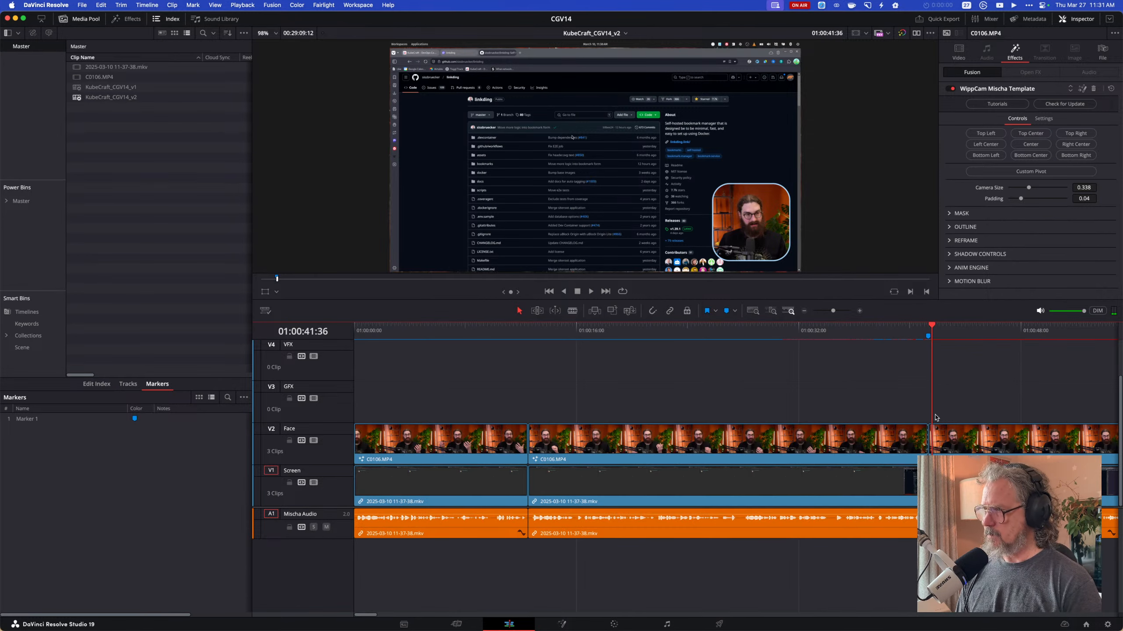
{"action": "double_click", "coordinate": [928, 336]}
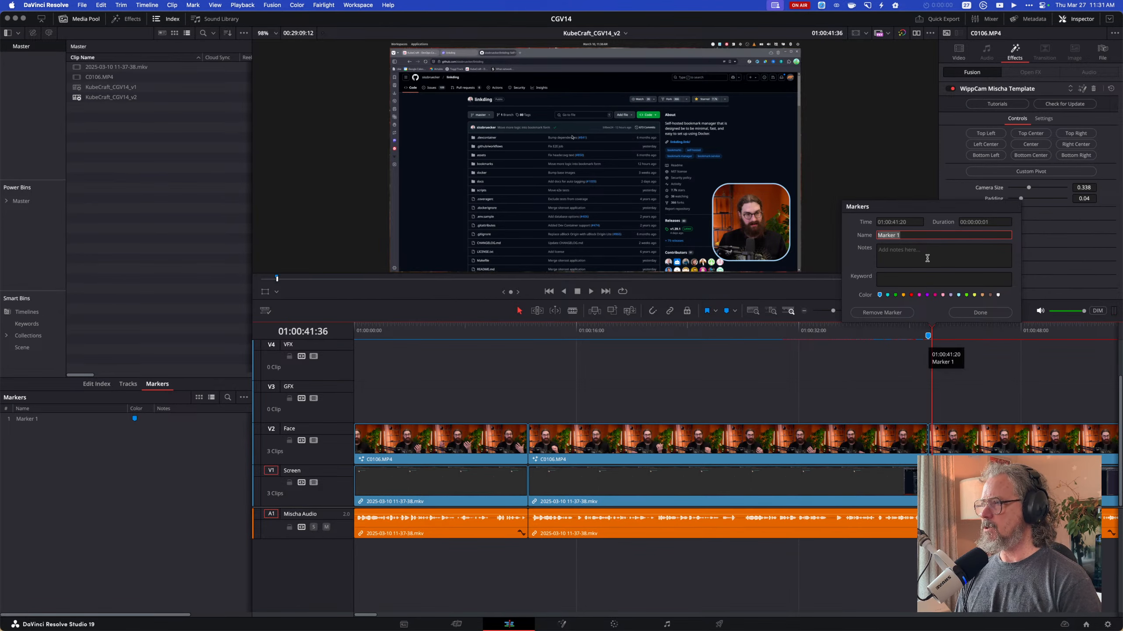
{"action": "type", "text": "Lnk"}
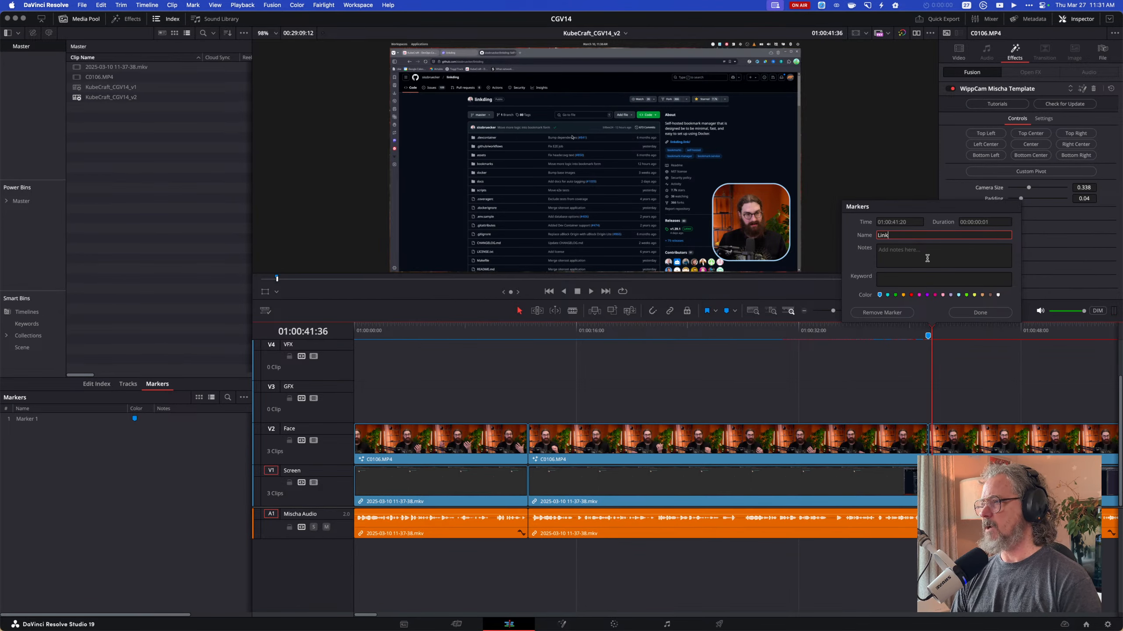
{"action": "left_click", "coordinate": [977, 313]}
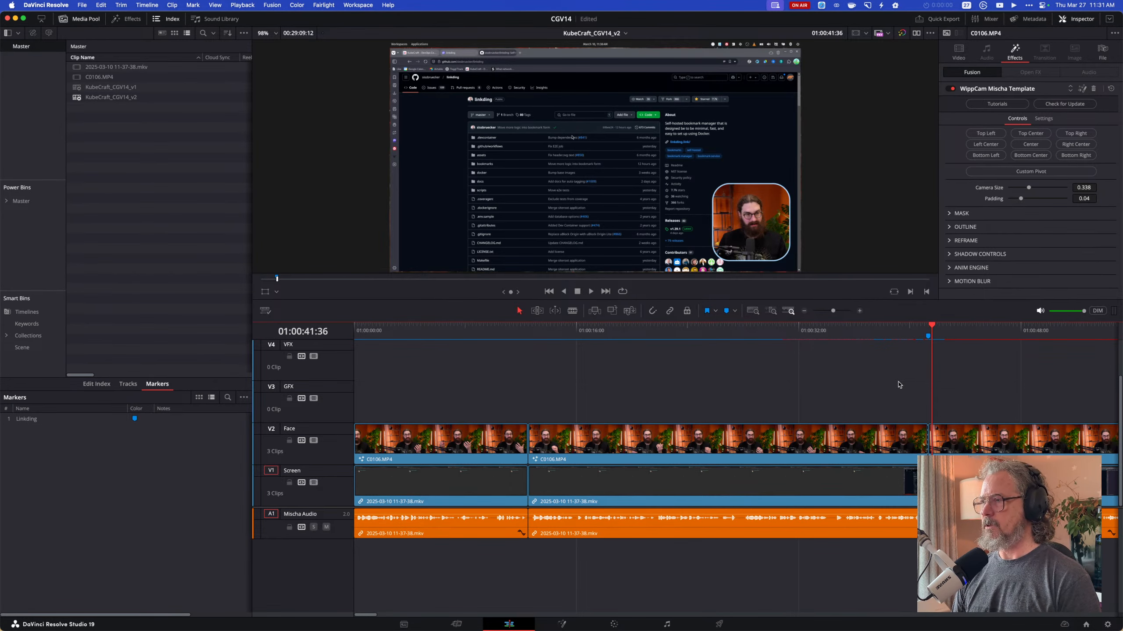
Play the Linkding section on to 01:01:07:51 to review it.
{"action": "key", "text": "space"}
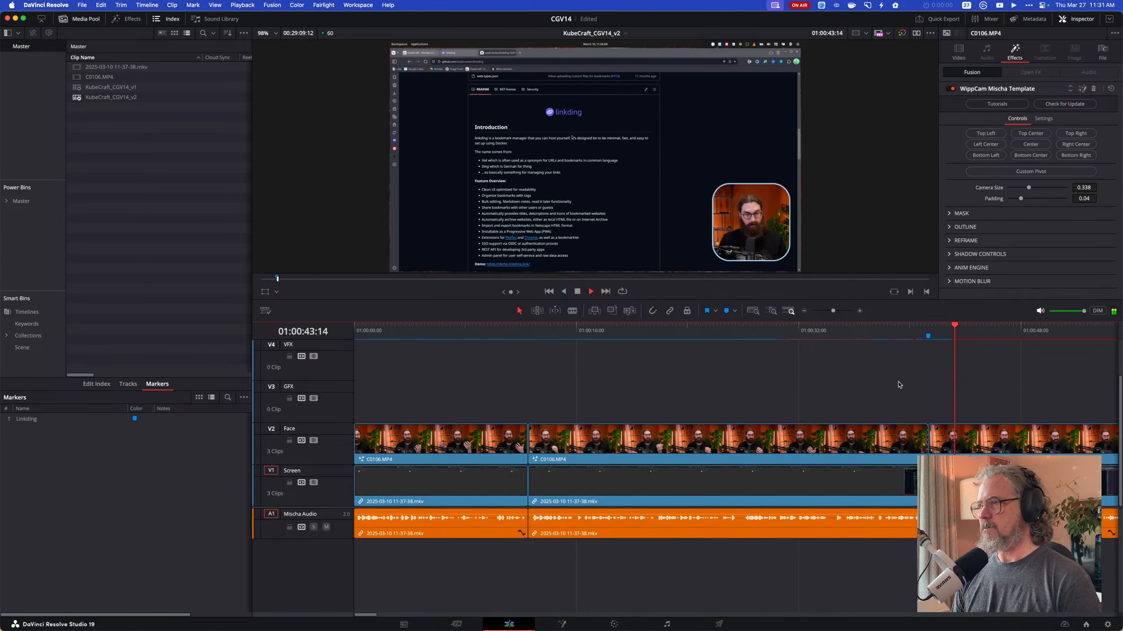
{"action": "key", "text": "super+minus"}
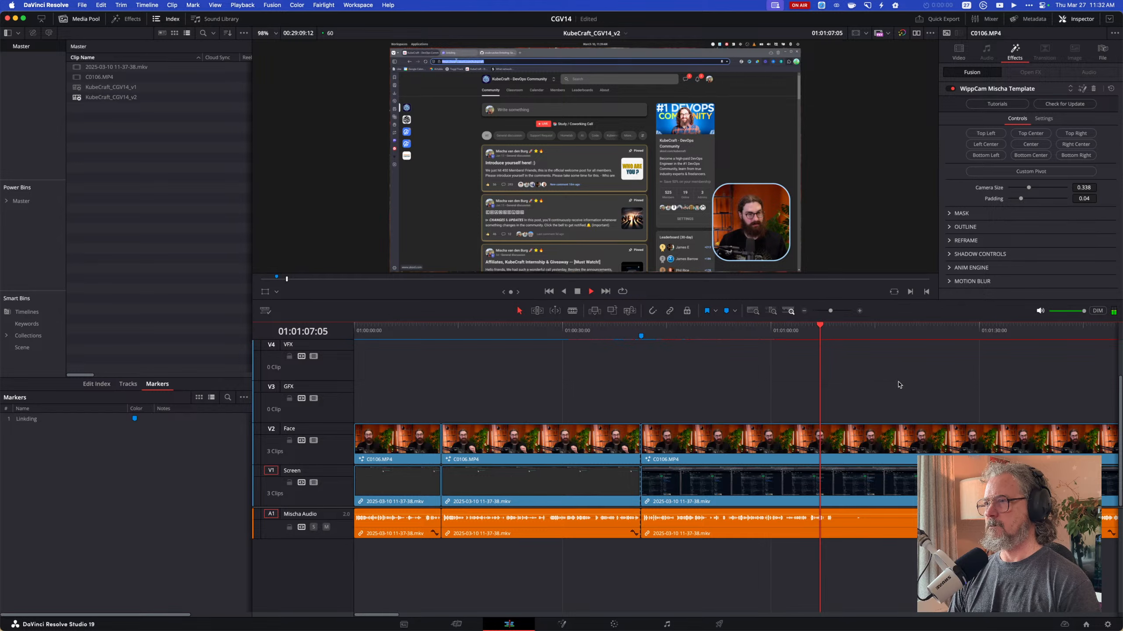
{"action": "key", "text": "space"}
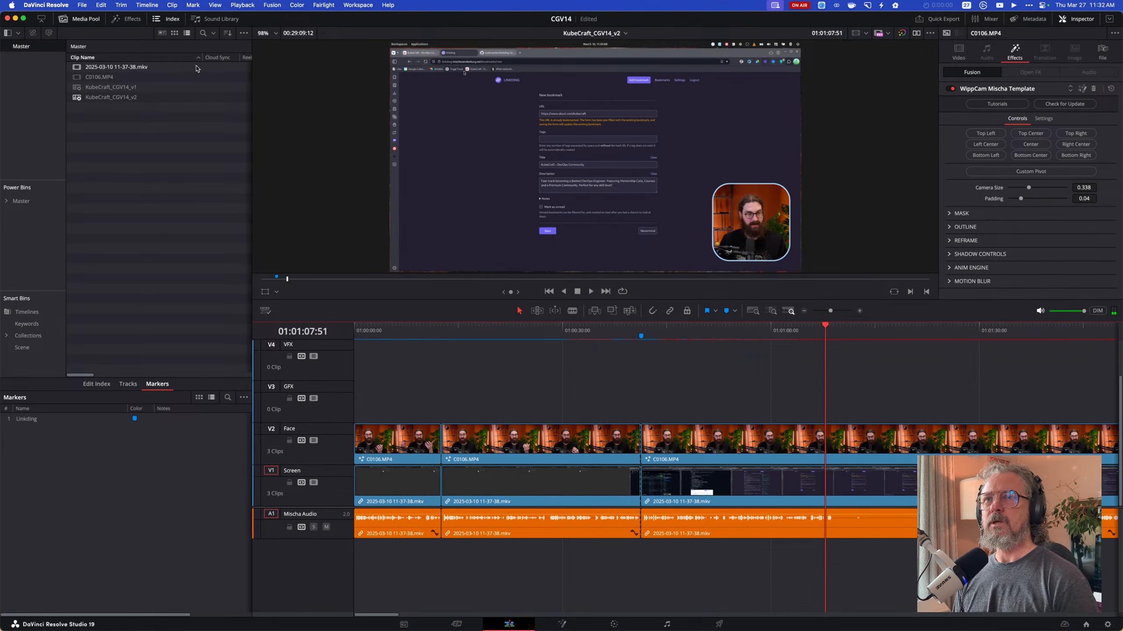
Set the timeline playback resolution to Full and play a few seconds of the Linkding section to judge it.
{"action": "left_click", "coordinate": [242, 5]}
{"action": "mouse_move", "coordinate": [327, 42]}
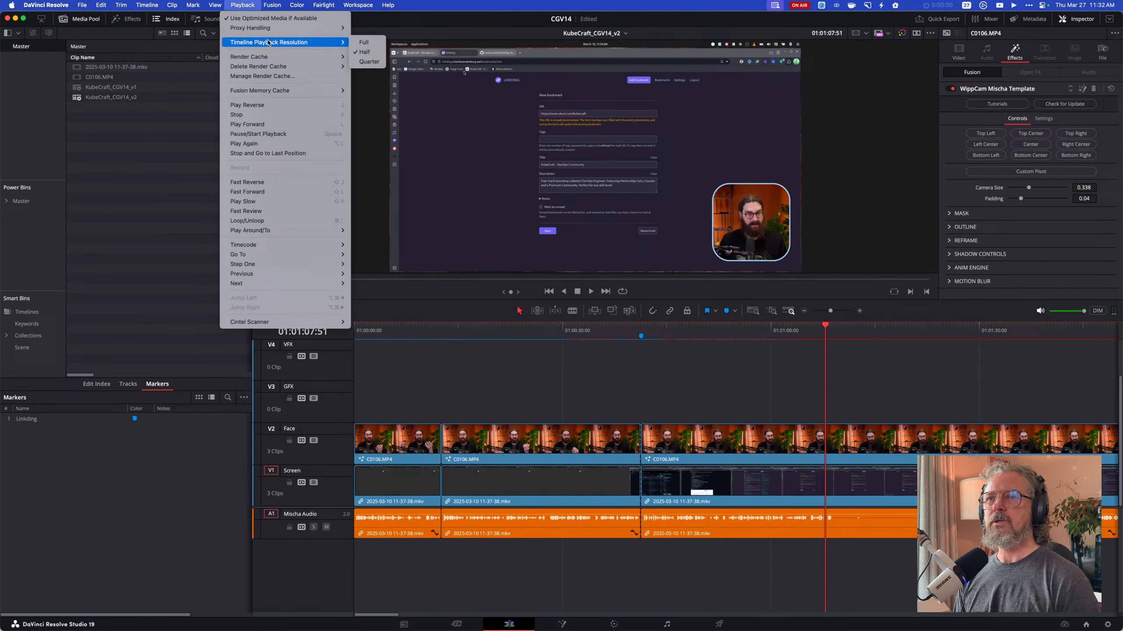
{"action": "left_click", "coordinate": [363, 43]}
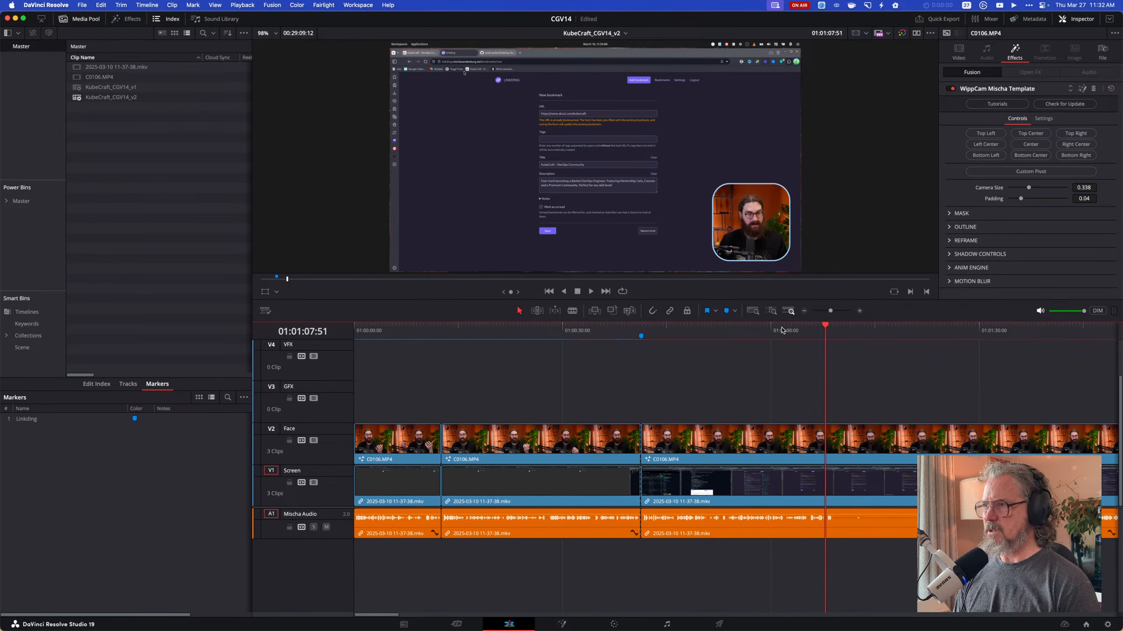
{"action": "left_click", "coordinate": [1065, 625]}
{"action": "left_click", "coordinate": [1065, 625]}
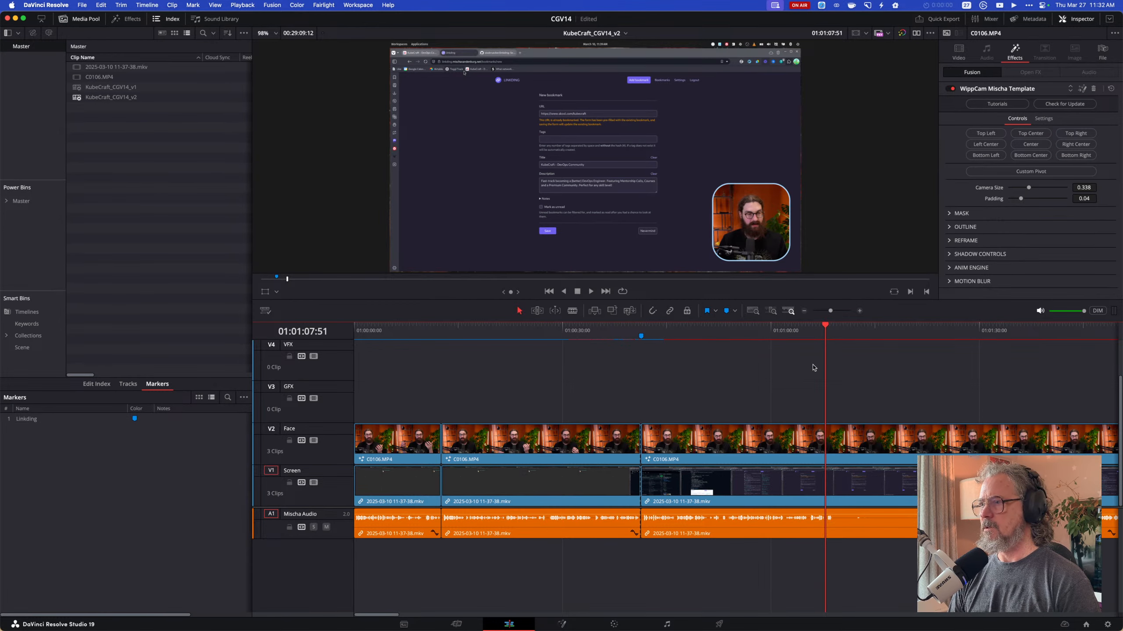
{"action": "key", "text": "space"}
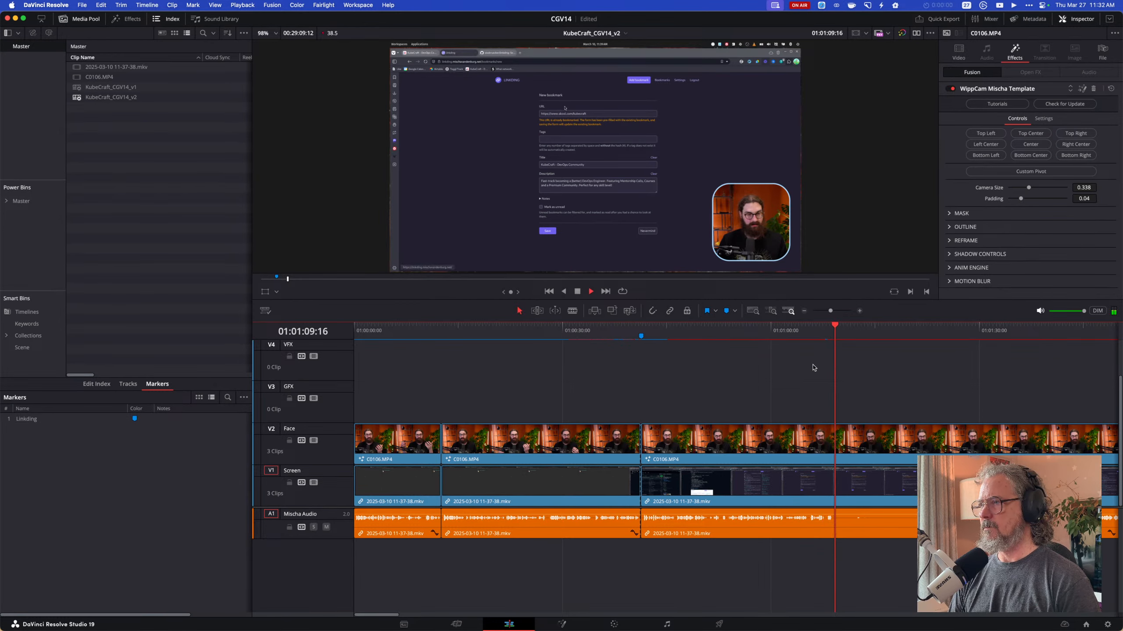
{"action": "key", "text": "space"}
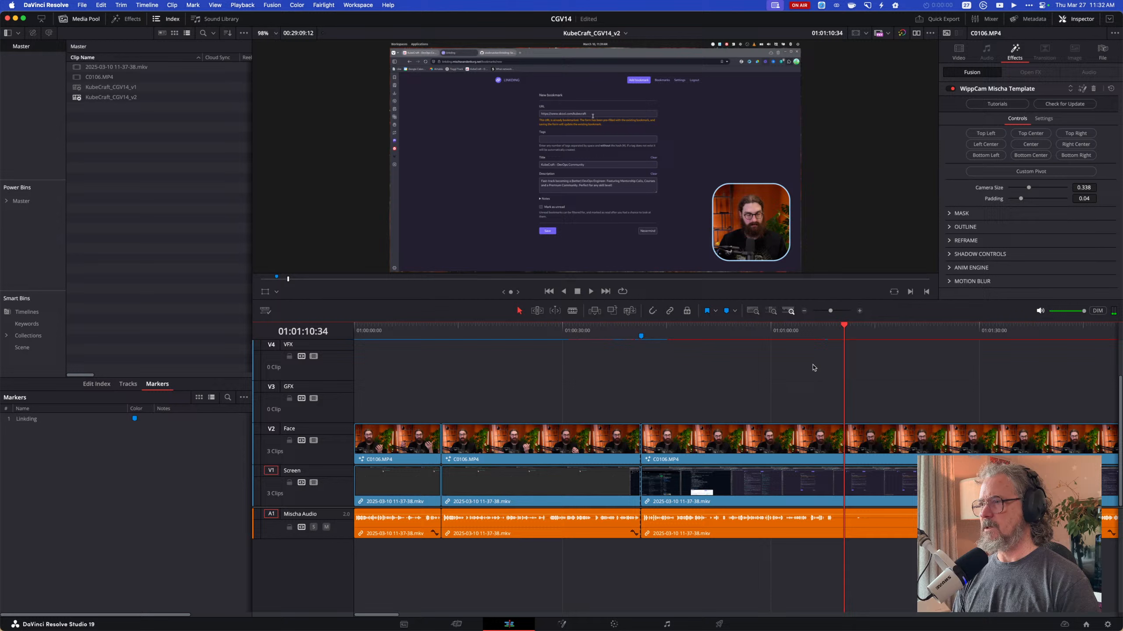
Lower the timeline playback resolution, trying Half and settling on Quarter.
{"action": "left_click", "coordinate": [250, 4]}
{"action": "mouse_move", "coordinate": [333, 43]}
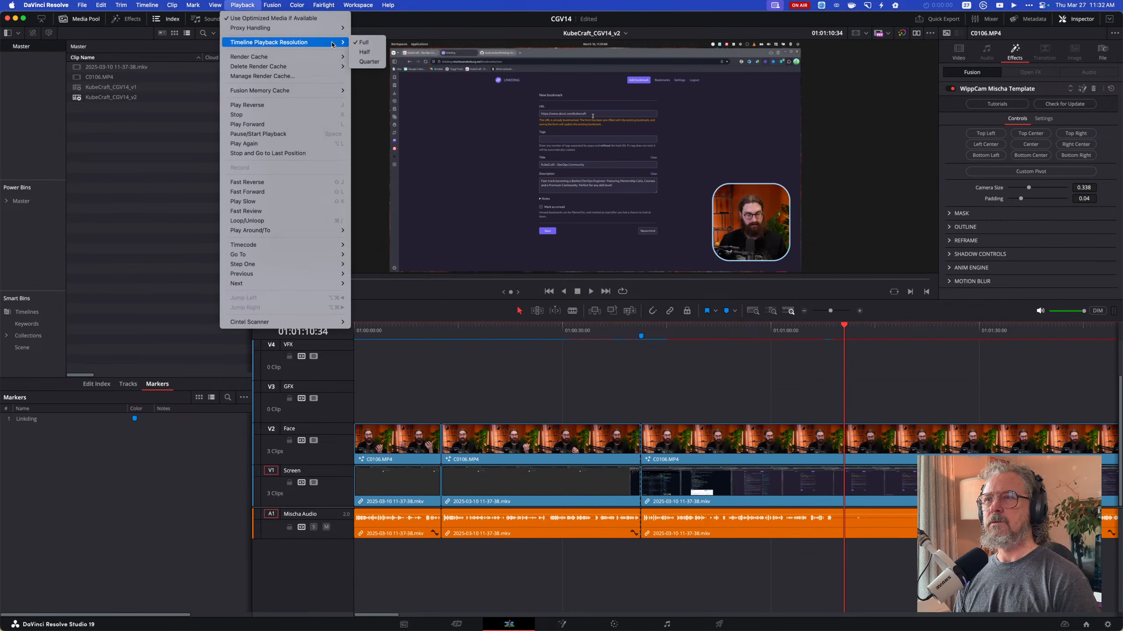
{"action": "left_click", "coordinate": [373, 53]}
{"action": "left_click", "coordinate": [256, 4]}
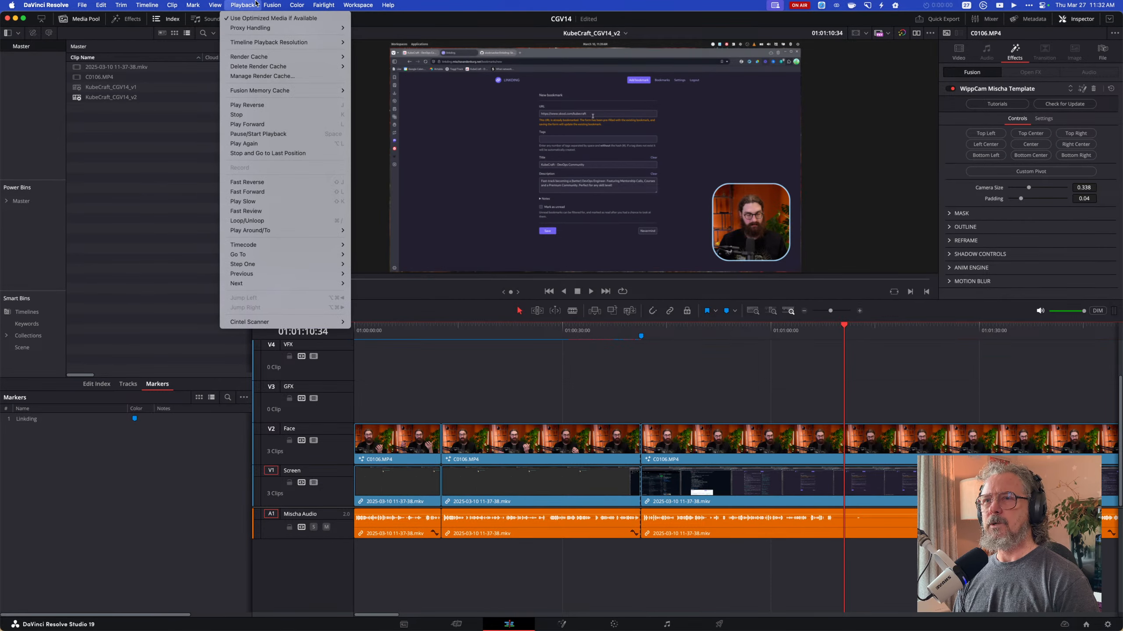
{"action": "mouse_move", "coordinate": [334, 43]}
{"action": "left_click", "coordinate": [368, 61]}
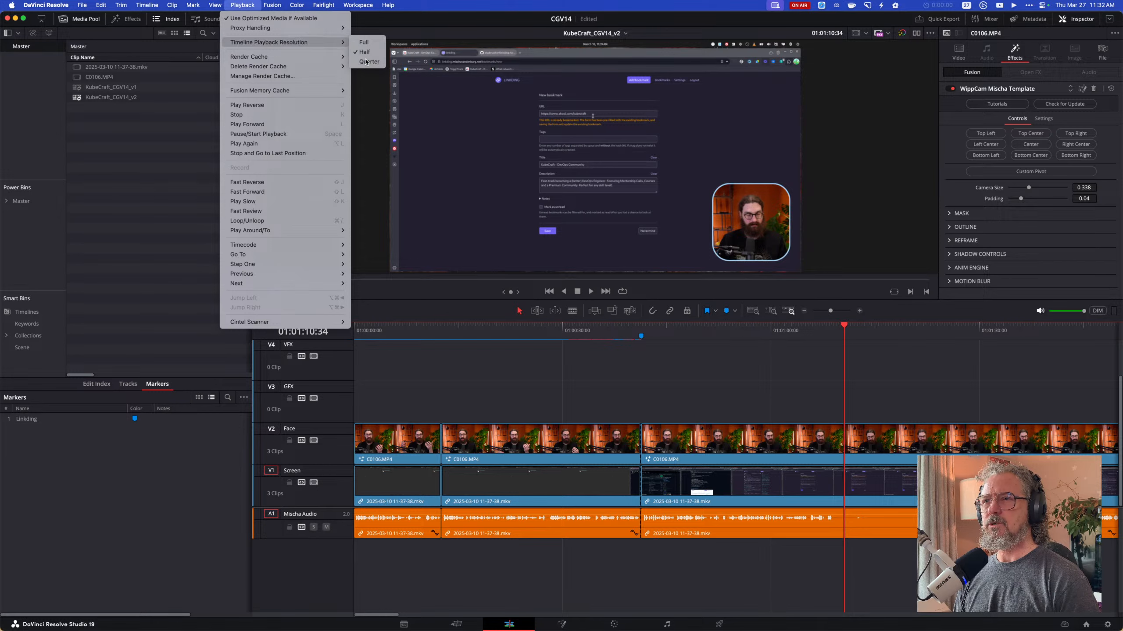
Play the Linkding section from 01:01:05:59 to 01:01:20:19 to check it at the reduced playback resolution.
{"action": "left_click", "coordinate": [812, 328]}
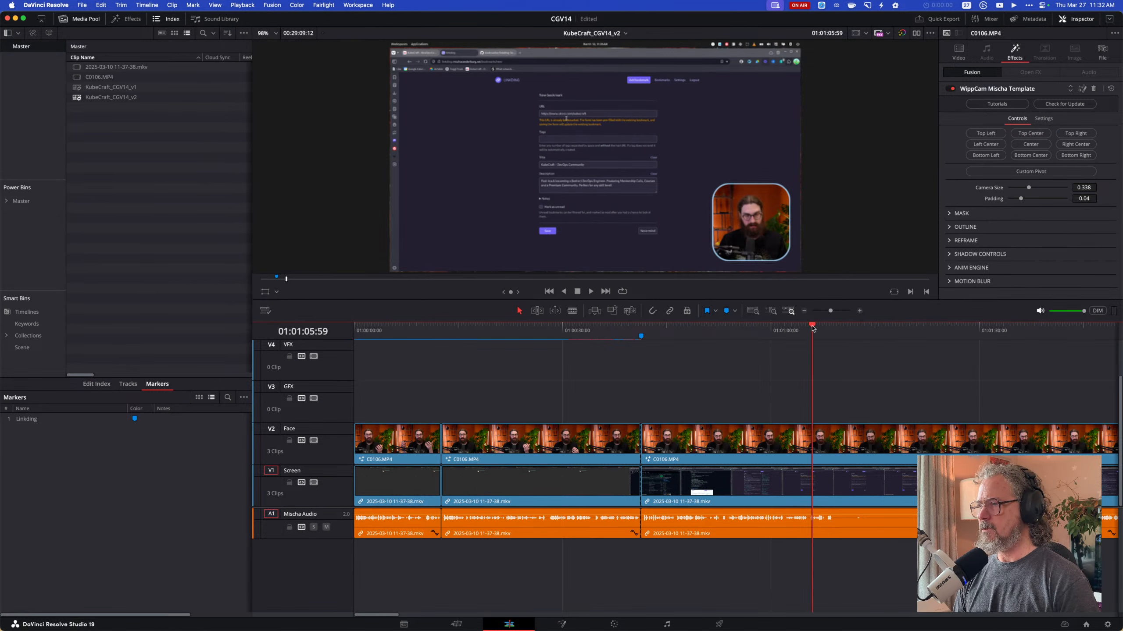
{"action": "key", "text": "space"}
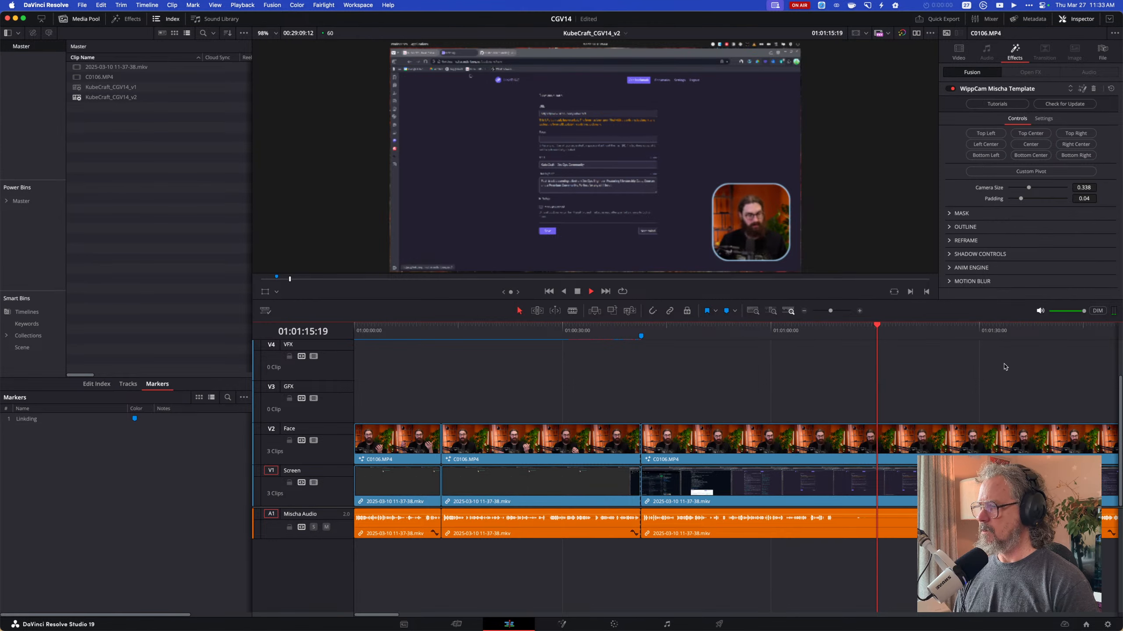
{"action": "scroll", "coordinate": [1038, 363], "scroll_direction": "right", "scroll_amount": 8}
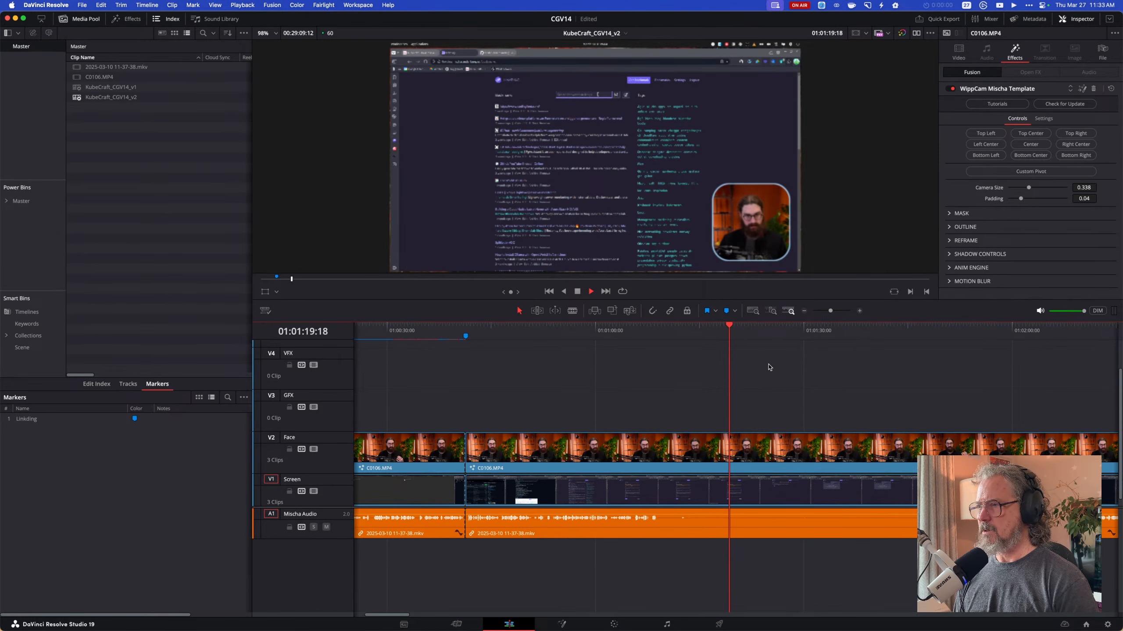
{"action": "key", "text": "space"}
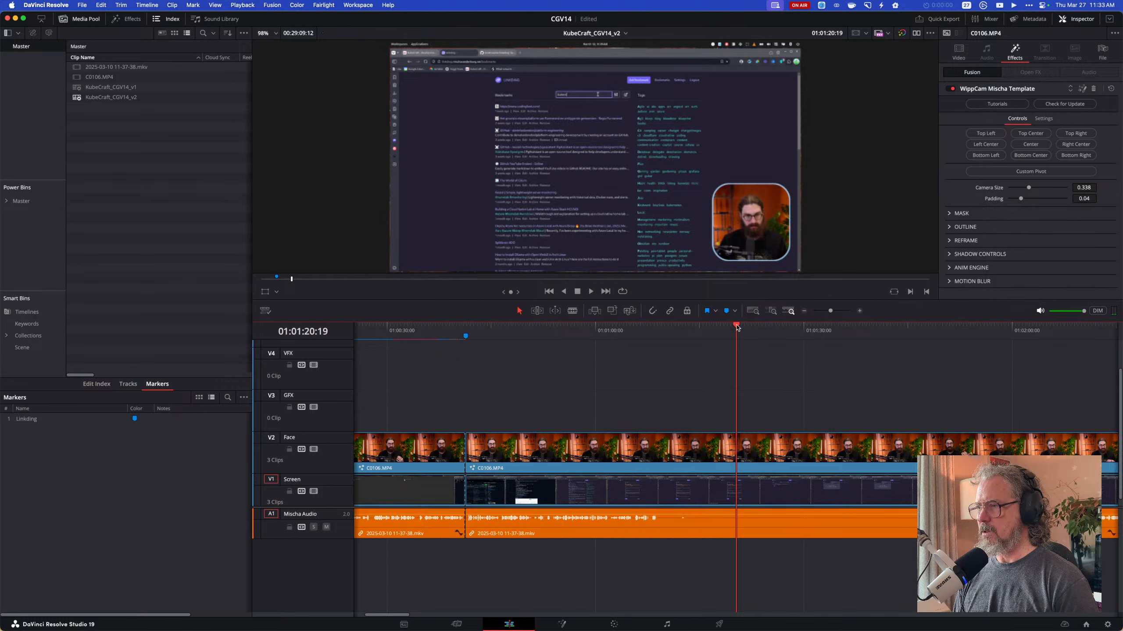
Find the end of the usable Linkding passage by playing it and split all tracks at 01:01:09:52.
{"action": "left_click_drag", "start_coordinate": [737, 327], "coordinate": [639, 336]}
{"action": "key", "text": "space"}
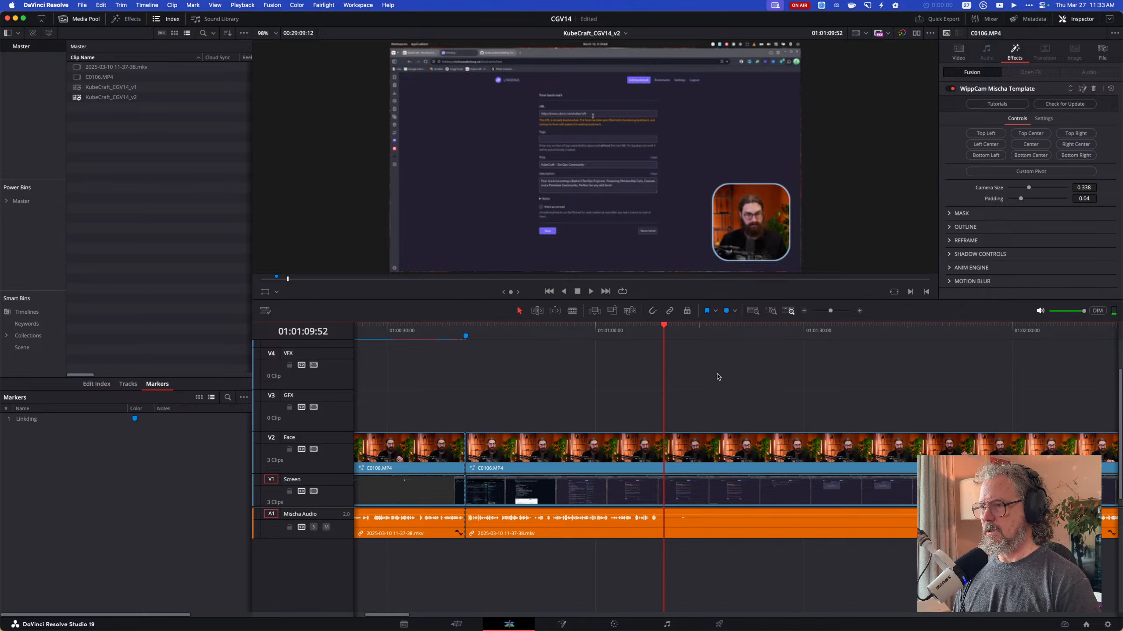
{"action": "key", "text": "super+b"}
Ripple delete the section between 01:01:09:52 and 01:01:46:02 on all tracks, closing the gap.
{"action": "left_click", "coordinate": [909, 328]}
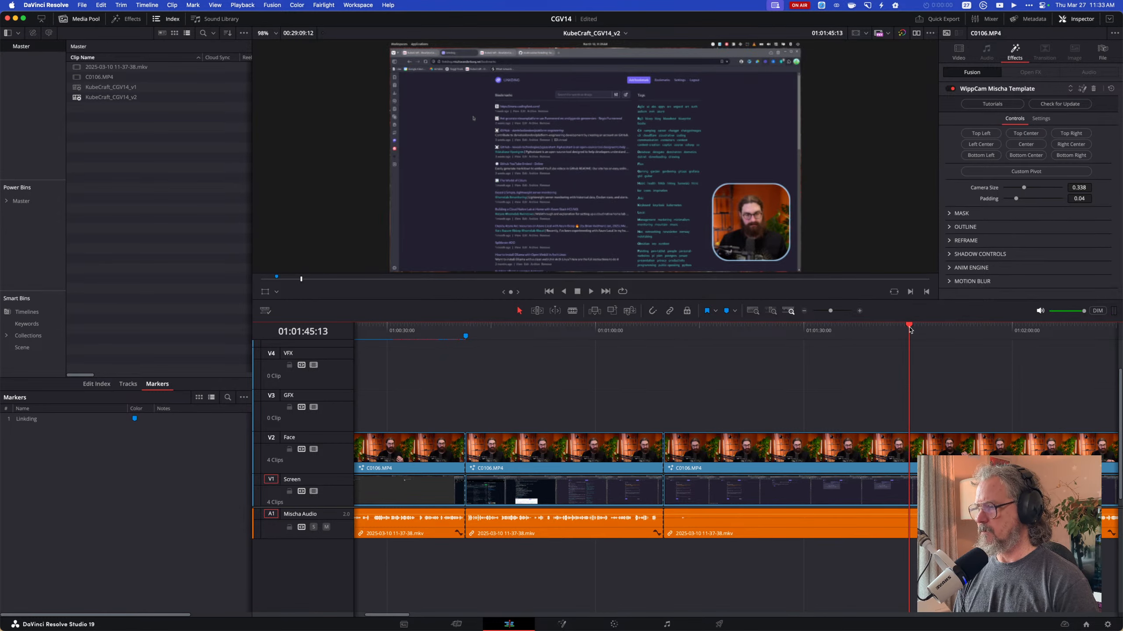
{"action": "key", "text": "space"}
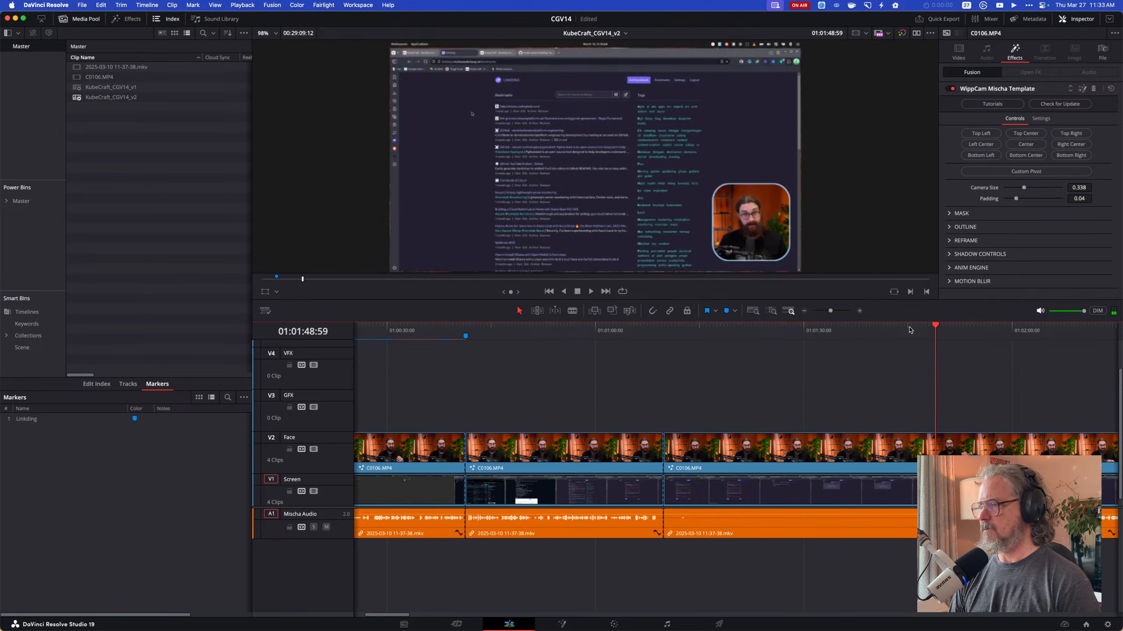
{"action": "key", "text": "space"}
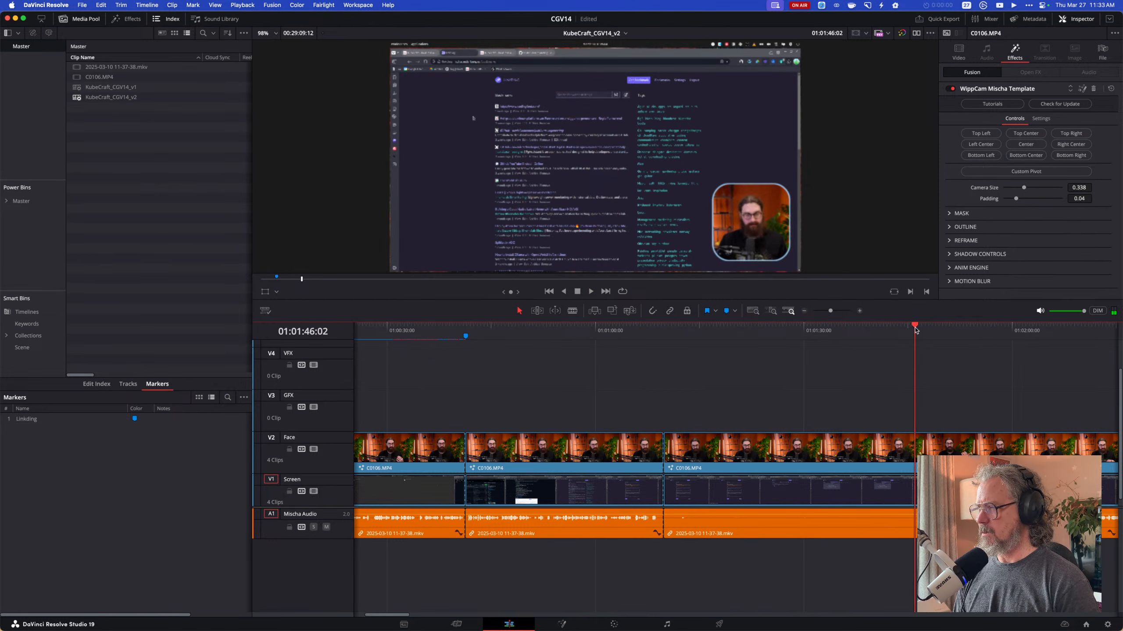
{"action": "key", "text": "Up"}
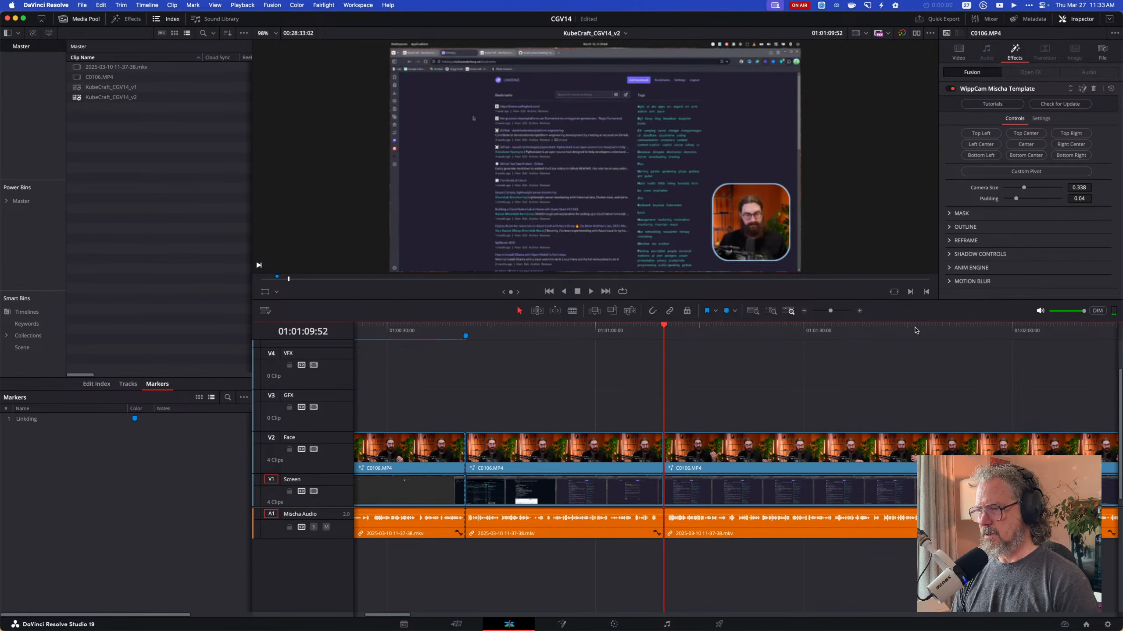
Review the new cut by playing from the Linkding marker to 01:00:50:54 and then on from 01:01:10:06.
{"action": "key", "text": "j"}
{"action": "key", "text": "j"}
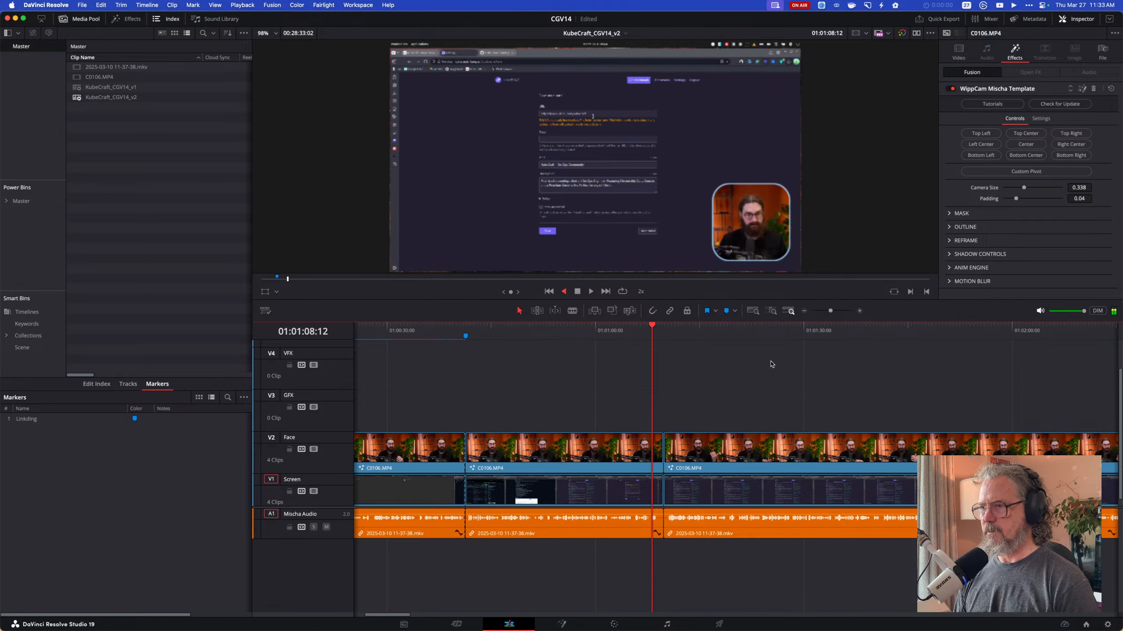
{"action": "key", "text": "space"}
{"action": "left_click", "coordinate": [464, 331]}
{"action": "key", "text": "space"}
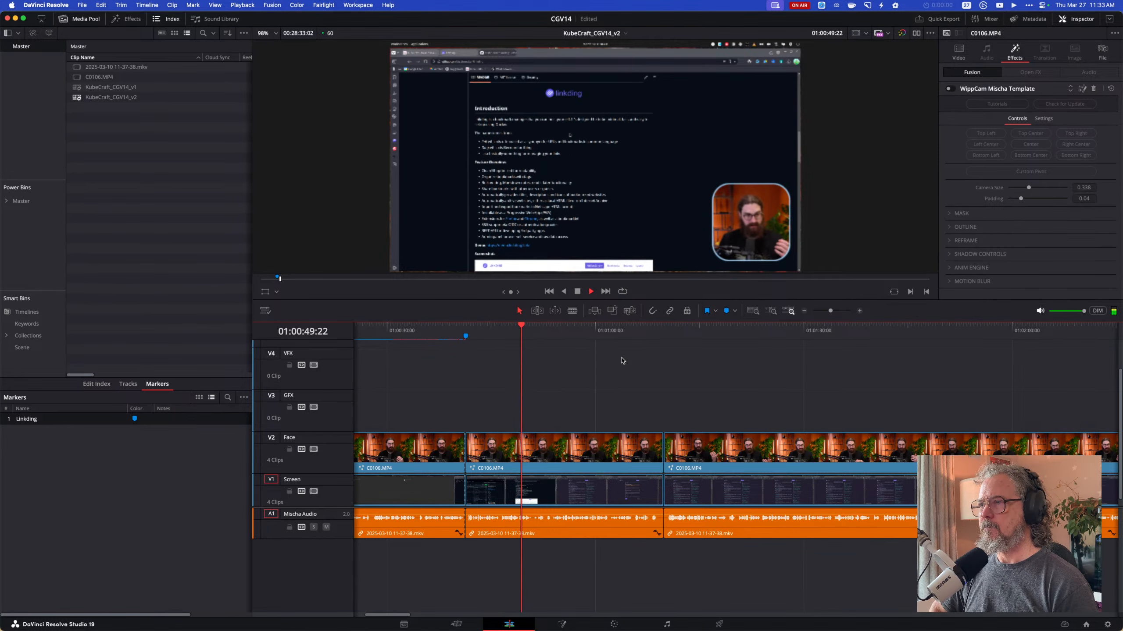
{"action": "key", "text": "space"}
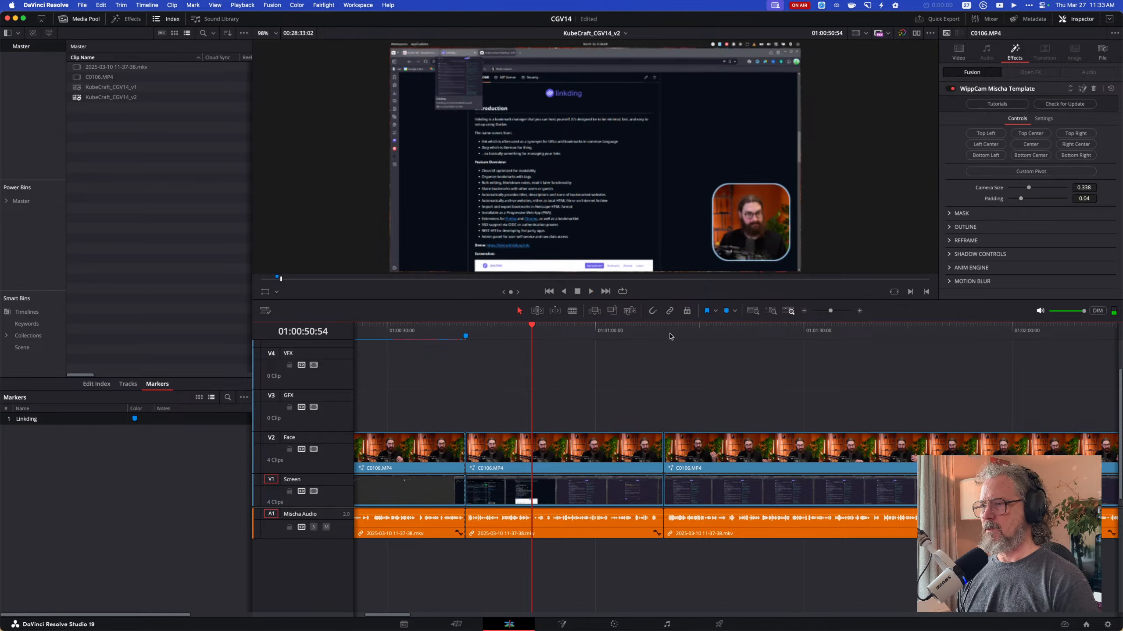
{"action": "left_click", "coordinate": [665, 328]}
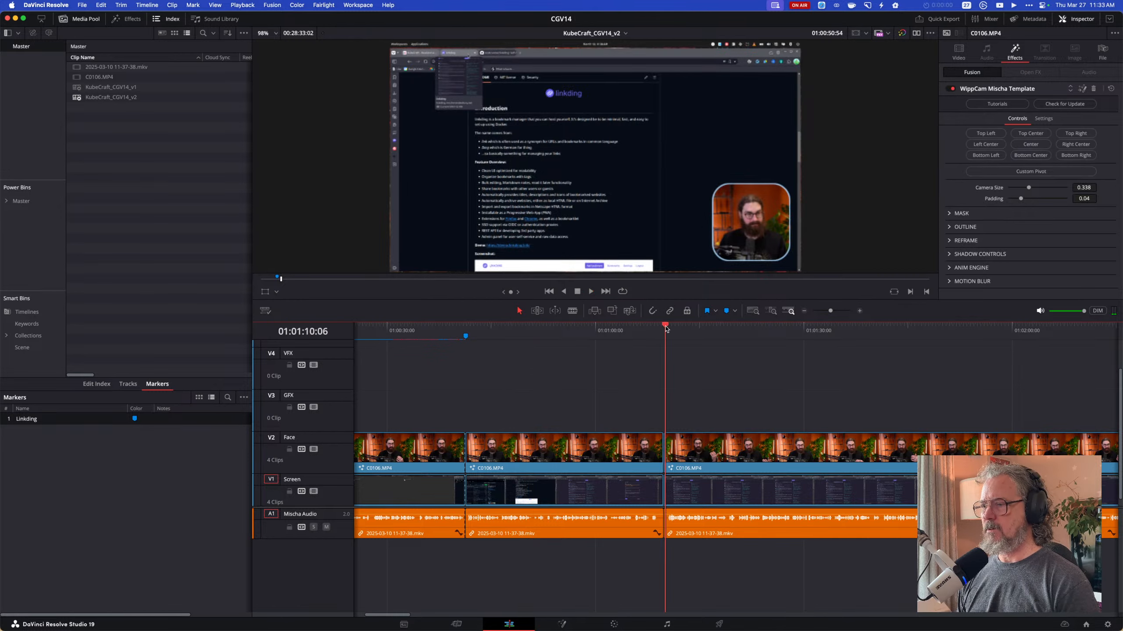
{"action": "key", "text": "space"}
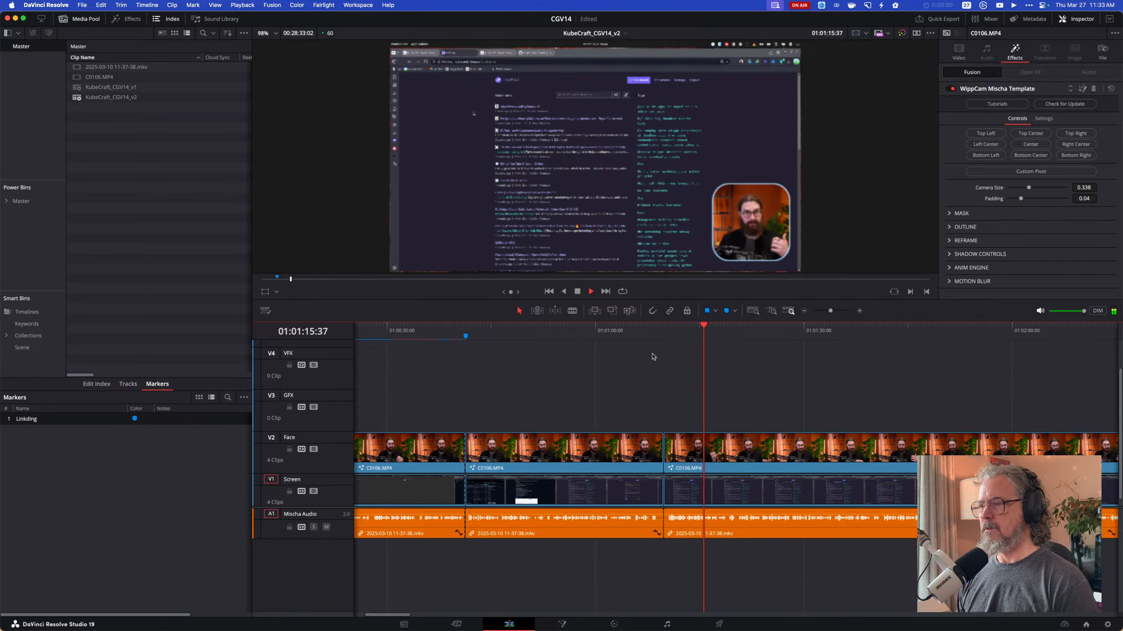
Play the start of the Linkding section from just before its marker and split all tracks at 01:00:46:21.
{"action": "left_click", "coordinate": [452, 330]}
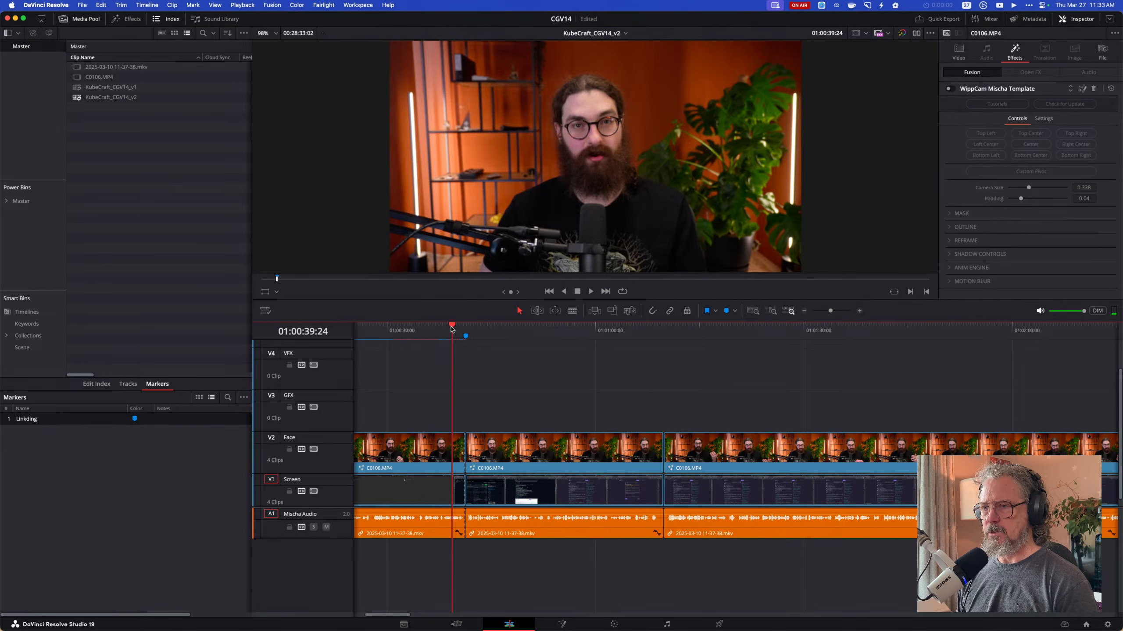
{"action": "left_click_drag", "start_coordinate": [452, 328], "coordinate": [444, 328]}
{"action": "key", "text": "space"}
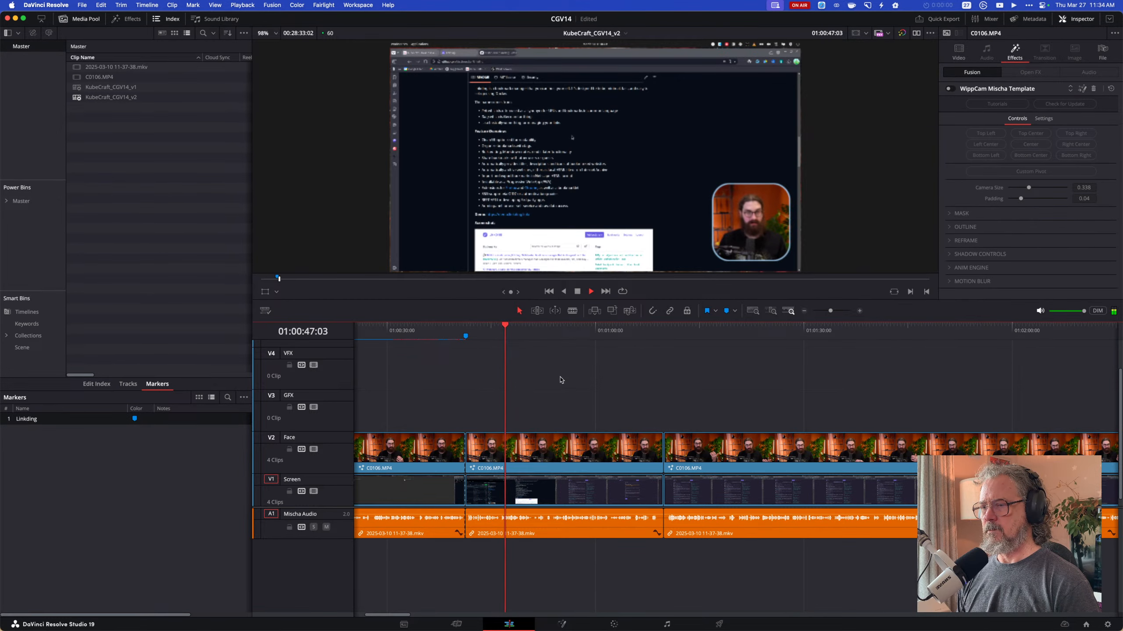
{"action": "key", "text": "space"}
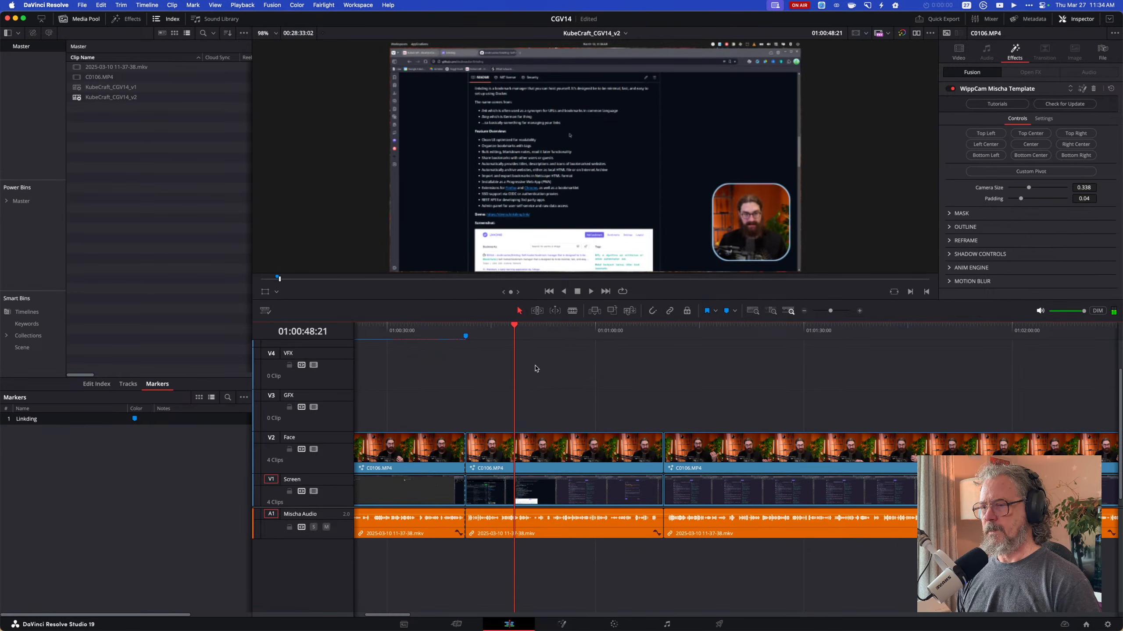
{"action": "mouse_move", "coordinate": [515, 330]}
{"action": "left_mouse_down"}
{"action": "mouse_move", "coordinate": [472, 331]}
{"action": "mouse_move", "coordinate": [501, 332]}
{"action": "left_mouse_up"}
{"action": "key", "text": "super+b"}
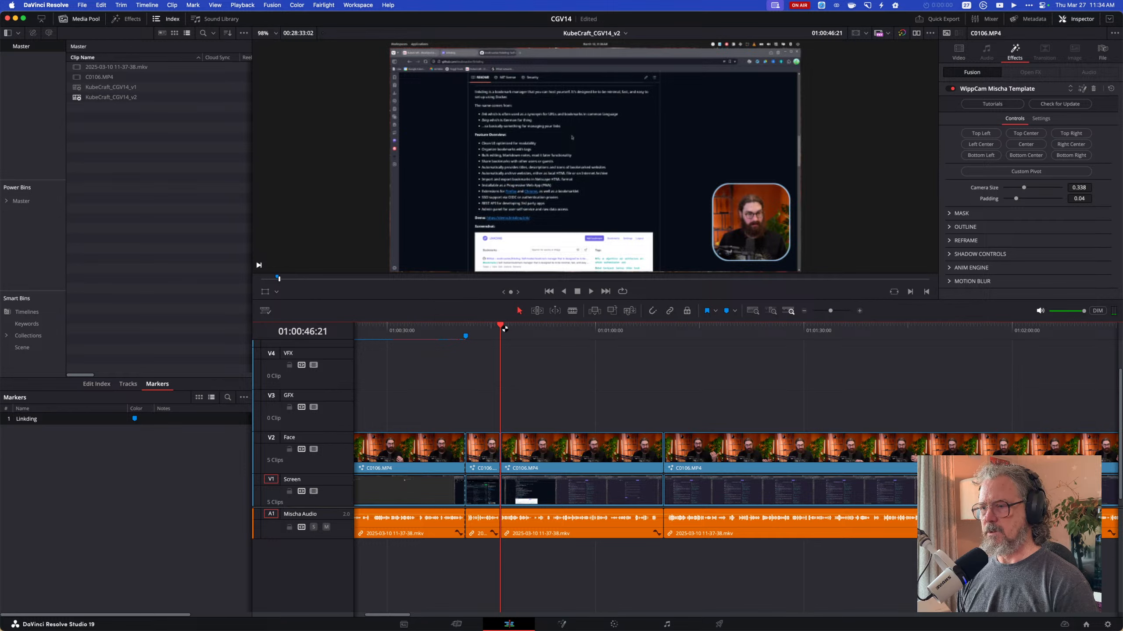
Play the short clip at the Linkding marker, then the footage from 01:01:10:10 to 01:01:44:02.
{"action": "left_click", "coordinate": [461, 329]}
{"action": "key", "text": "space"}
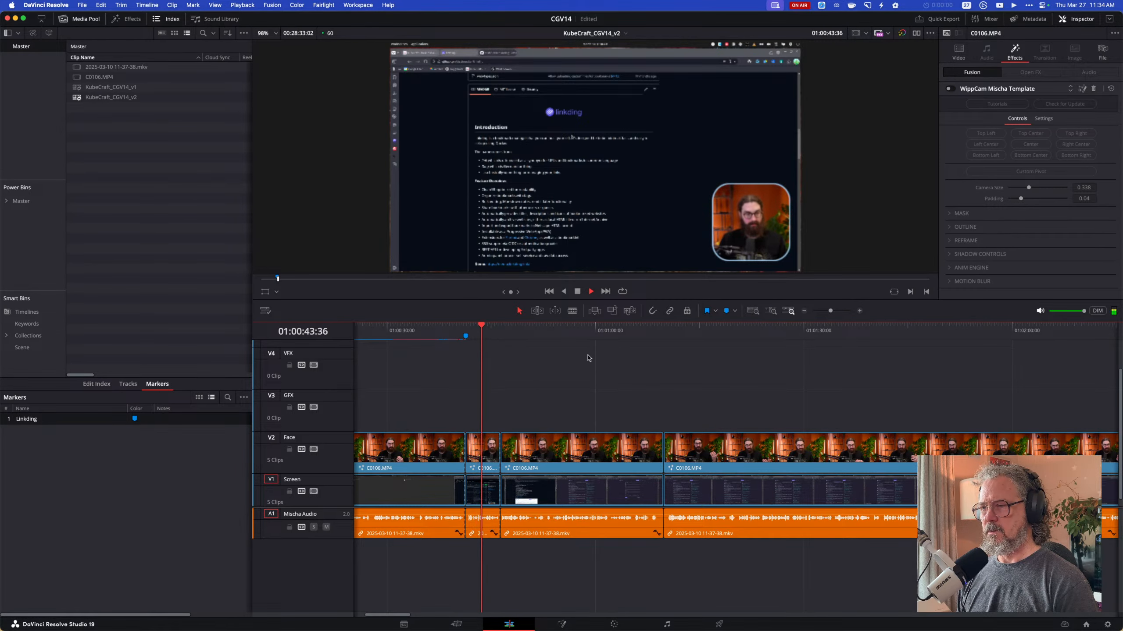
{"action": "key", "text": "space"}
{"action": "left_click", "coordinate": [669, 328]}
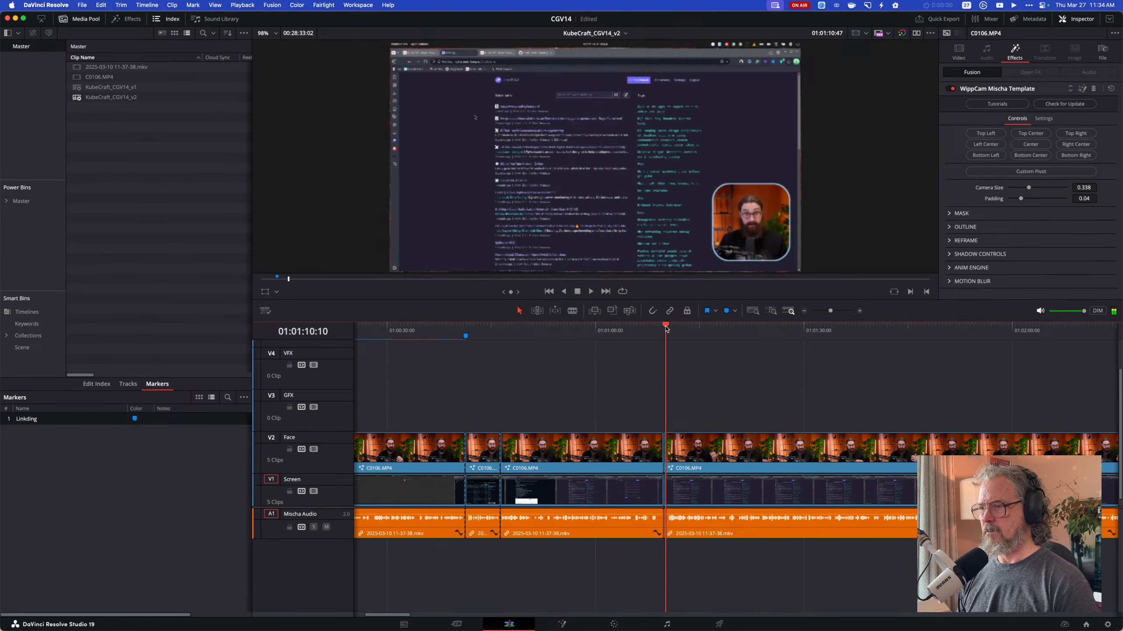
{"action": "key", "text": "space"}
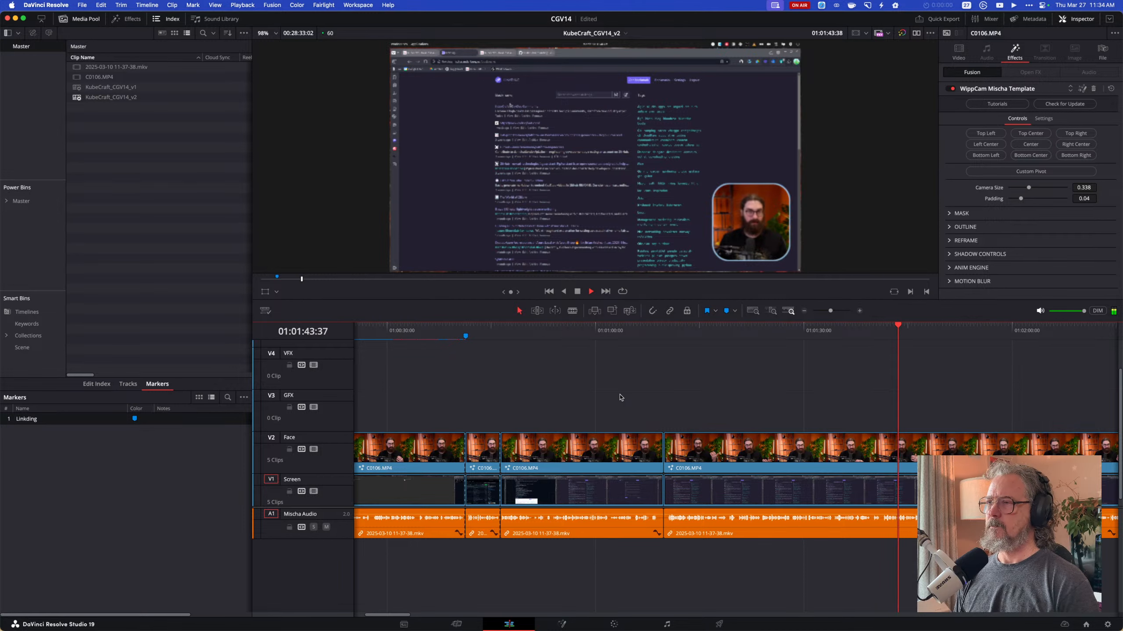
{"action": "key", "text": "space"}
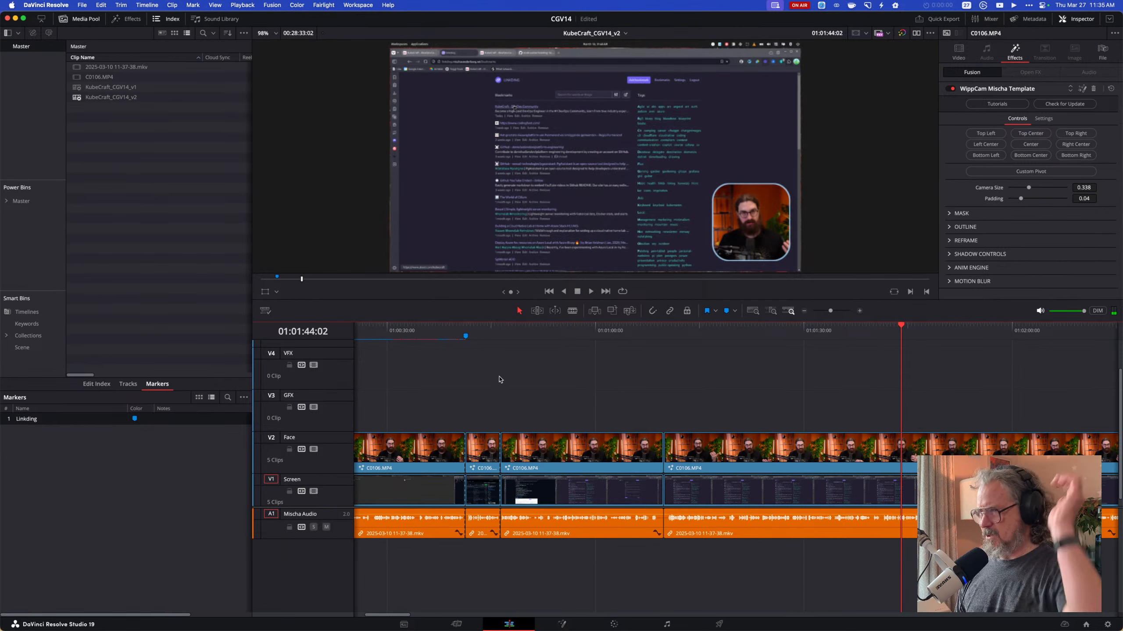
Preview skipping the middle Linkding clip by playing from 01:00:39:43 to 01:00:46:05 and then from 01:01:09:51.
{"action": "mouse_move", "coordinate": [457, 329]}
{"action": "left_mouse_down"}
{"action": "mouse_move", "coordinate": [549, 329]}
{"action": "mouse_move", "coordinate": [454, 340]}
{"action": "left_mouse_up"}
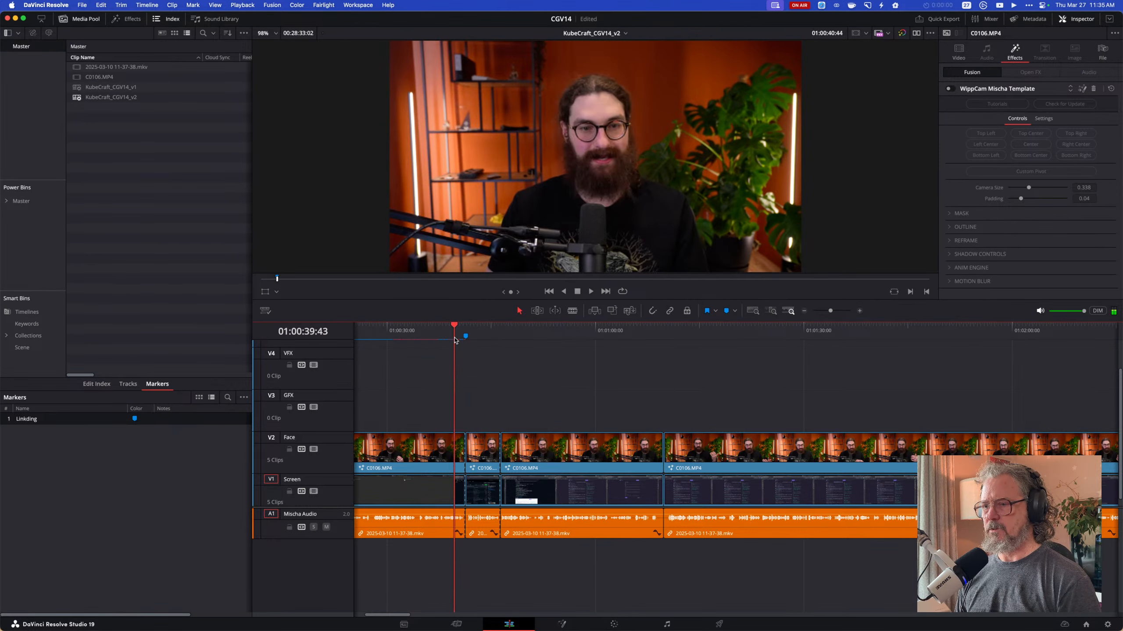
{"action": "key", "text": "space"}
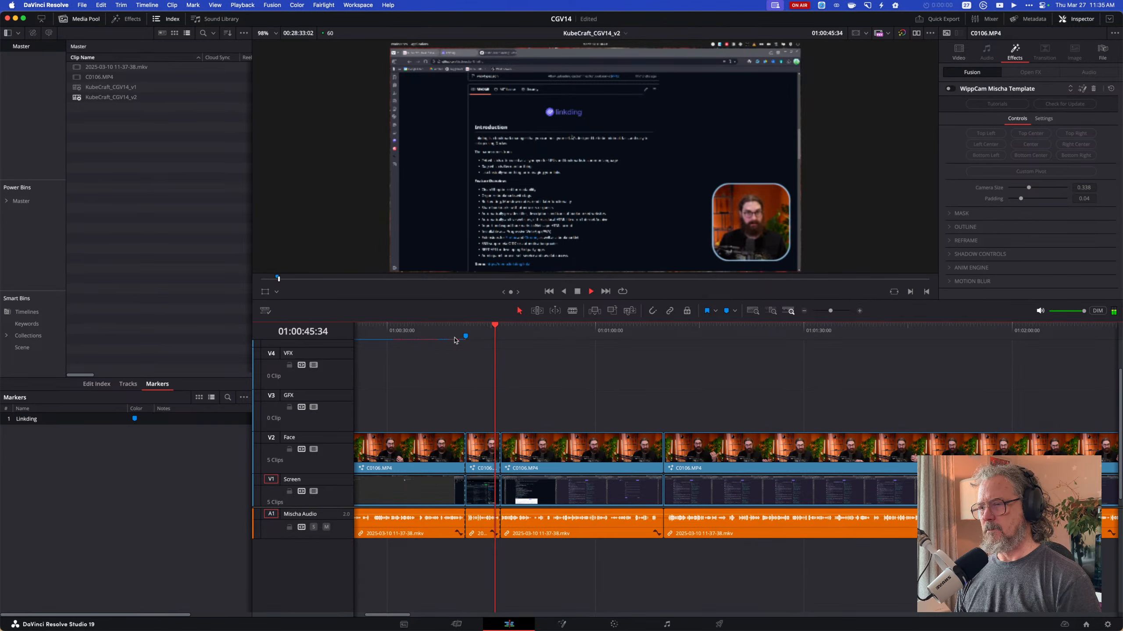
{"action": "key", "text": "space"}
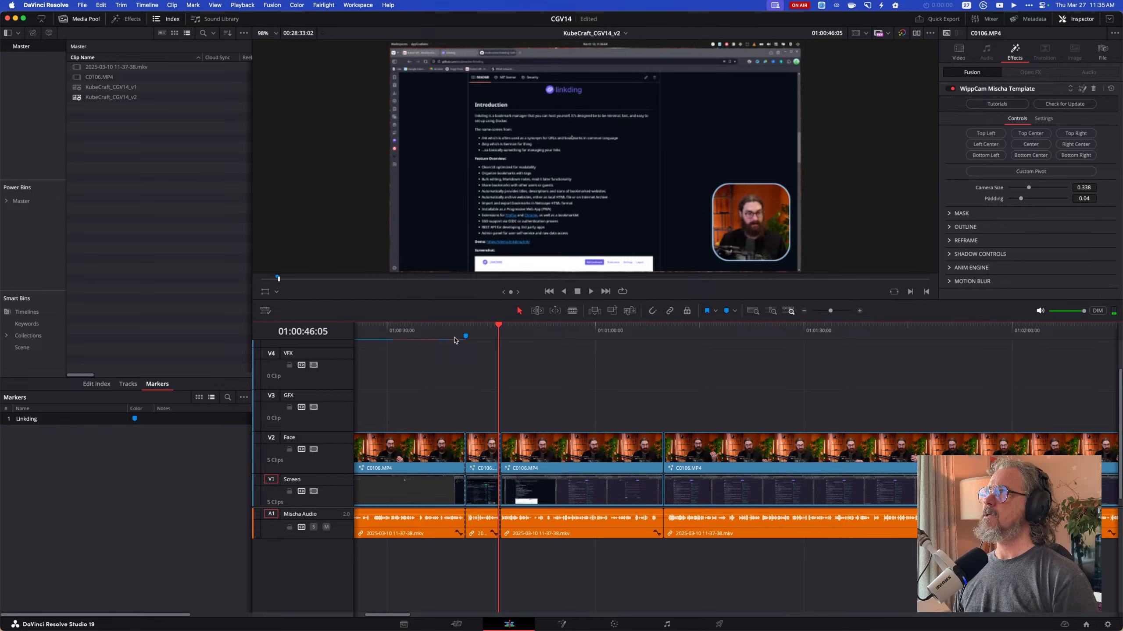
{"action": "left_click", "coordinate": [665, 329]}
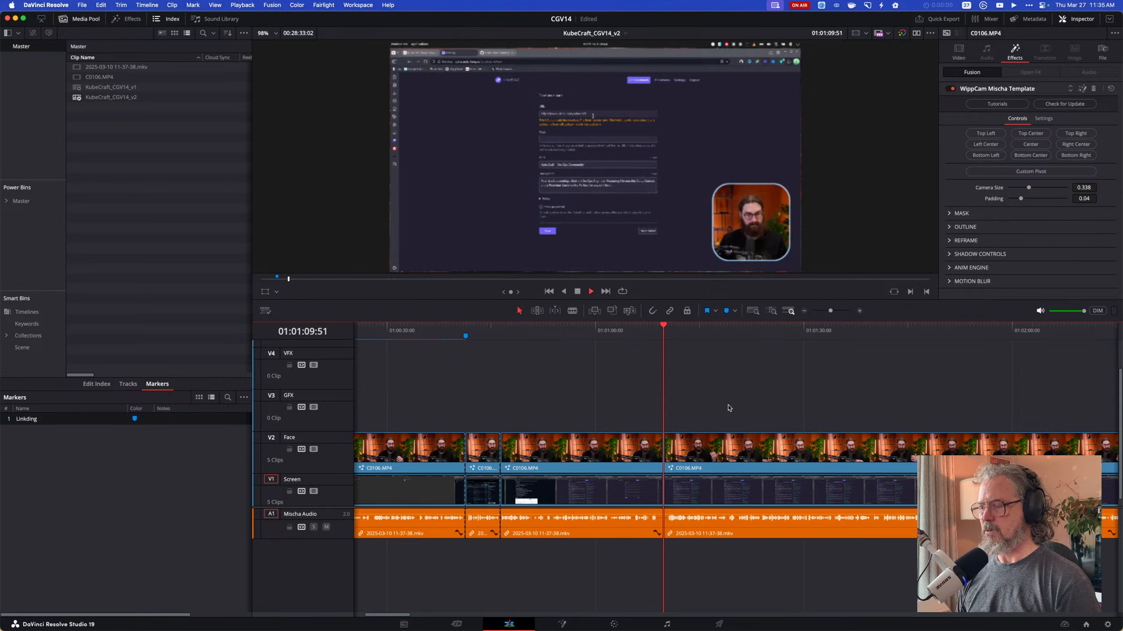
{"action": "key", "text": "space"}
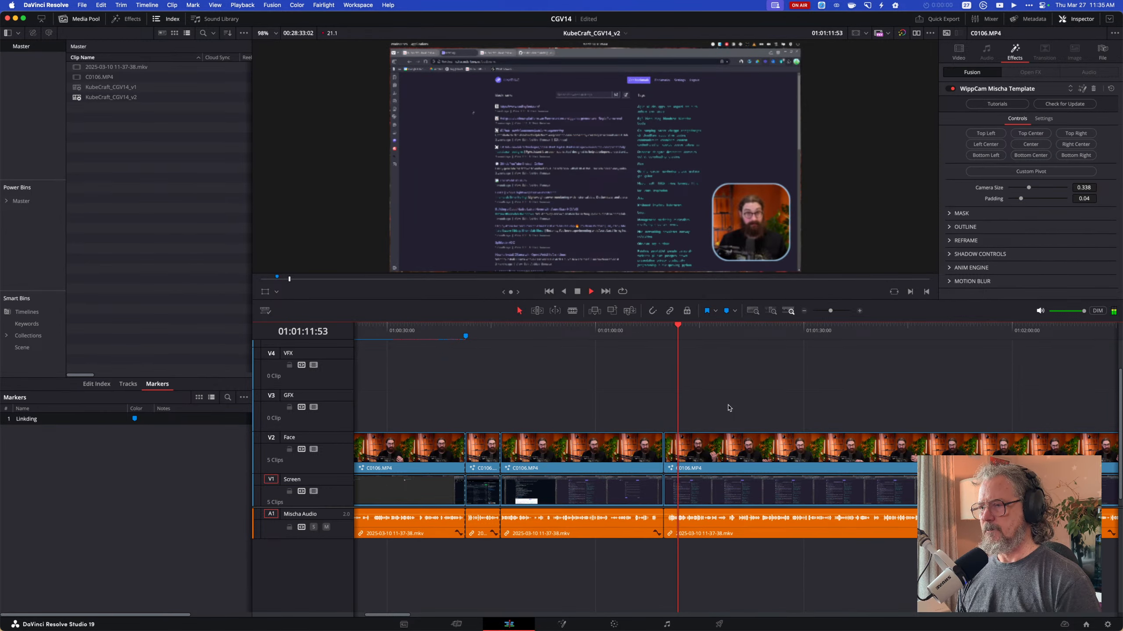
Play the clip between 01:00:46:21 and 01:01:09:52, then ripple delete it from the face, screen and audio tracks.
{"action": "left_click", "coordinate": [500, 330]}
{"action": "key", "text": "space"}
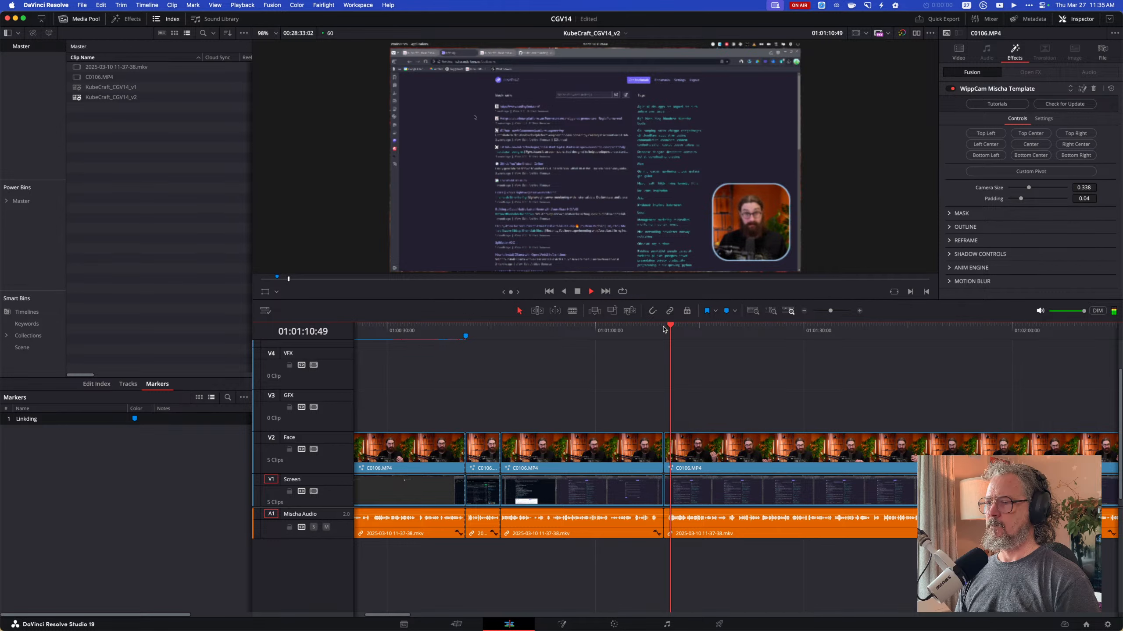
{"action": "key", "text": "space"}
{"action": "left_click_drag", "start_coordinate": [557, 426], "coordinate": [593, 568]}
{"action": "key", "text": "shift+BackSpace"}
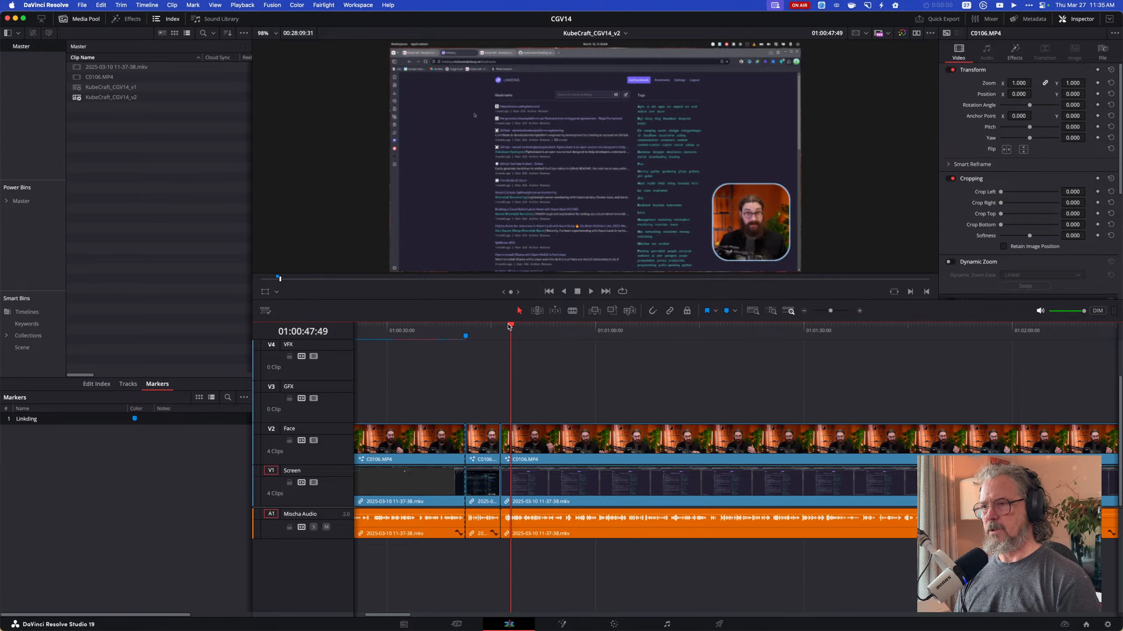
Add a timeline marker named "Consider removing this section" at 01:00:42:48, inside the short clip after the Linkding marker.
{"action": "left_click_drag", "start_coordinate": [509, 326], "coordinate": [467, 332]}
{"action": "key", "text": "space"}
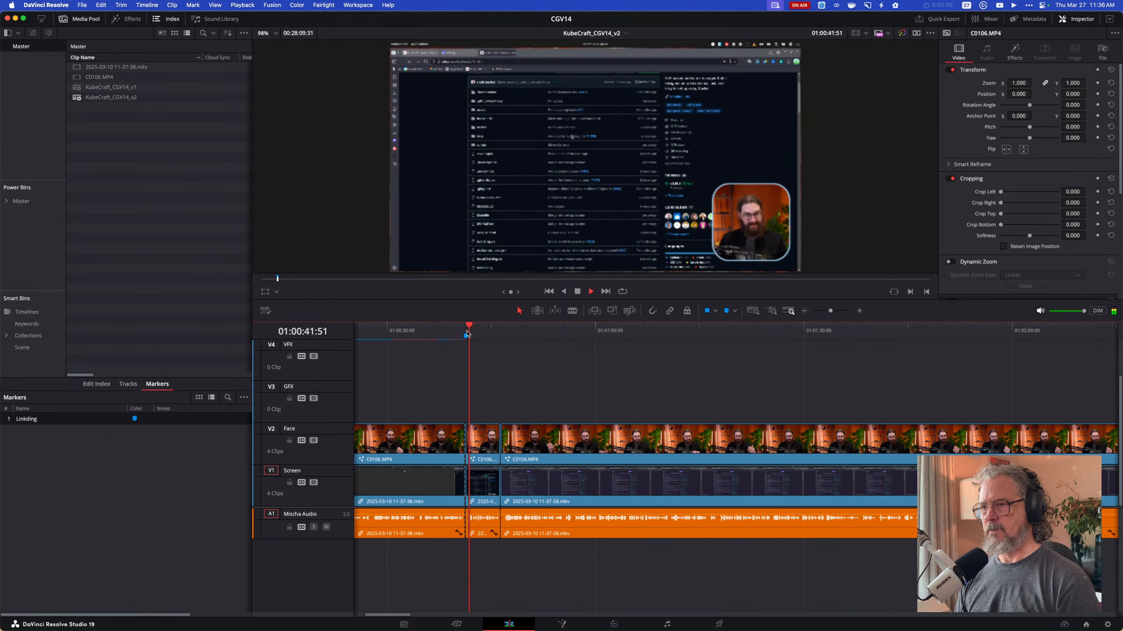
{"action": "key", "text": "space"}
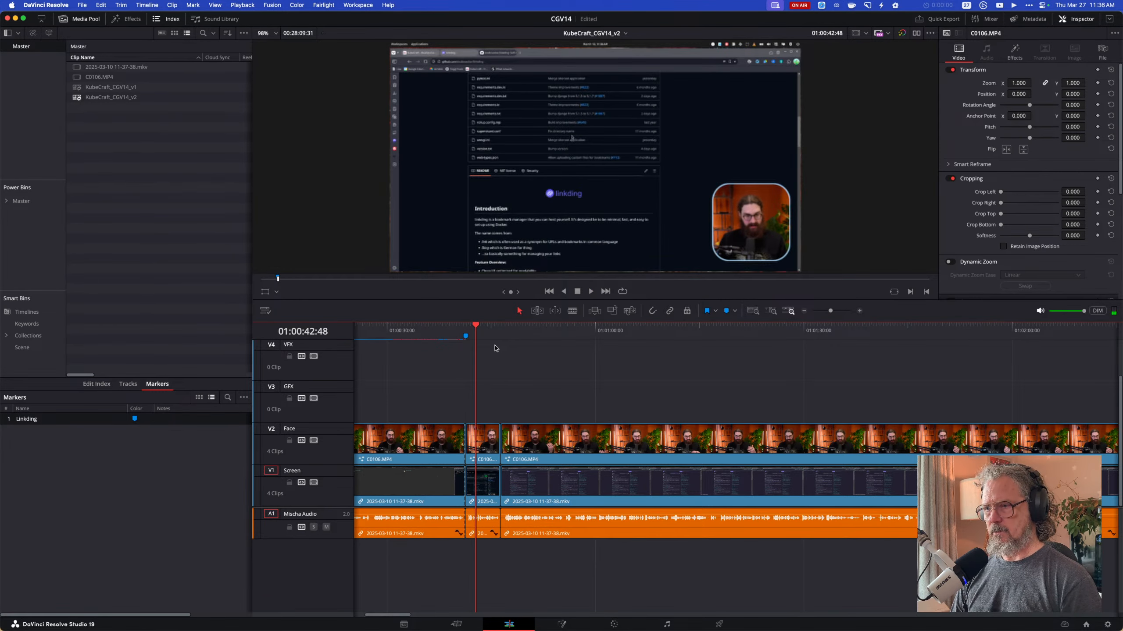
{"action": "key", "text": "m"}
{"action": "key", "text": "m"}
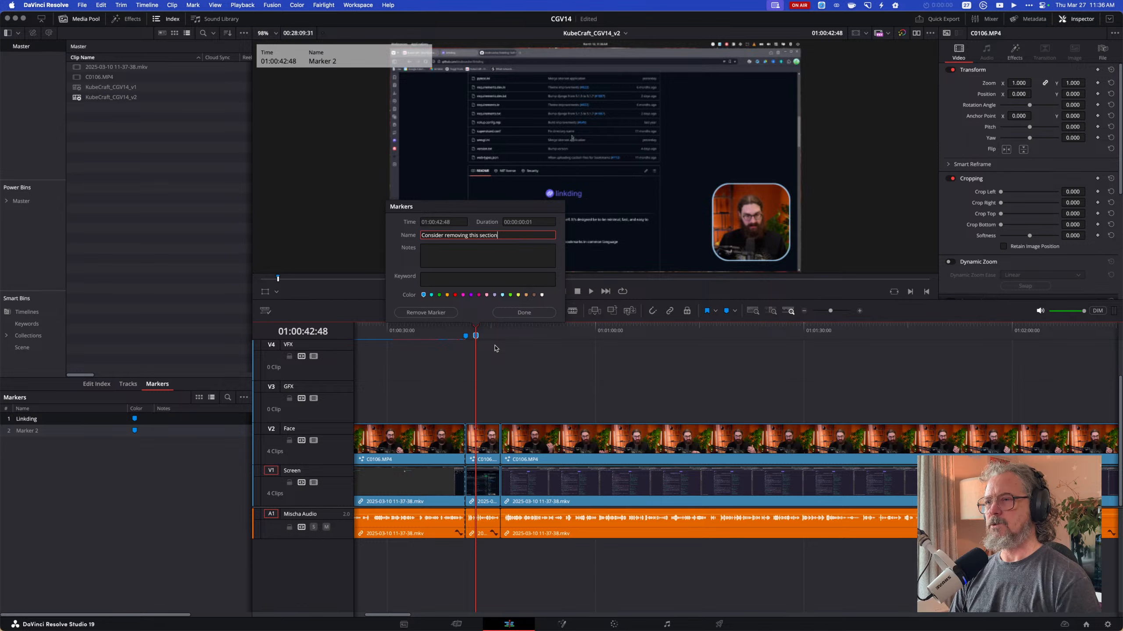
{"action": "key", "text": "Return"}
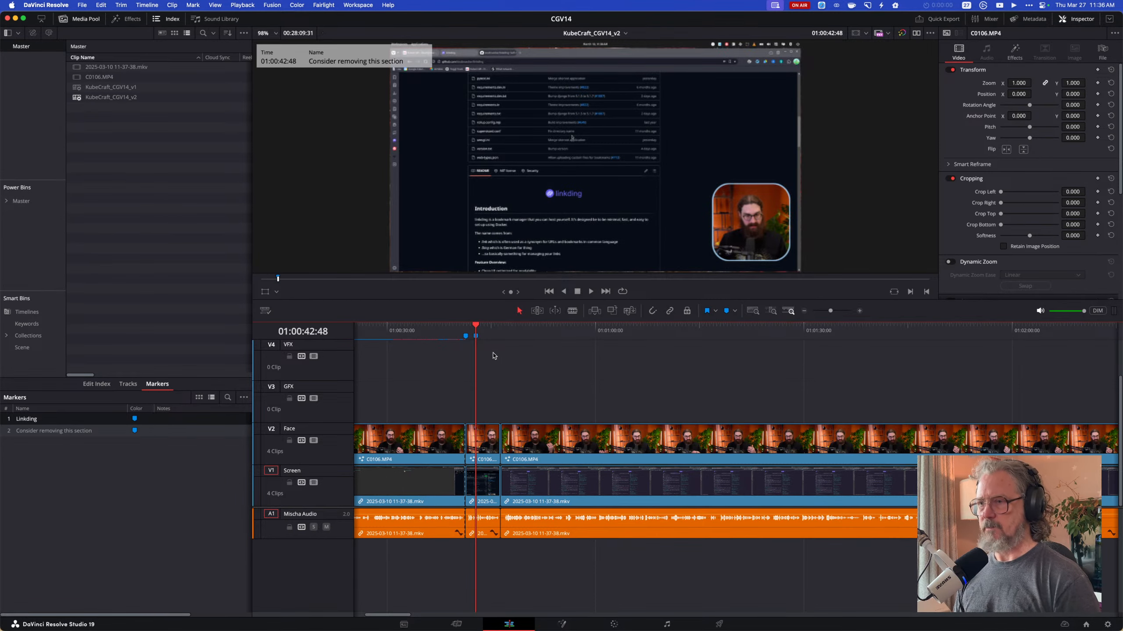
Review the following clip at double speed up to 01:01:20:18, then replay 01:01:15:24 to 01:01:17:44 at normal speed.
{"action": "left_click", "coordinate": [506, 327]}
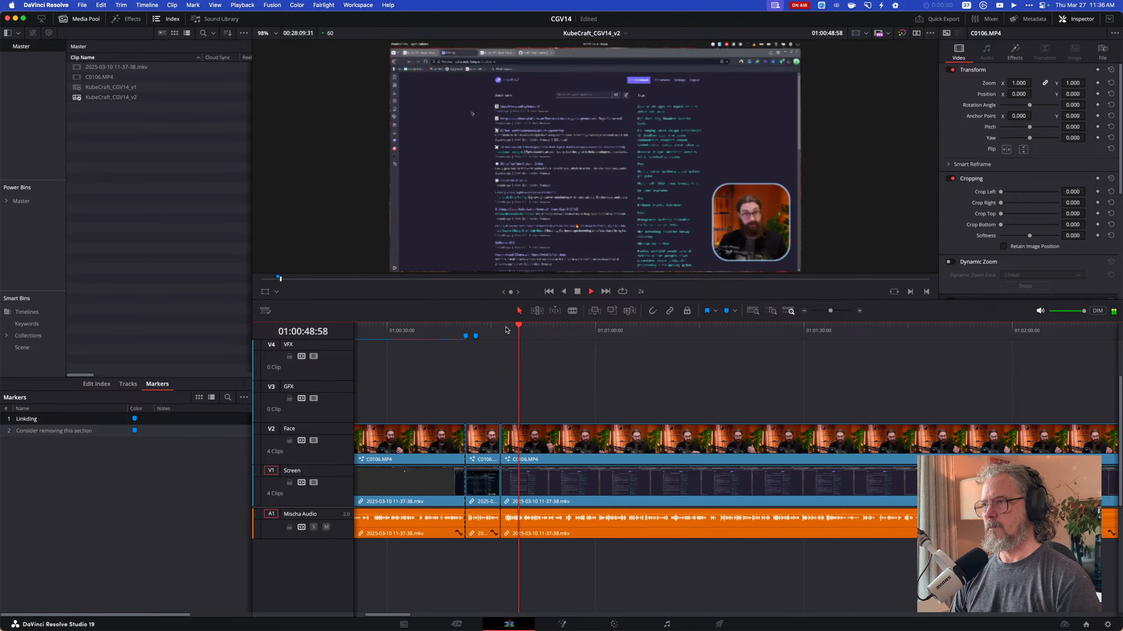
{"action": "key", "text": "l"}
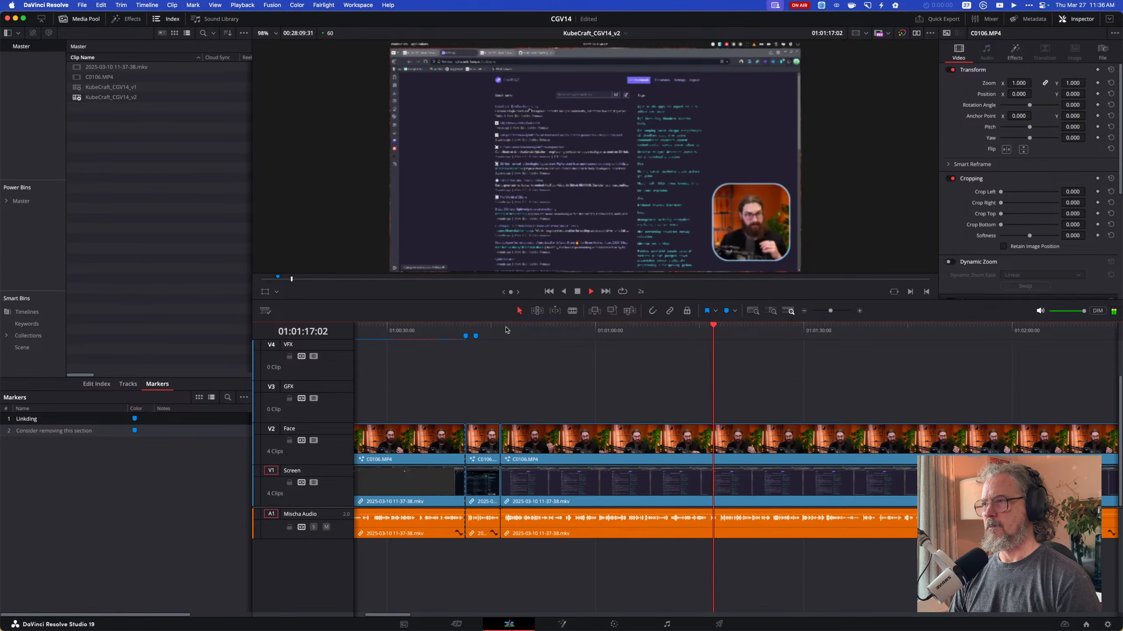
{"action": "key", "text": "space"}
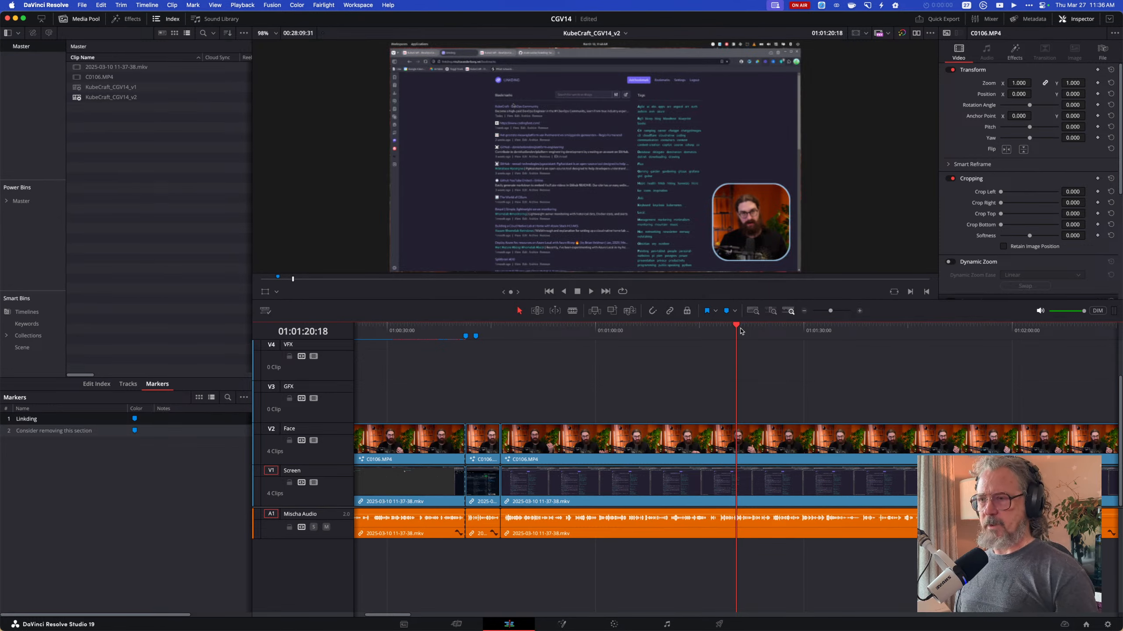
{"action": "left_click_drag", "start_coordinate": [738, 327], "coordinate": [703, 331]}
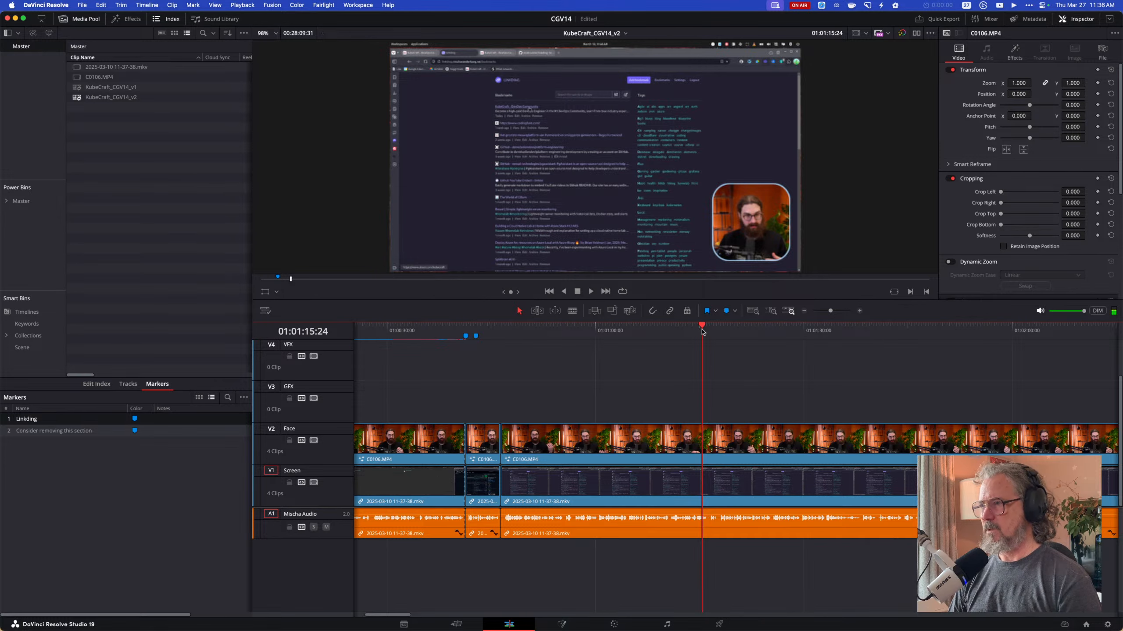
{"action": "key", "text": "space"}
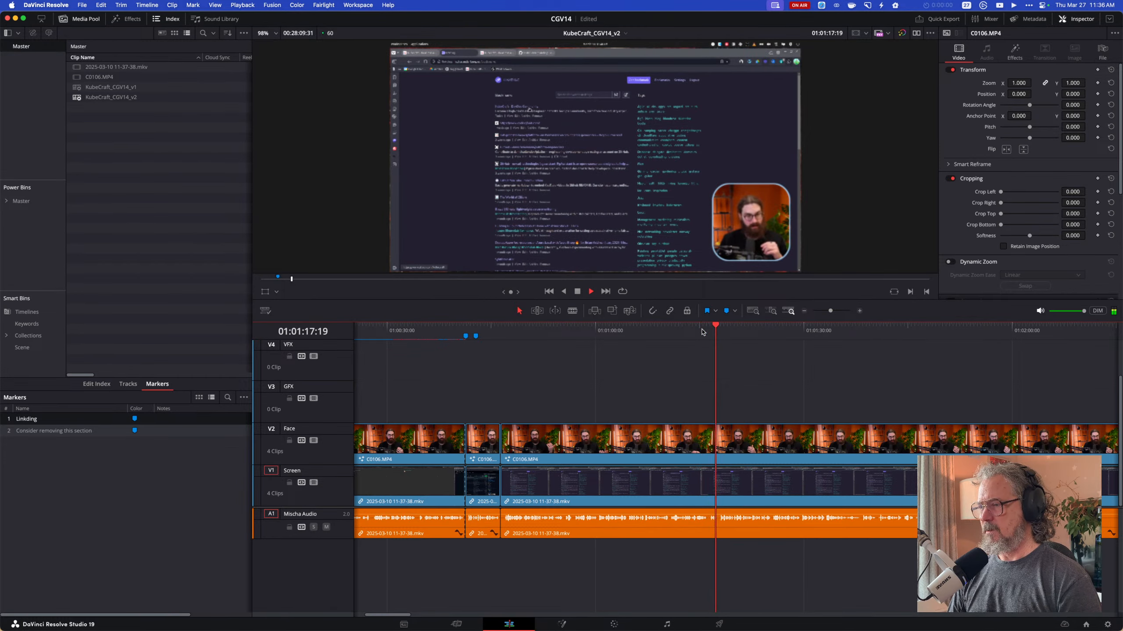
{"action": "key", "text": "space"}
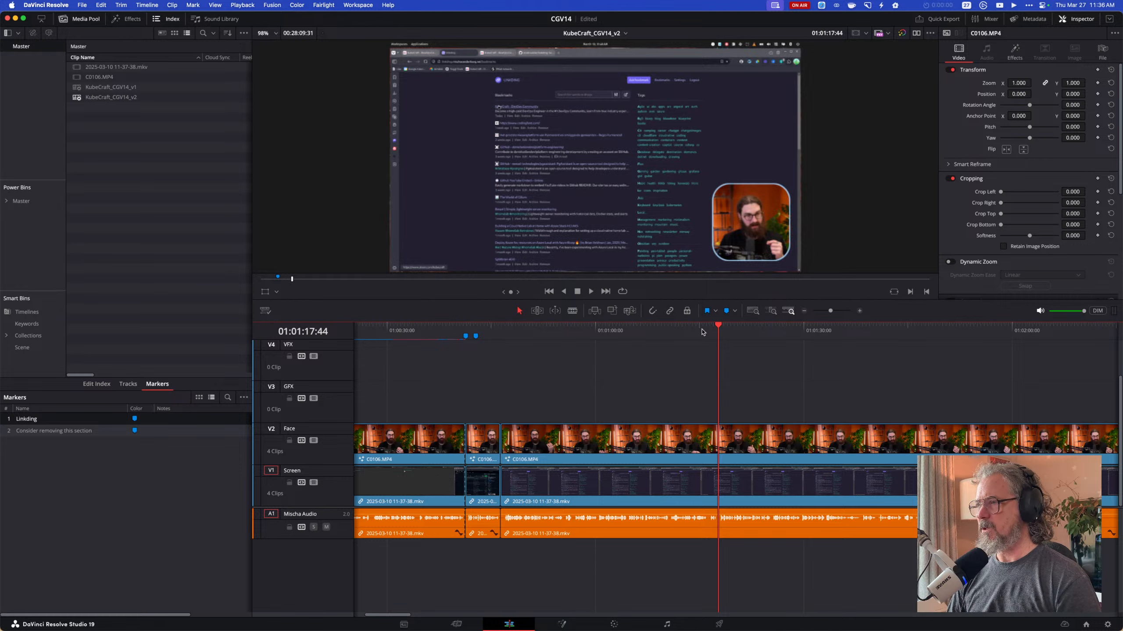
Split the clips on all tracks at 01:01:17:44, play on, and set the timeline playback resolution to Half.
{"action": "key", "text": "super+b"}
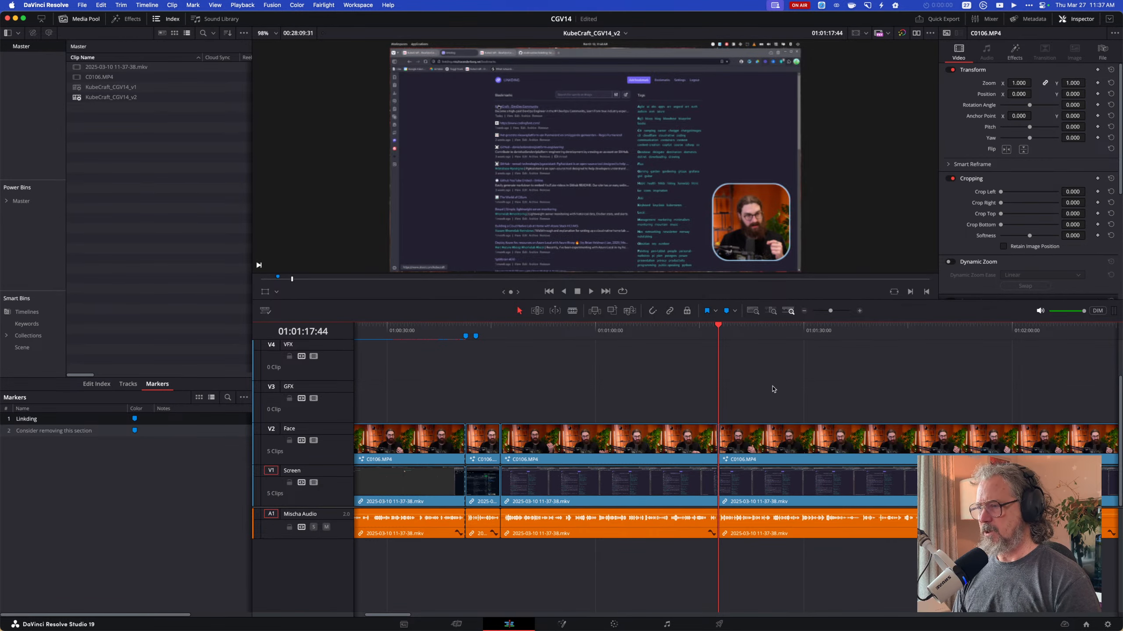
{"action": "key", "text": "space"}
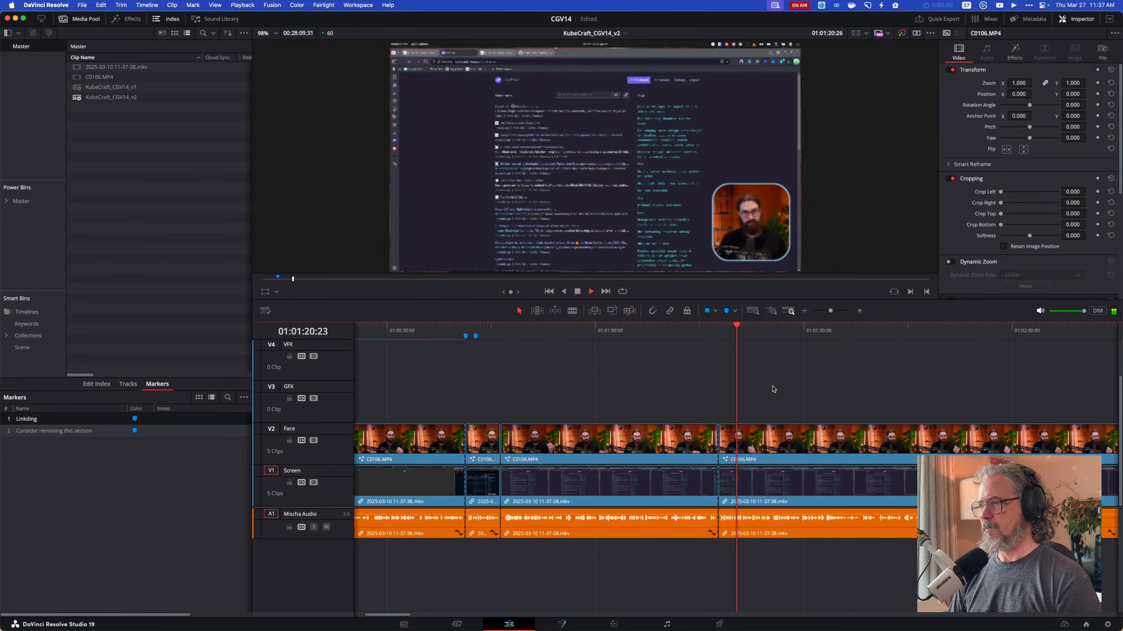
{"action": "left_click", "coordinate": [243, 4]}
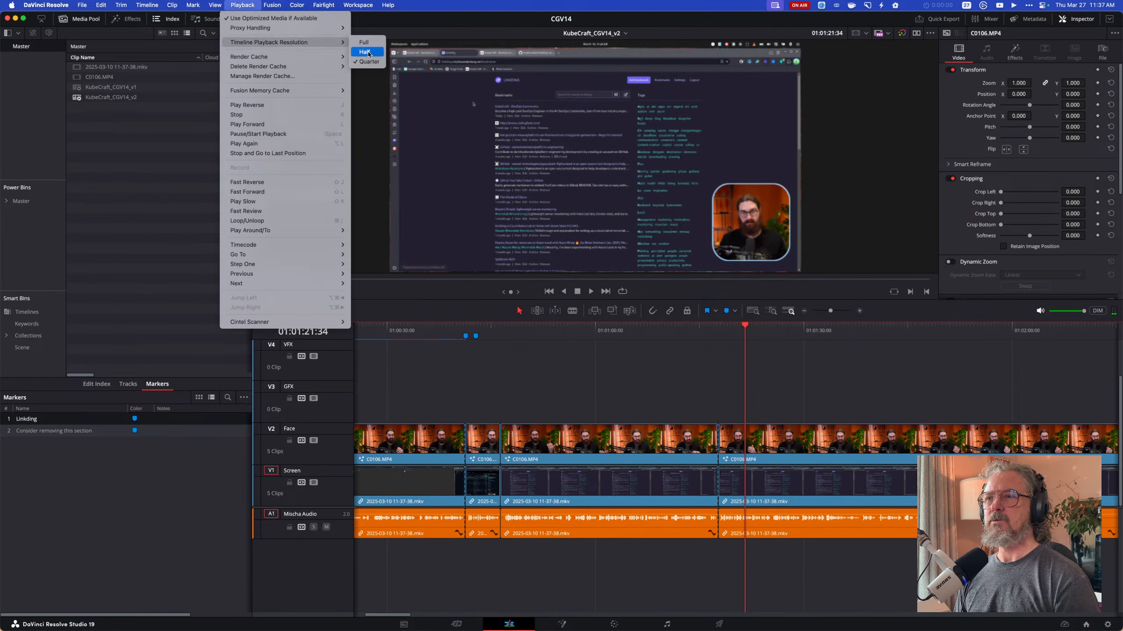
{"action": "left_click", "coordinate": [364, 50]}
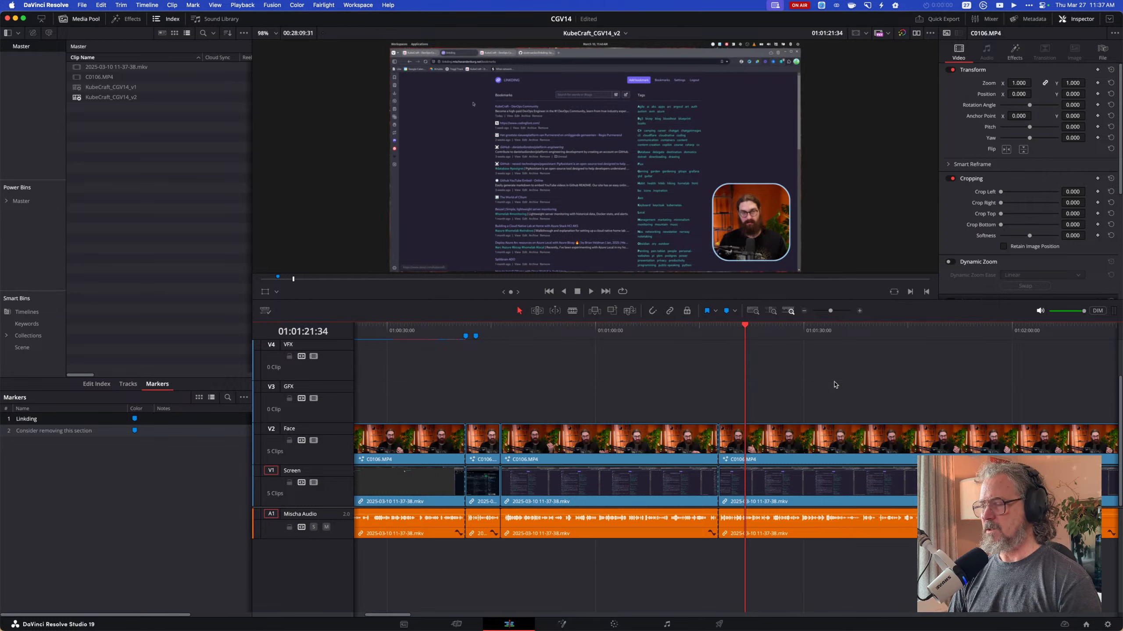
Split the tracks at 01:01:37:30 and turn off the WippCam Mischa Template effect on the face clip before that cut.
{"action": "key", "text": "space"}
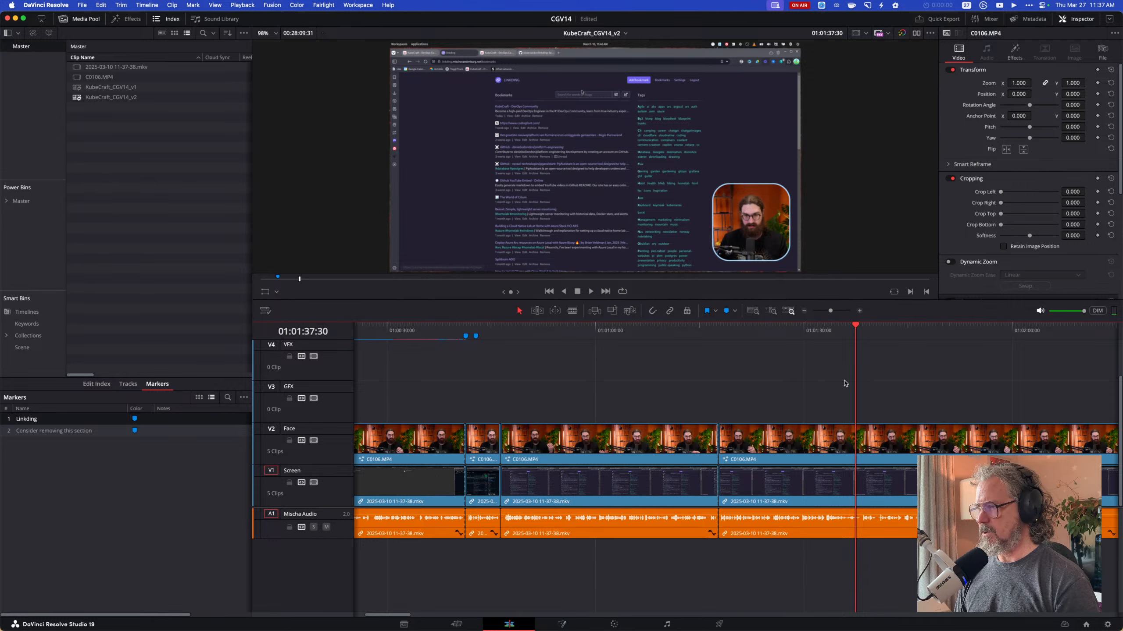
{"action": "left_click_drag", "start_coordinate": [856, 327], "coordinate": [818, 329]}
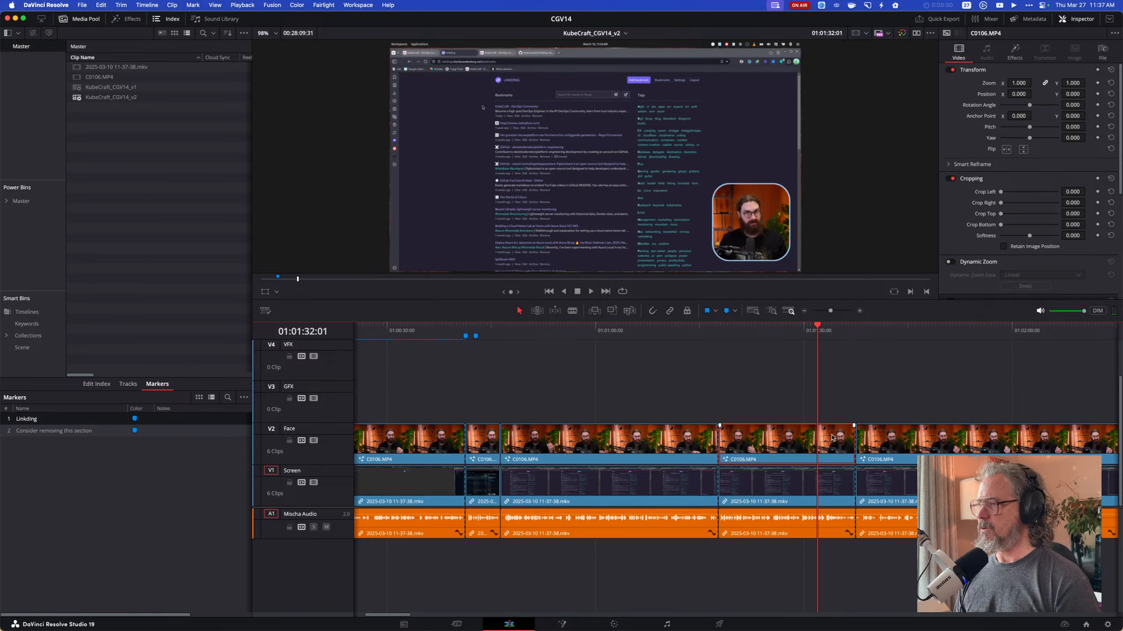
{"action": "left_click", "coordinate": [1013, 53]}
{"action": "left_click", "coordinate": [951, 89]}
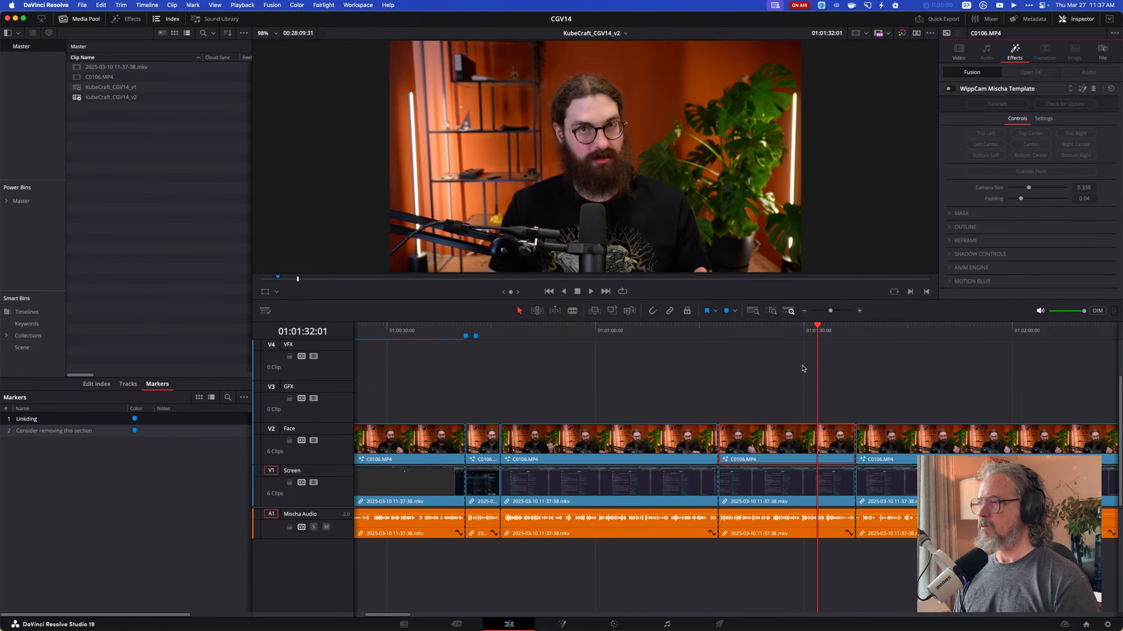
Play from 01:01:16:02 into the full-screen face clip, then from 01:01:33:05 across its end cut.
{"action": "left_click_drag", "start_coordinate": [822, 332], "coordinate": [707, 331]}
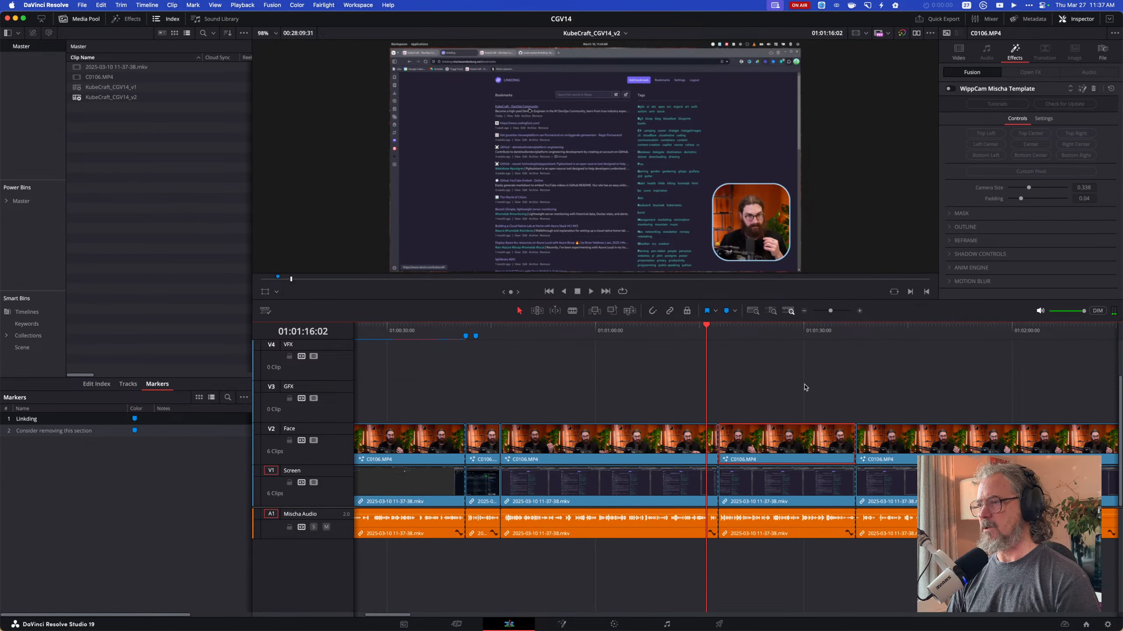
{"action": "key", "text": "space"}
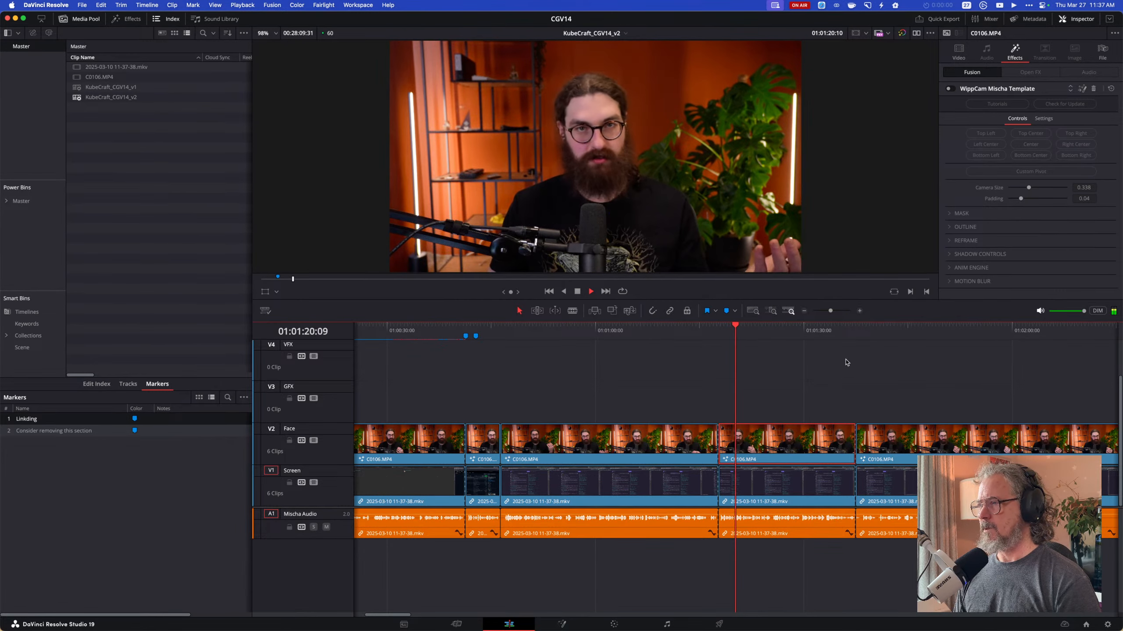
{"action": "left_click", "coordinate": [846, 331]}
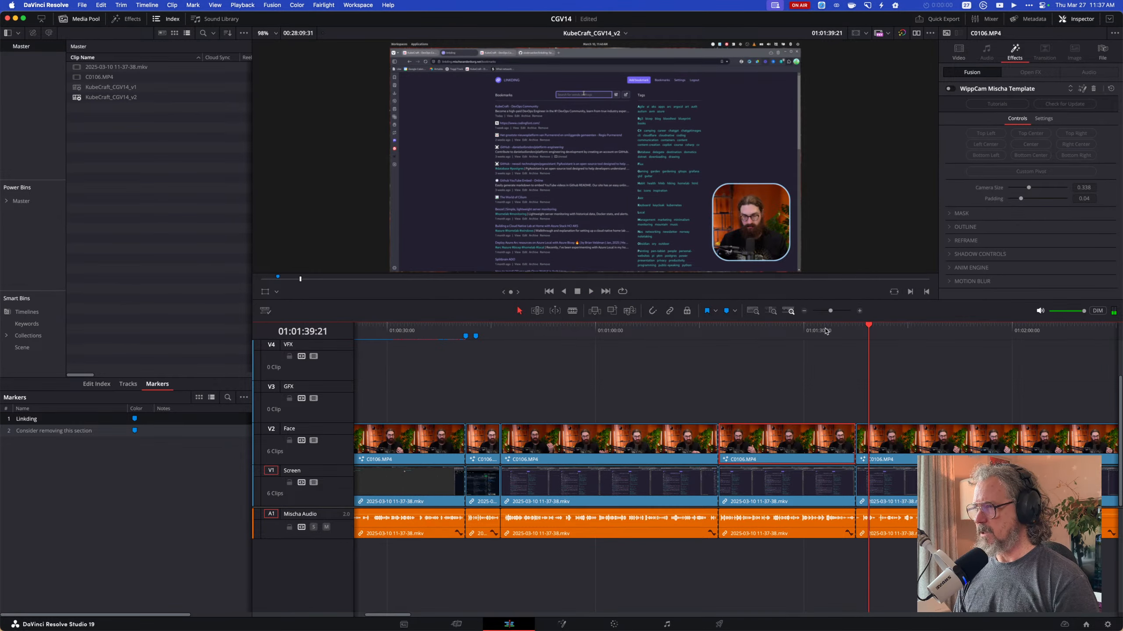
{"action": "left_click", "coordinate": [826, 330]}
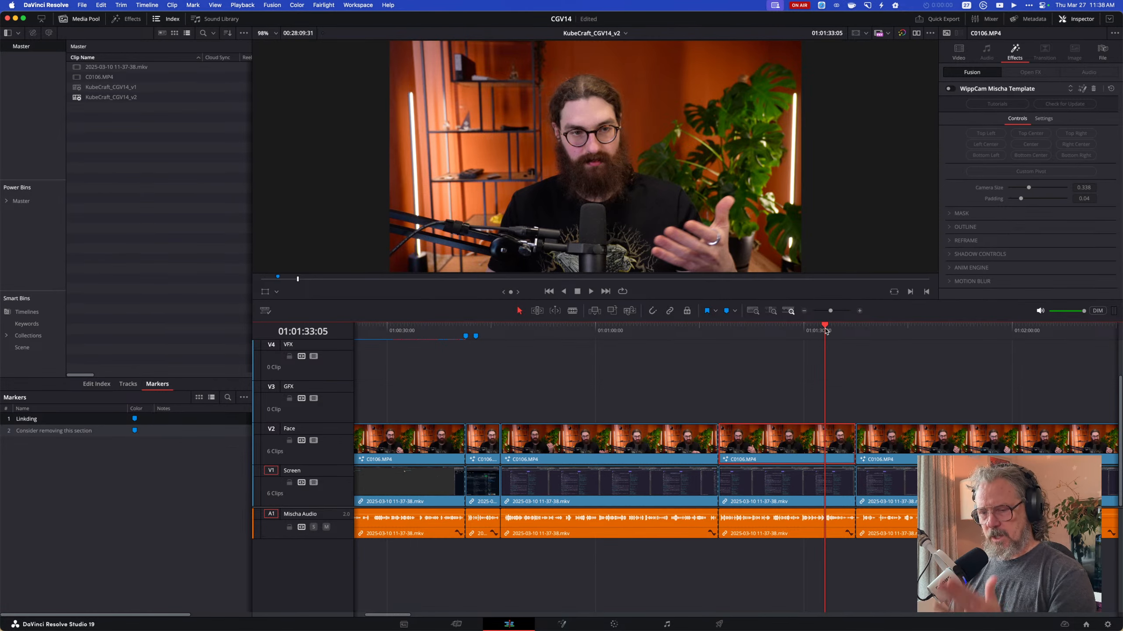
{"action": "key", "text": "space"}
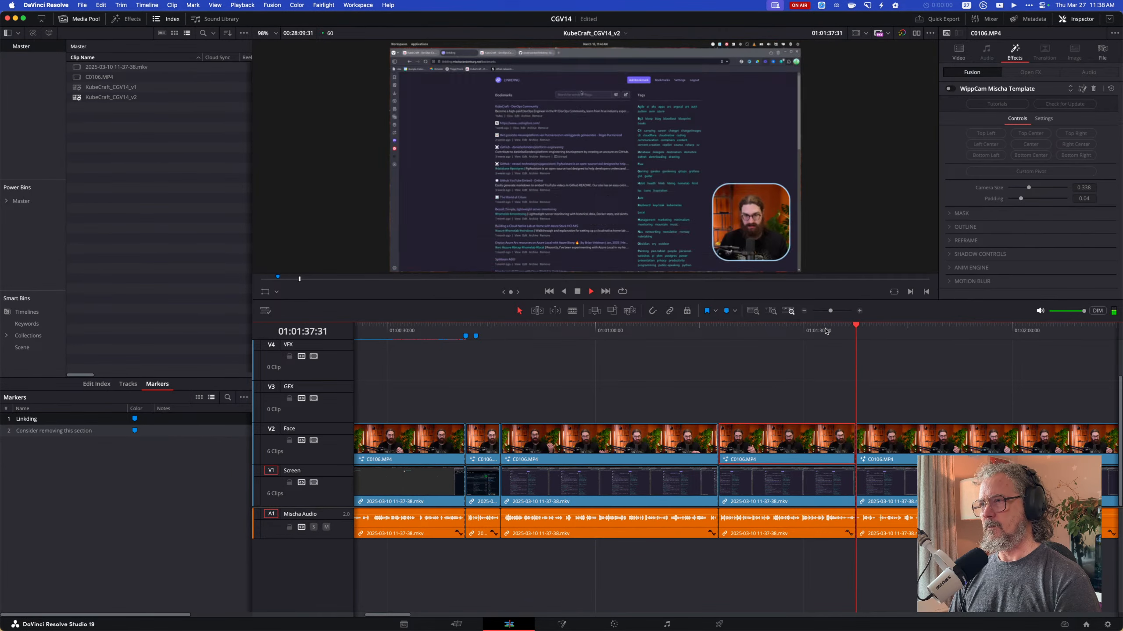
{"action": "key", "text": "space"}
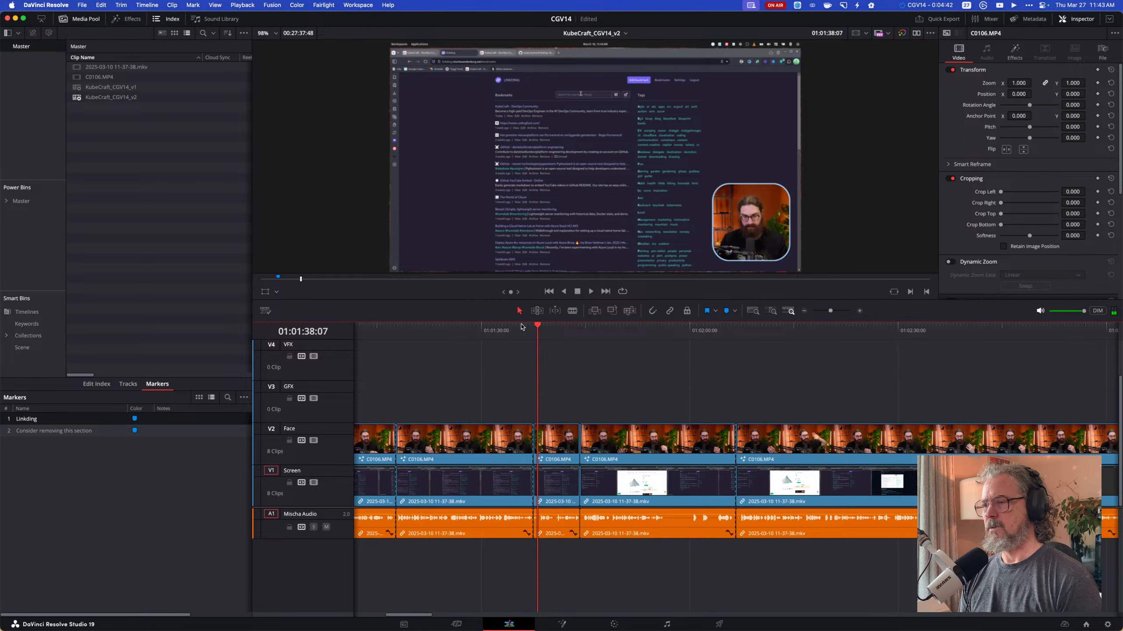
Preview skipping the clip after 01:01:43:52 by playing up to that point and then playing on from about 01:02:06.
{"action": "left_click", "coordinate": [738, 329]}
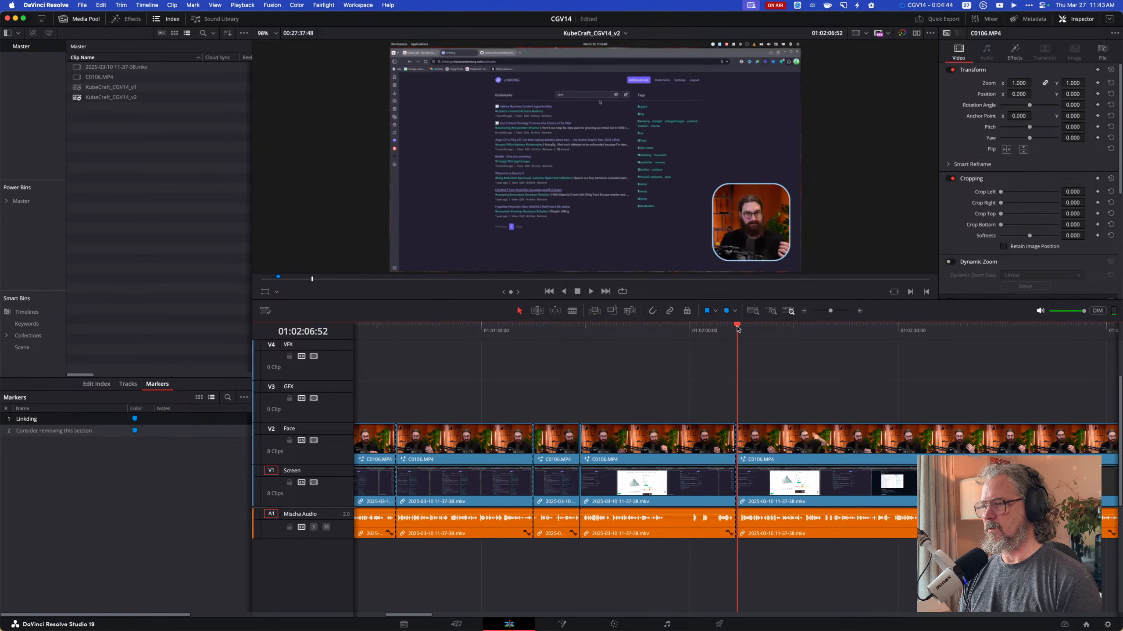
{"action": "key", "text": "space"}
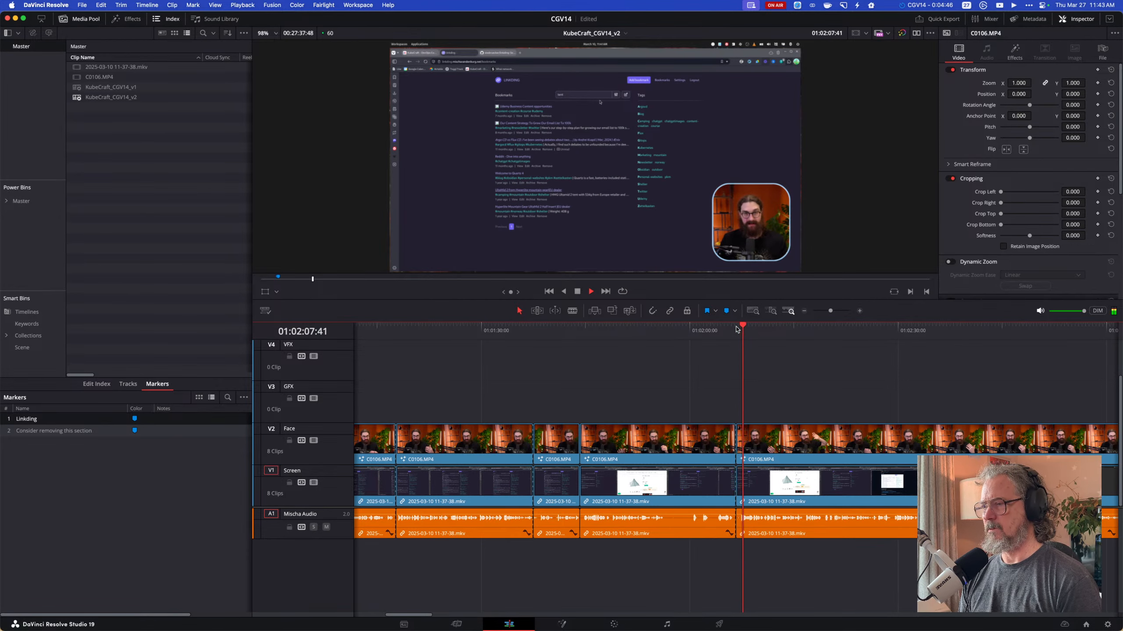
{"action": "key", "text": "space"}
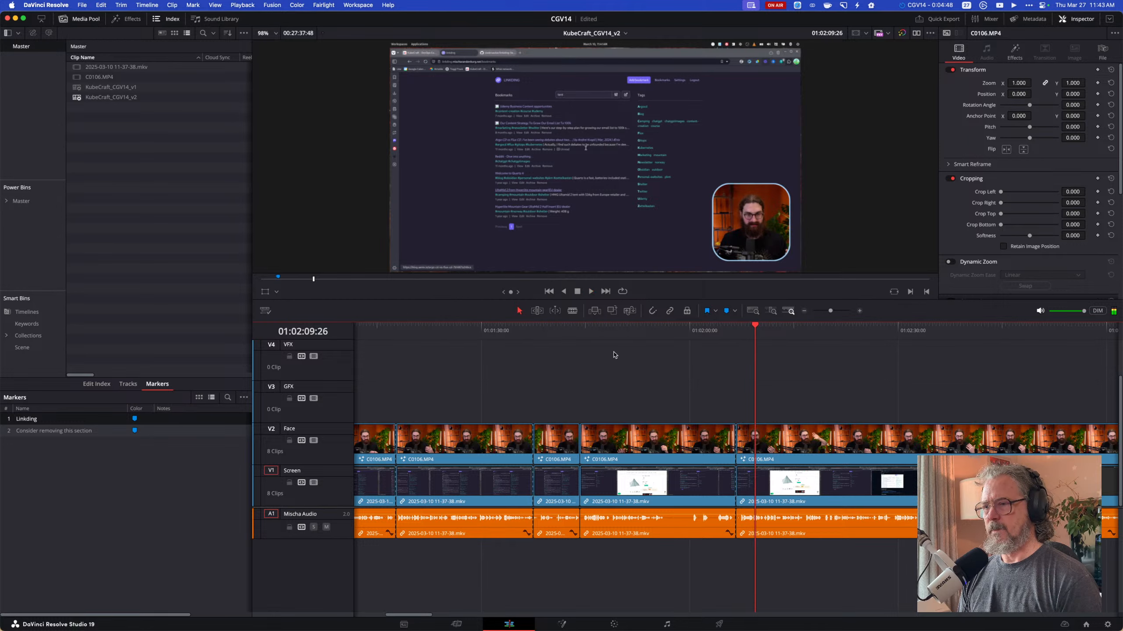
{"action": "left_click", "coordinate": [532, 330]}
{"action": "key", "text": "space"}
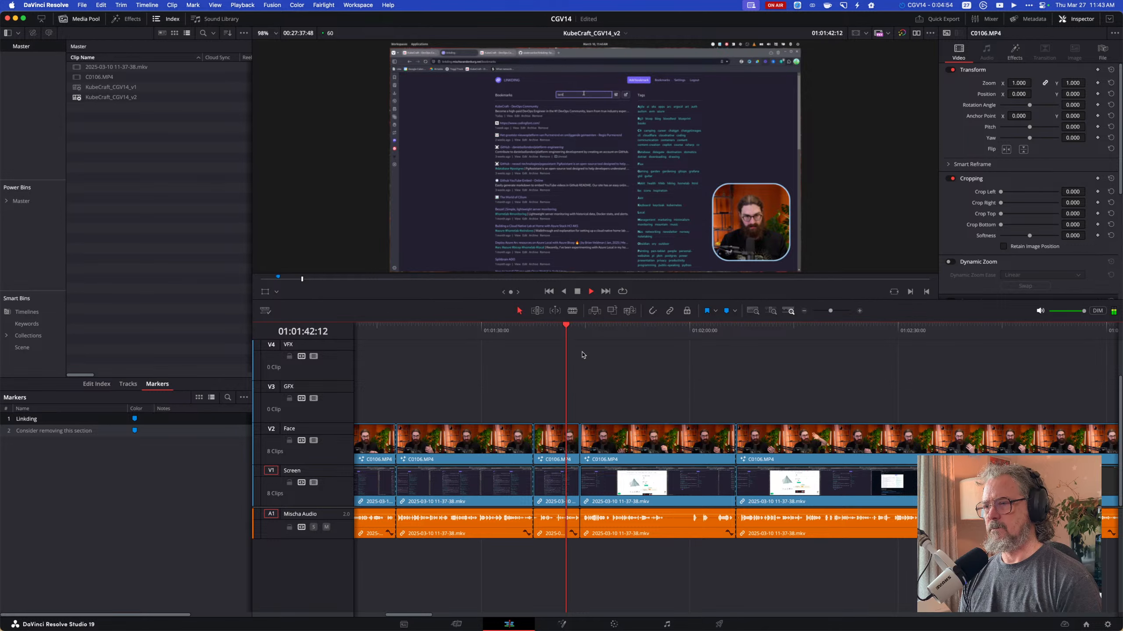
{"action": "key", "text": "space"}
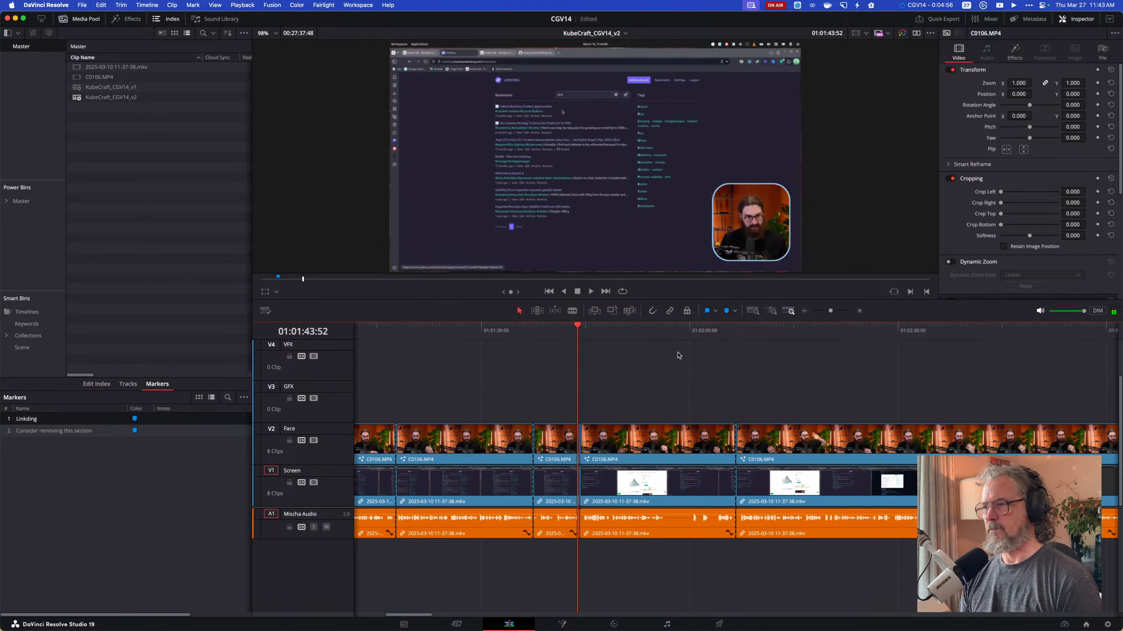
{"action": "left_click", "coordinate": [735, 331]}
{"action": "key", "text": "space"}
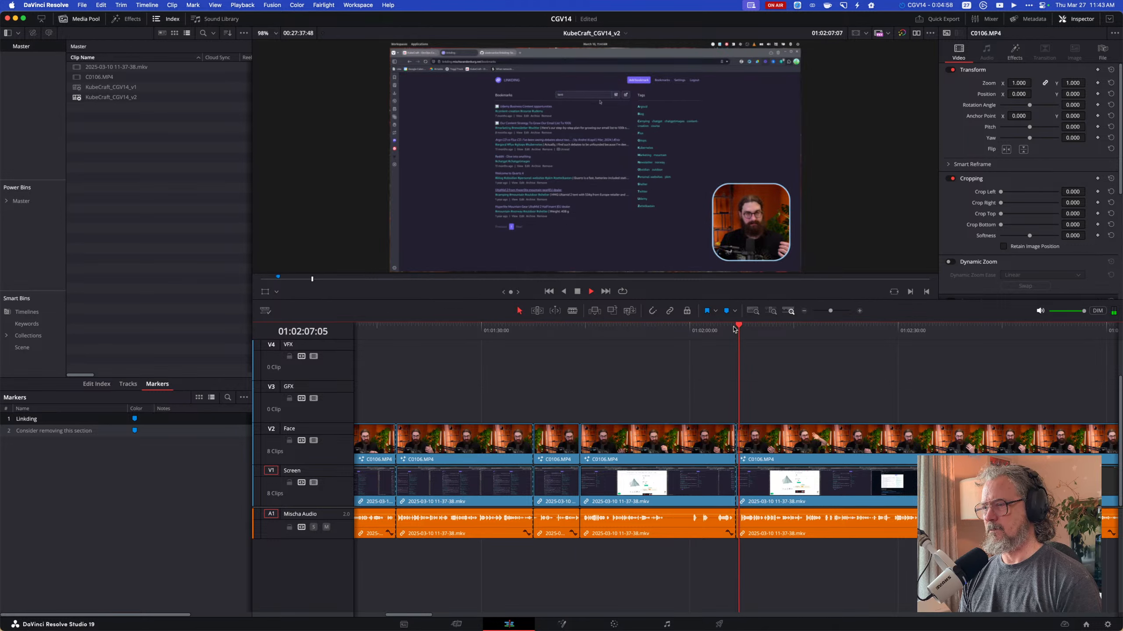
{"action": "key", "text": "space"}
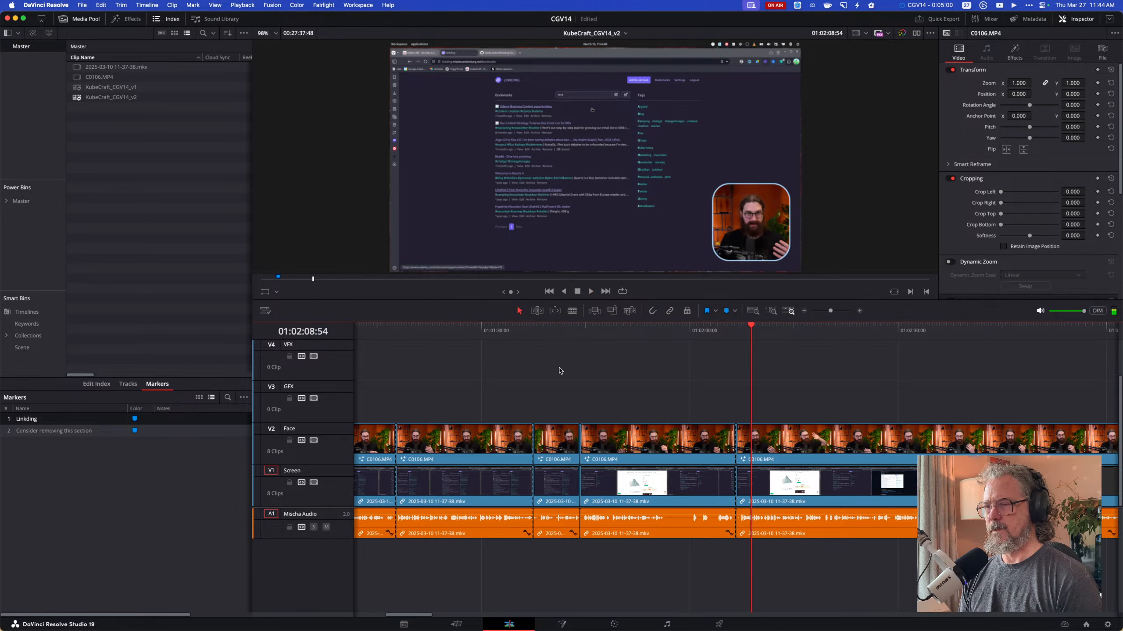
Ripple delete the two clips following the 01:01:37:30 cut from the face, screen and audio tracks, then play across the new join.
{"action": "left_click_drag", "start_coordinate": [560, 370], "coordinate": [646, 578]}
{"action": "key", "text": "shift+BackSpace"}
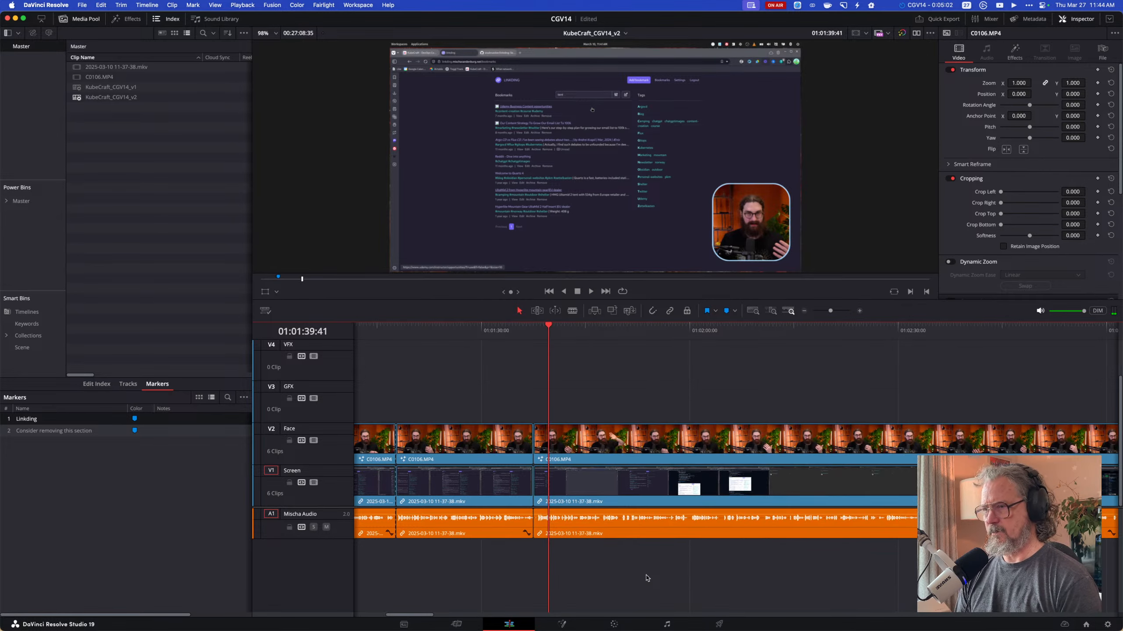
{"action": "key", "text": "j"}
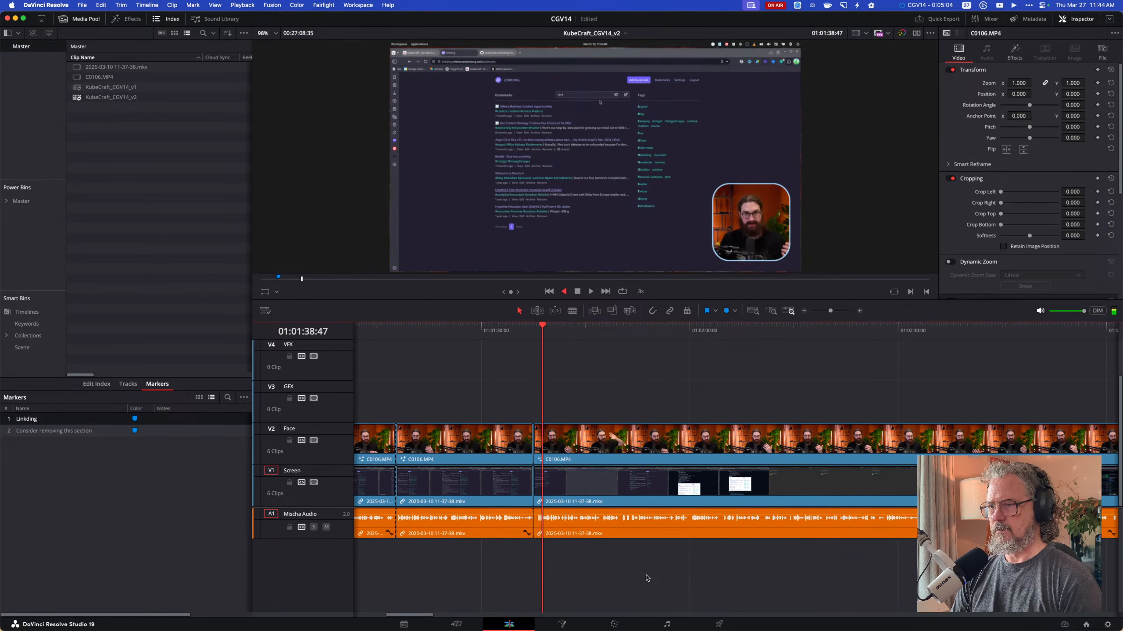
{"action": "key", "text": "l"}
{"action": "key", "text": "l"}
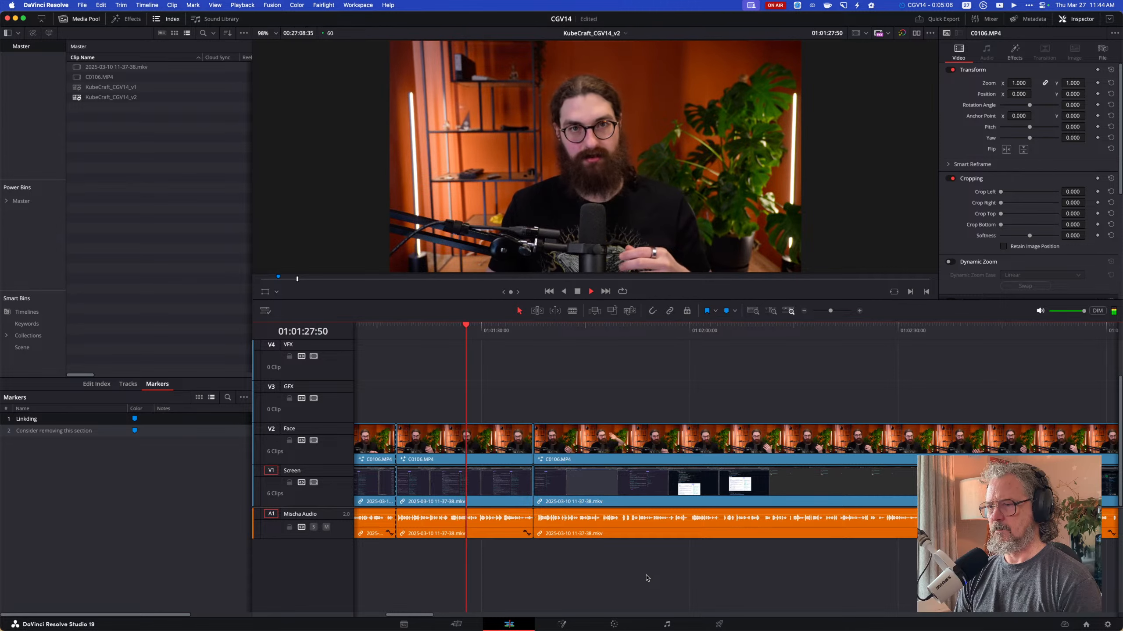
{"action": "key", "text": "k"}
{"action": "key", "text": "l"}
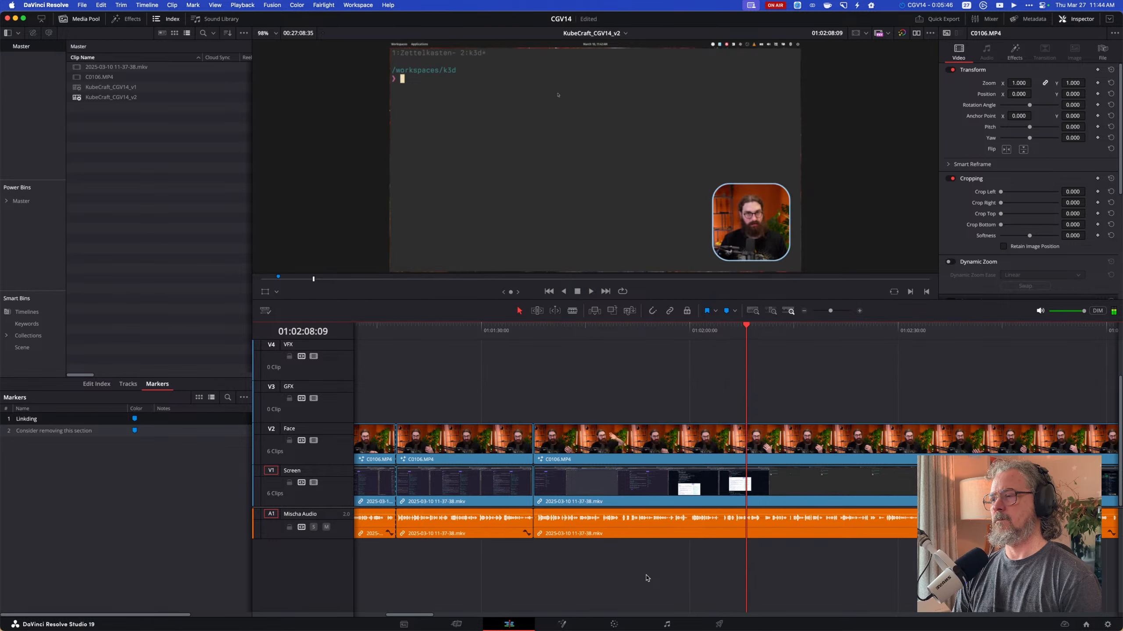
Split the tracks at 01:02:01:00 and 01:02:04:14 and turn off the WippCam Mischa Template effect on the short face clip between.
{"action": "left_click", "coordinate": [671, 332]}
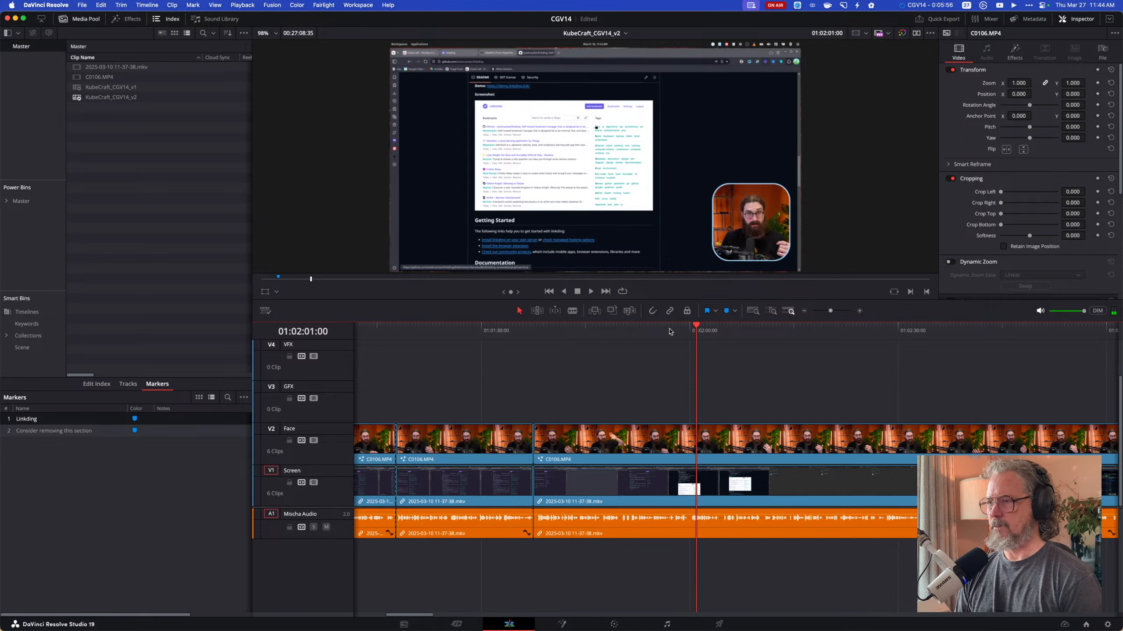
{"action": "key", "text": "super+b"}
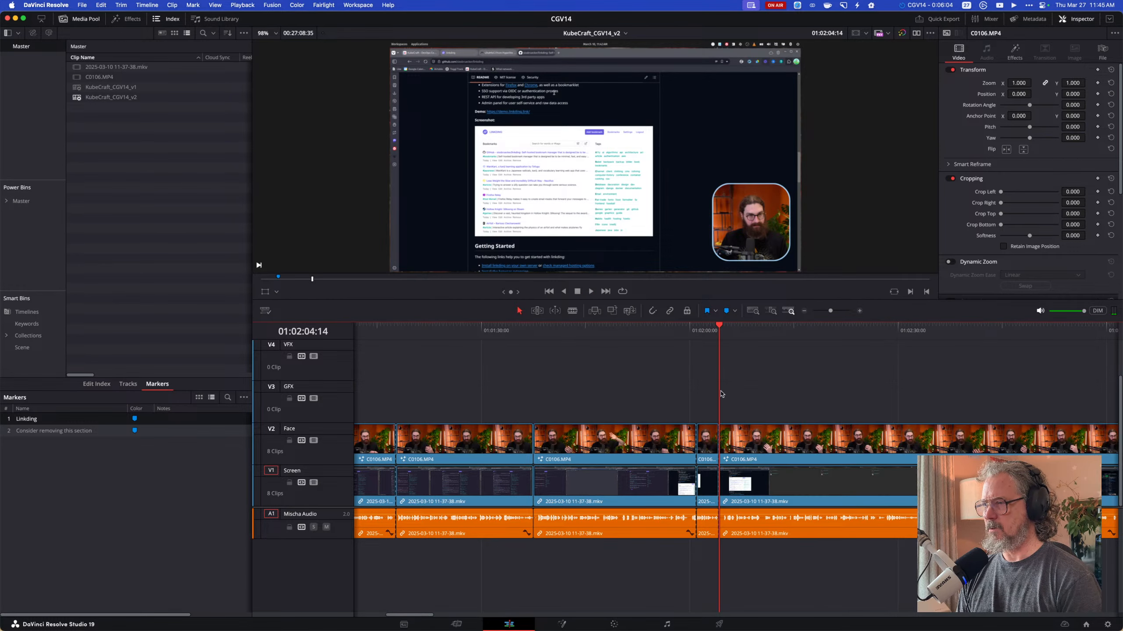
{"action": "left_click_drag", "start_coordinate": [720, 330], "coordinate": [713, 332]}
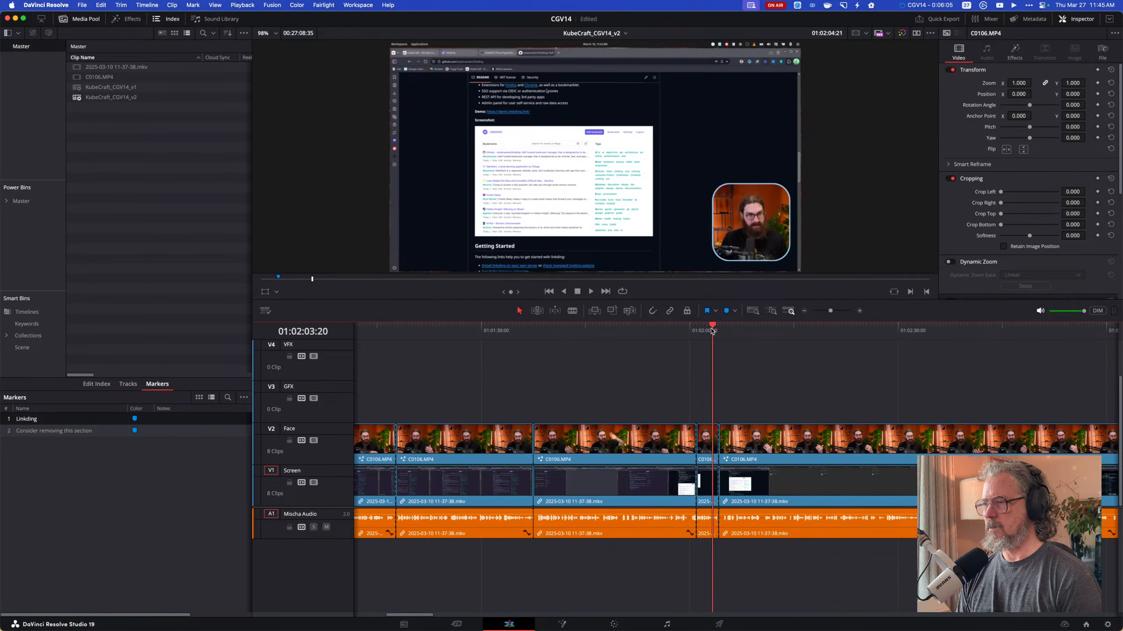
{"action": "left_click", "coordinate": [706, 438]}
{"action": "left_click", "coordinate": [1009, 58]}
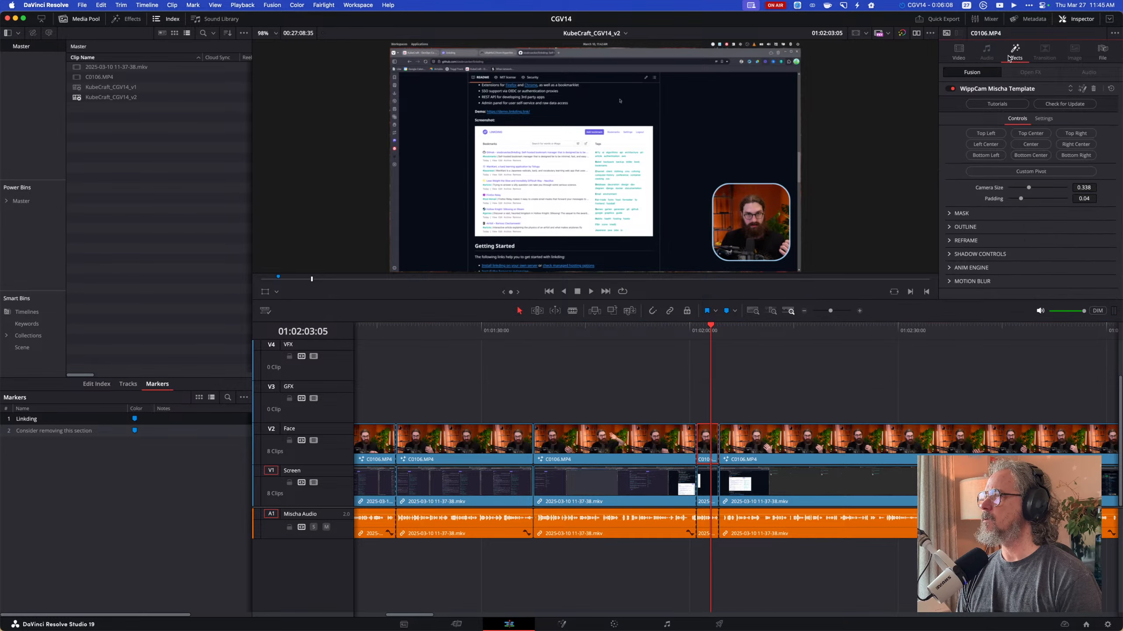
{"action": "left_click", "coordinate": [950, 89]}
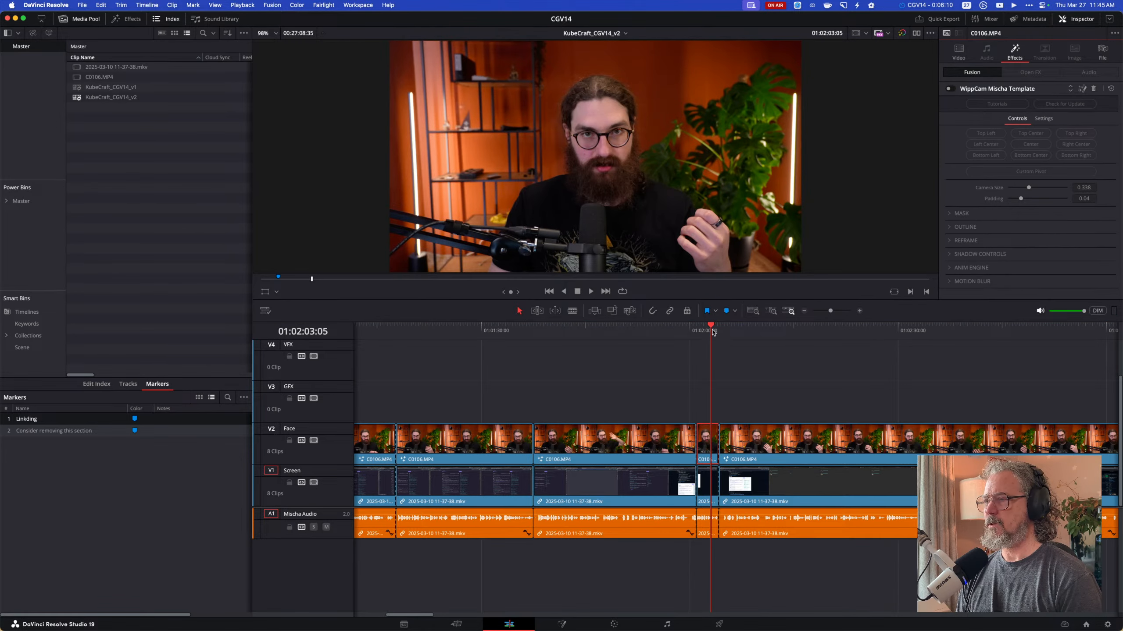
Play from before the short full-screen face clip through to 01:02:18:04 to check both of its cuts.
{"action": "left_click_drag", "start_coordinate": [713, 332], "coordinate": [670, 335]}
{"action": "key", "text": "space"}
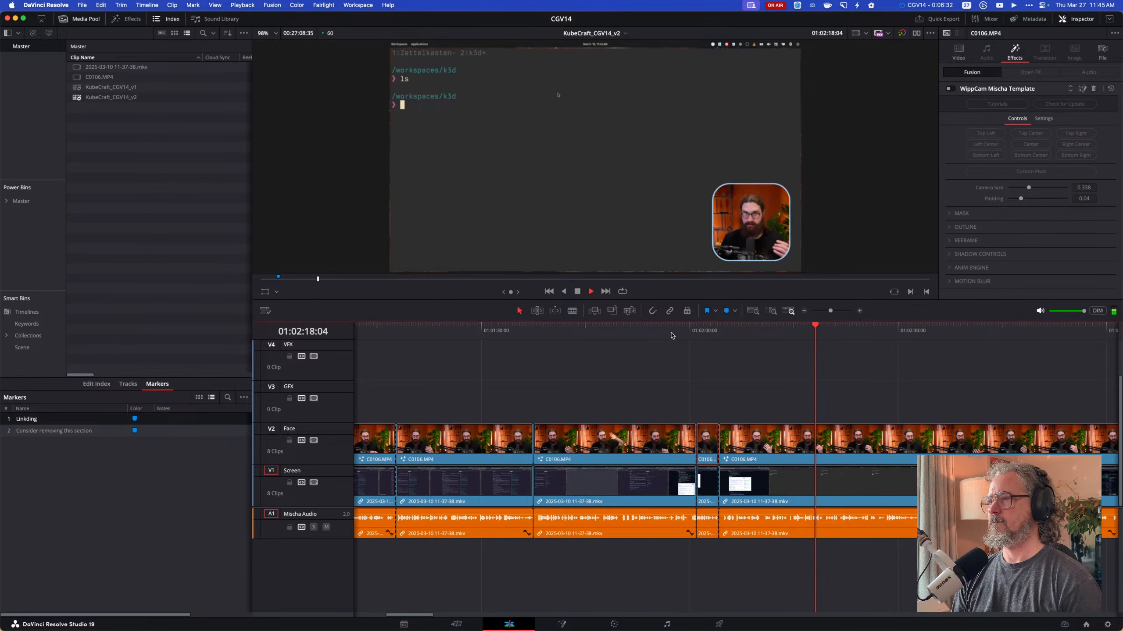
{"action": "left_click", "coordinate": [778, 327]}
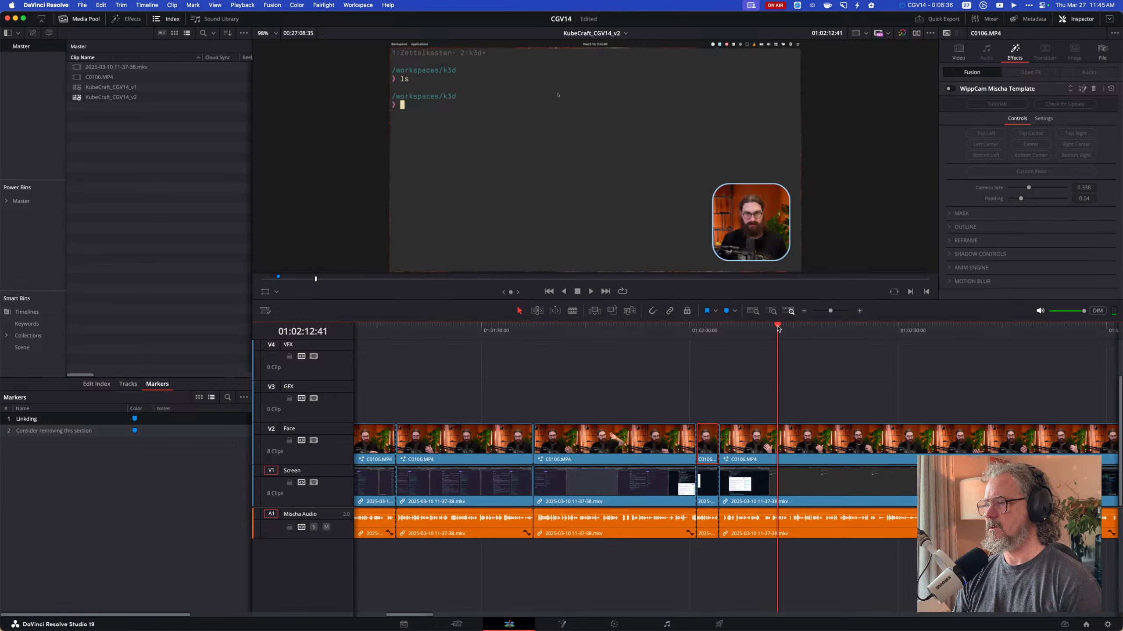
Replay the terminal passage from 01:02:07:00, split all tracks at about 01:02:15, and play on to 01:02:22:25.
{"action": "key", "text": "j"}
{"action": "key", "text": "j"}
{"action": "key", "text": "j"}
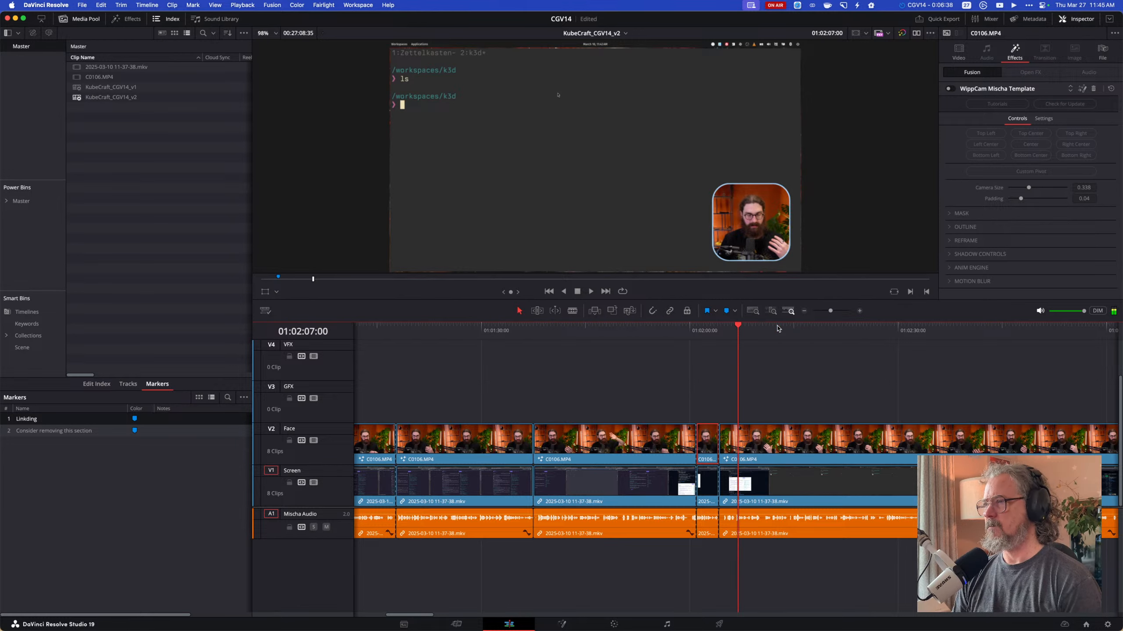
{"action": "key", "text": "l"}
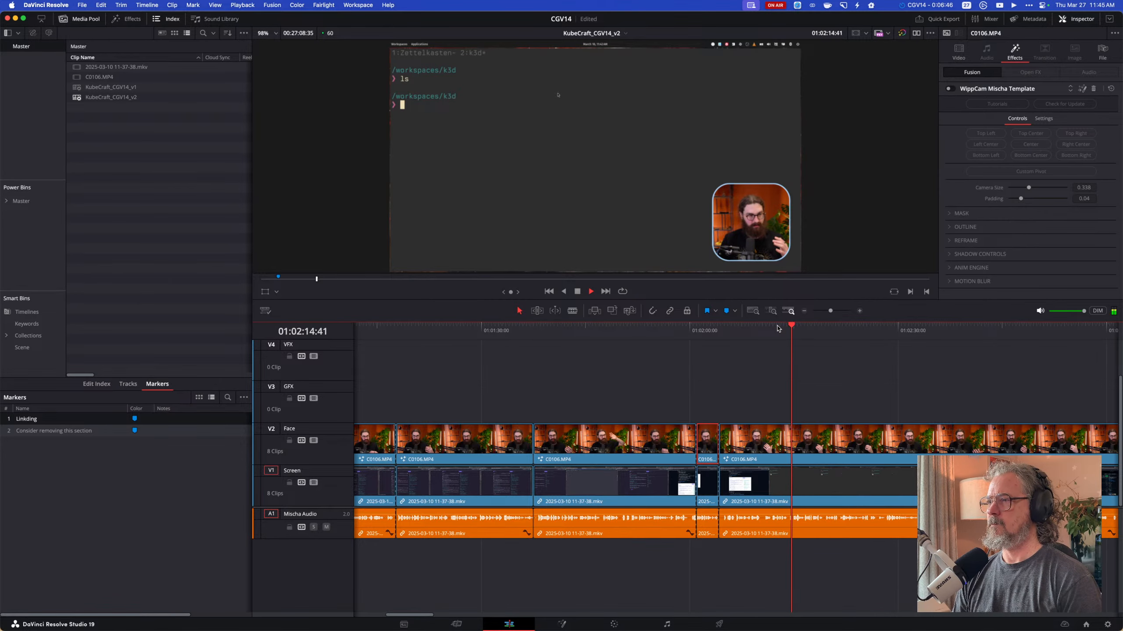
{"action": "key", "text": "super+b"}
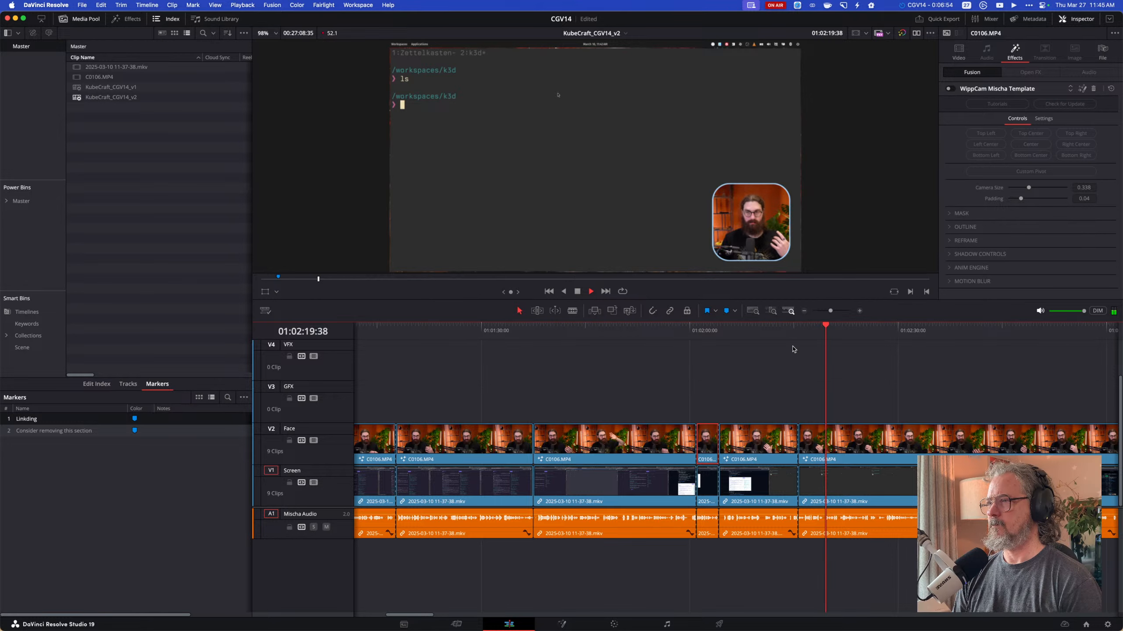
{"action": "key", "text": "space"}
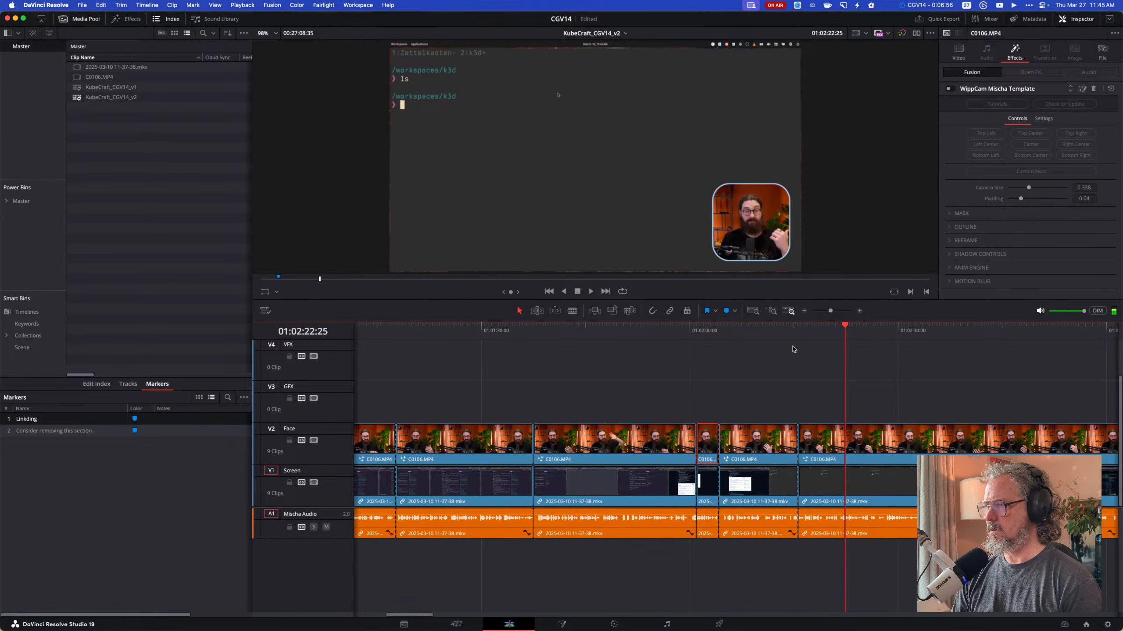
Add a timeline marker named "Rancher Desktop" at 01:02:17:23.
{"action": "key", "text": "space"}
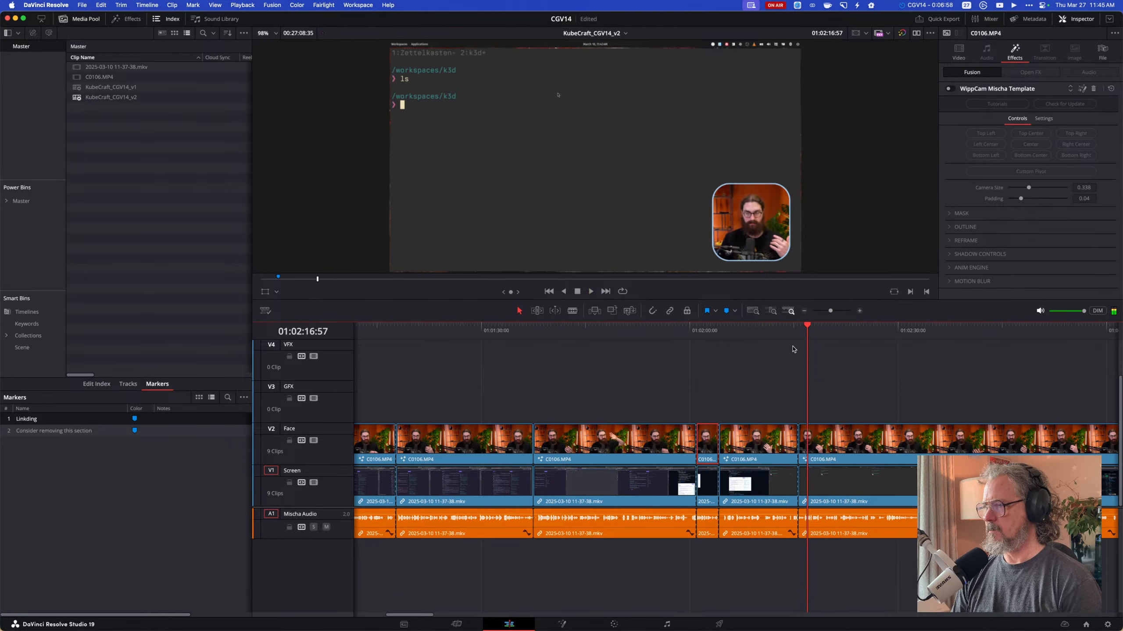
{"action": "key", "text": "m"}
{"action": "key", "text": "m"}
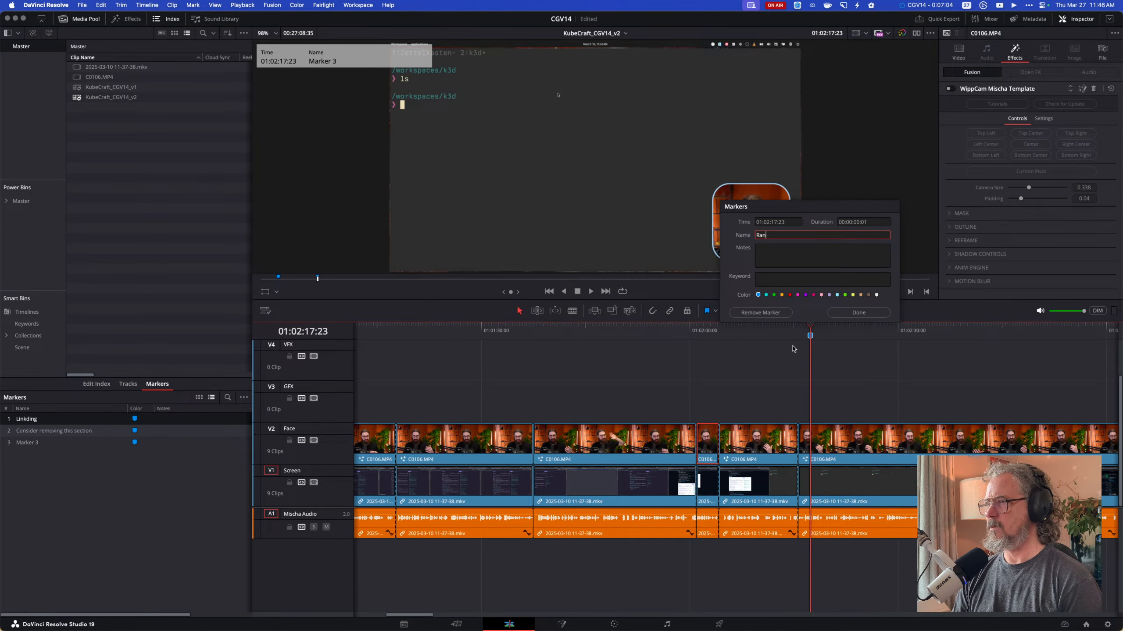
{"action": "key", "text": "Return"}
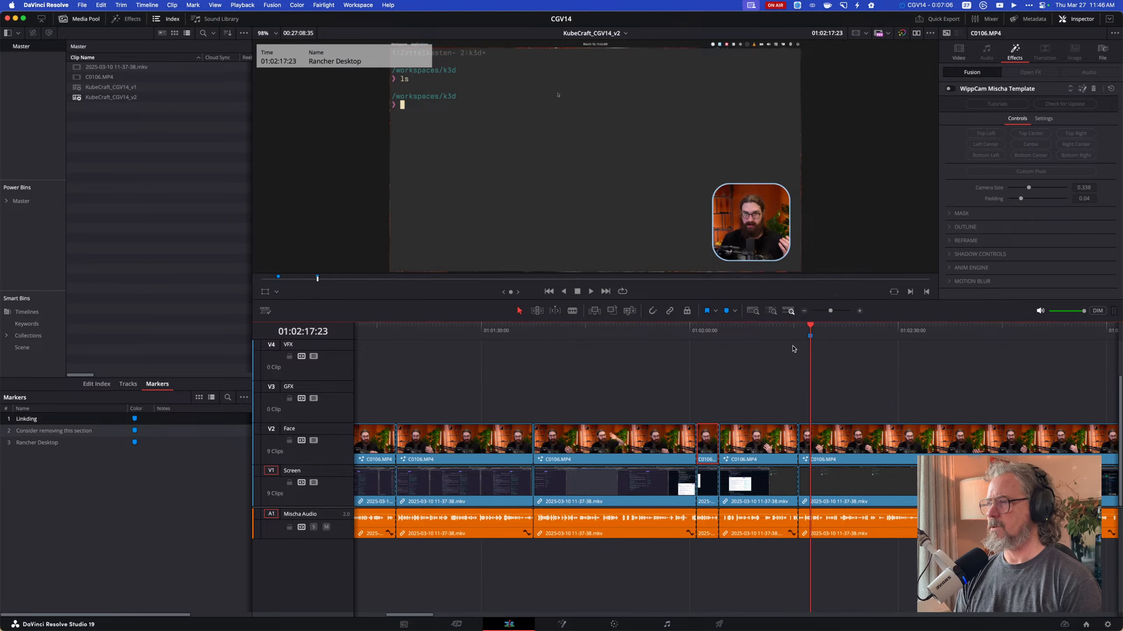
Play on to 01:02:32:47, split all tracks there, and turn off the WippCam Mischa Template effect on the face clip before the cut.
{"action": "key", "text": "space"}
{"action": "left_click", "coordinate": [788, 371]}
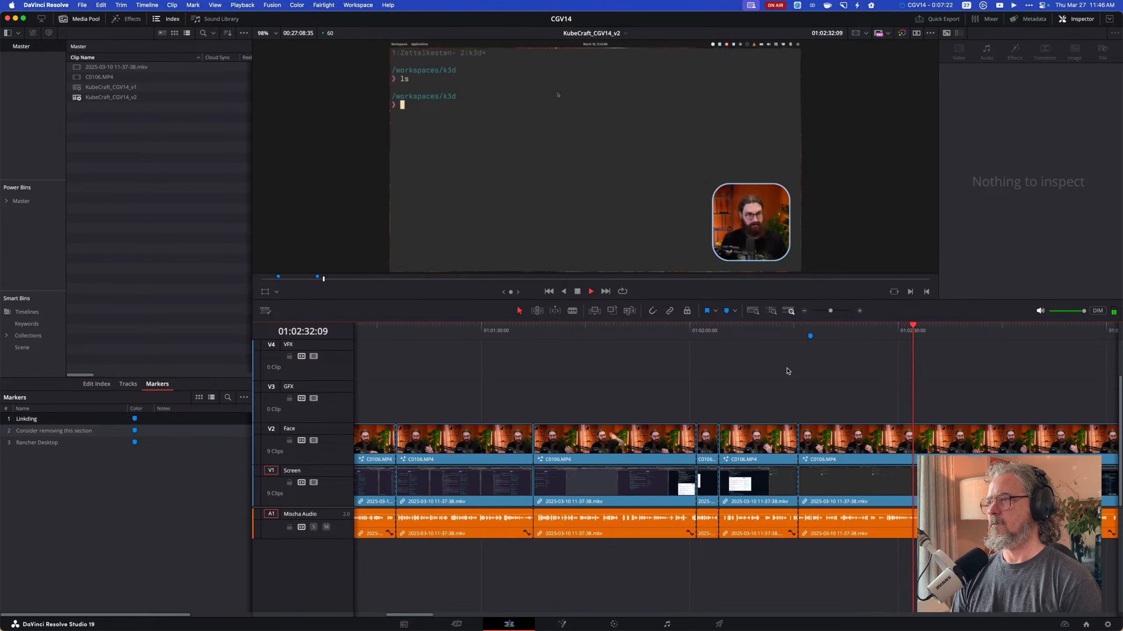
{"action": "key", "text": "space"}
{"action": "key", "text": "super+b"}
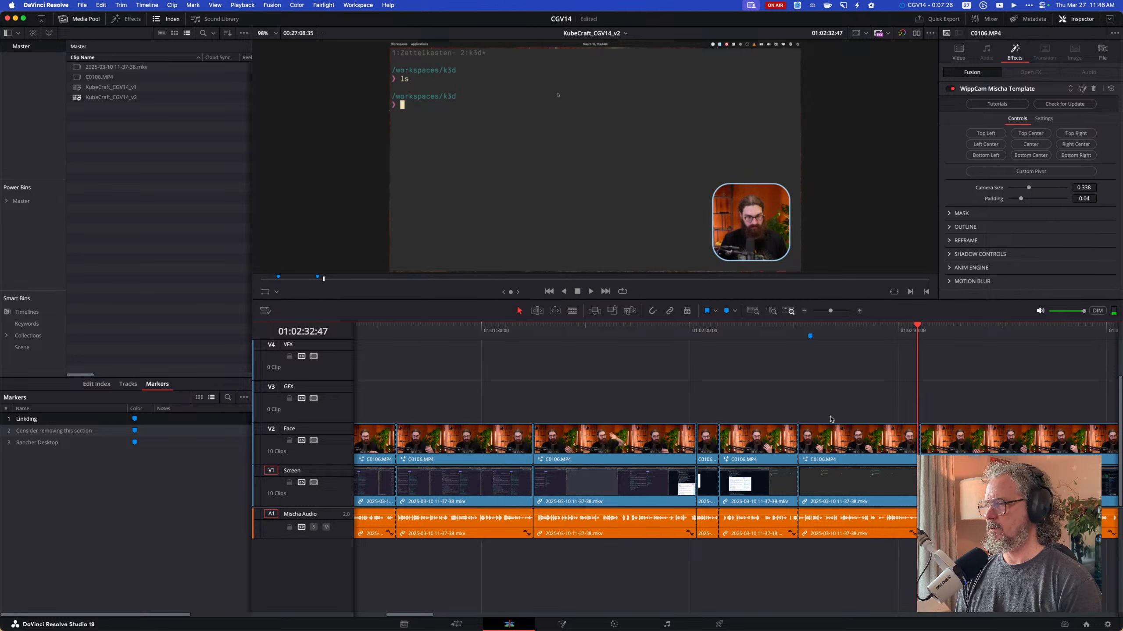
{"action": "left_click", "coordinate": [950, 90]}
Play from just before the Rancher Desktop marker across the new full-screen face clip, fast-forwarding part of it.
{"action": "left_click", "coordinate": [786, 338]}
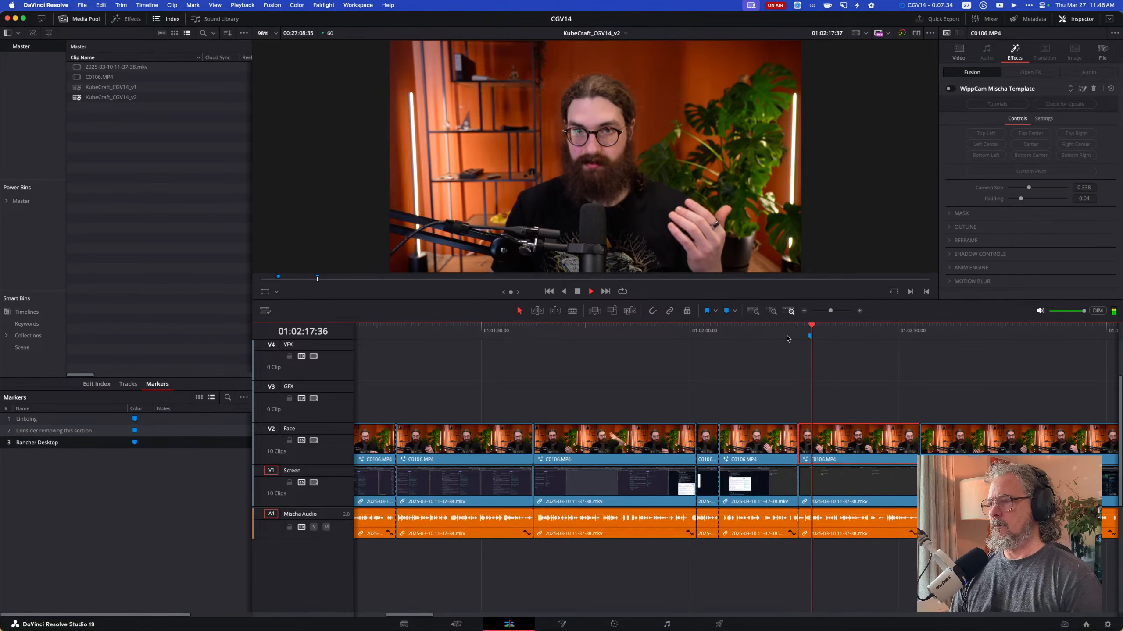
{"action": "key", "text": "l"}
{"action": "key", "text": "l"}
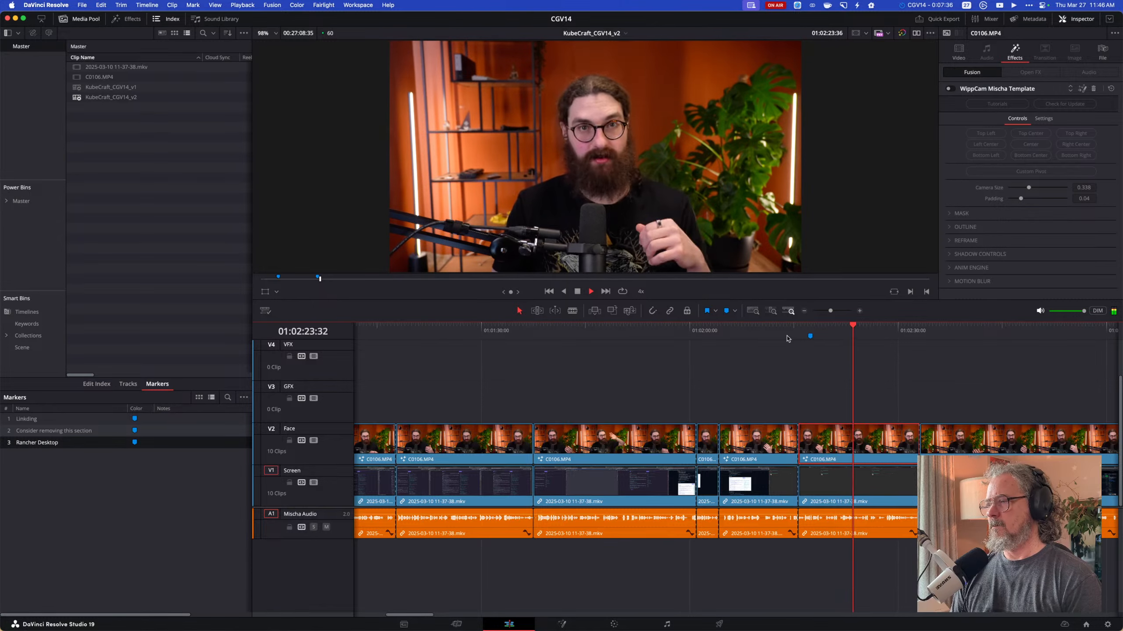
{"action": "key", "text": "k"}
Split all tracks at about 01:02:48 and 01:03:01 and turn off the WippCam Mischa Template effect on the face clip between.
{"action": "key", "text": "l"}
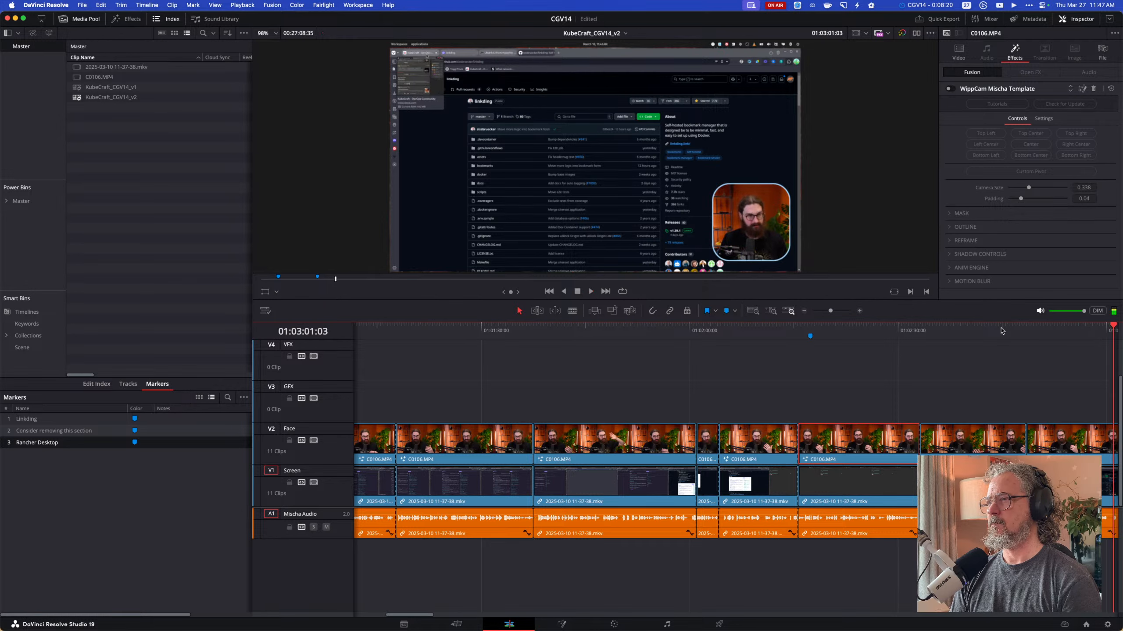
{"action": "left_click", "coordinate": [1037, 335]}
{"action": "left_click", "coordinate": [951, 90]}
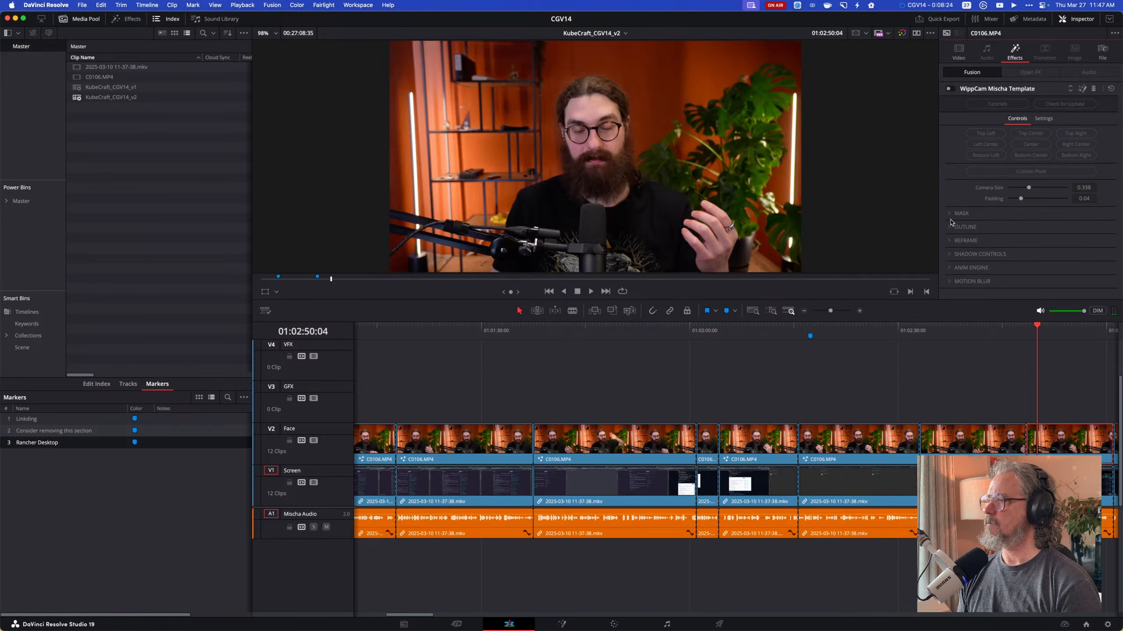
Play from 01:02:45:24 across both cuts of the latest full-screen face clip and on through the deployment yaml section.
{"action": "left_click", "coordinate": [1006, 330]}
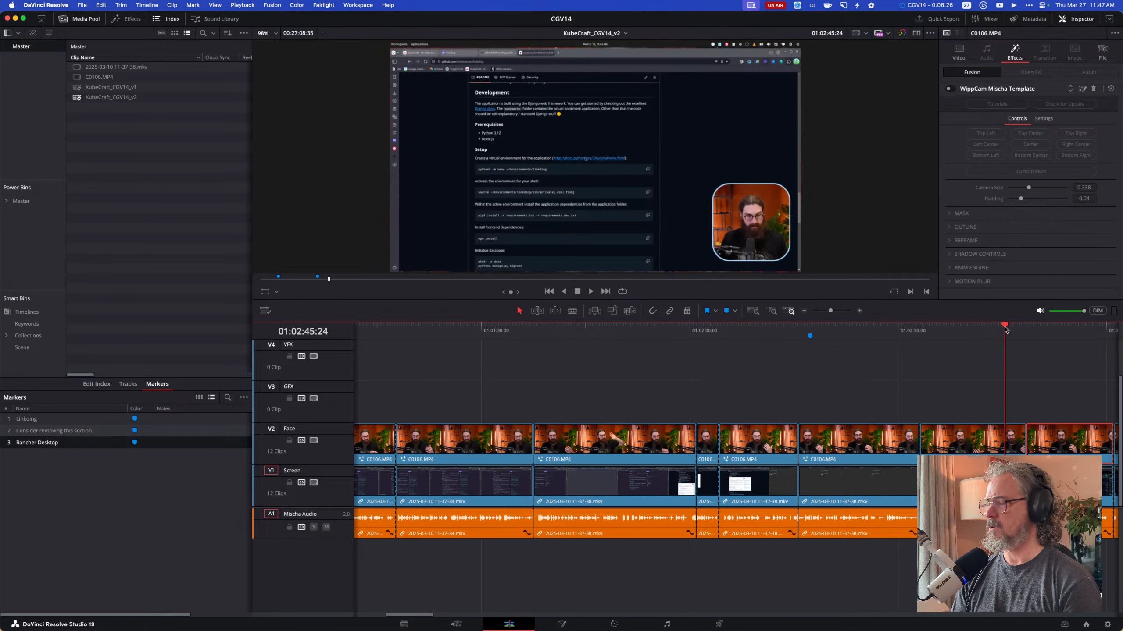
{"action": "key", "text": "space"}
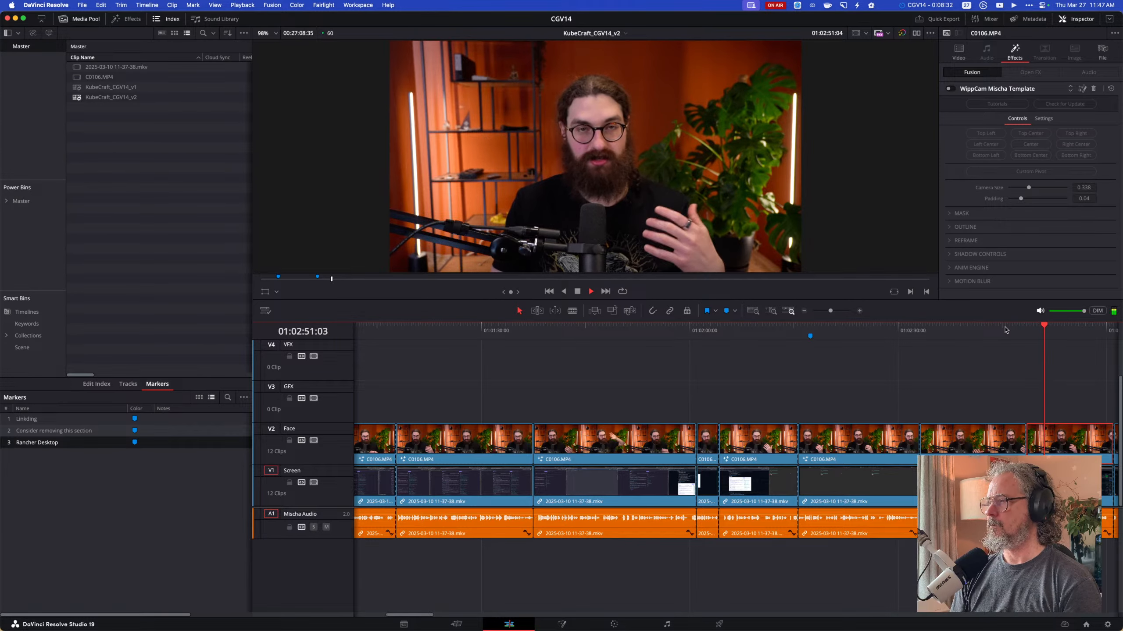
{"action": "key", "text": "l"}
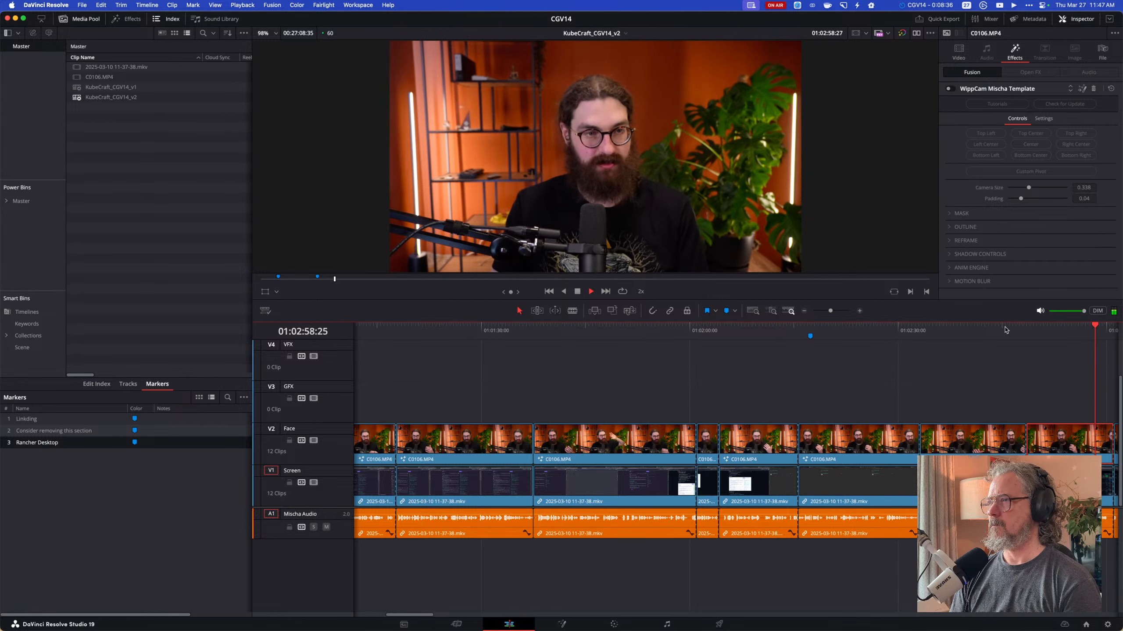
{"action": "key", "text": "space"}
{"action": "key", "text": "space"}
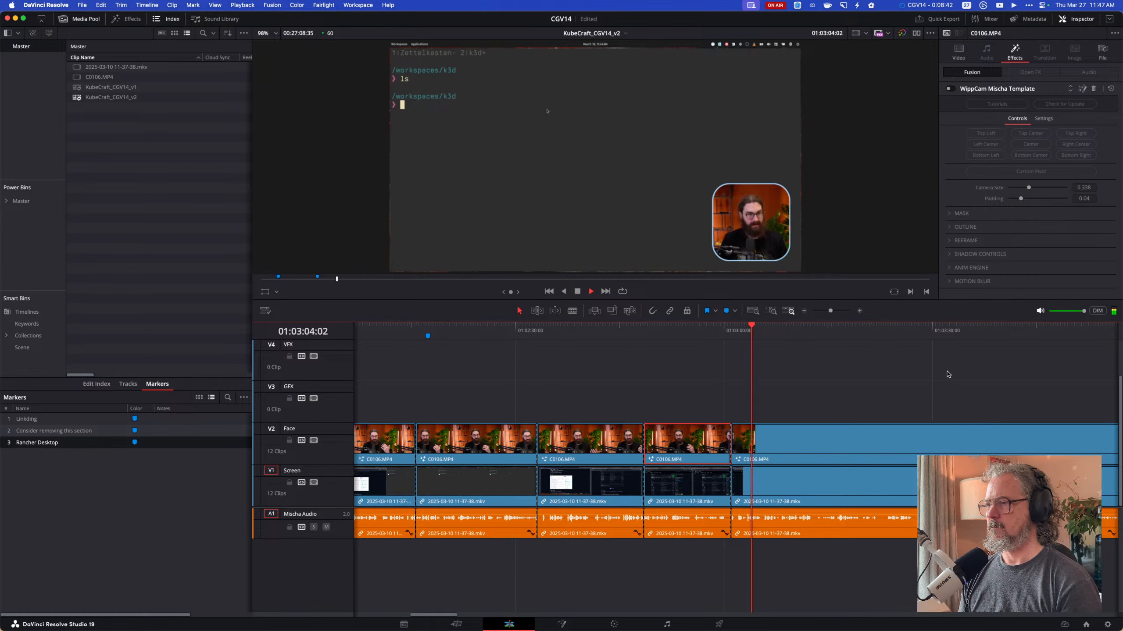
{"action": "key", "text": "space"}
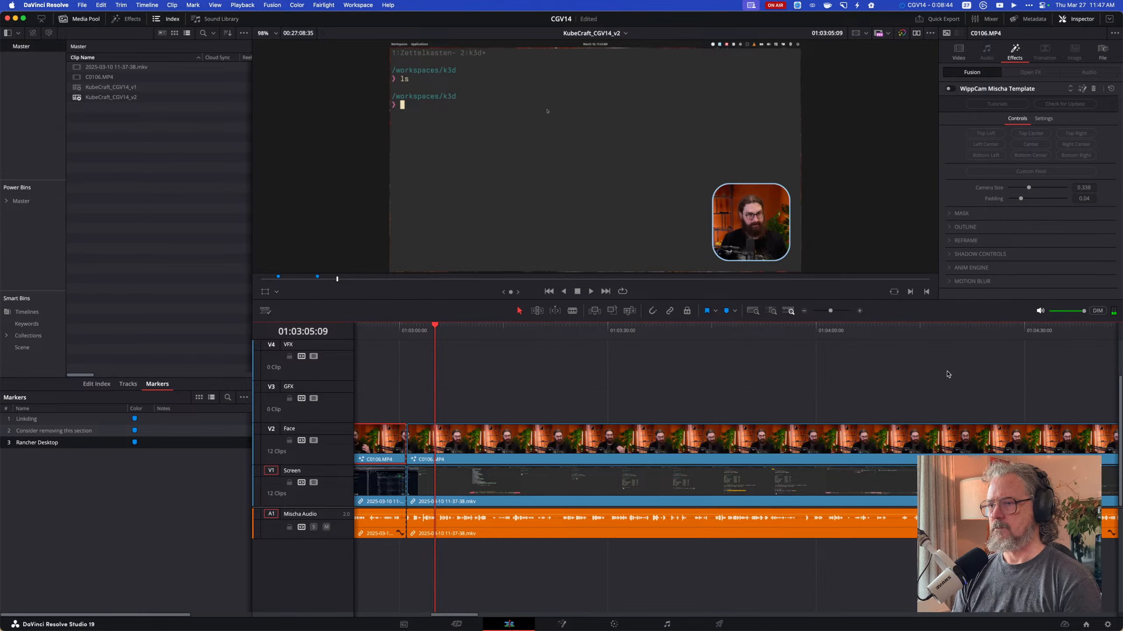
{"action": "key", "text": "space"}
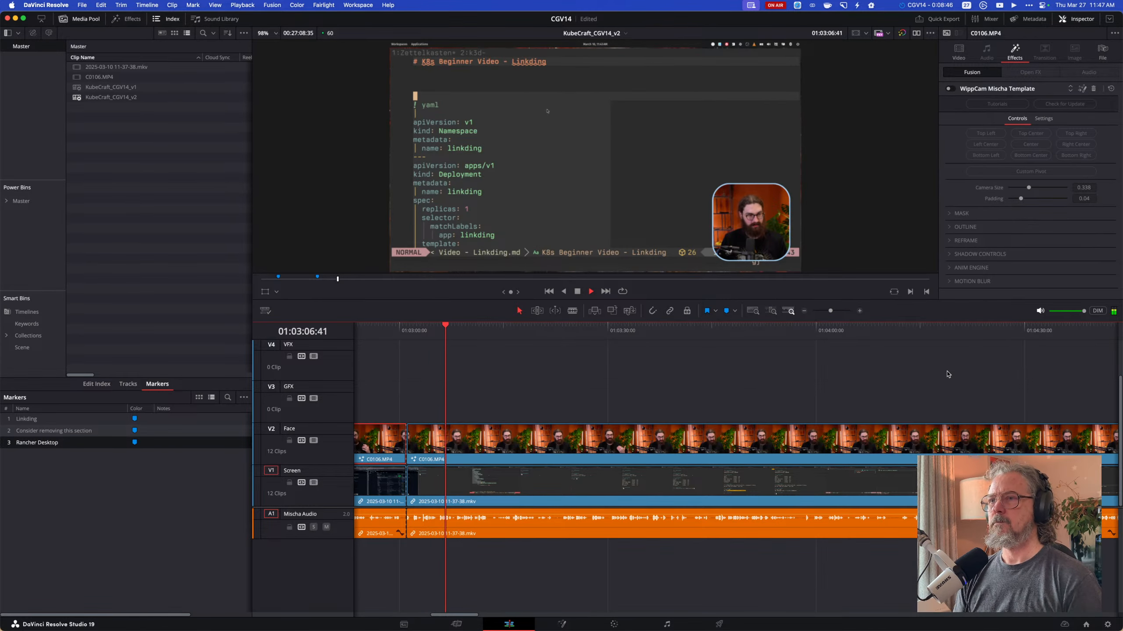
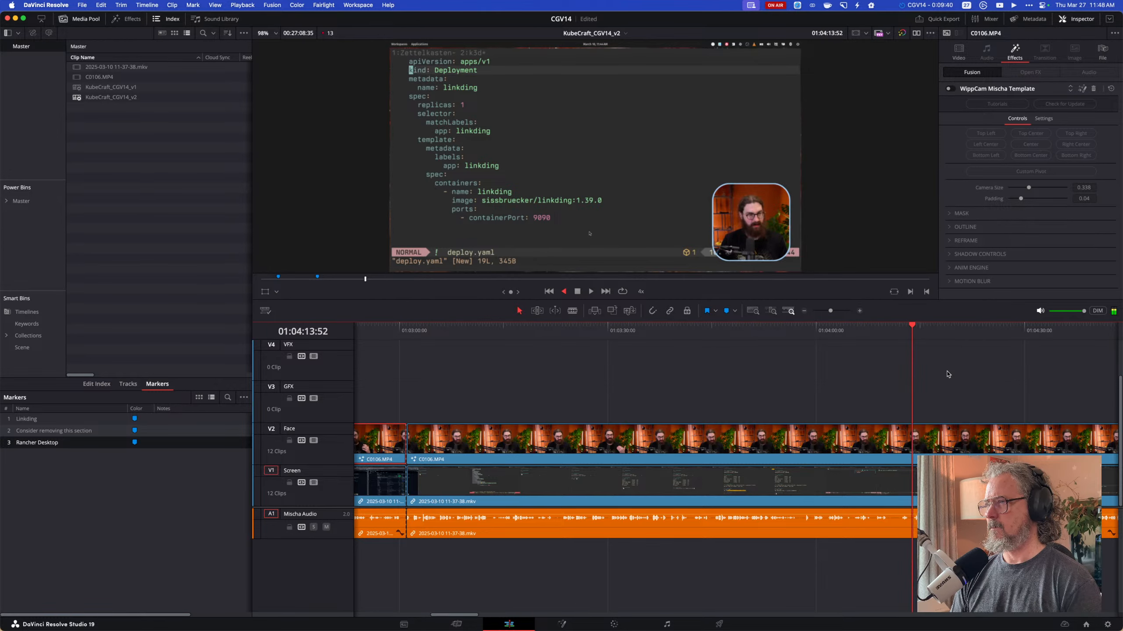
Replay the deploy.yaml passage up to 01:04:15:55 and add a marker there named "Consider zooming in on yaml".
{"action": "key", "text": "l"}
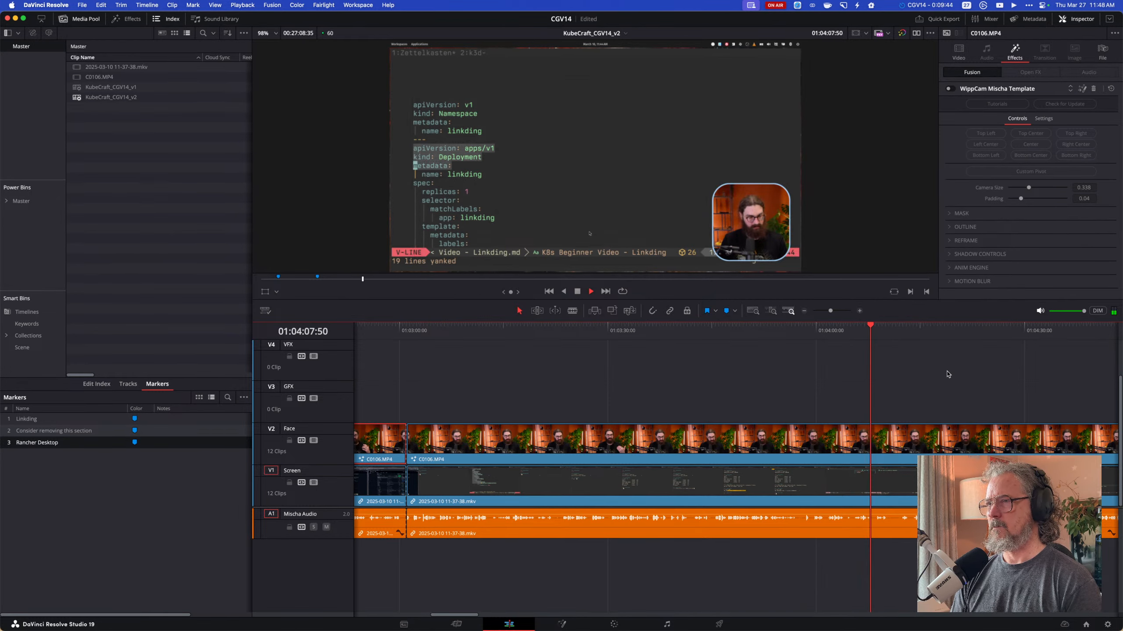
{"action": "key", "text": "l"}
{"action": "key", "text": "k"}
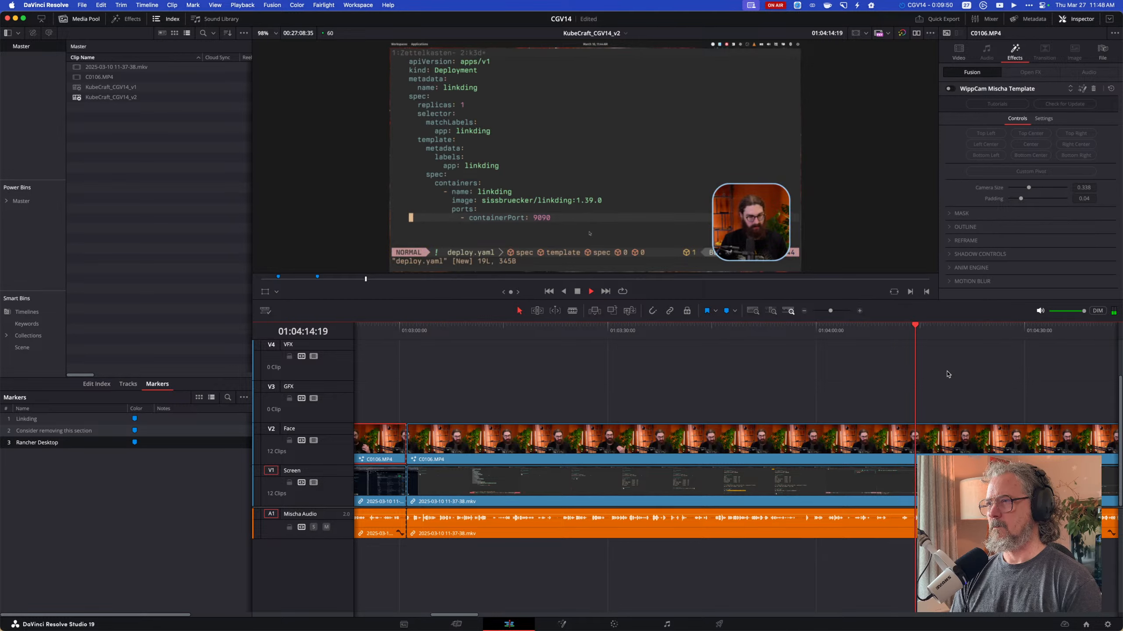
{"action": "key", "text": "k"}
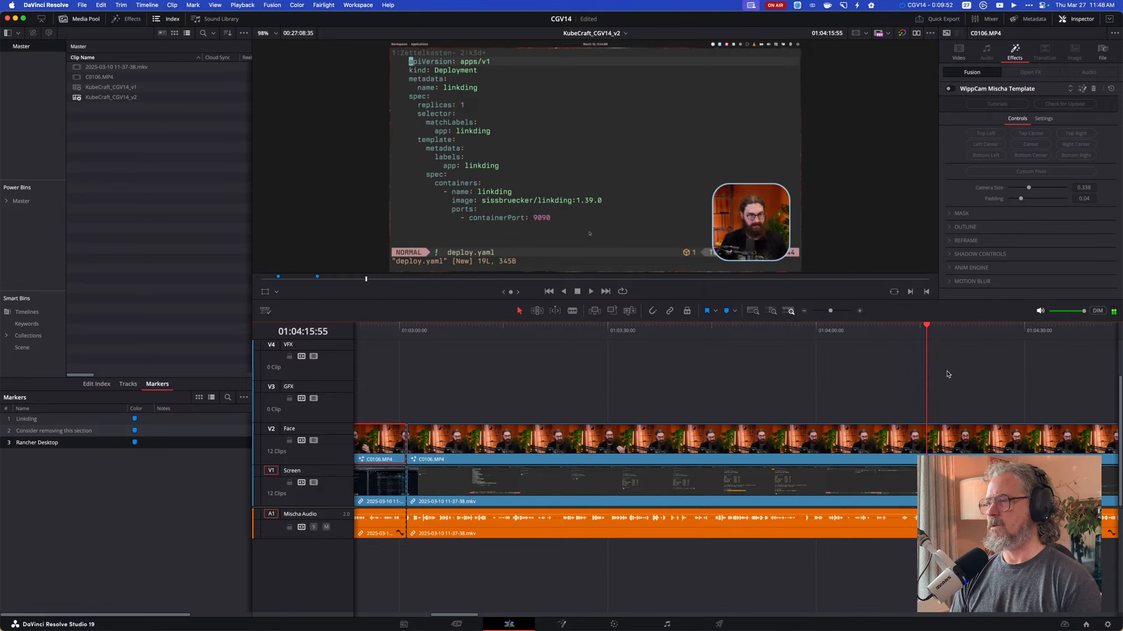
{"action": "key", "text": "m"}
{"action": "key", "text": "m"}
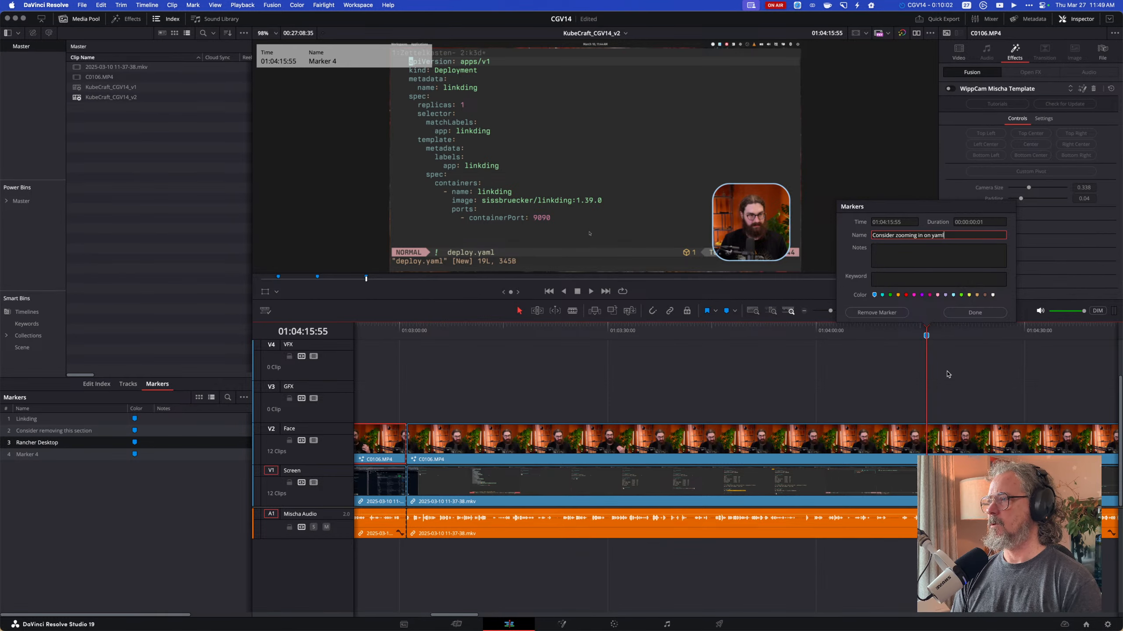
{"action": "key", "text": "Return"}
Play on from the yaml zoom marker to 01:04:19:13 and return the playhead to 01:04:16:02.
{"action": "key", "text": "space"}
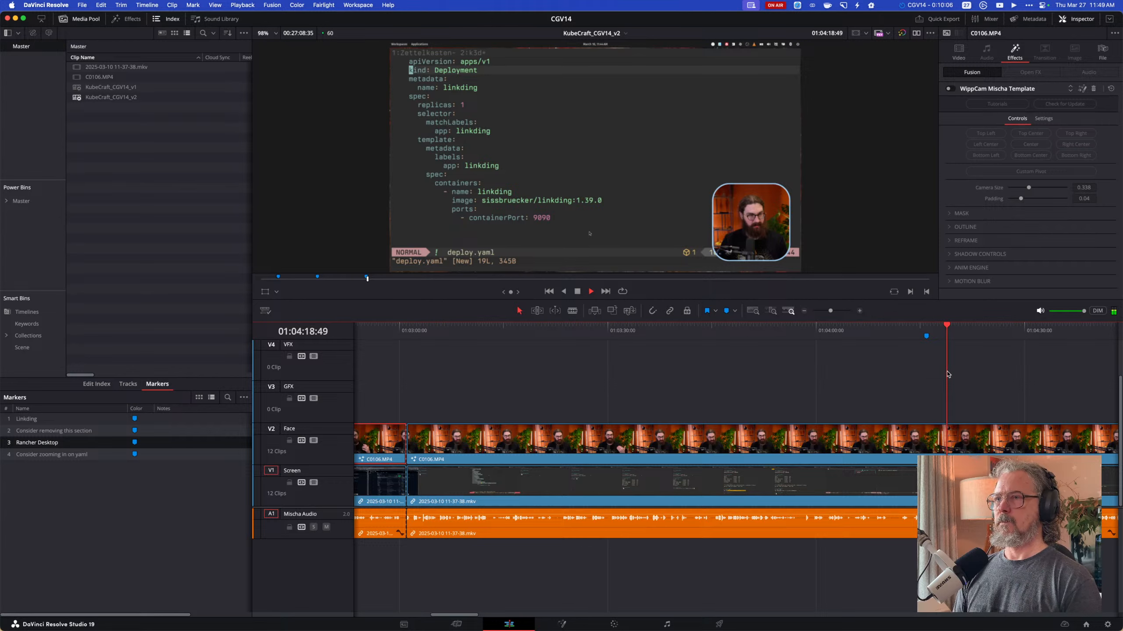
{"action": "key", "text": "space"}
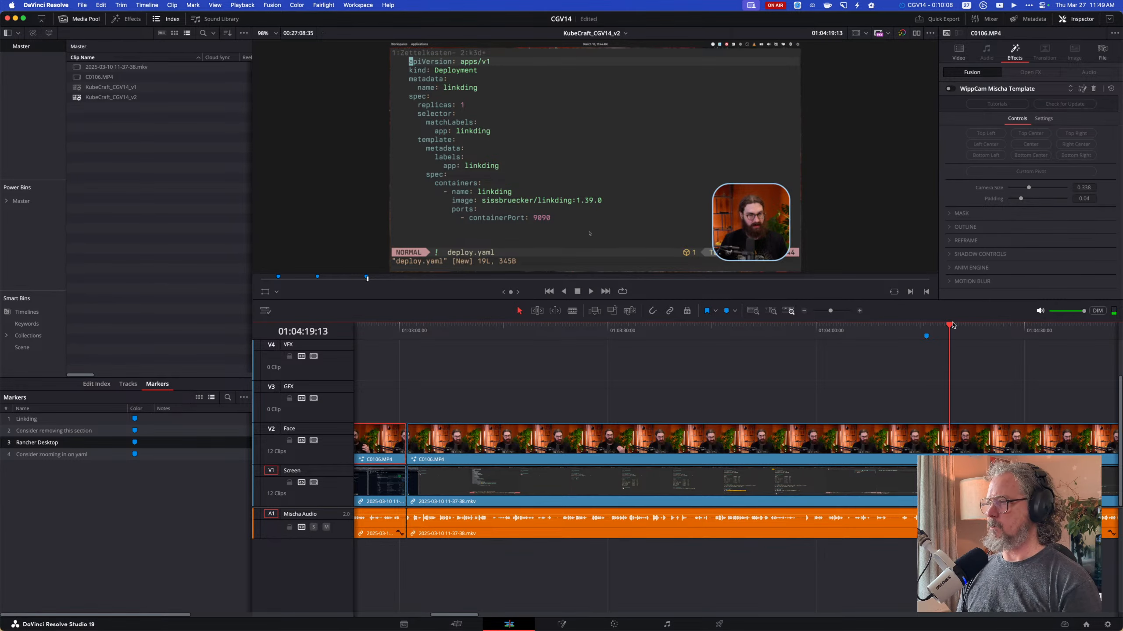
{"action": "left_click_drag", "start_coordinate": [950, 326], "coordinate": [927, 331]}
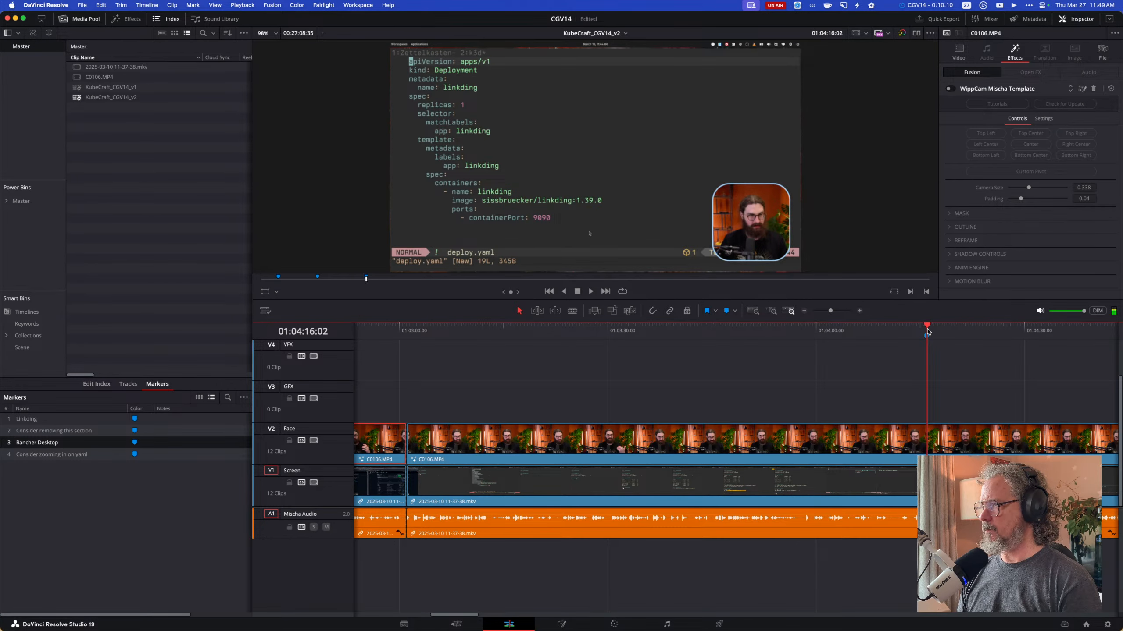
{"action": "scroll", "coordinate": [922, 367], "scroll_direction": "right", "scroll_amount": 10}
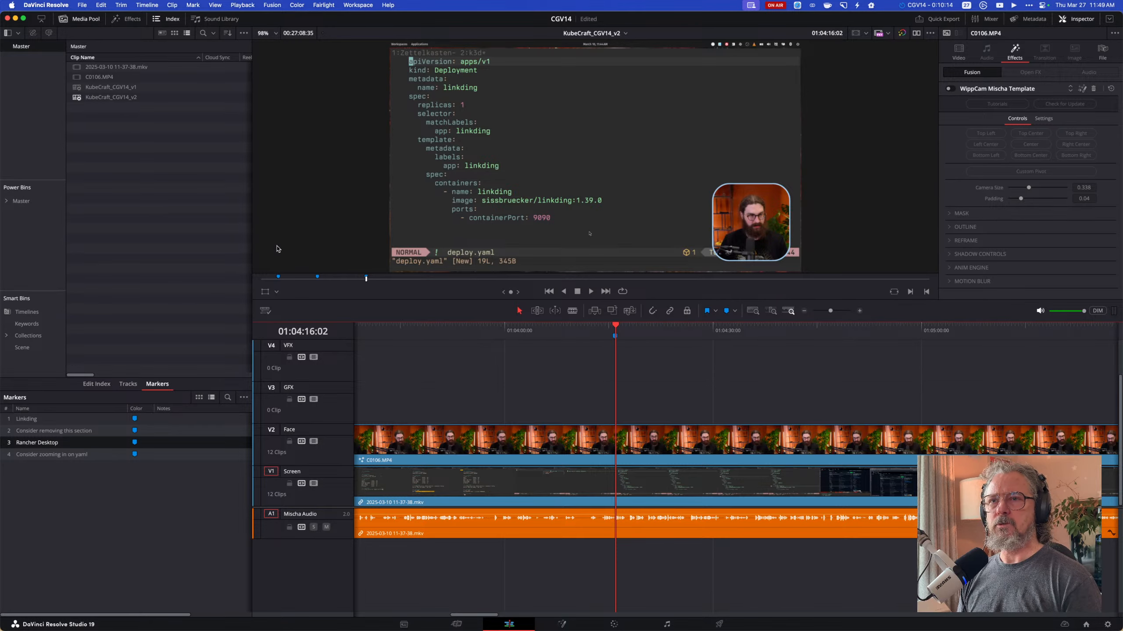
Browse the favourite effects and place the WippMagnify generator on the GFX track at the yaml zoom marker.
{"action": "left_click", "coordinate": [184, 149]}
{"action": "left_click", "coordinate": [133, 20]}
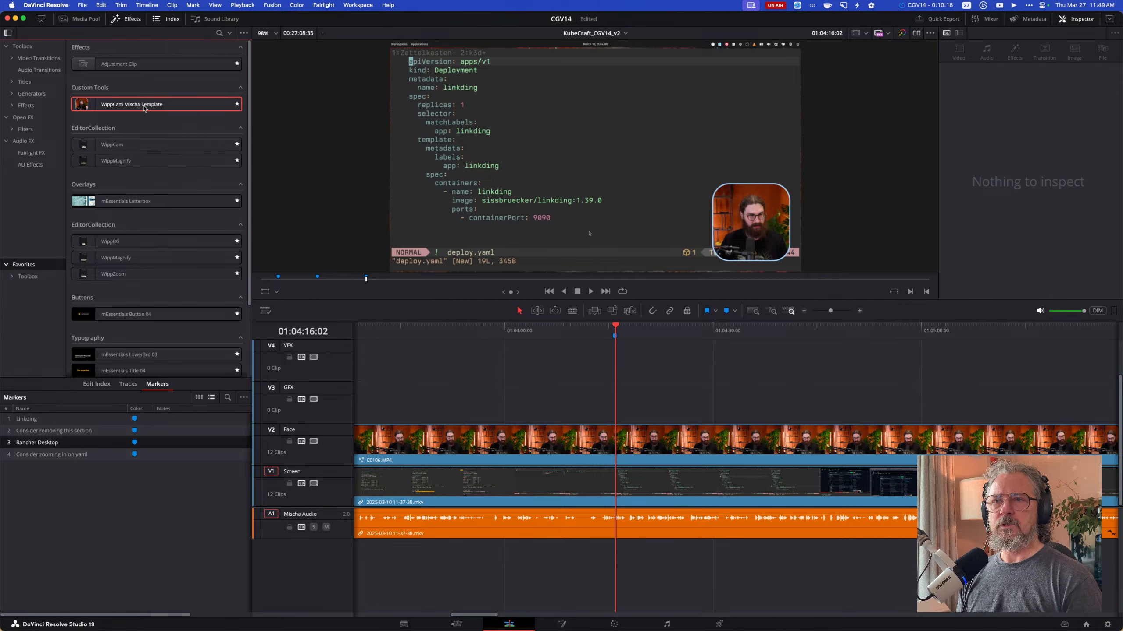
{"action": "scroll", "coordinate": [142, 145], "scroll_direction": "down", "scroll_amount": 1}
{"action": "scroll", "coordinate": [142, 146], "scroll_direction": "down", "scroll_amount": 1}
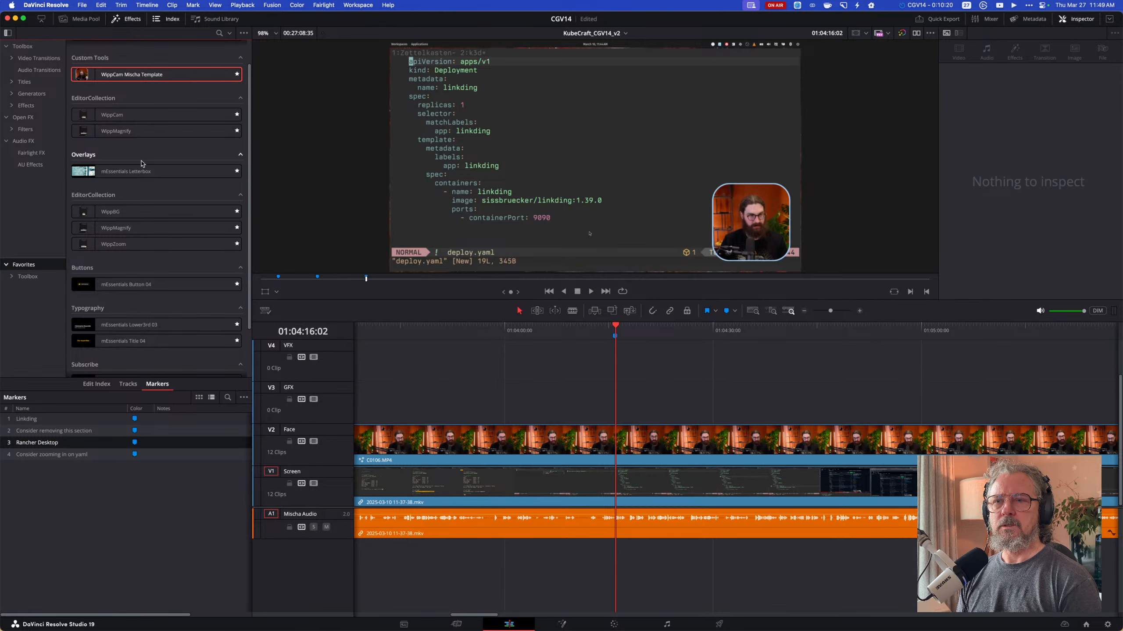
{"action": "scroll", "coordinate": [141, 175], "scroll_direction": "down", "scroll_amount": 4}
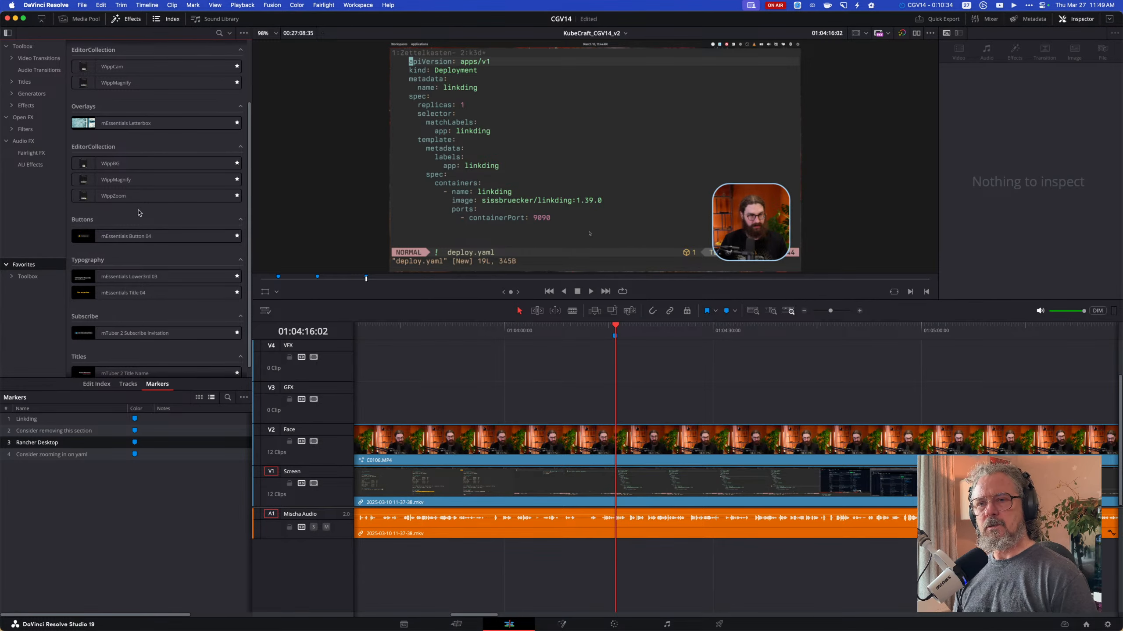
{"action": "scroll", "coordinate": [139, 213], "scroll_direction": "down", "scroll_amount": 1}
{"action": "scroll", "coordinate": [103, 207], "scroll_direction": "up", "scroll_amount": 2}
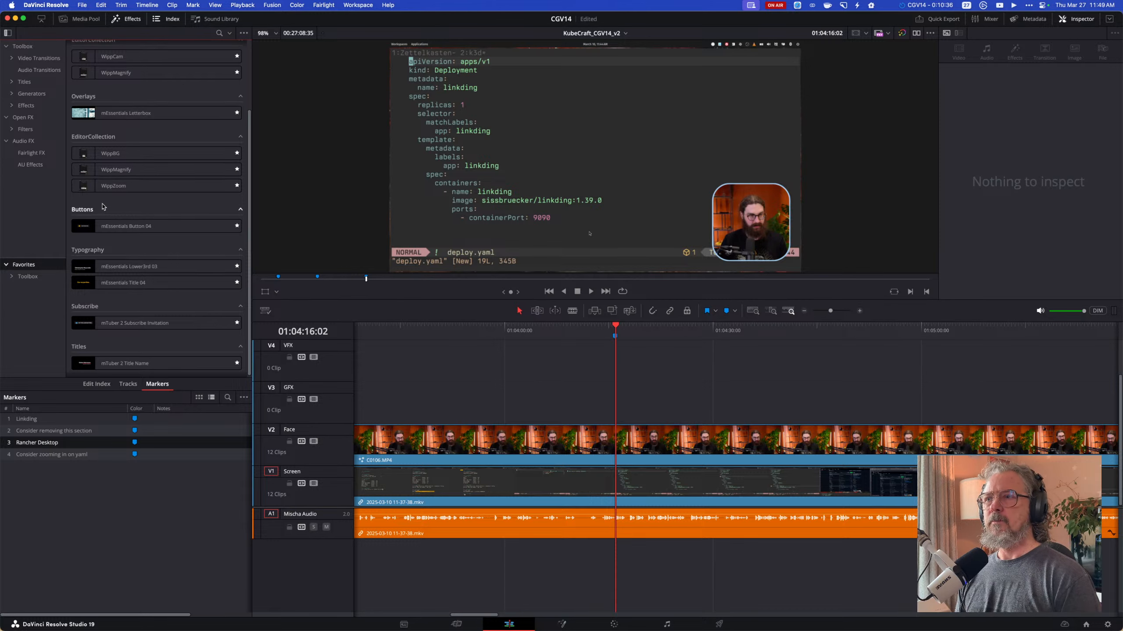
{"action": "scroll", "coordinate": [103, 207], "scroll_direction": "up", "scroll_amount": 1}
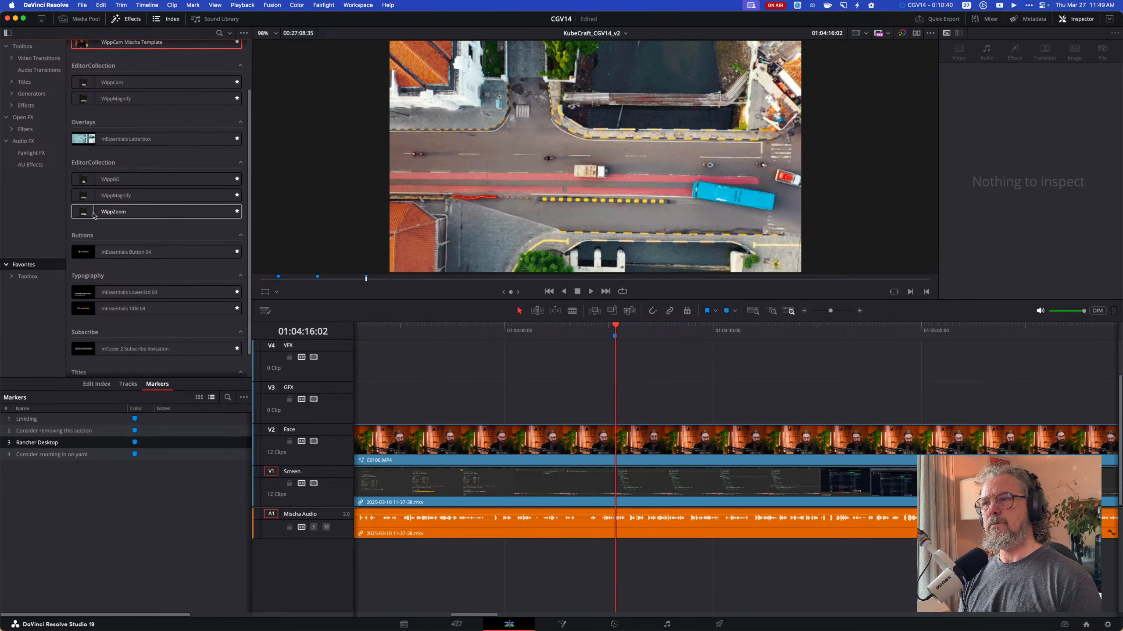
{"action": "left_click_drag", "start_coordinate": [95, 203], "coordinate": [612, 393]}
Extend the WippMagnify clip's end to about 01:04:48 and play through the yaml explanation to 01:04:30:21.
{"action": "key", "text": "space"}
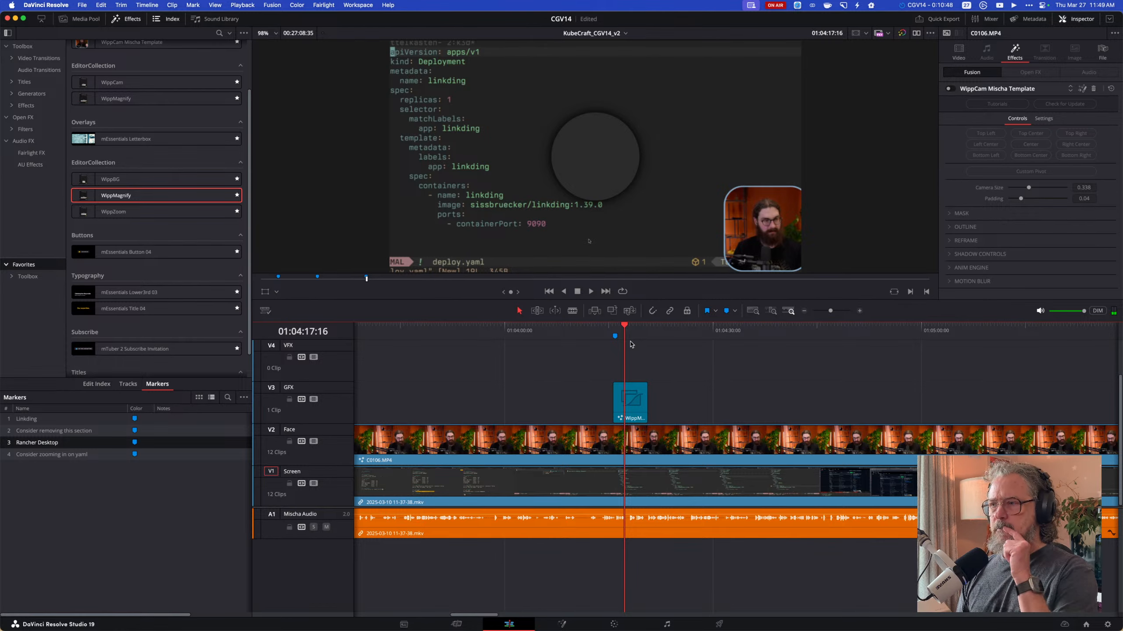
{"action": "left_click_drag", "start_coordinate": [643, 403], "coordinate": [838, 404]}
{"action": "key", "text": "space"}
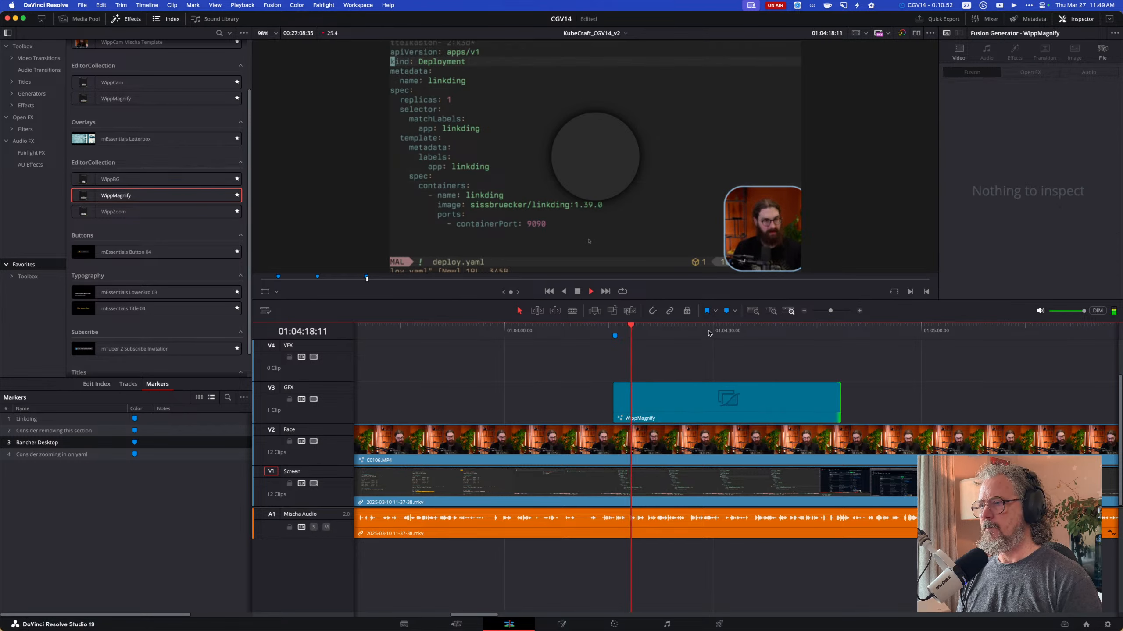
{"action": "key", "text": "space"}
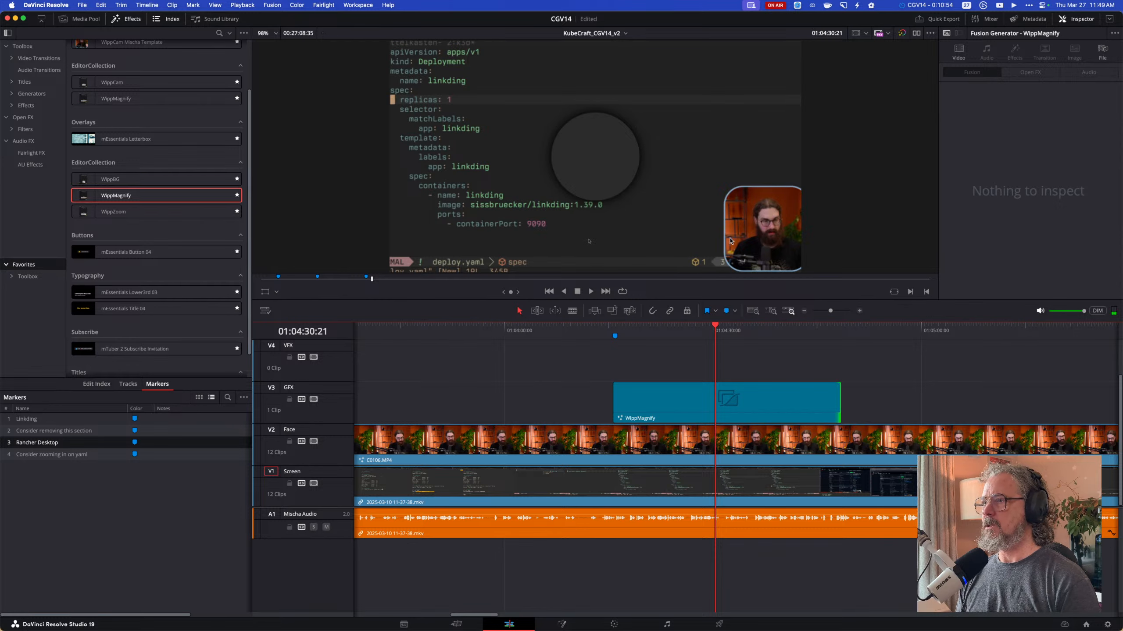
Switch the WippMagnify generator to a rectangle and turn on the Fusion Overlay in the viewer.
{"action": "left_click", "coordinate": [758, 402]}
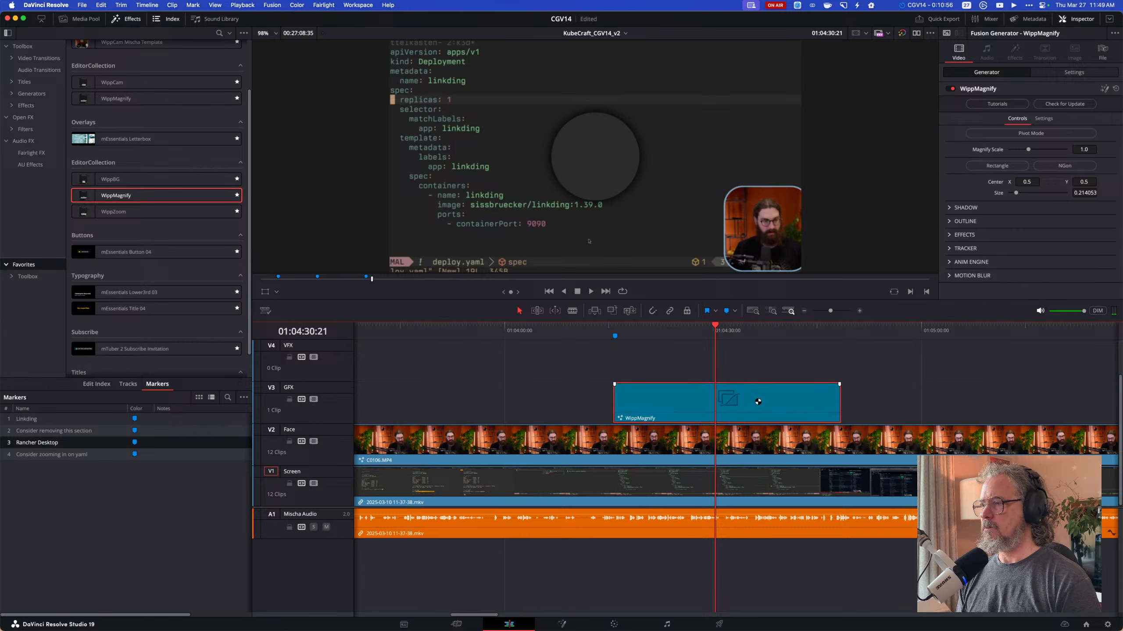
{"action": "left_click", "coordinate": [998, 165]}
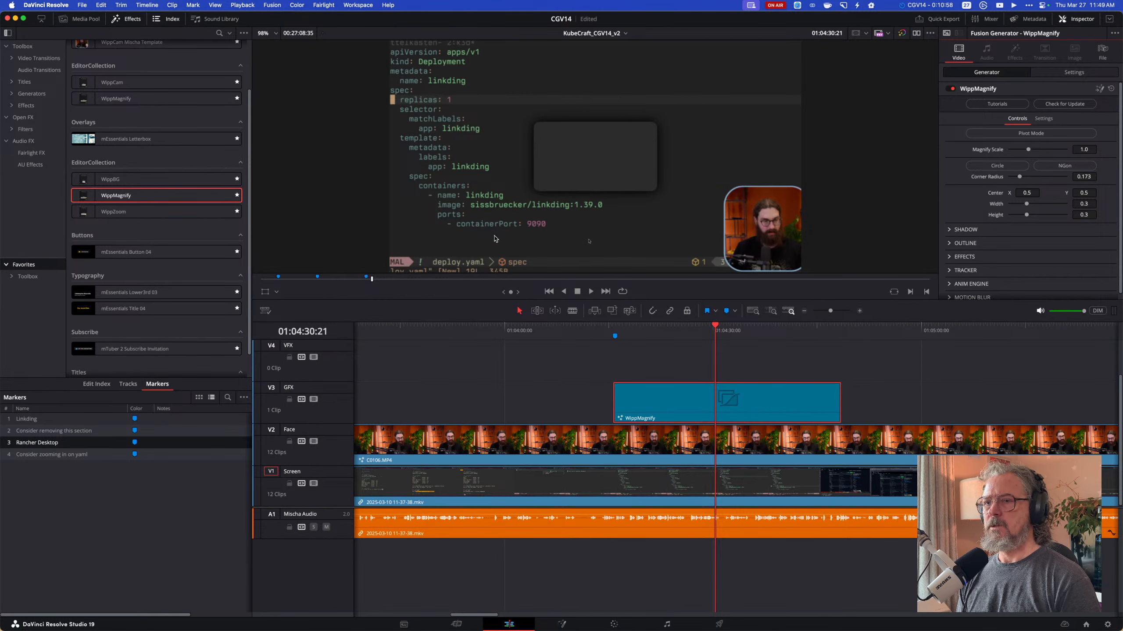
{"action": "left_click", "coordinate": [279, 292]}
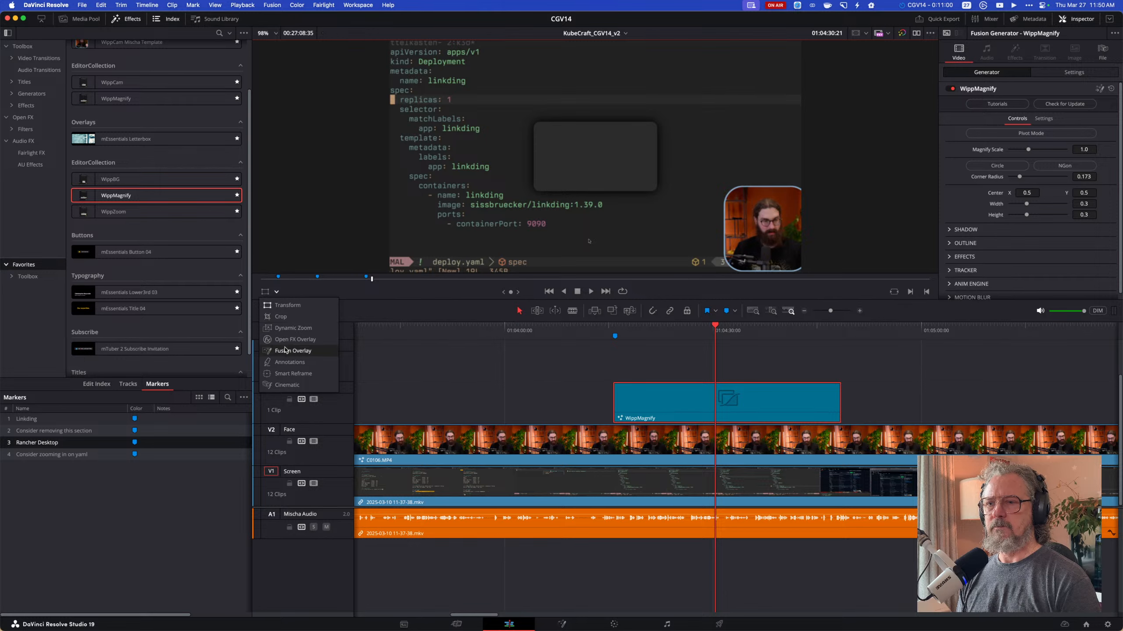
{"action": "left_click", "coordinate": [300, 353]}
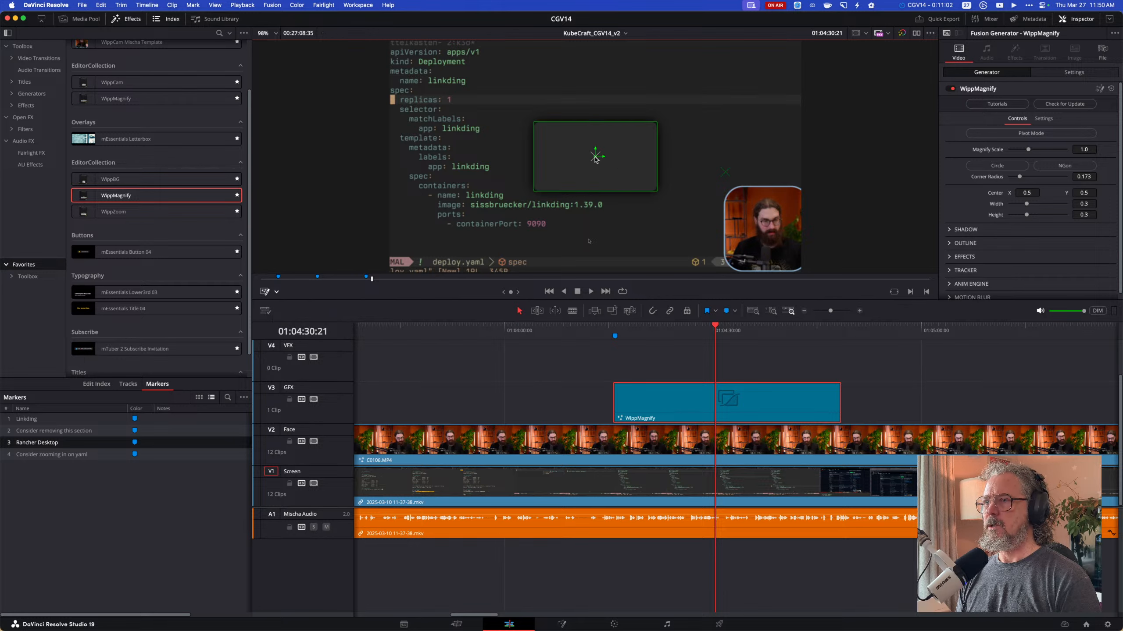
Try enlarging the magnifier rectangle to about 0.62 by 0.88 and moving its centre to about 0.18, 0.74 over the yaml.
{"action": "left_click_drag", "start_coordinate": [656, 193], "coordinate": [723, 262]}
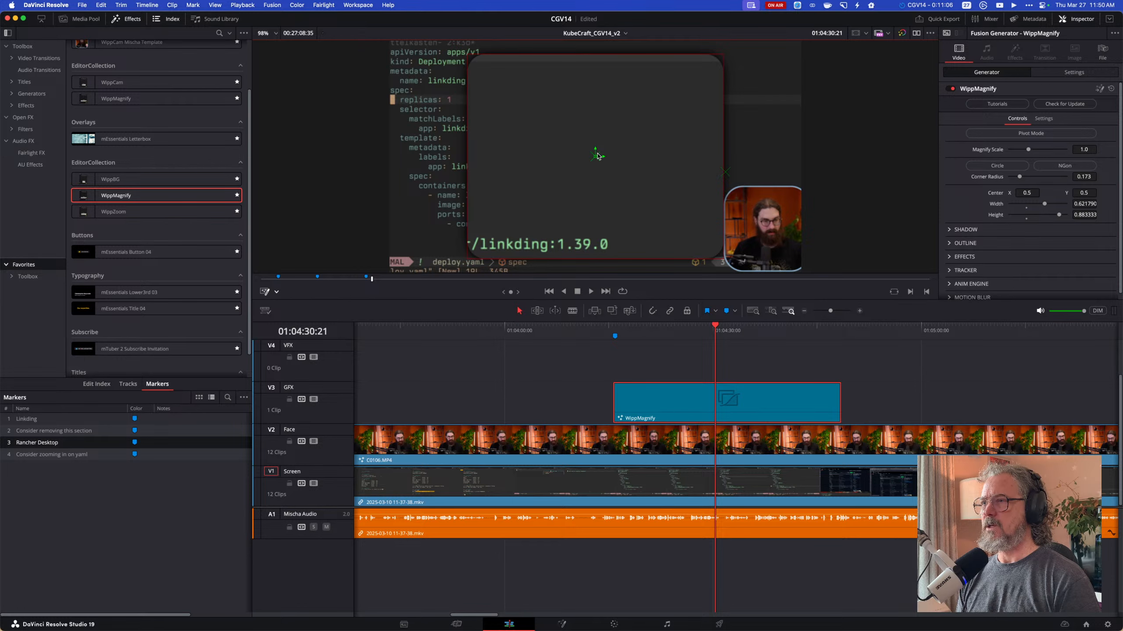
{"action": "left_click_drag", "start_coordinate": [598, 156], "coordinate": [467, 122]}
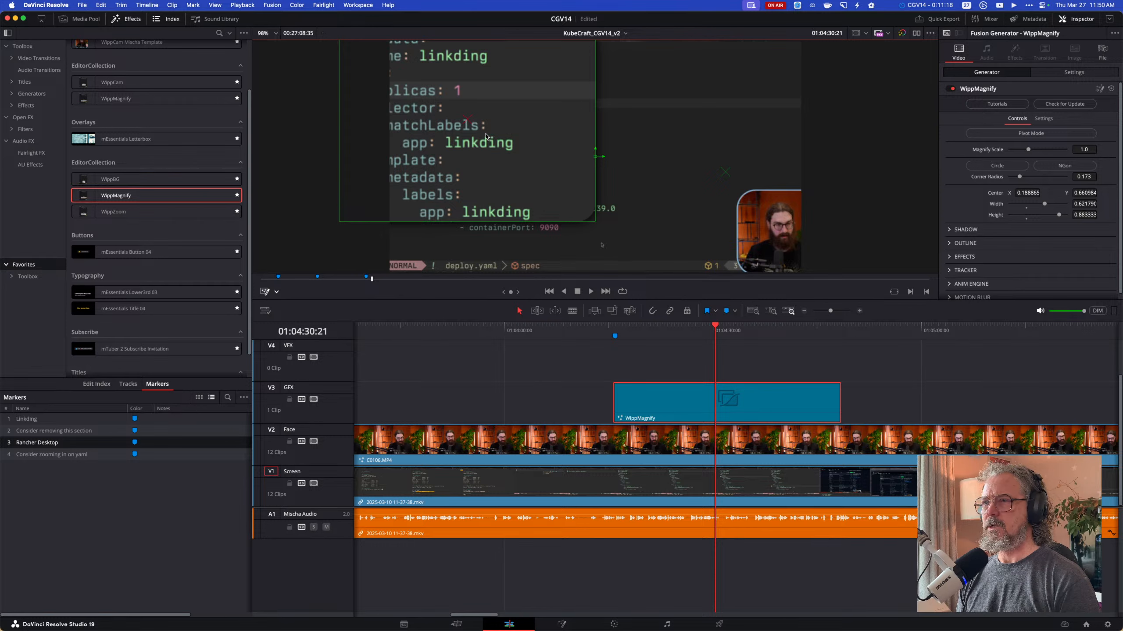
{"action": "left_click_drag", "start_coordinate": [467, 122], "coordinate": [463, 103]}
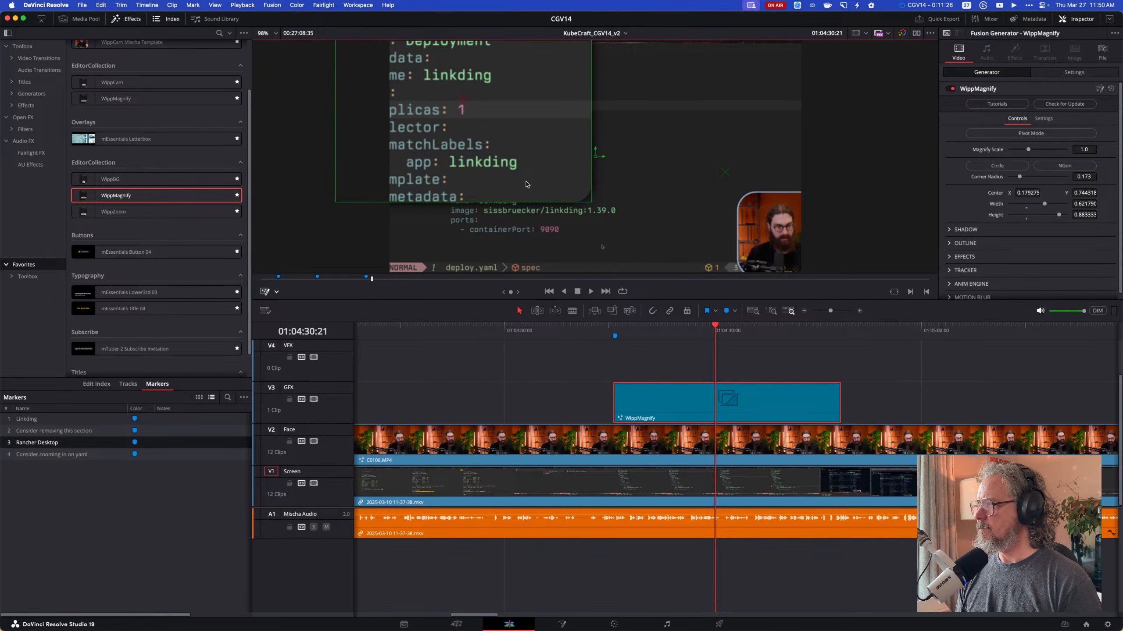
Replace the WippMagnify clip on the GFX track with a WippZoom generator running from the yaml marker to about 01:04:52.
{"action": "left_click", "coordinate": [754, 366]}
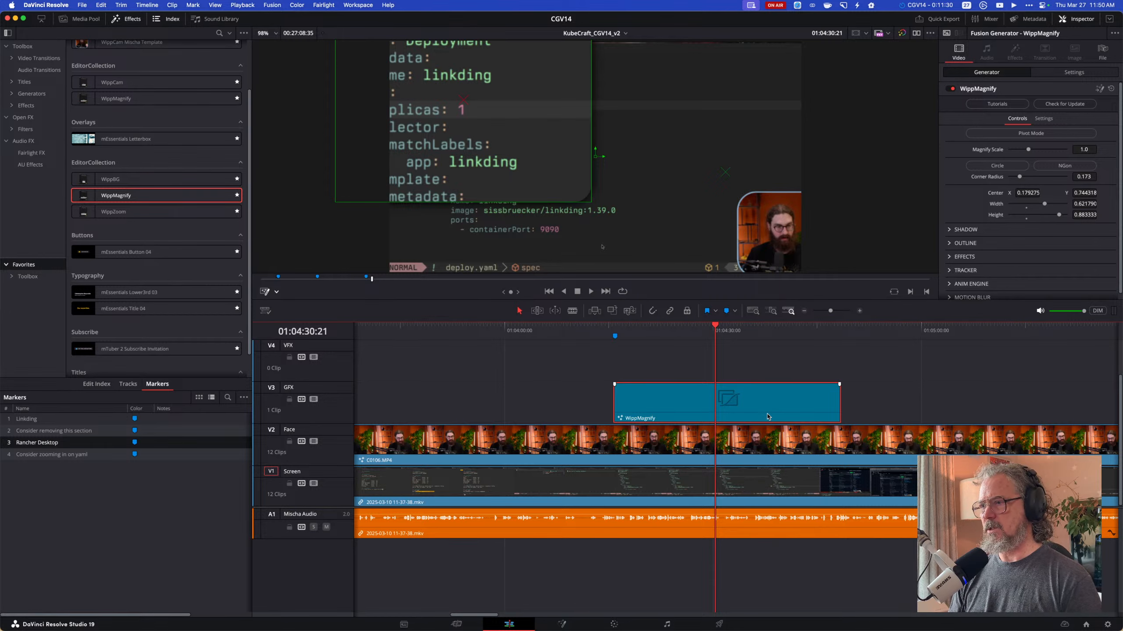
{"action": "key", "text": "Delete"}
{"action": "left_click_drag", "start_coordinate": [113, 212], "coordinate": [865, 407]}
Play the start of the WippZoom effect from 01:04:13:45 to 01:04:17:27.
{"action": "left_click", "coordinate": [600, 330]}
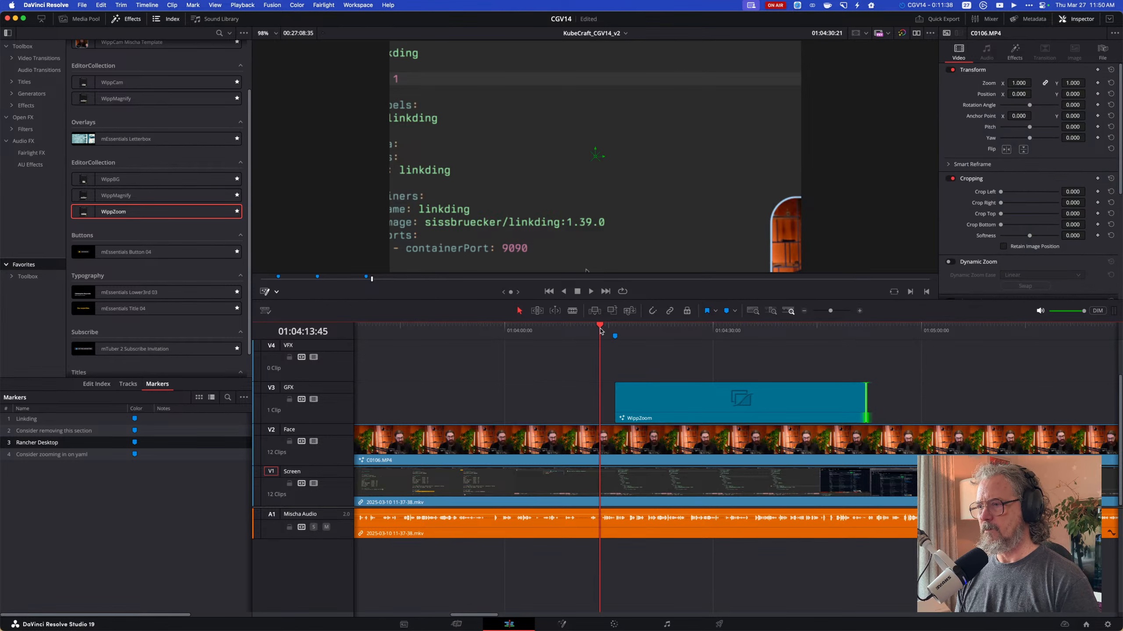
{"action": "key", "text": "space"}
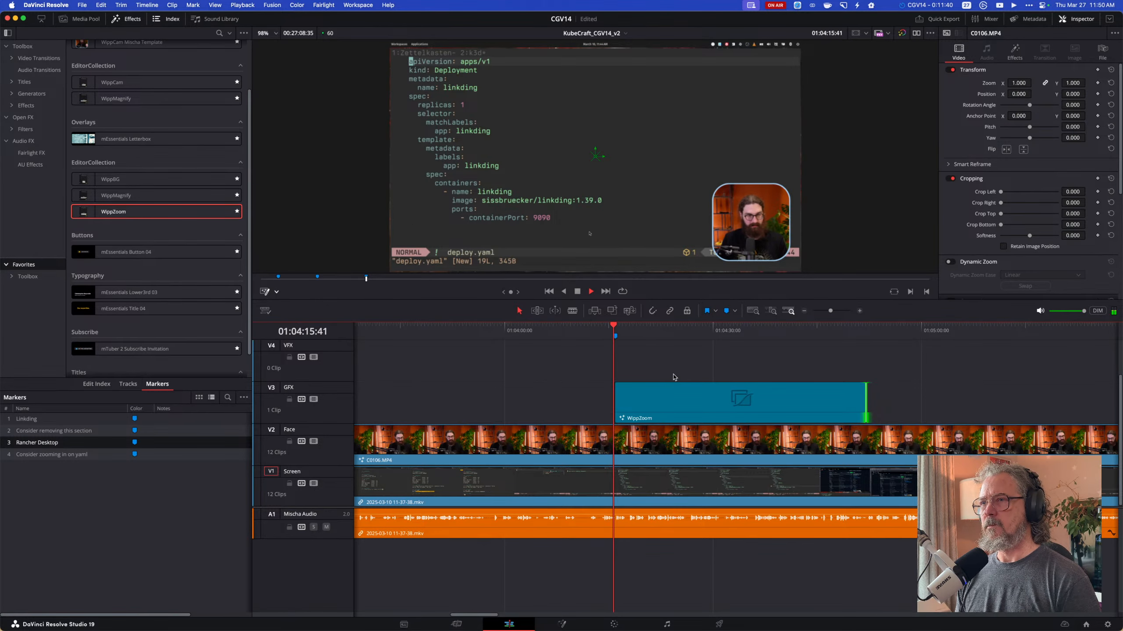
{"action": "key", "text": "space"}
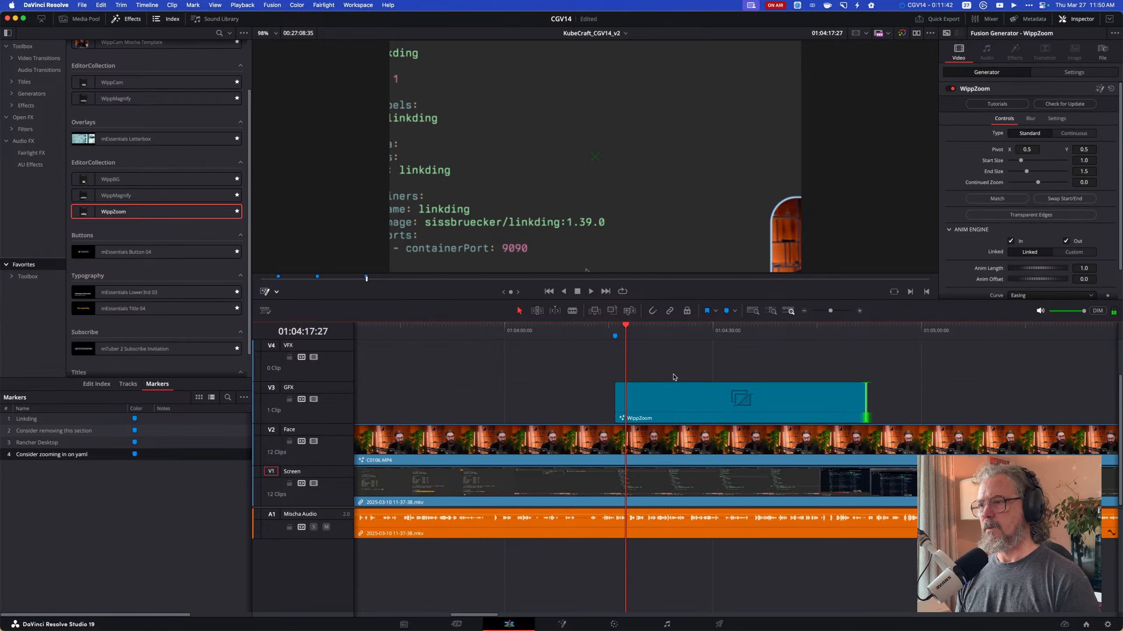
At 01:04:29:21, move the WippZoom pivot to the start of the yaml text, at about X 0.045, Y 0.898.
{"action": "left_click", "coordinate": [707, 338]}
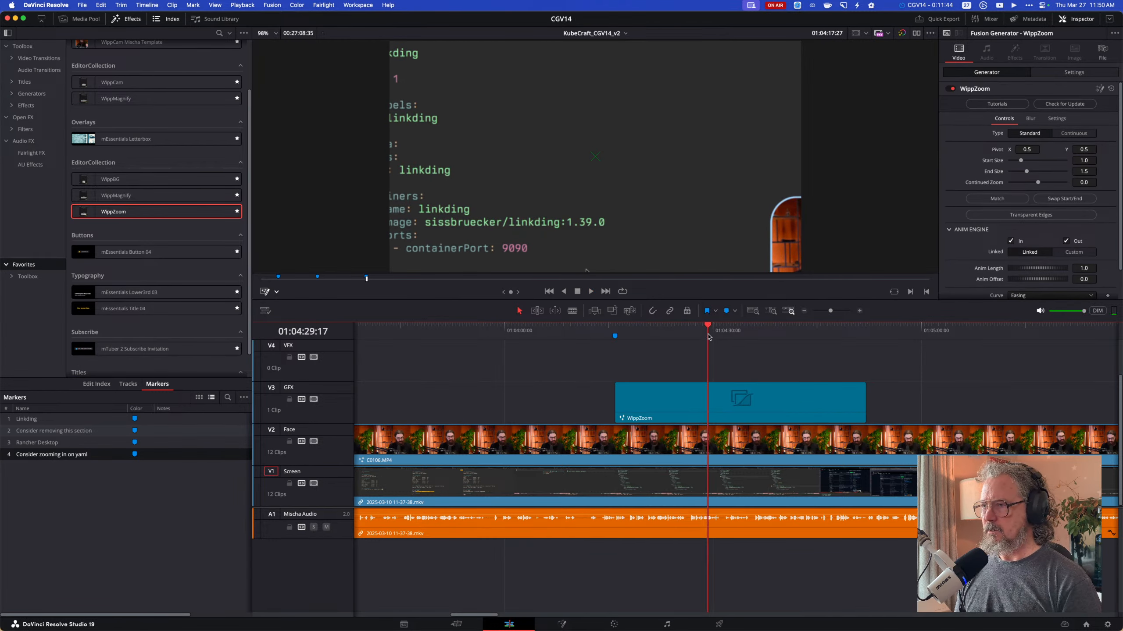
{"action": "left_click", "coordinate": [737, 403]}
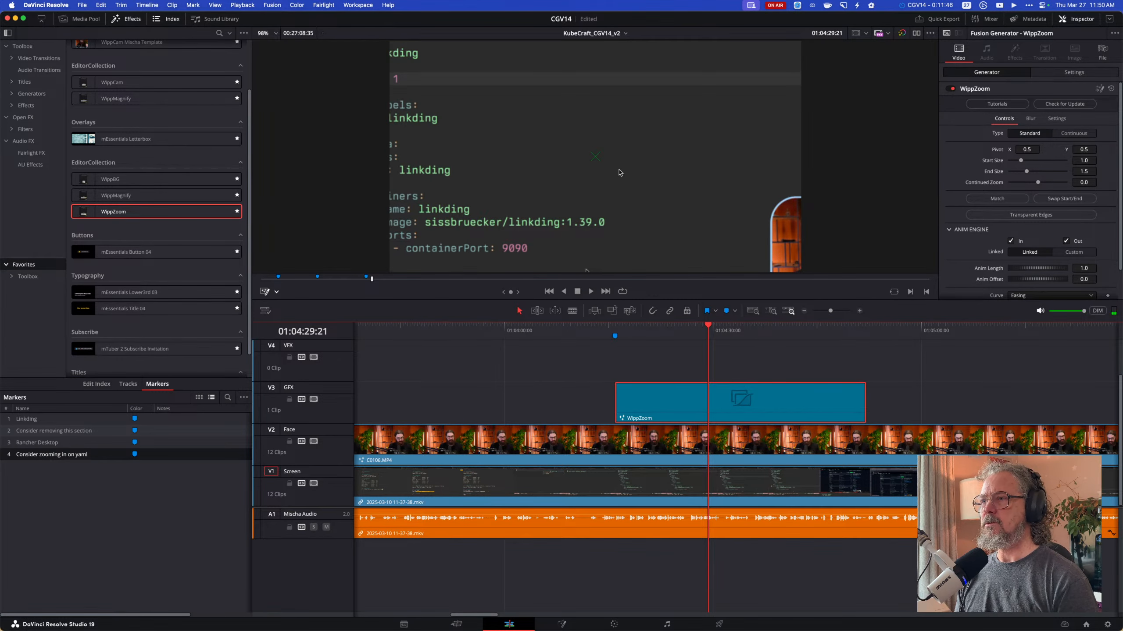
{"action": "left_click_drag", "start_coordinate": [595, 158], "coordinate": [408, 66]}
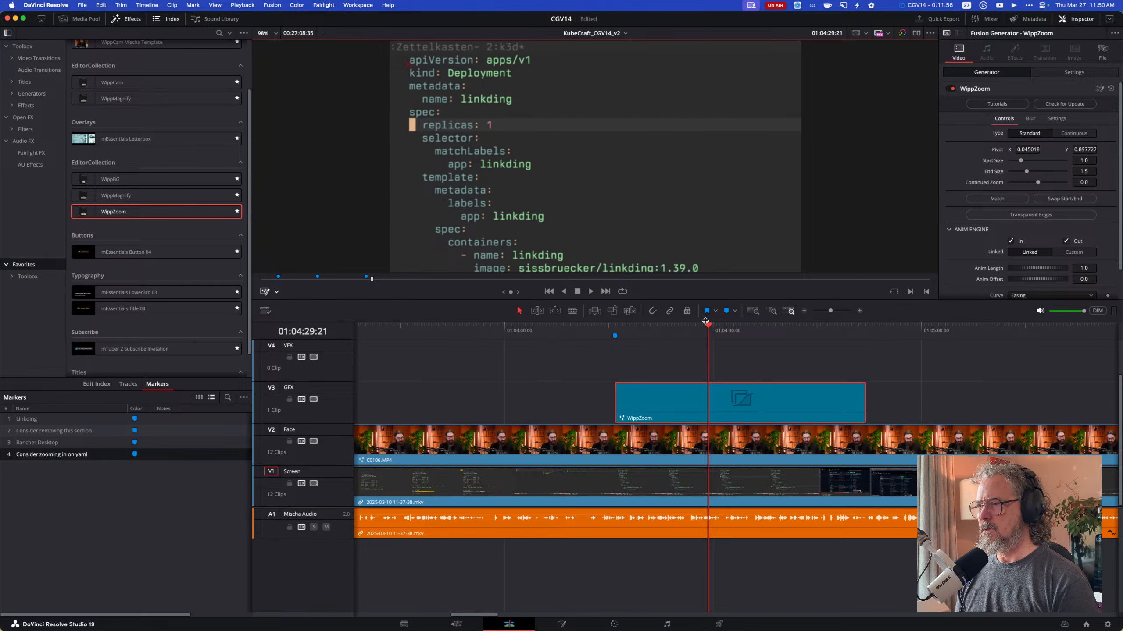
Play the repositioned zoom from about 01:04:13 through the yaml explanation to about 01:04:48.
{"action": "left_click_drag", "start_coordinate": [709, 327], "coordinate": [592, 328]}
{"action": "key", "text": "space"}
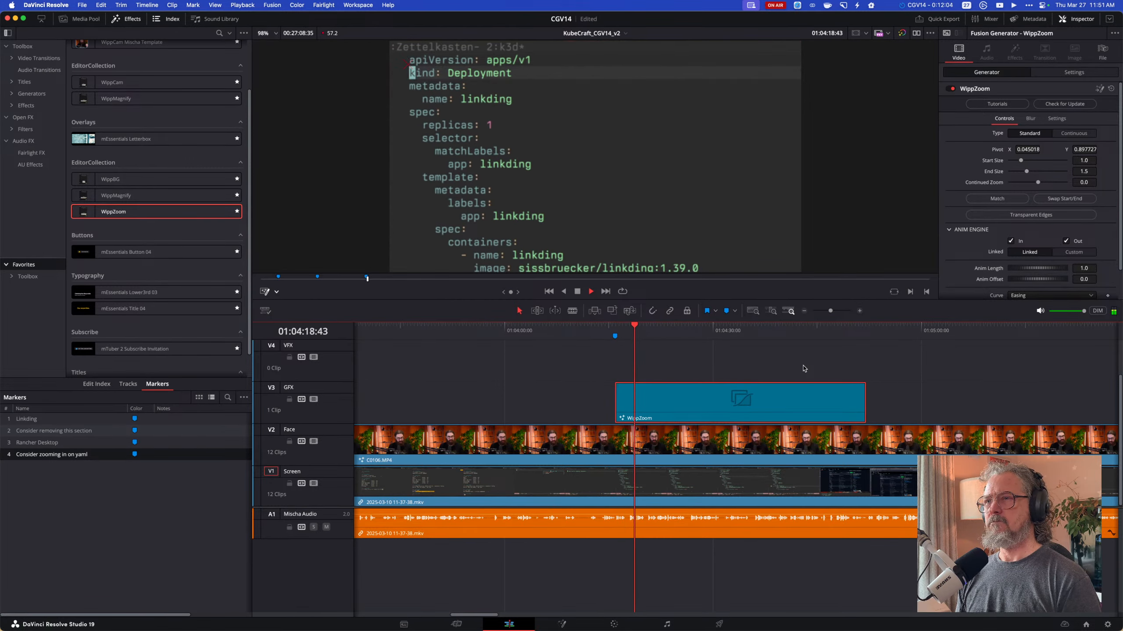
{"action": "key", "text": "space"}
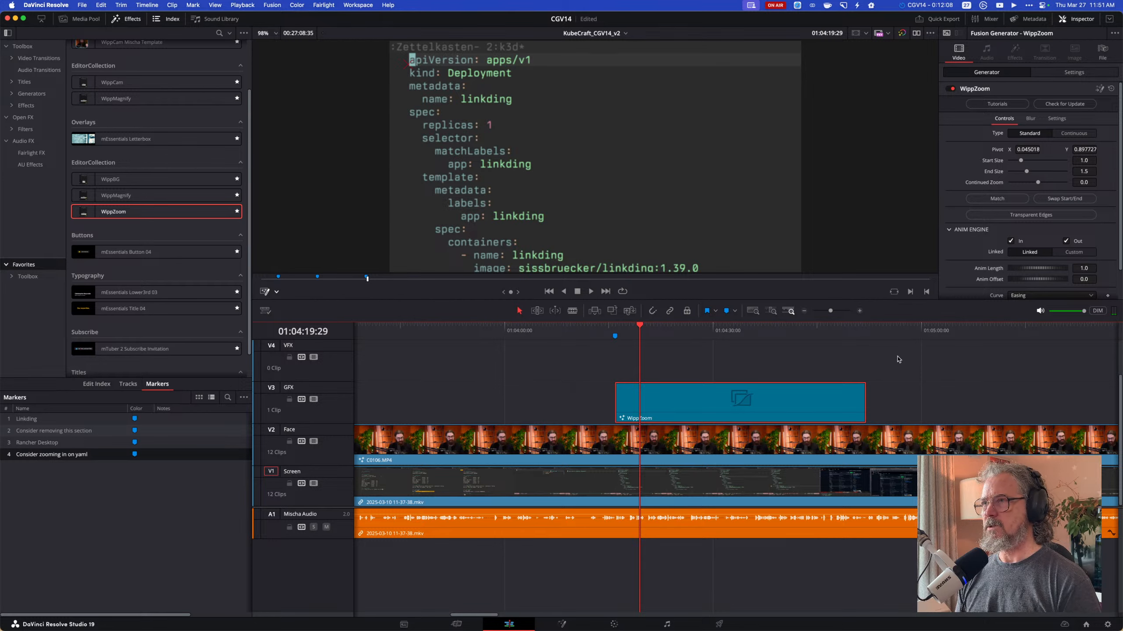
{"action": "key", "text": "space"}
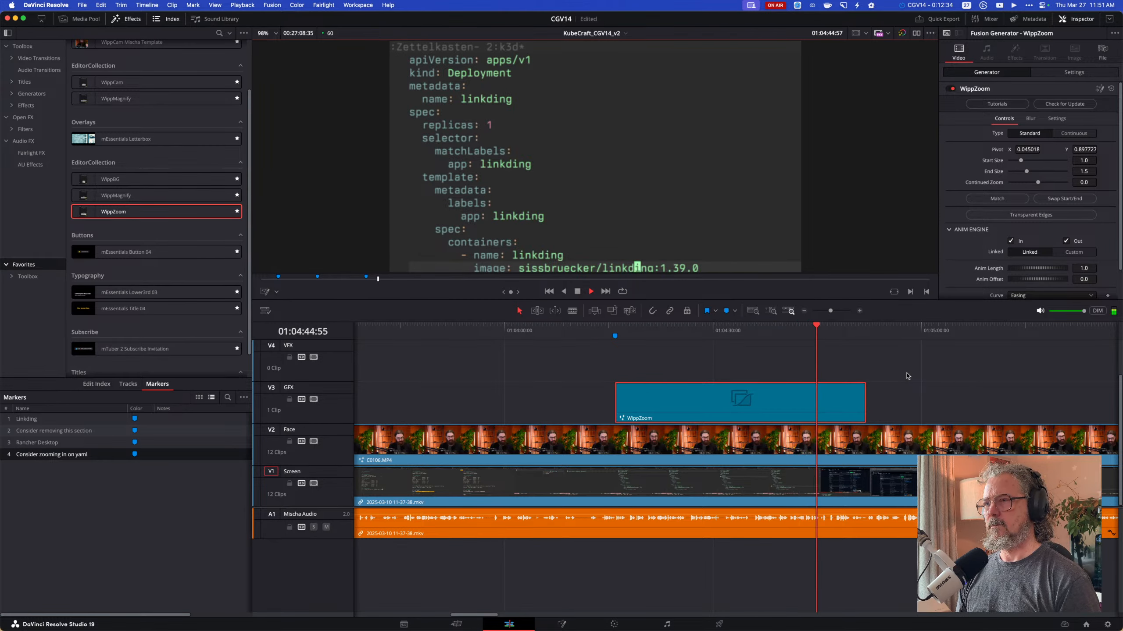
{"action": "key", "text": "space"}
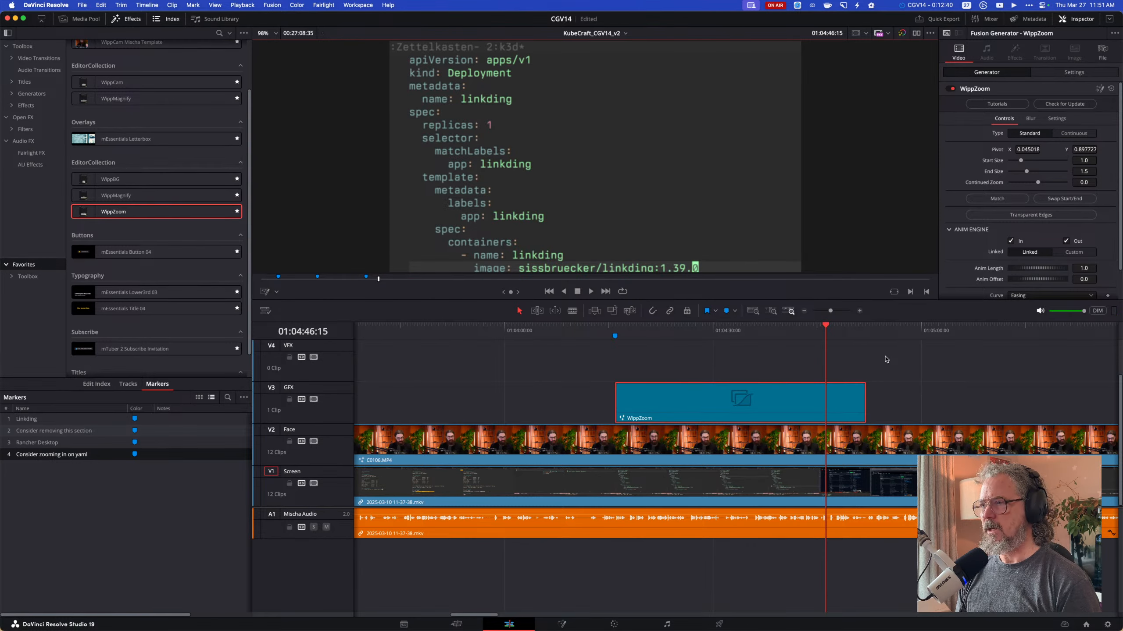
{"action": "key", "text": "space"}
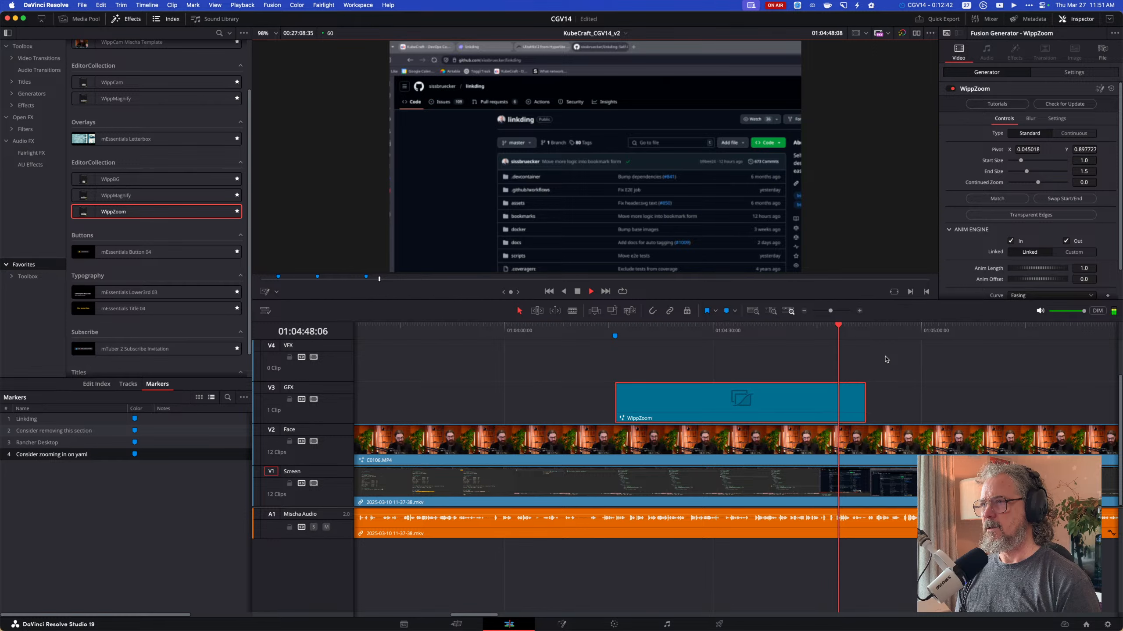
{"action": "key", "text": "space"}
At 01:04:34:55, set the WippZoom end size to 1.26 and its pivot X to about 0.002.
{"action": "left_click_drag", "start_coordinate": [839, 328], "coordinate": [746, 327]}
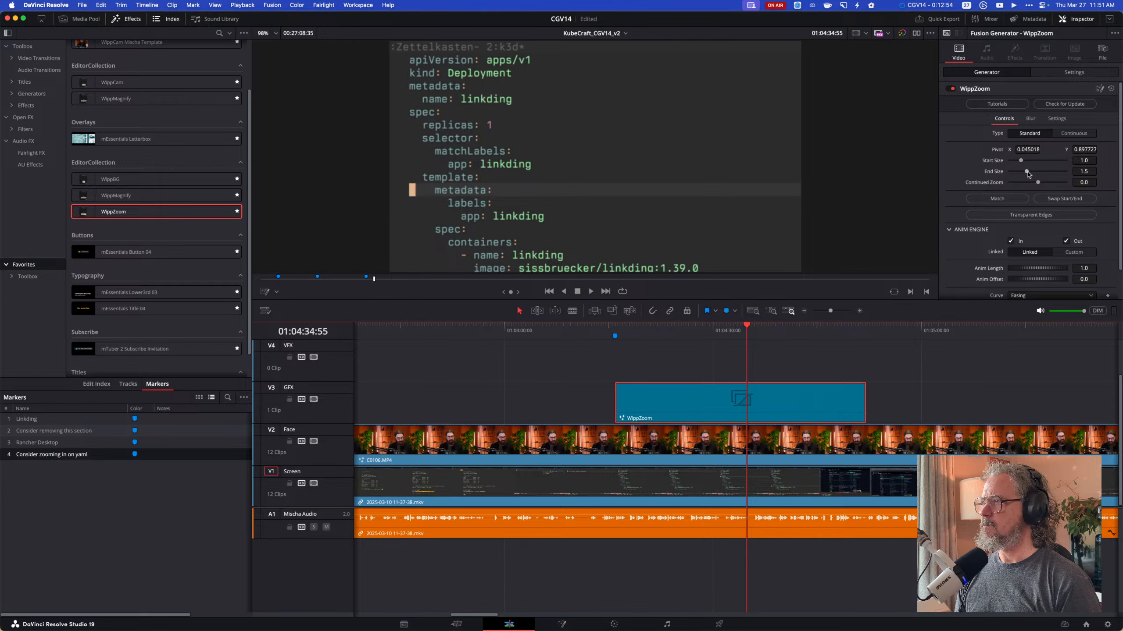
{"action": "left_click_drag", "start_coordinate": [1027, 172], "coordinate": [1025, 175]}
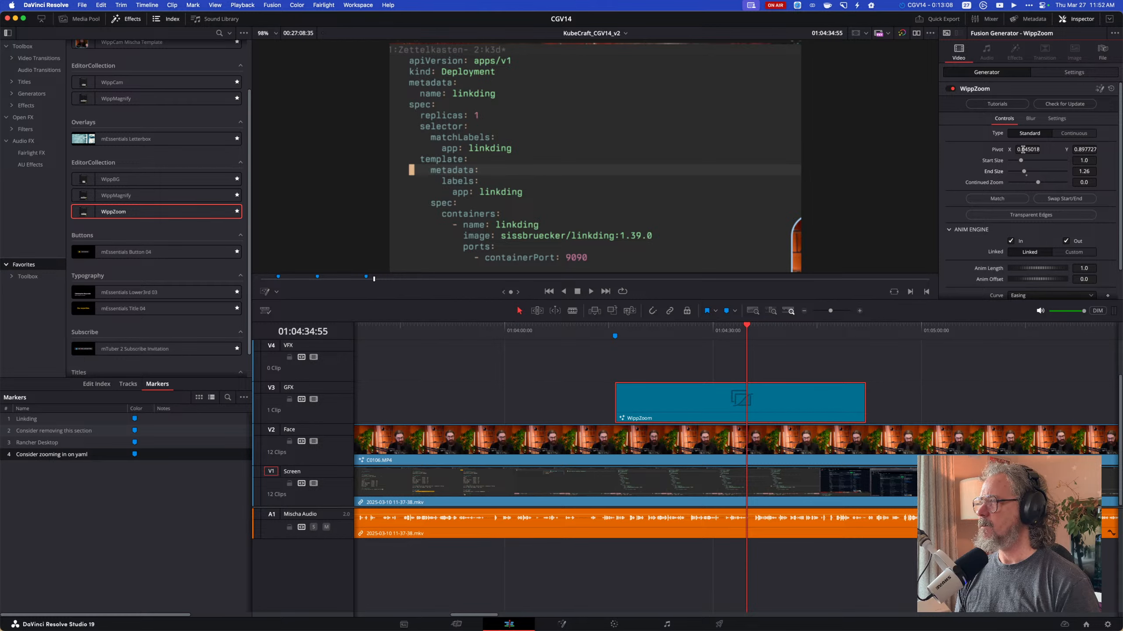
{"action": "left_click_drag", "start_coordinate": [1028, 149], "coordinate": [1004, 150]}
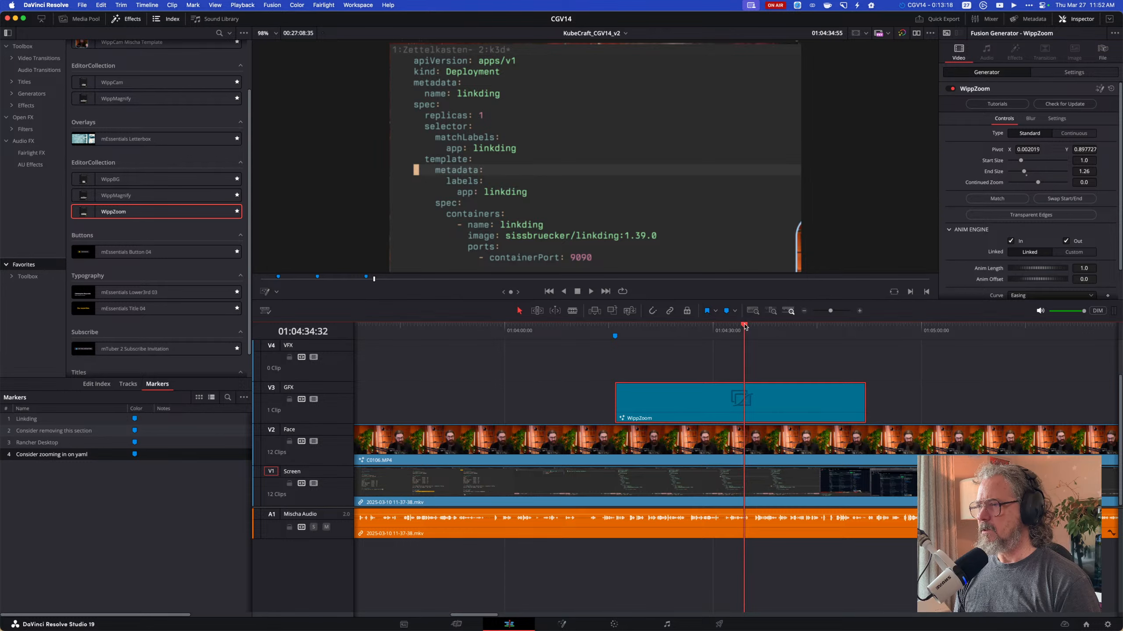
Review the reduced zoom at its start, near 01:04:36, and past the yaml passage near 01:04:50.
{"action": "left_click_drag", "start_coordinate": [745, 326], "coordinate": [690, 333]}
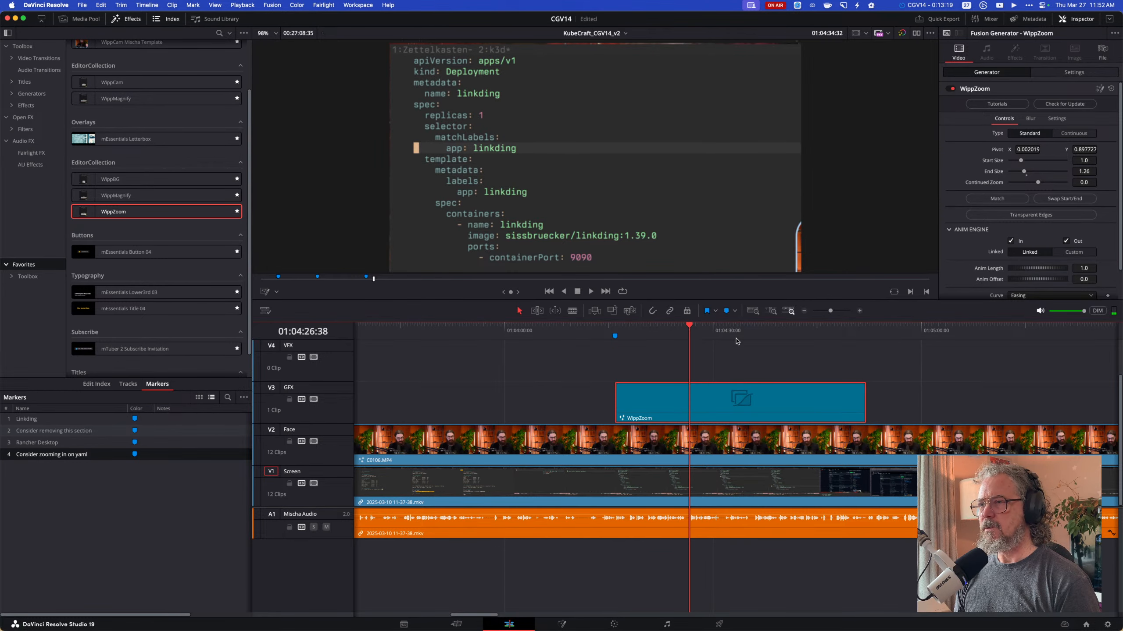
{"action": "left_click", "coordinate": [605, 330]}
{"action": "key", "text": "space"}
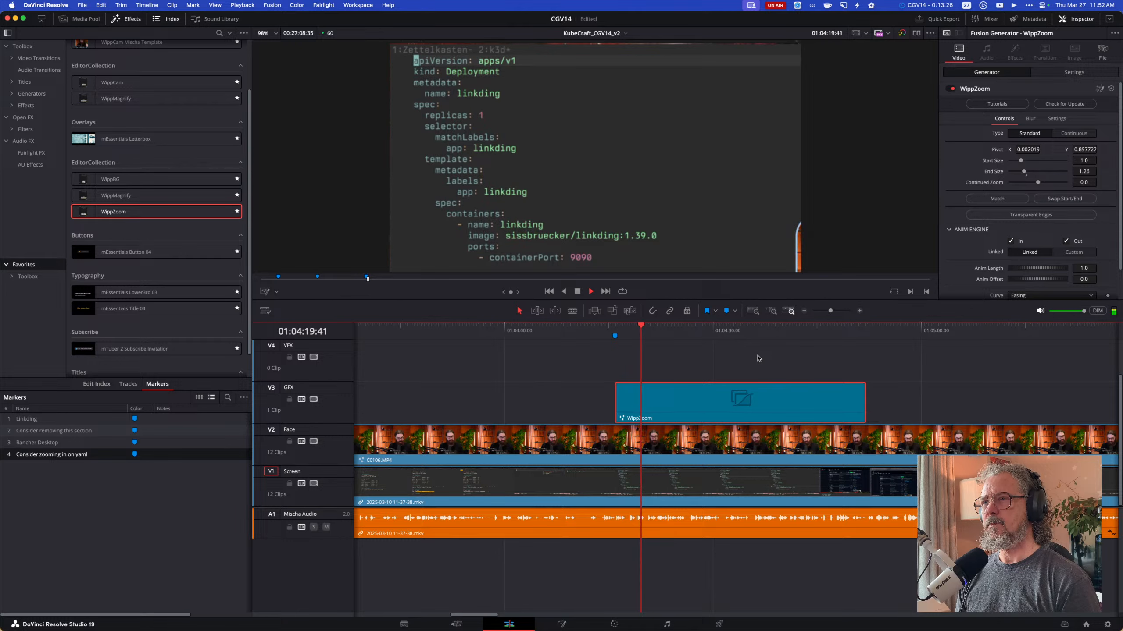
{"action": "left_click", "coordinate": [755, 334]}
{"action": "key", "text": "space"}
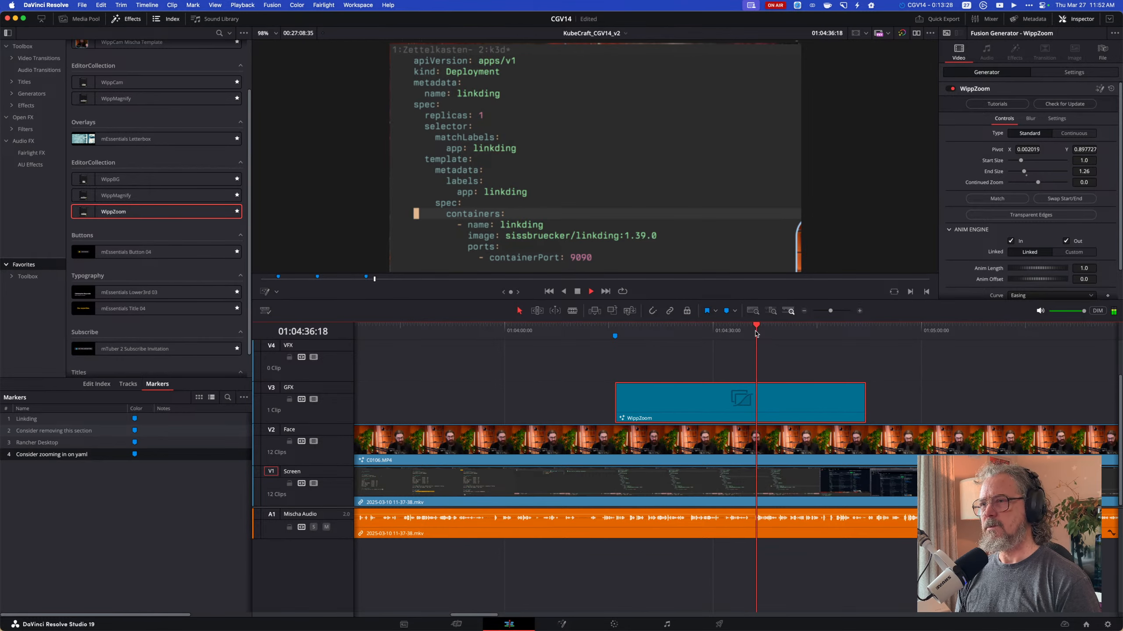
{"action": "left_click", "coordinate": [853, 334]}
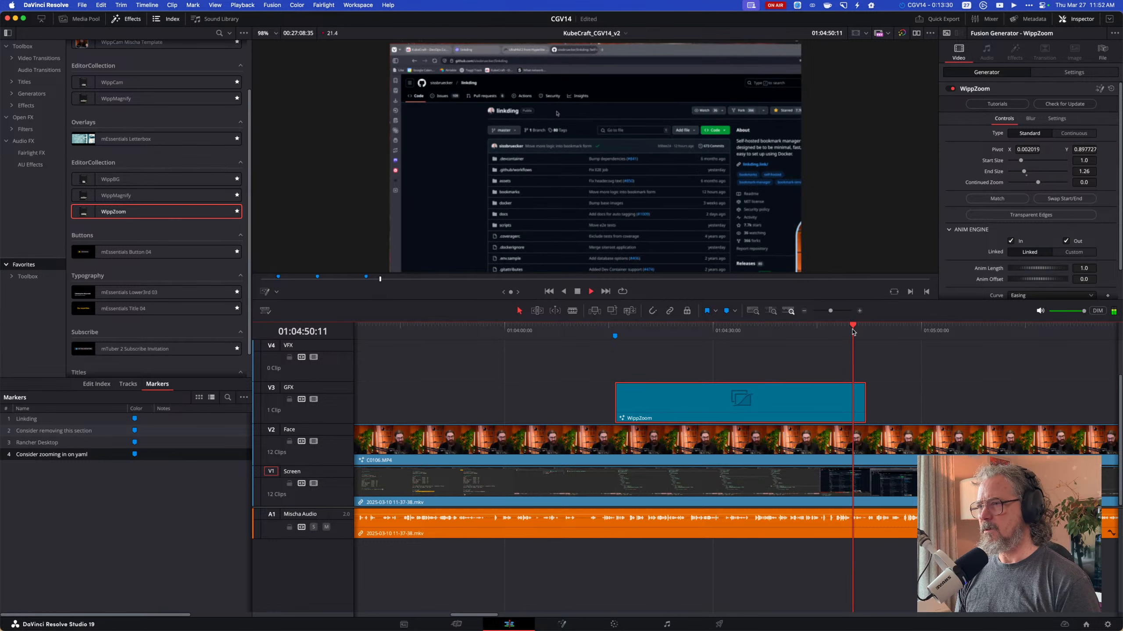
Find the last steady yaml frame at 01:04:47:07 and trim the WippZoom clip's end back to about 01:04:48.
{"action": "left_click_drag", "start_coordinate": [853, 328], "coordinate": [831, 327]}
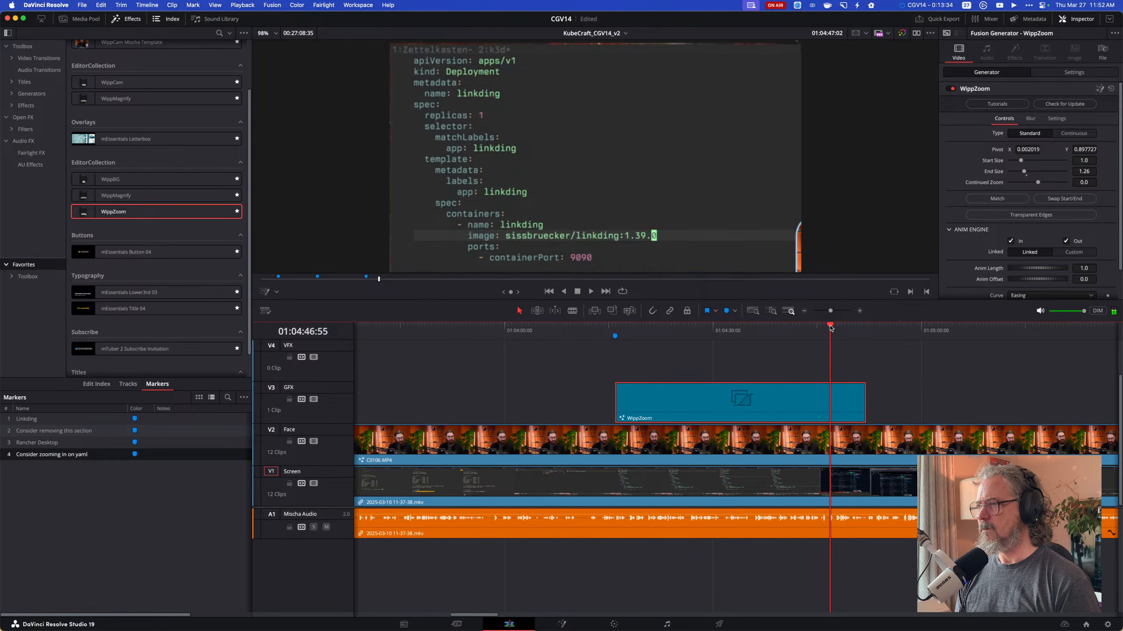
{"action": "key", "text": "space"}
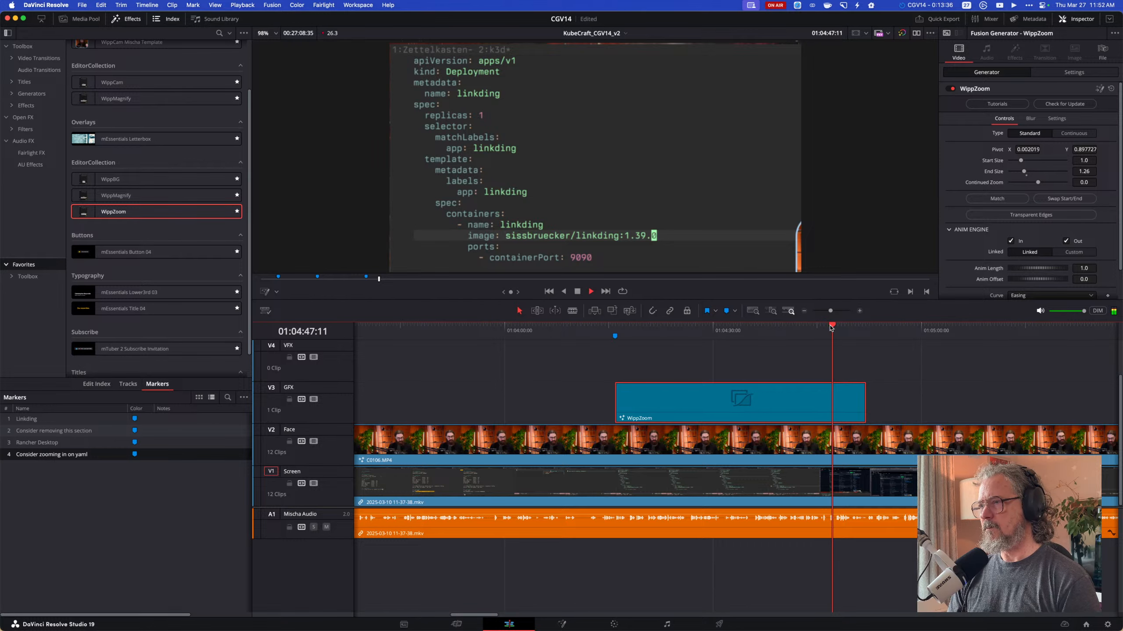
{"action": "key", "text": "Left"}
{"action": "key", "text": "Left"}
{"action": "key", "text": "Left"}
{"action": "key", "text": "Left"}
{"action": "key", "text": "Left"}
{"action": "key", "text": "Left"}
{"action": "key", "text": "Left"}
{"action": "key", "text": "Left"}
{"action": "key", "text": "Left"}
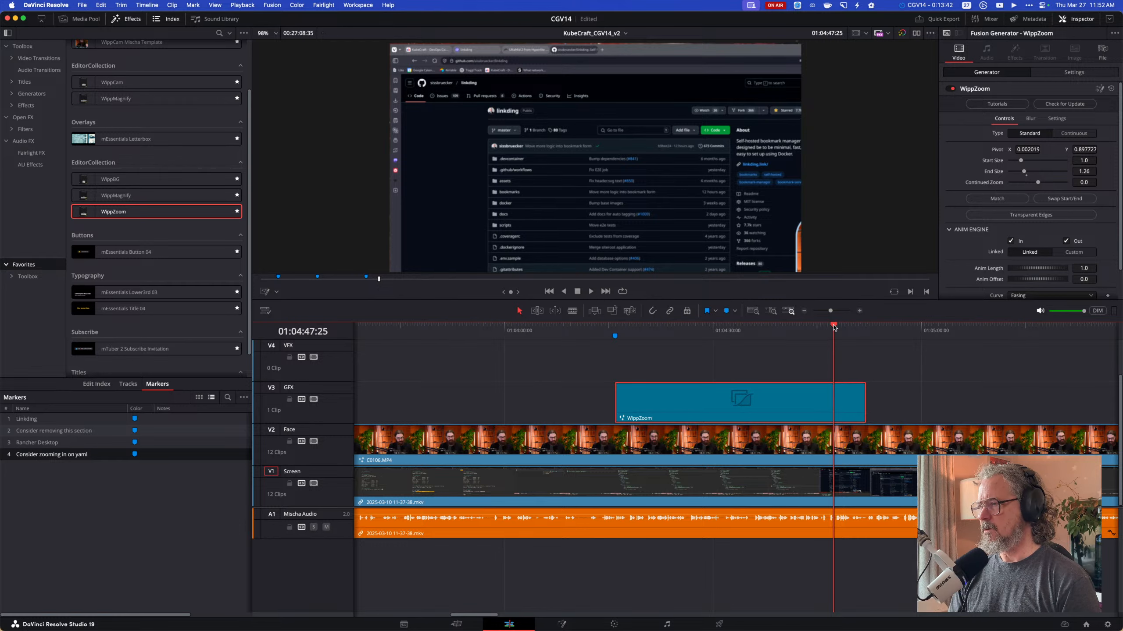
{"action": "key", "text": "Left"}
{"action": "key", "text": "Left"}
{"action": "key", "text": "Left"}
{"action": "key", "text": "Left"}
{"action": "key", "text": "Left"}
{"action": "key", "text": "Left"}
{"action": "key", "text": "Left"}
{"action": "key", "text": "Left"}
{"action": "key", "text": "Left"}
{"action": "key", "text": "Left"}
{"action": "key", "text": "Left"}
{"action": "key", "text": "Left"}
{"action": "key", "text": "Left"}
{"action": "key", "text": "Left"}
{"action": "key", "text": "Left"}
{"action": "key", "text": "Left"}
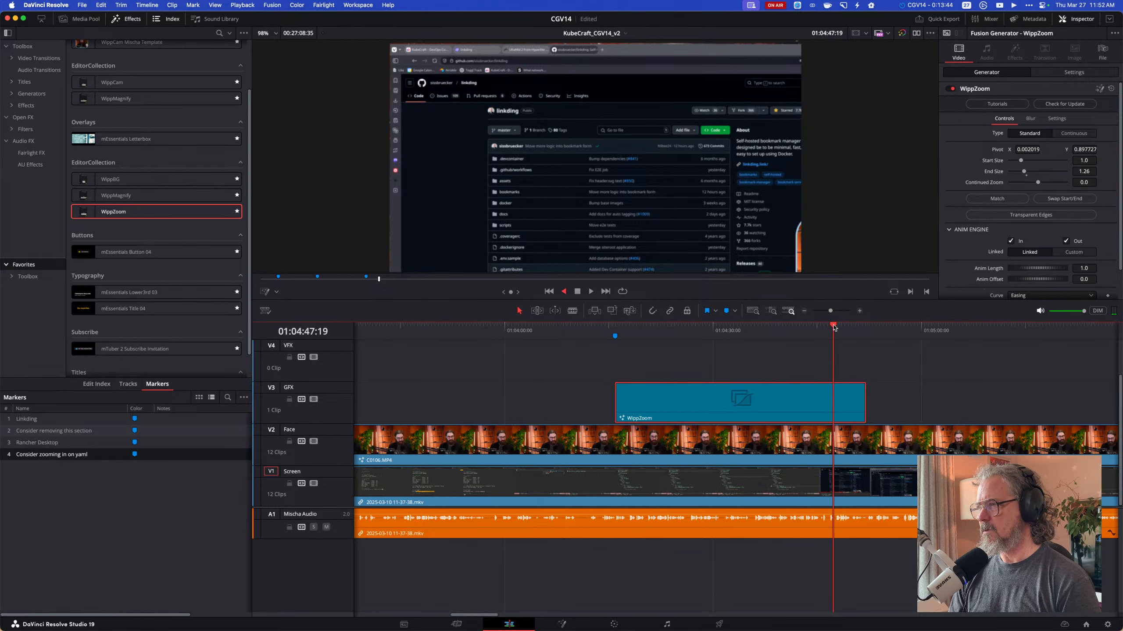
{"action": "key", "text": "Right"}
{"action": "key", "text": "Right"}
{"action": "key", "text": "Right"}
{"action": "key", "text": "Right"}
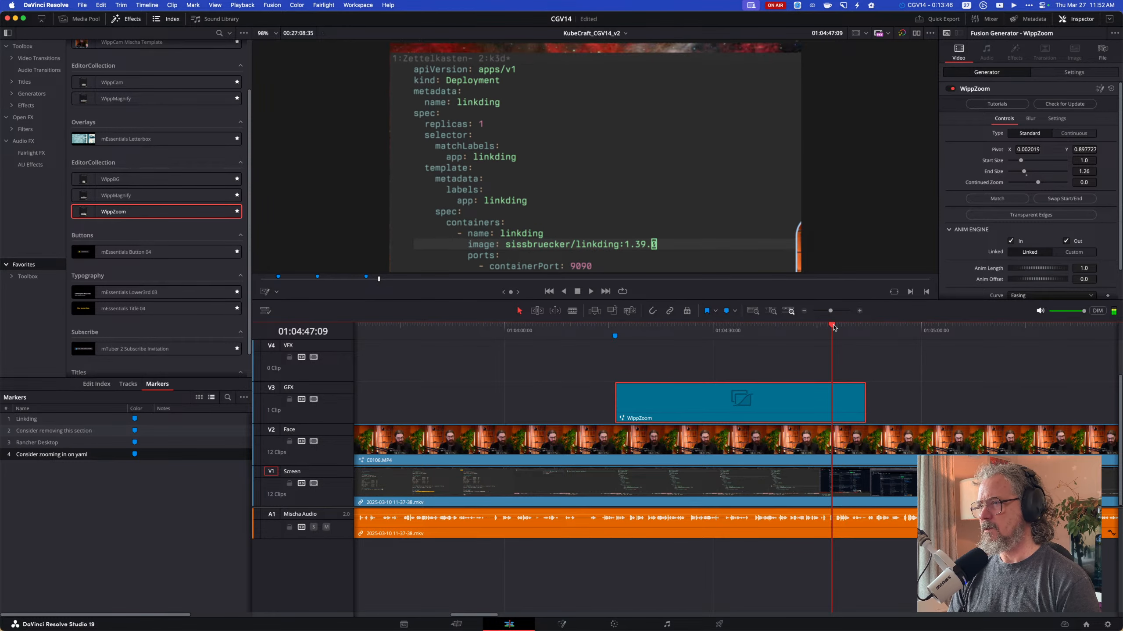
{"action": "key", "text": "Left"}
{"action": "key", "text": "Left"}
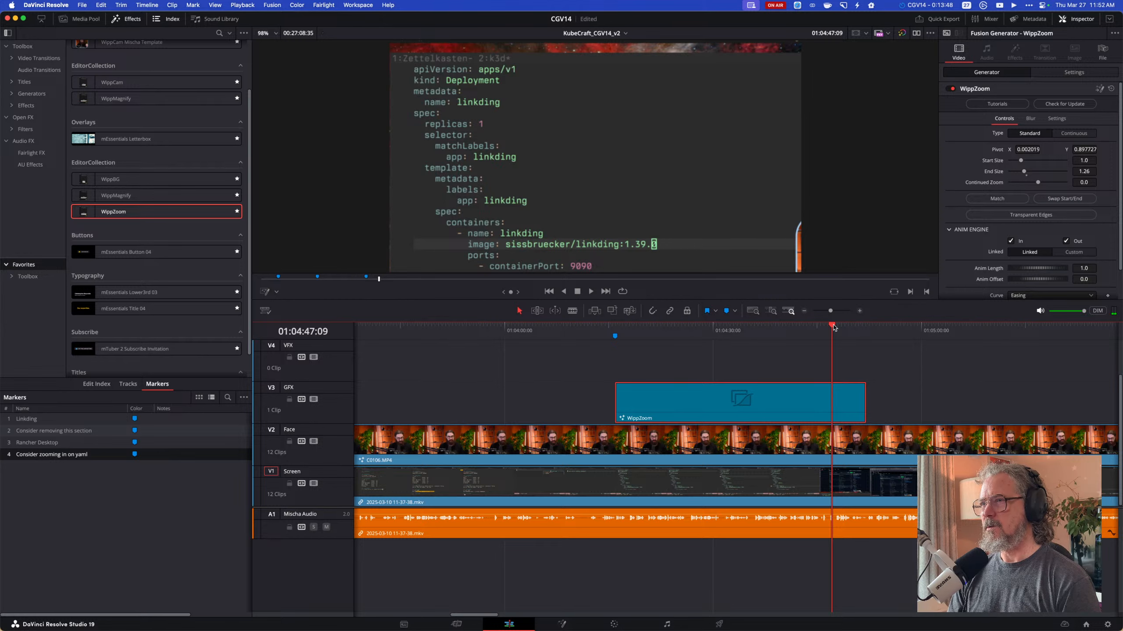
{"action": "key", "text": "Left"}
{"action": "key", "text": "Left"}
{"action": "key", "text": "Left"}
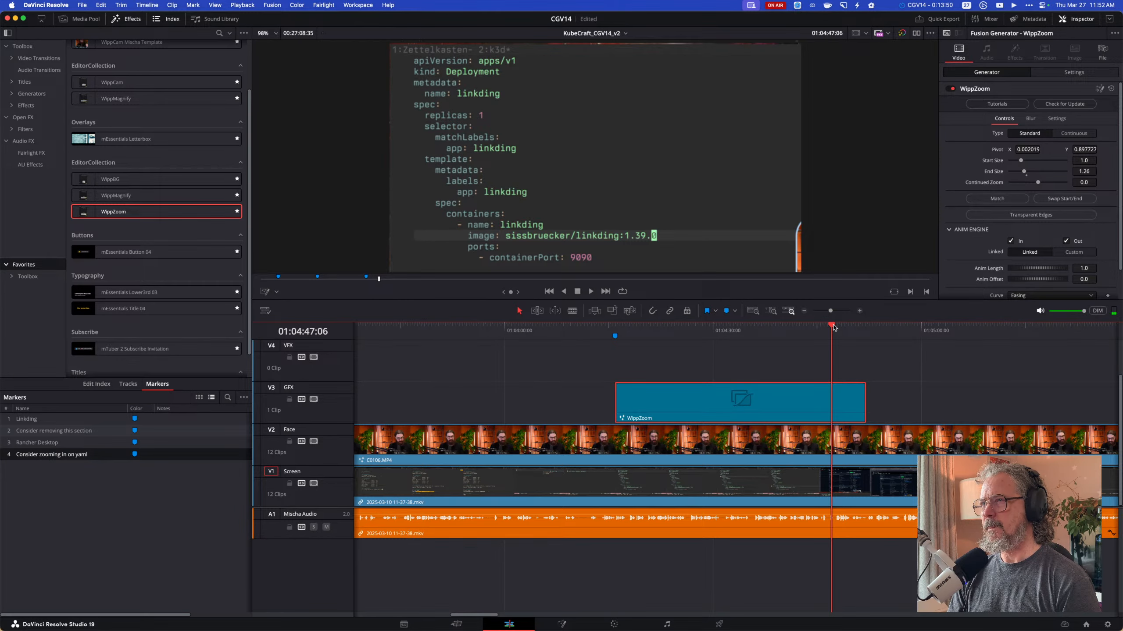
{"action": "key", "text": "Right"}
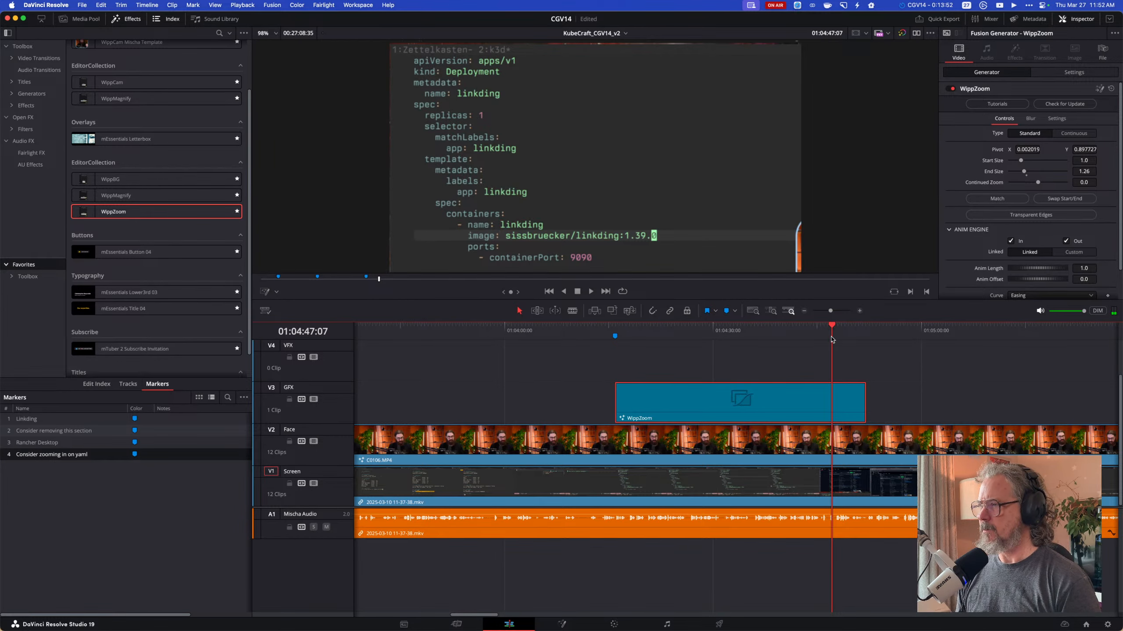
{"action": "left_click_drag", "start_coordinate": [861, 402], "coordinate": [829, 403]}
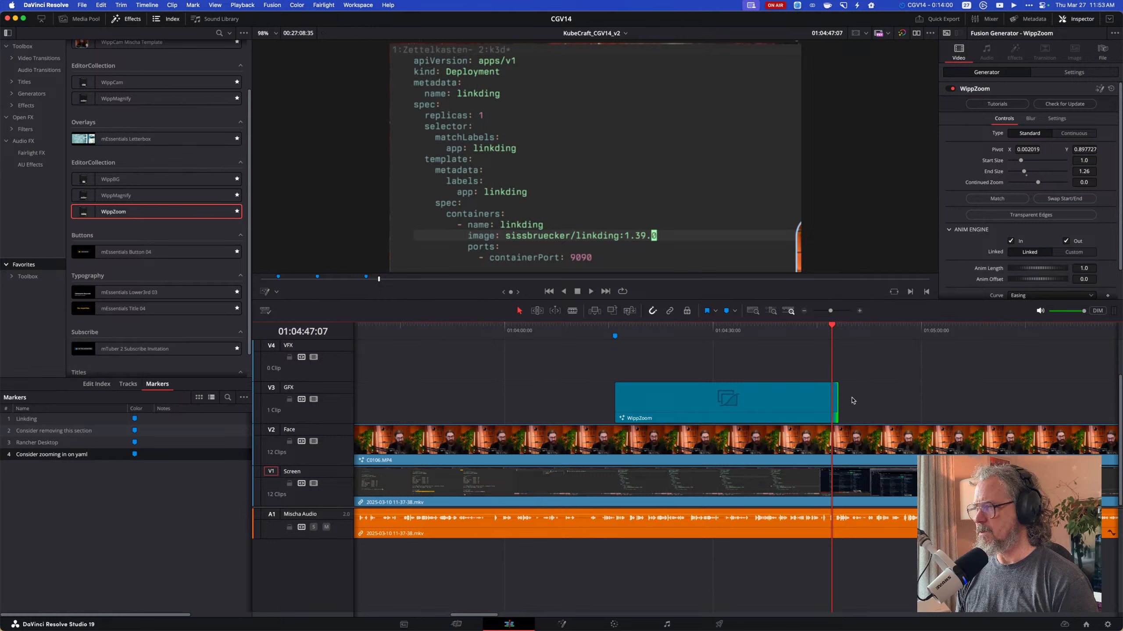
Trim the WippZoom clip's end to the playhead at 01:04:47:07 and play from just before it through to about 01:06:04.
{"action": "left_click_drag", "start_coordinate": [836, 400], "coordinate": [831, 401]}
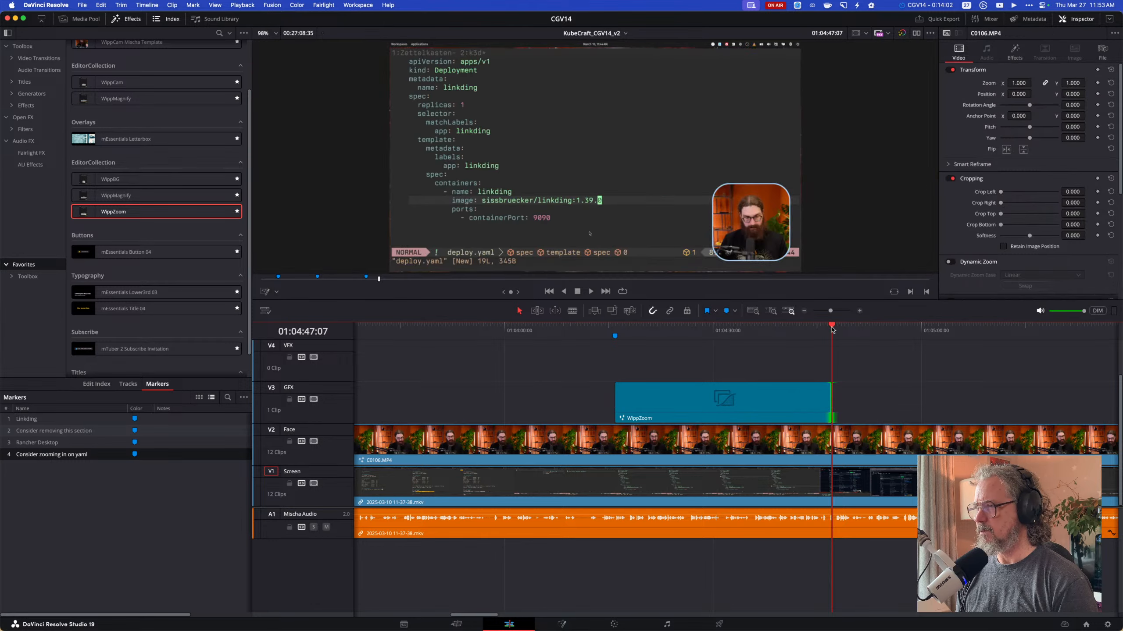
{"action": "left_click_drag", "start_coordinate": [831, 326], "coordinate": [801, 328]}
{"action": "key", "text": "space"}
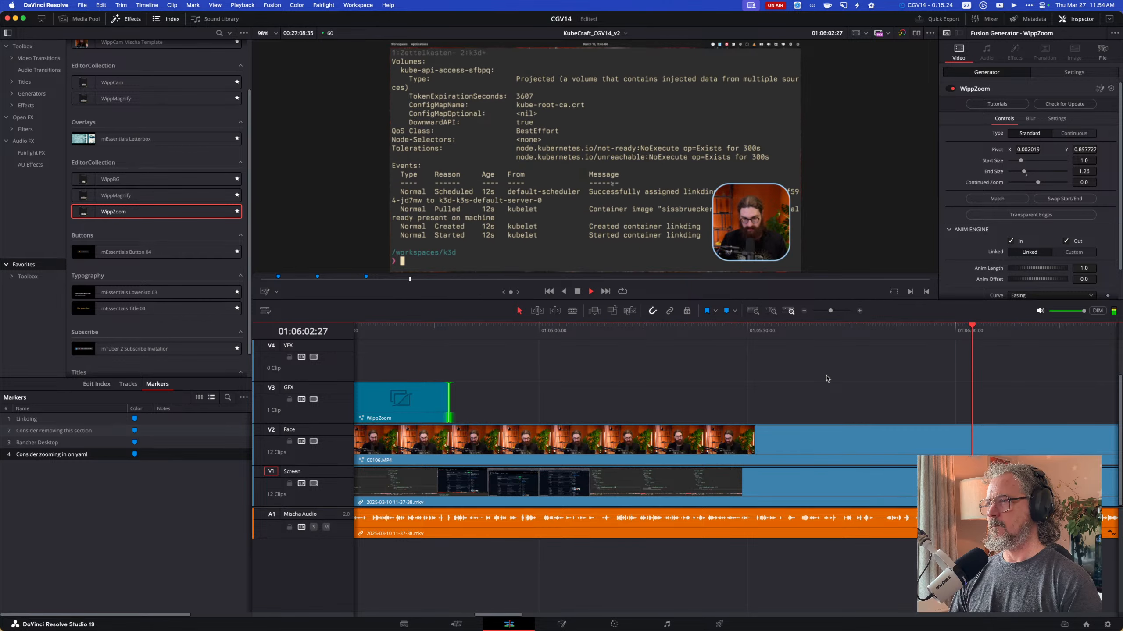
{"action": "key", "text": "space"}
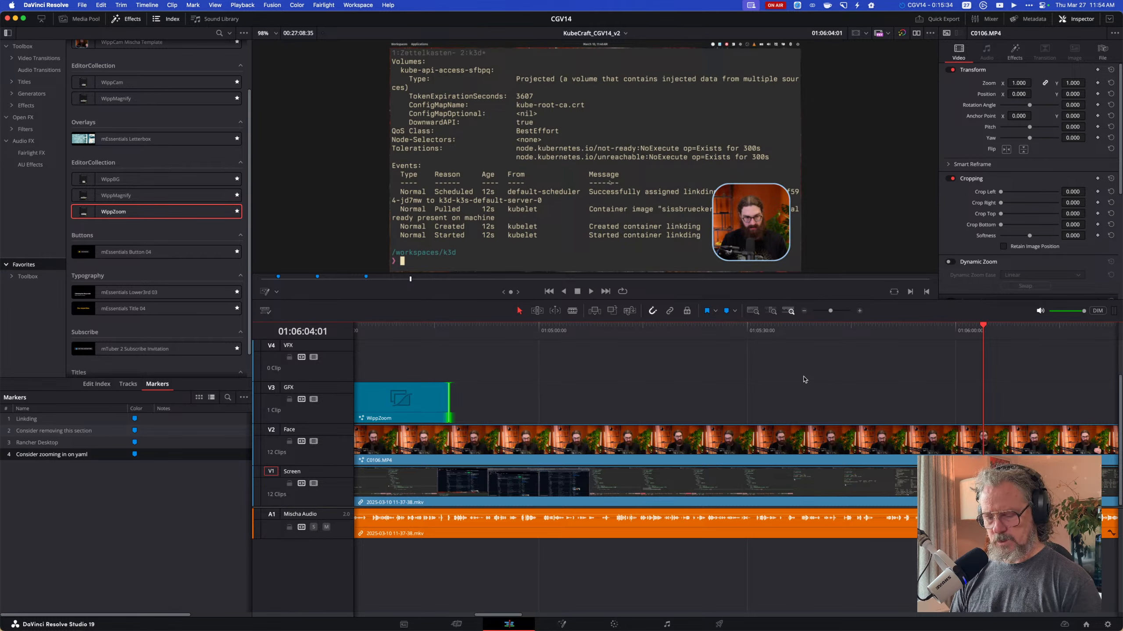
{"action": "key", "text": "shift+z"}
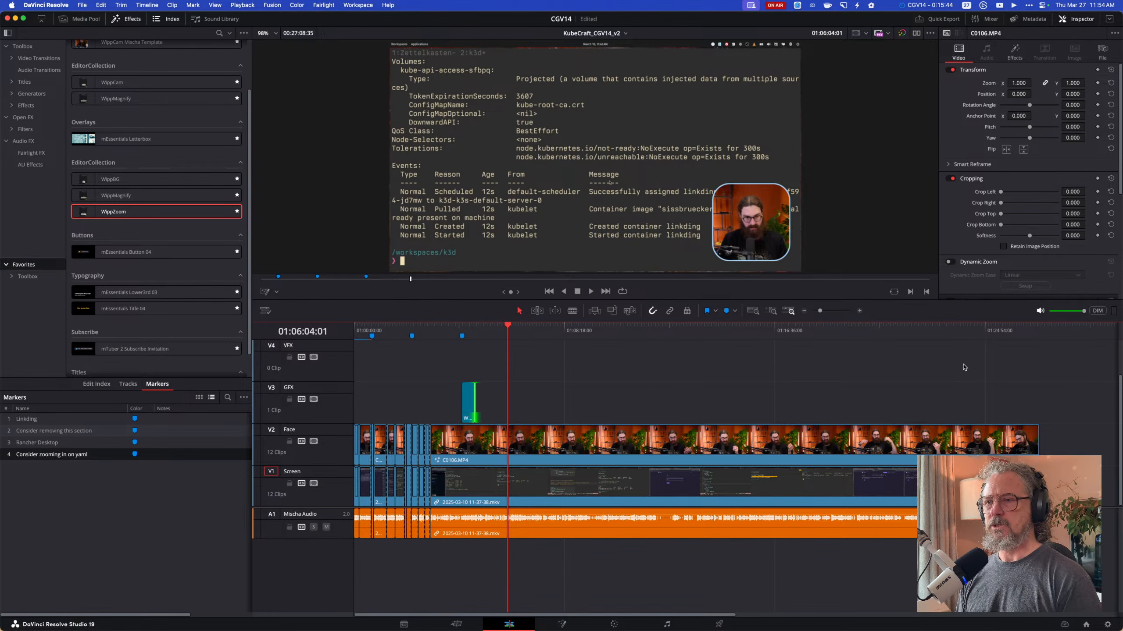
{"action": "key", "text": "super+Tab"}
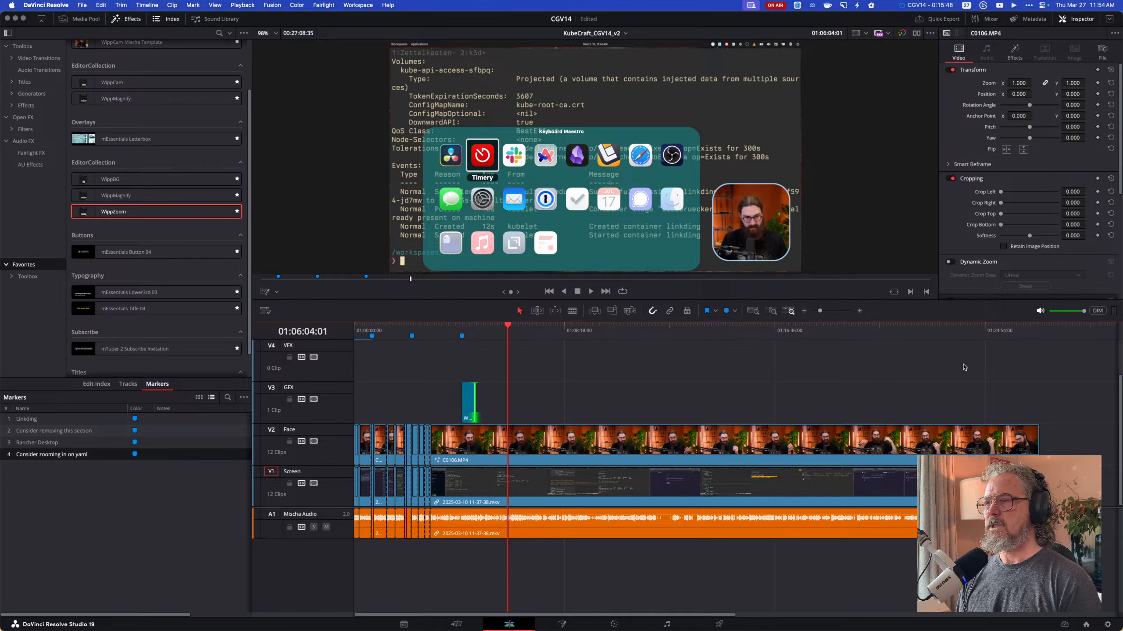
{"action": "key", "text": "super+Left"}
{"action": "key", "text": "super+Left"}
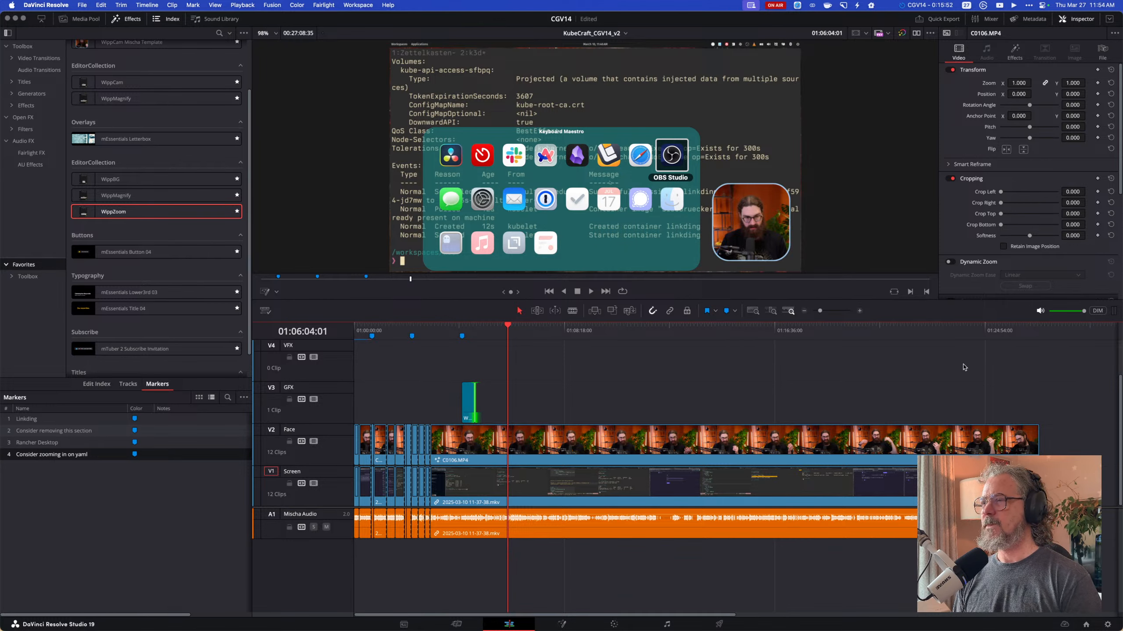
{"action": "key", "text": "super+Right"}
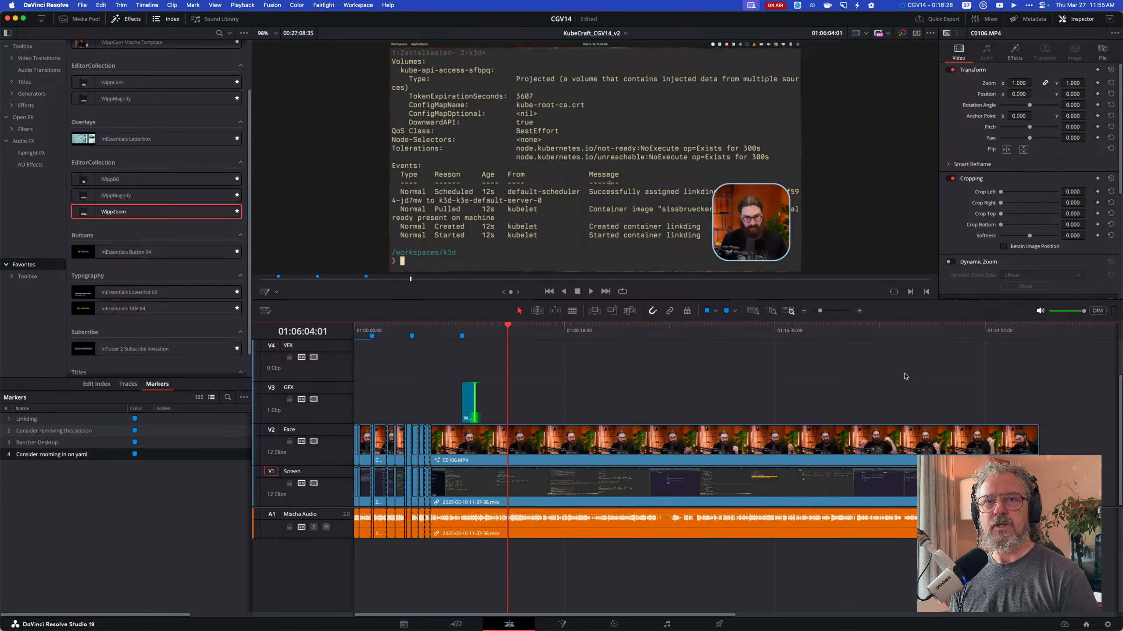
Switch to OBS Studio.
{"action": "key", "text": "super+Tab"}
{"action": "key", "text": "super+Tab"}
{"action": "key", "text": "super+Tab"}
{"action": "key", "text": "super+Tab"}
{"action": "key", "text": "super+Tab"}
{"action": "key", "text": "super+Tab"}
{"action": "key", "text": "super+Tab"}
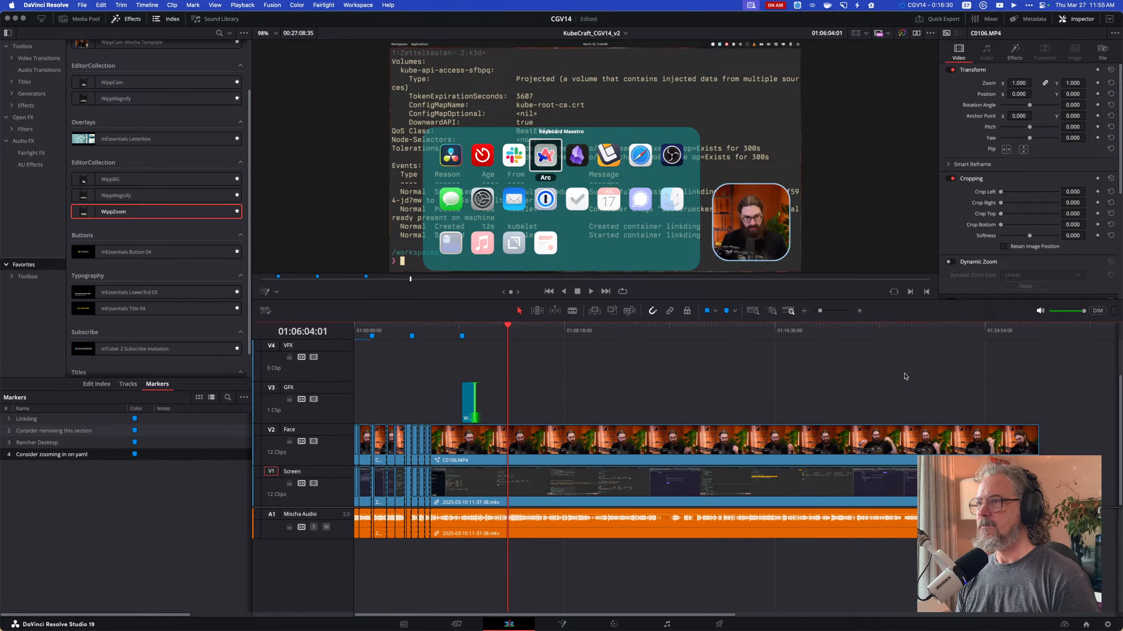